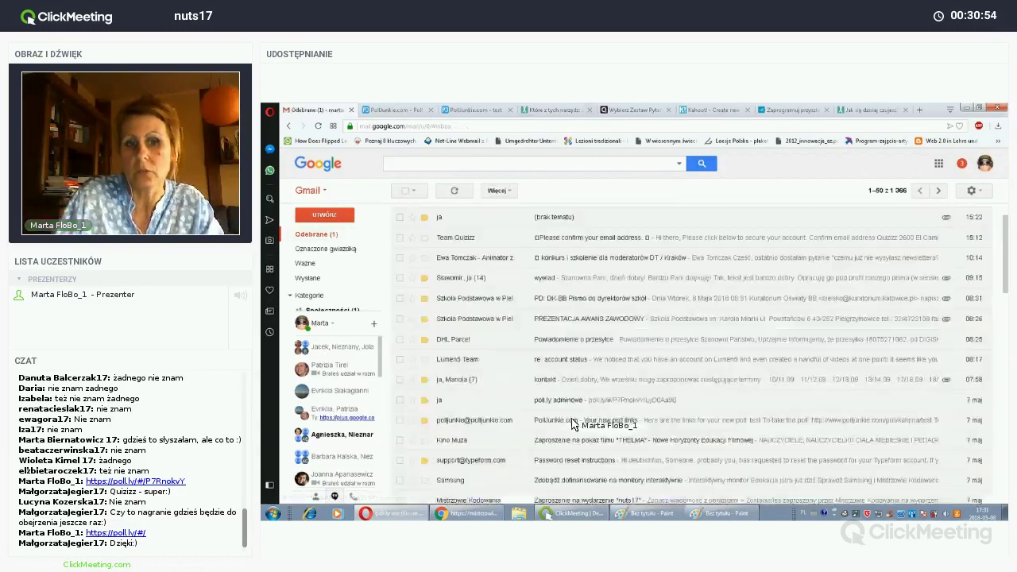
Step: Switch to the 'Jak się dzisiaj czujesz?' poll and highlight its share link
{"action": "key", "text": "ctrl+Tab"}
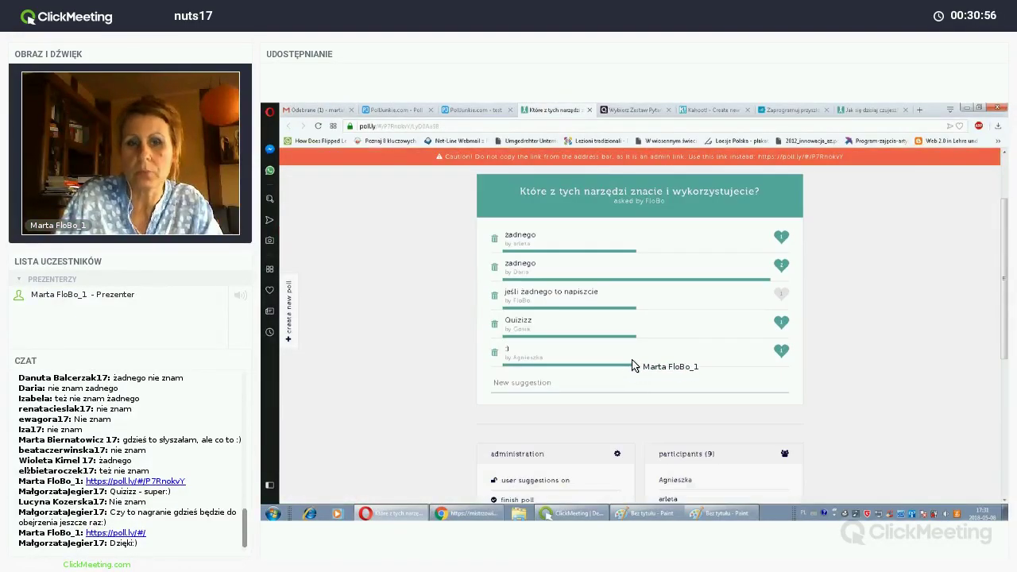
{"action": "key", "text": "ctrl+Tab"}
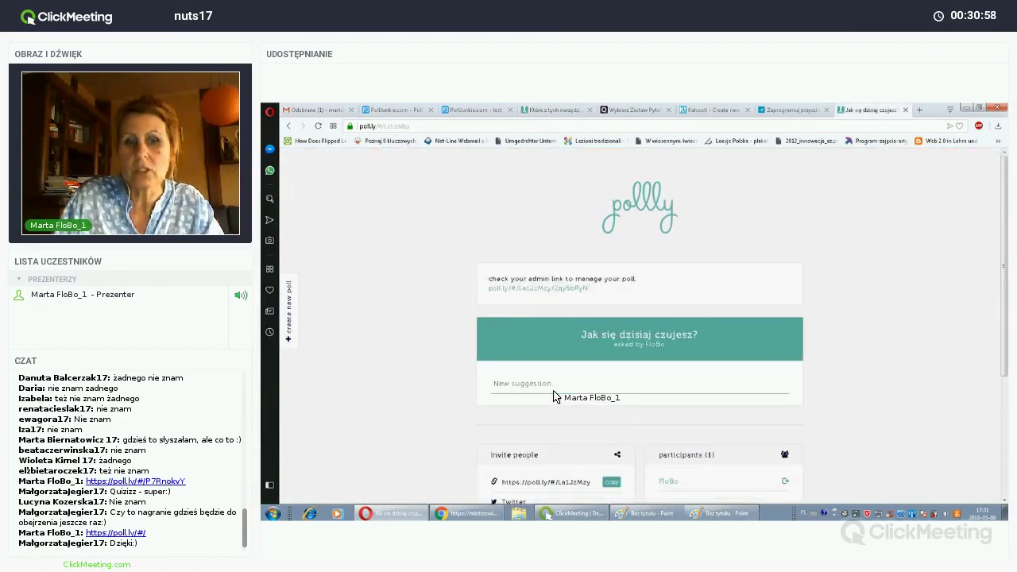
{"action": "scroll", "coordinate": [556, 374], "scroll_direction": "down", "scroll_amount": 2}
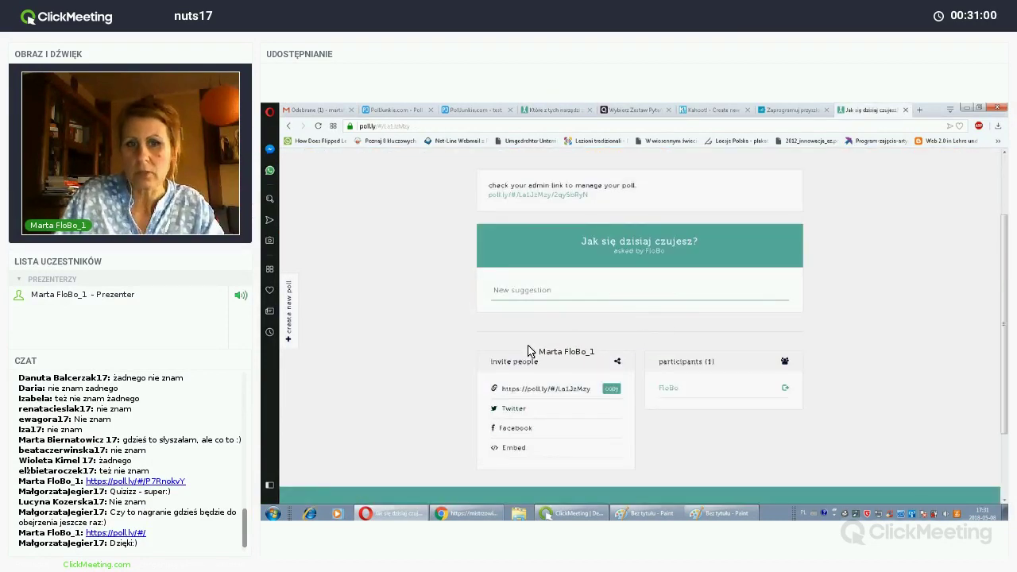
{"action": "scroll", "coordinate": [599, 348], "scroll_direction": "down", "scroll_amount": 1}
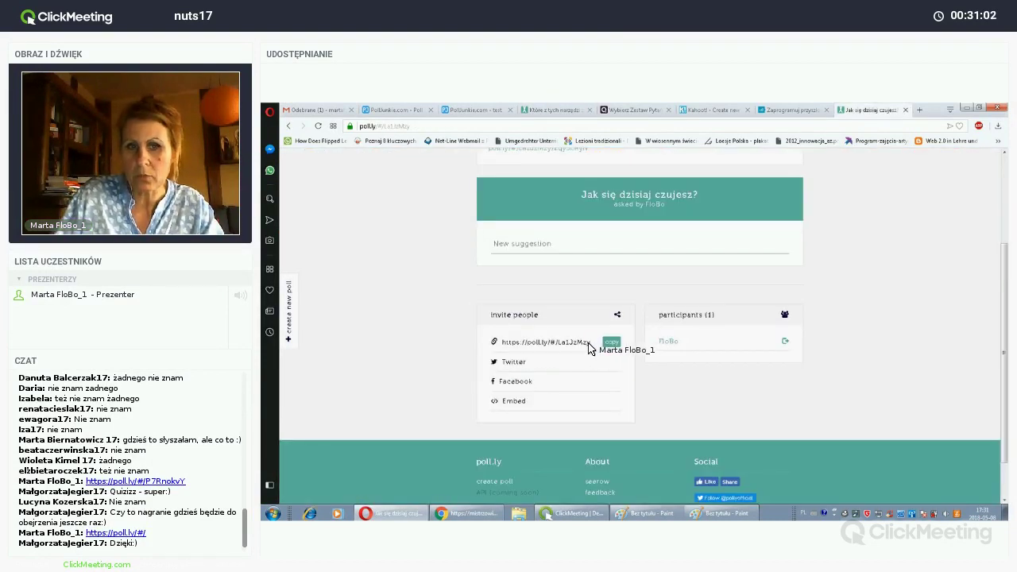
{"action": "triple_click", "coordinate": [534, 342]}
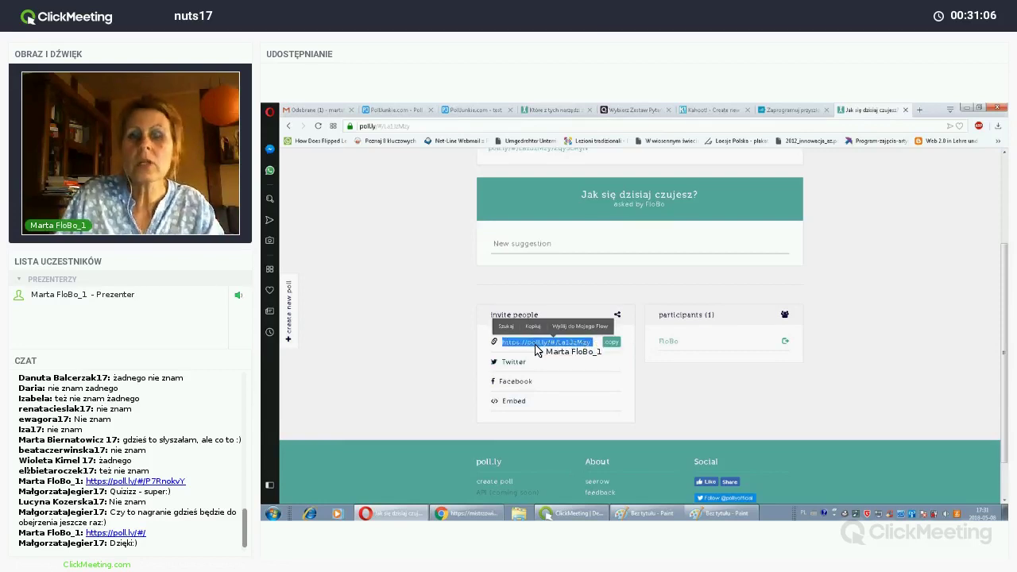
{"action": "left_click", "coordinate": [827, 294]}
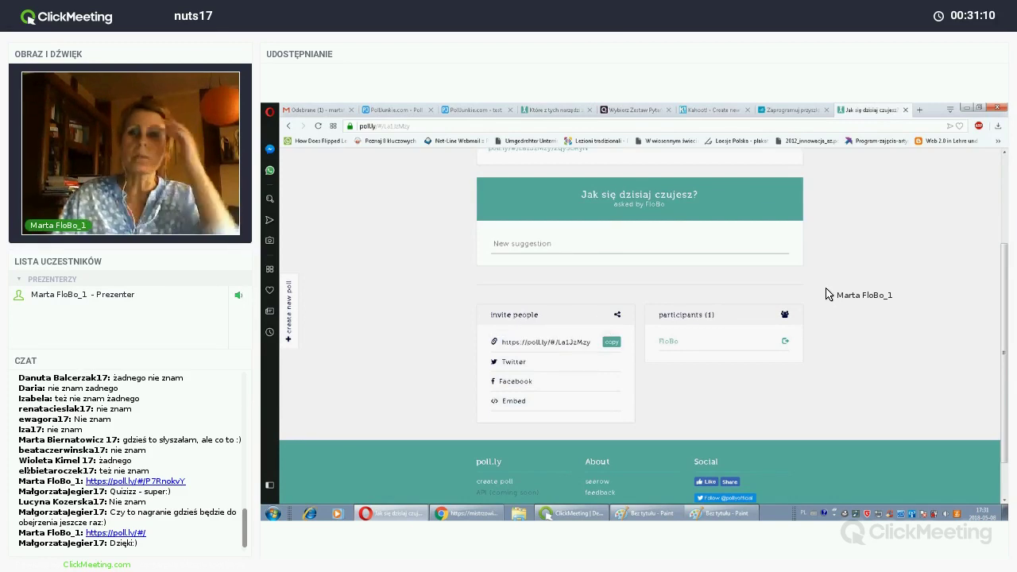
{"action": "scroll", "coordinate": [827, 294], "scroll_direction": "up", "scroll_amount": 2}
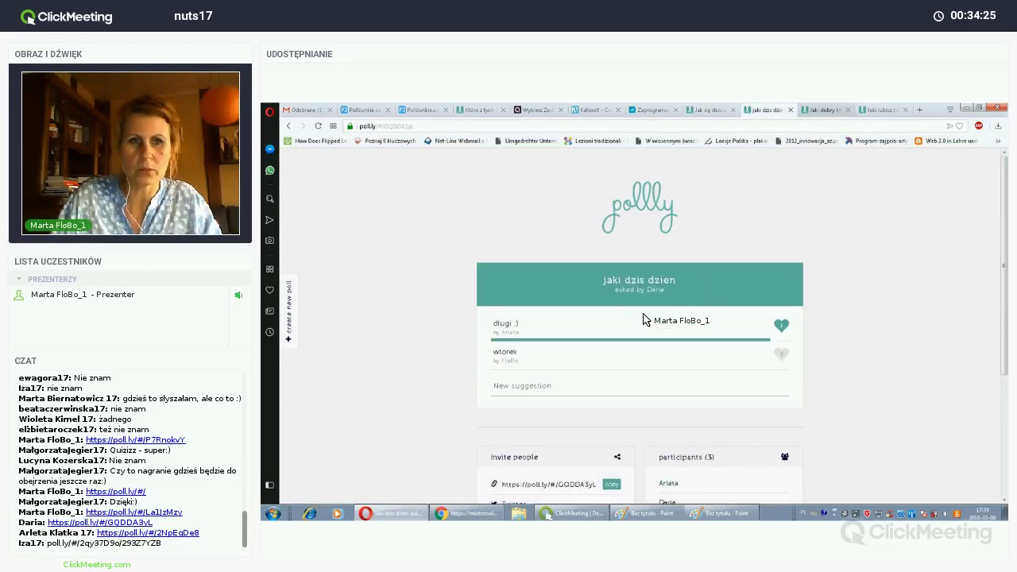
Step: View the crime-novel and colour polls, then close the 'Jak się dzisiaj czujesz?' poll
{"action": "left_click", "coordinate": [824, 109]}
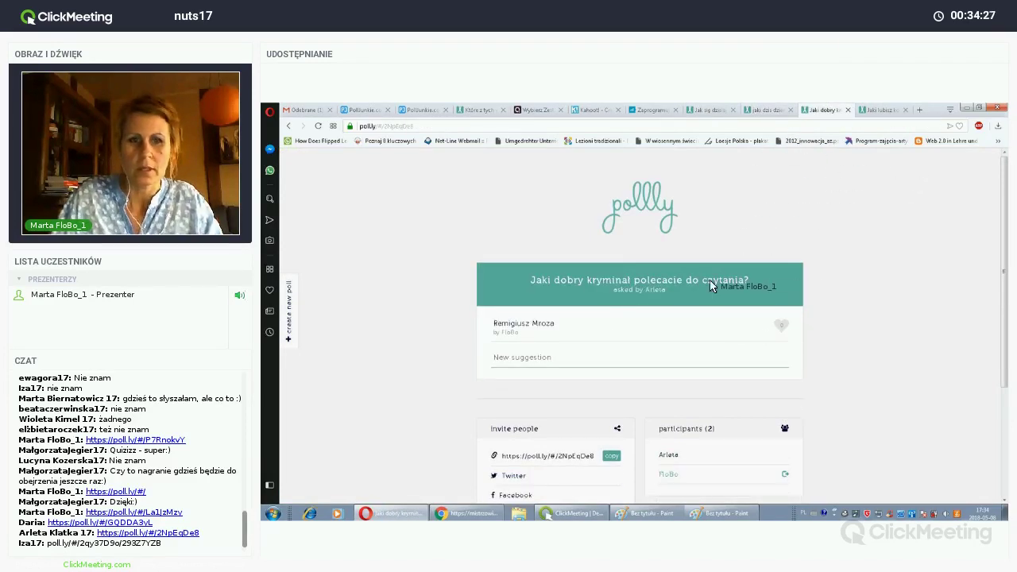
{"action": "key", "text": "ctrl+Tab"}
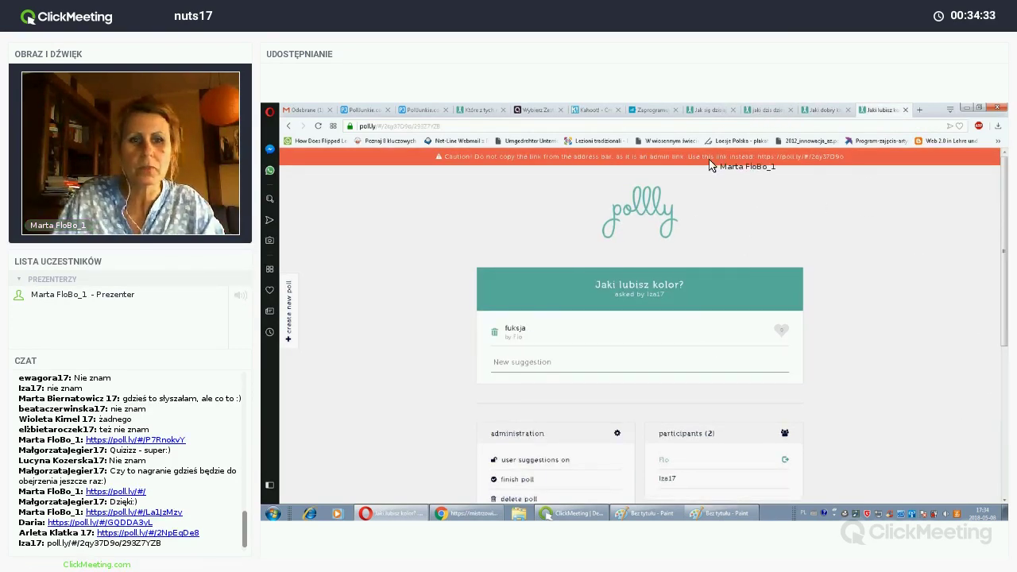
{"action": "left_click", "coordinate": [712, 112]}
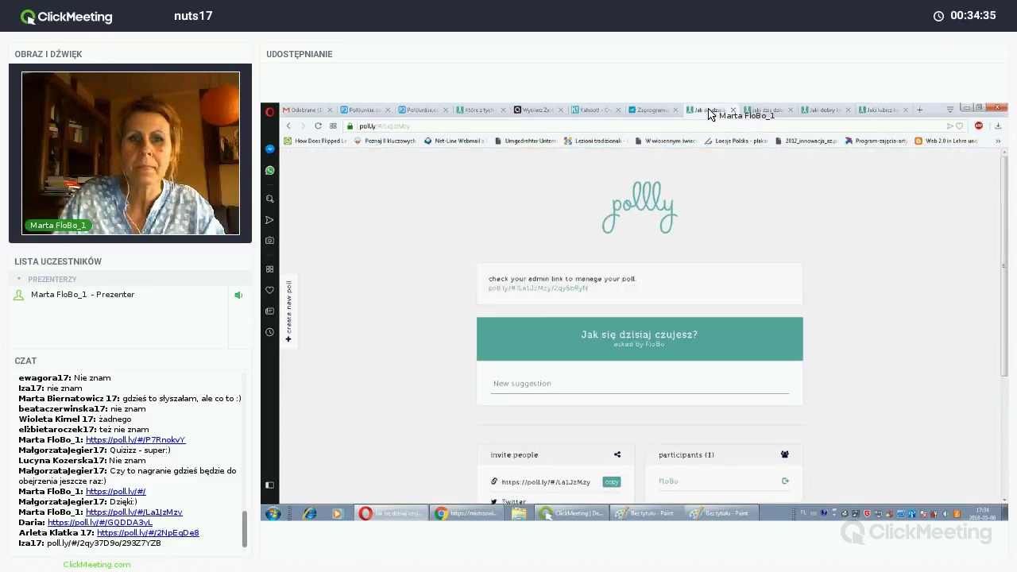
{"action": "key", "text": "ctrl+w"}
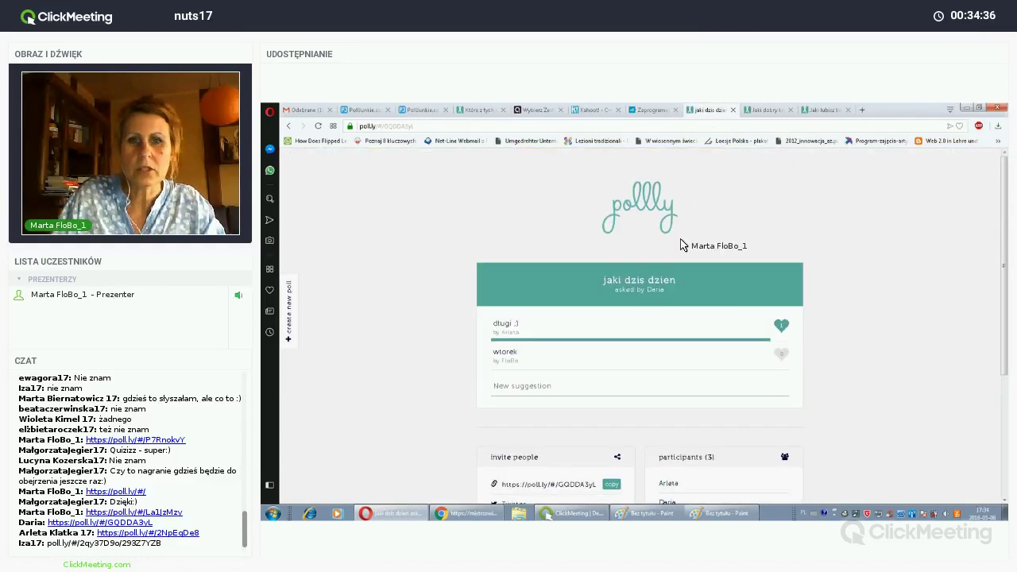
Step: Review the crime-novel, colour and 'jaki dzis dzien' polls, then bring ClickMeeting forward
{"action": "key", "text": "ctrl+Tab"}
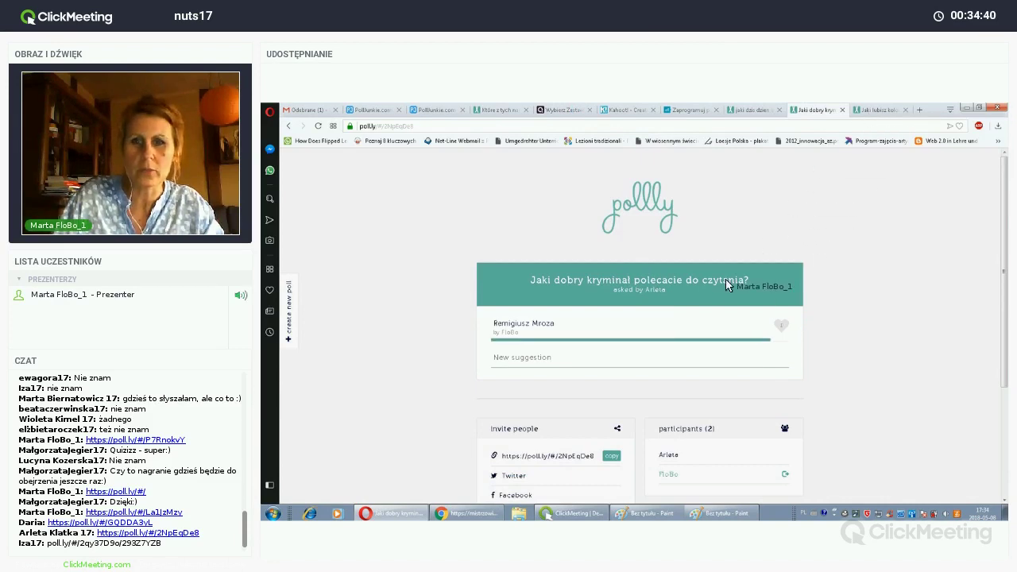
{"action": "key", "text": "ctrl+Tab"}
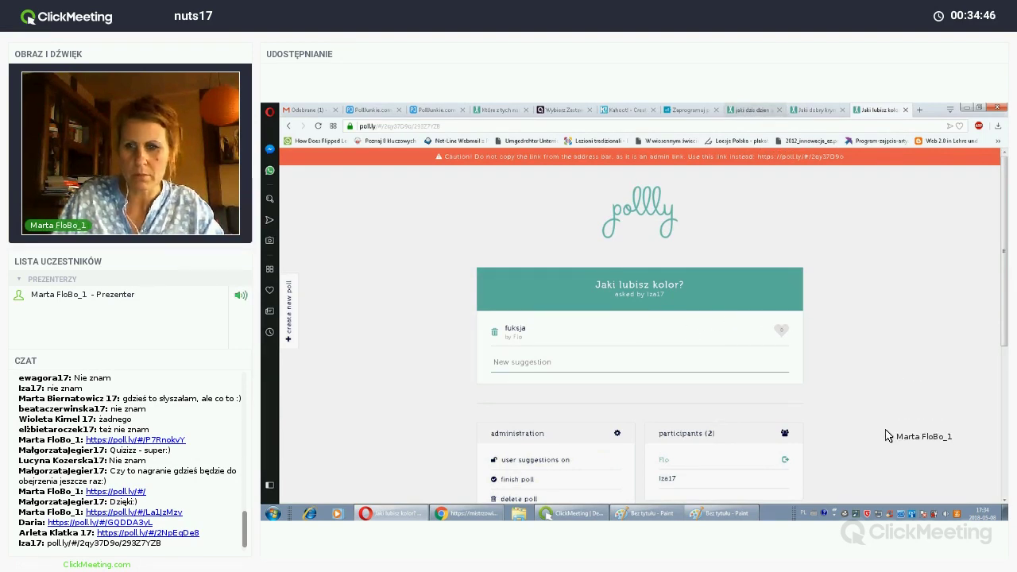
{"action": "key", "text": "ctrl+shift+Tab"}
{"action": "key", "text": "ctrl+shift+Tab"}
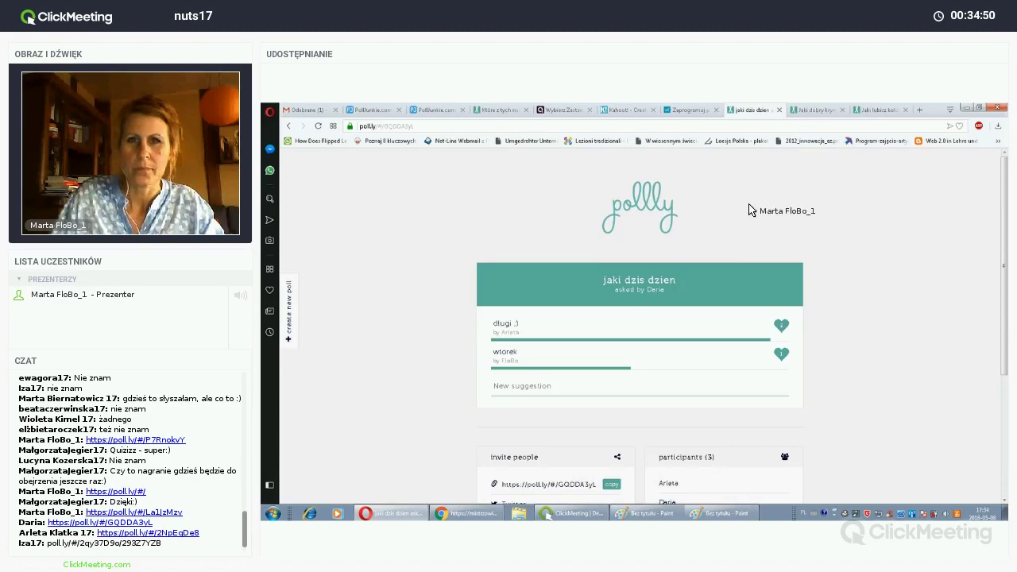
{"action": "left_click", "coordinate": [814, 109]}
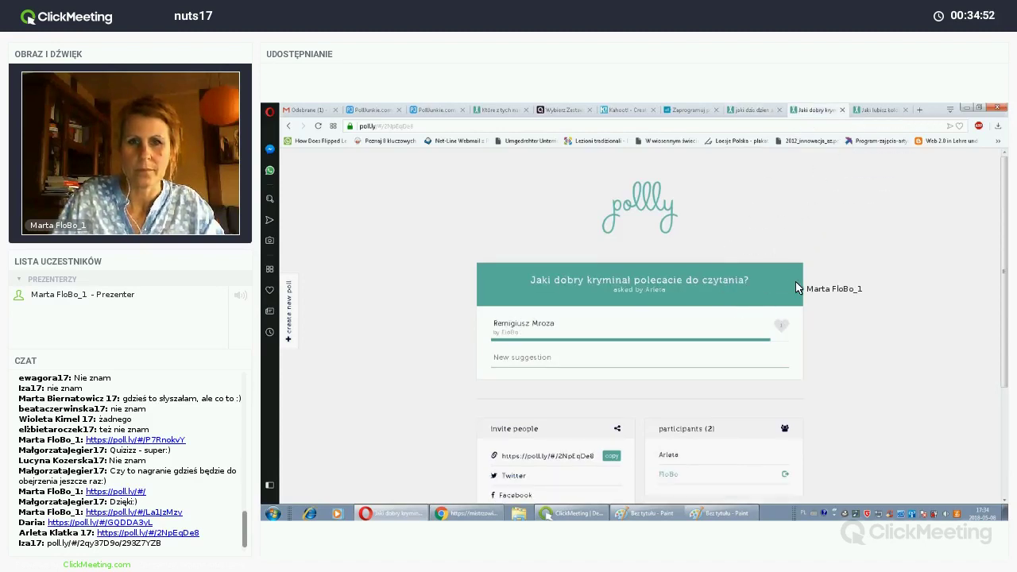
{"action": "left_click", "coordinate": [878, 109]}
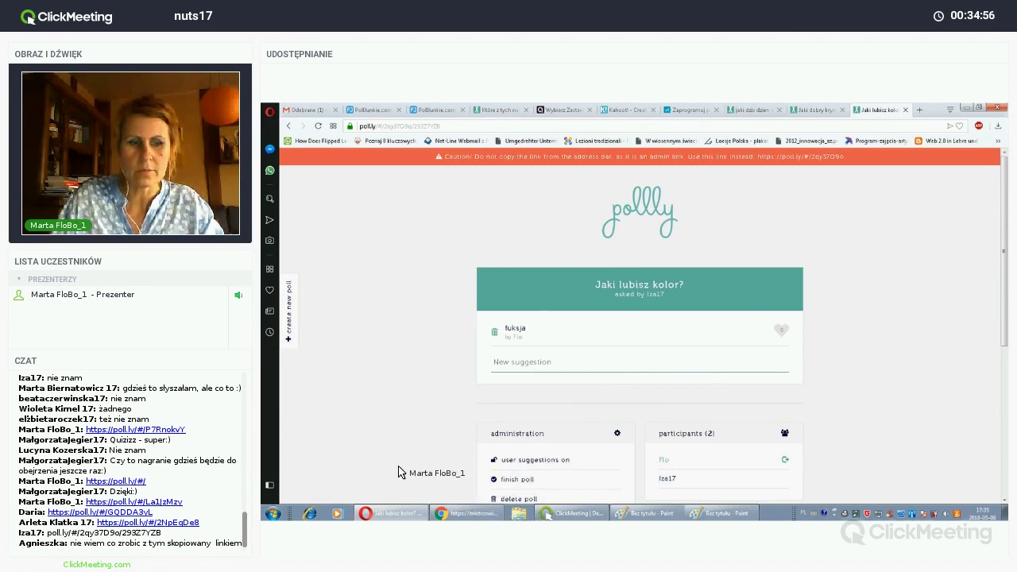
{"action": "key", "text": "ctrl+shift+Tab"}
{"action": "key", "text": "ctrl+shift+Tab"}
{"action": "scroll", "coordinate": [389, 448], "scroll_direction": "down", "scroll_amount": 5}
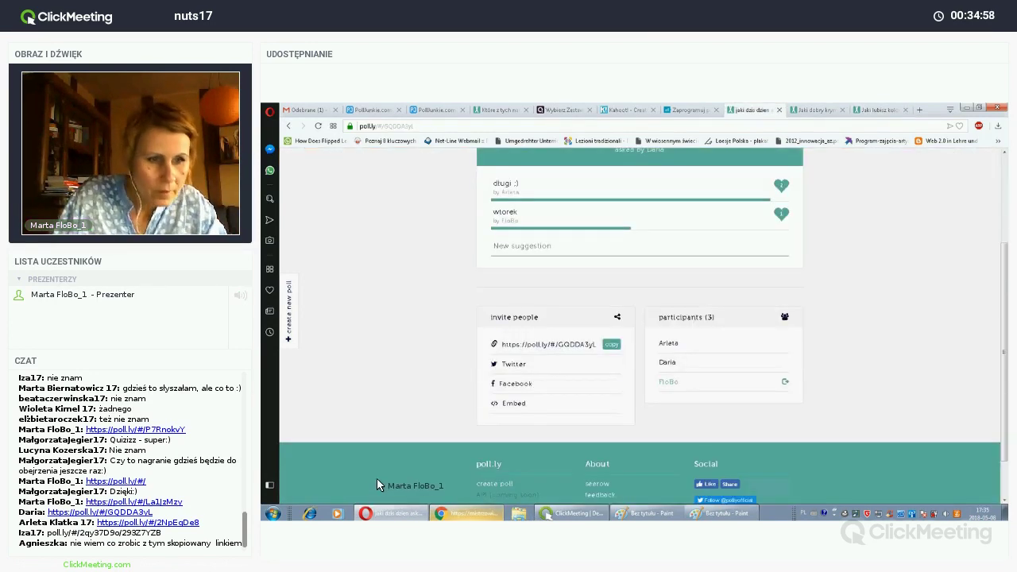
{"action": "key", "text": "alt+Tab"}
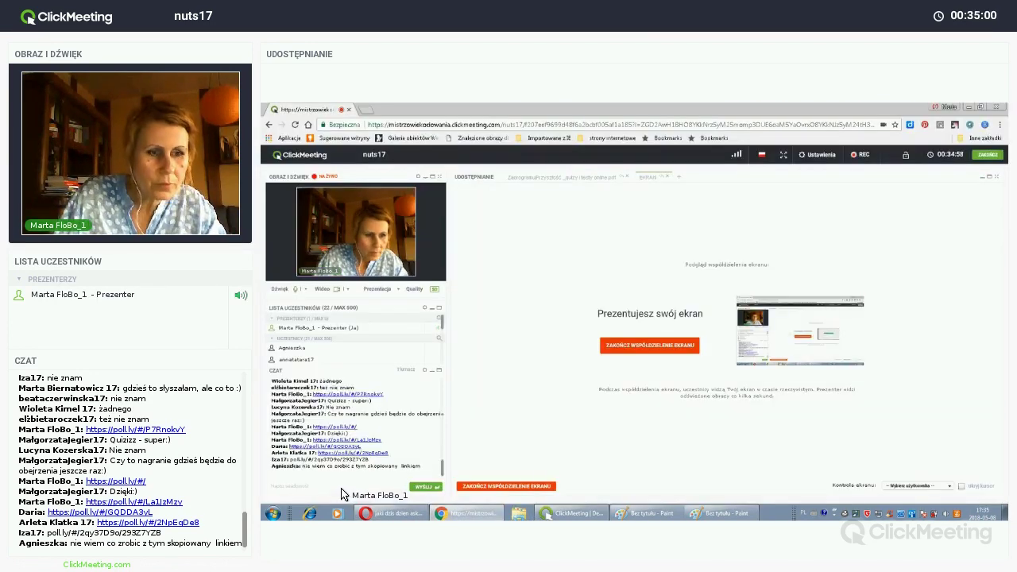
Step: Focus the ClickMeeting chat box, then return to the browser showing the polls
{"action": "left_click", "coordinate": [336, 488]}
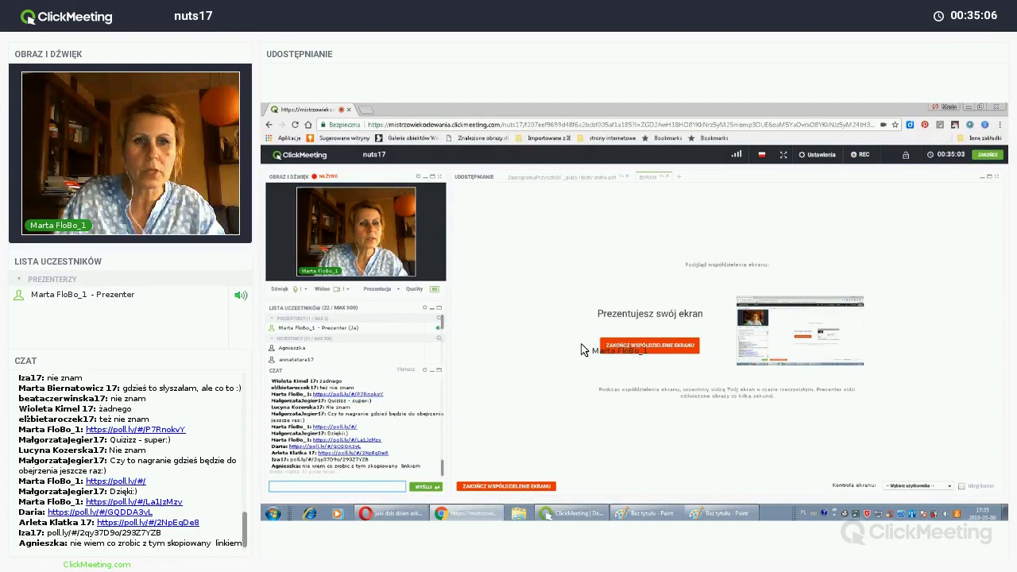
{"action": "key", "text": "alt+Tab"}
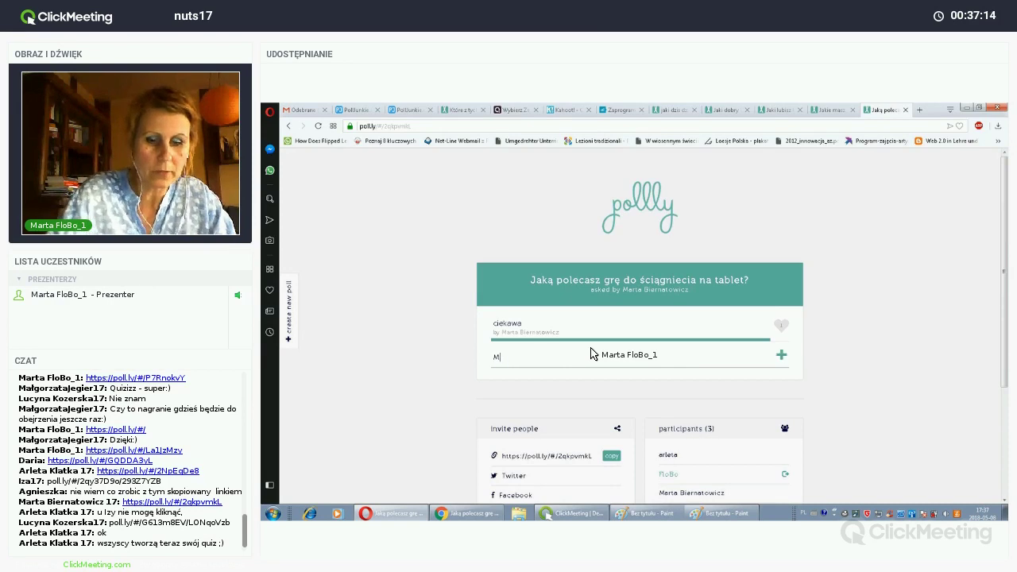
Step: Submit 'Math Duel' as a tablet-game suggestion and open the 'Jakie masz plany na wieczór?' poll
{"action": "type", "text": "Duel"}
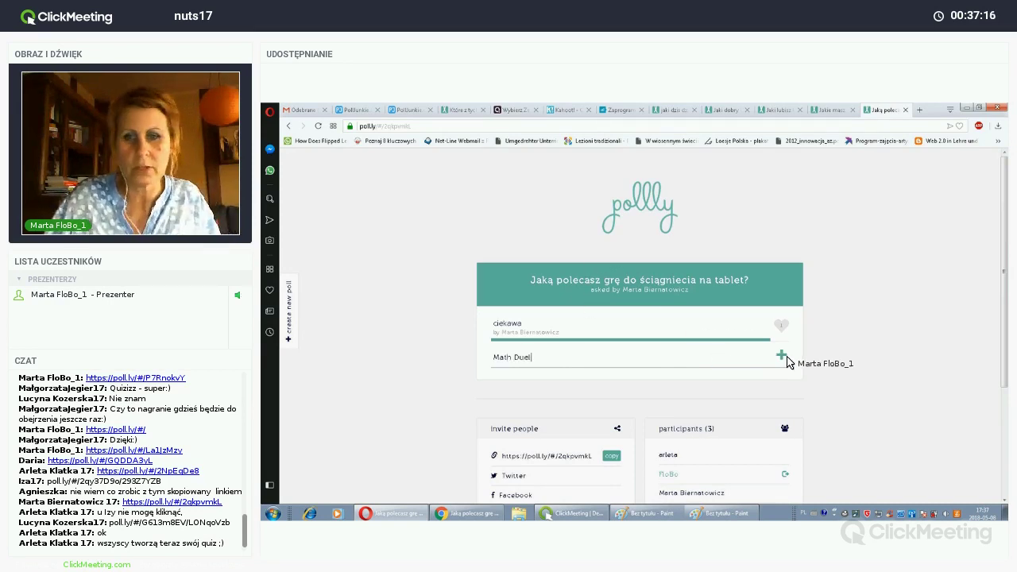
{"action": "left_click", "coordinate": [781, 356]}
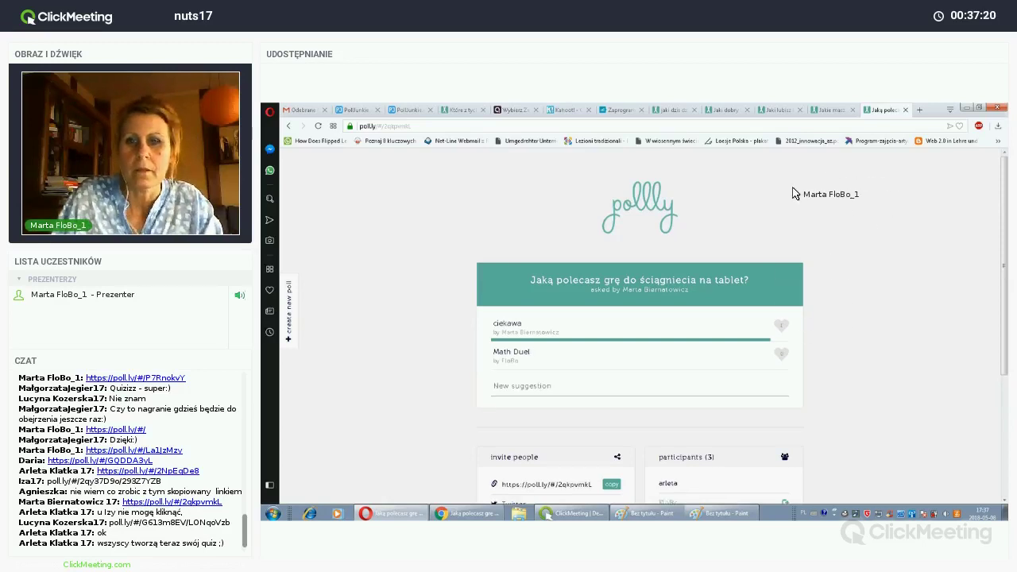
{"action": "left_click", "coordinate": [832, 111]}
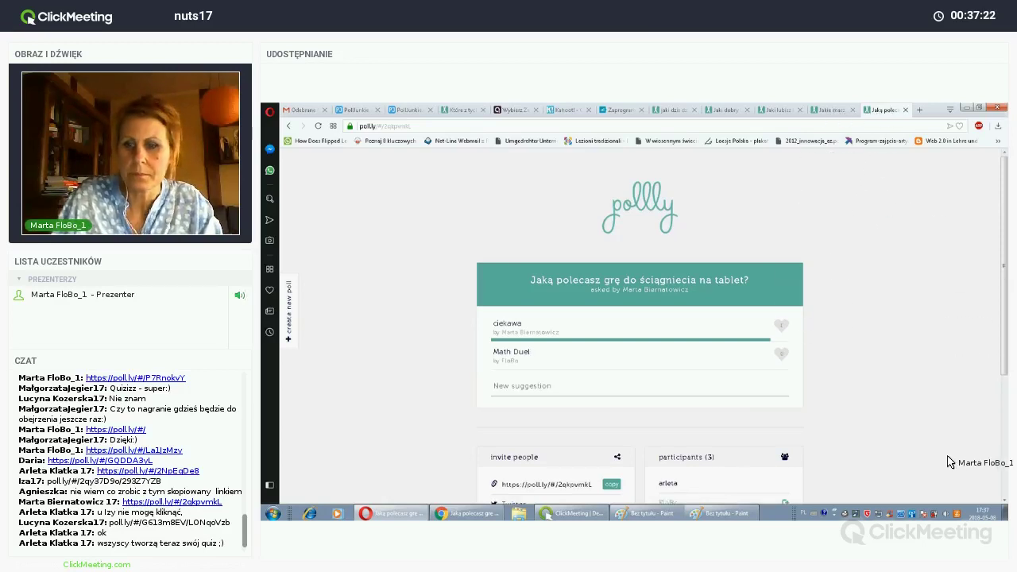
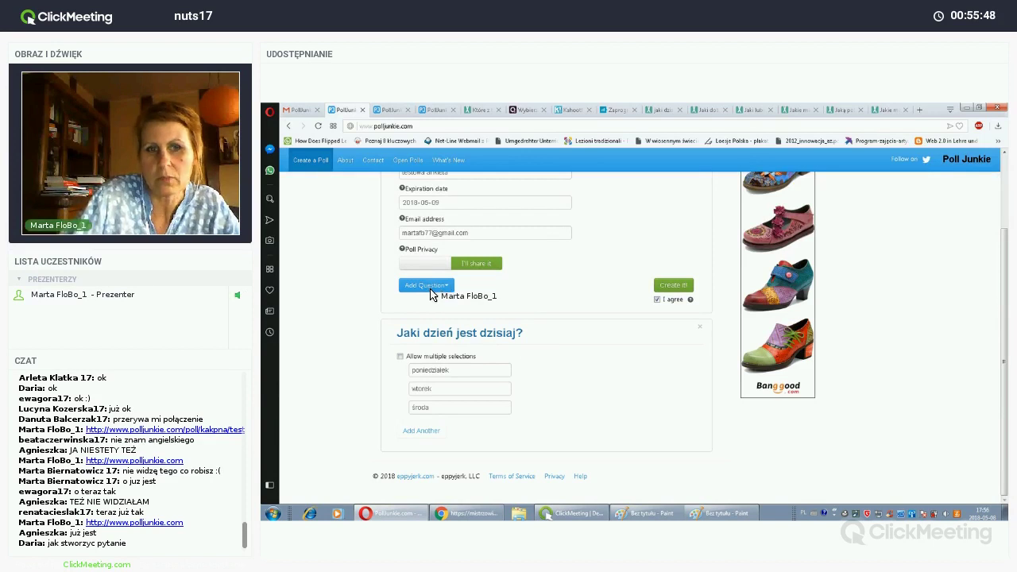
Step: Start a multiple-choice question 'Jaki jest dzisiaj miesiąc?' and dismiss it without saving
{"action": "left_click", "coordinate": [426, 285]}
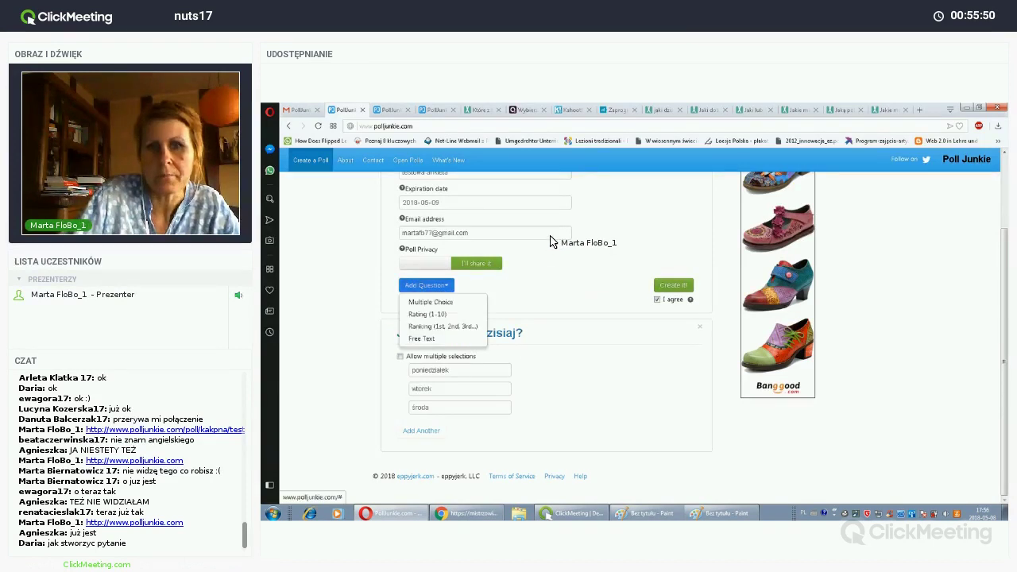
{"action": "left_click", "coordinate": [421, 296]}
{"action": "left_click", "coordinate": [554, 236]}
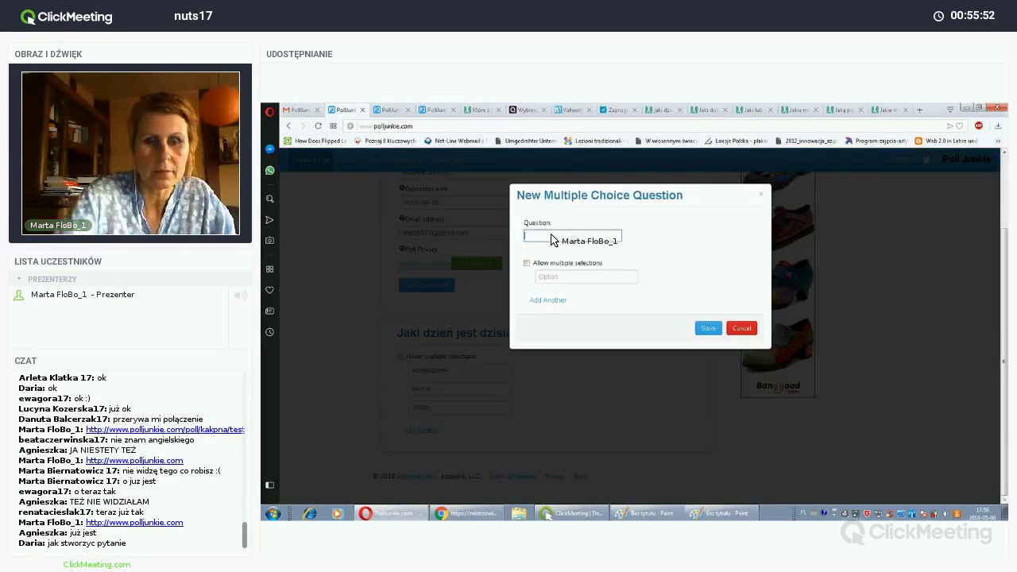
{"action": "type", "text": "Jaki jest"}
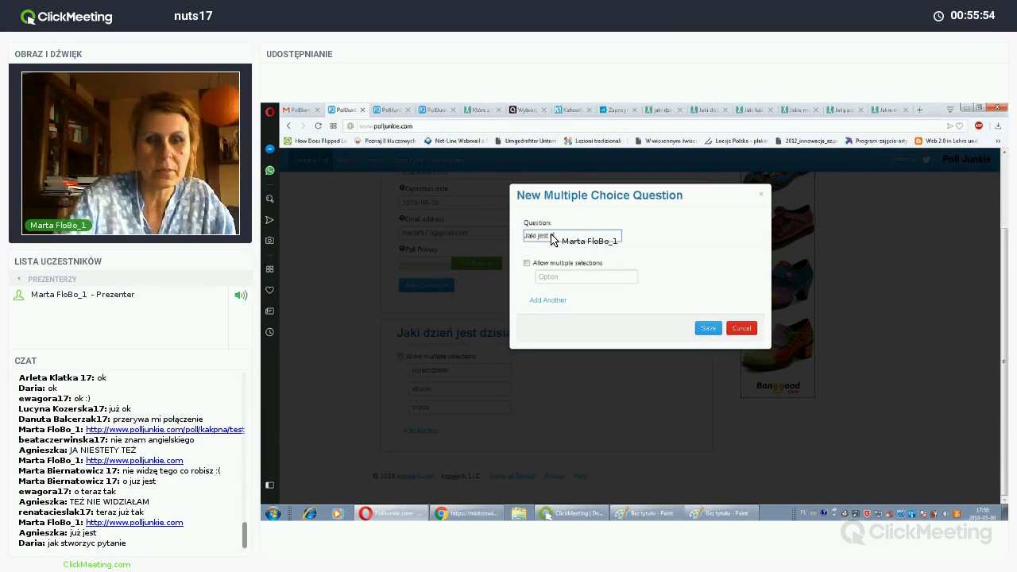
{"action": "type", "text": " dzisiaj miesi"}
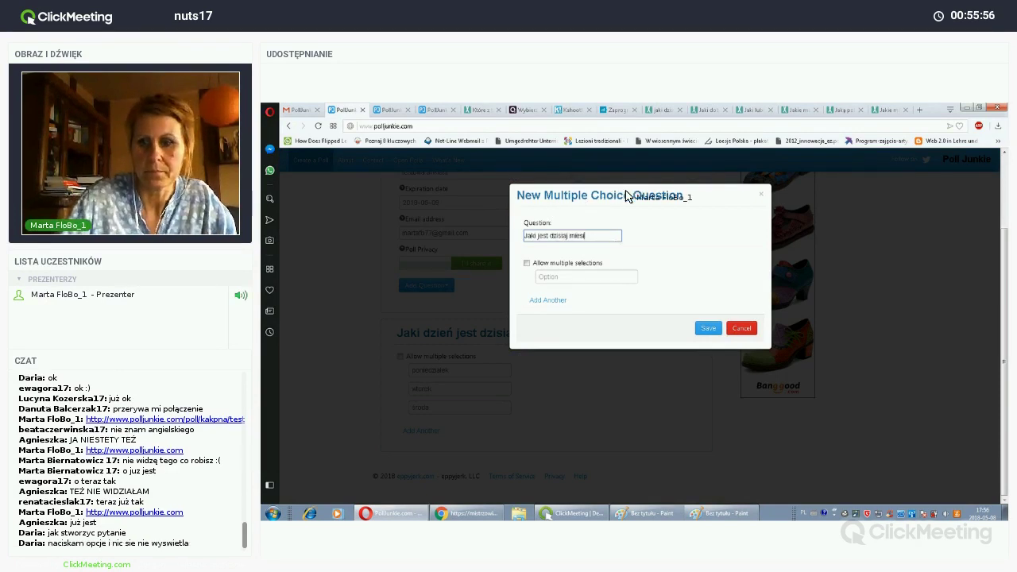
{"action": "type", "text": "ąc?"}
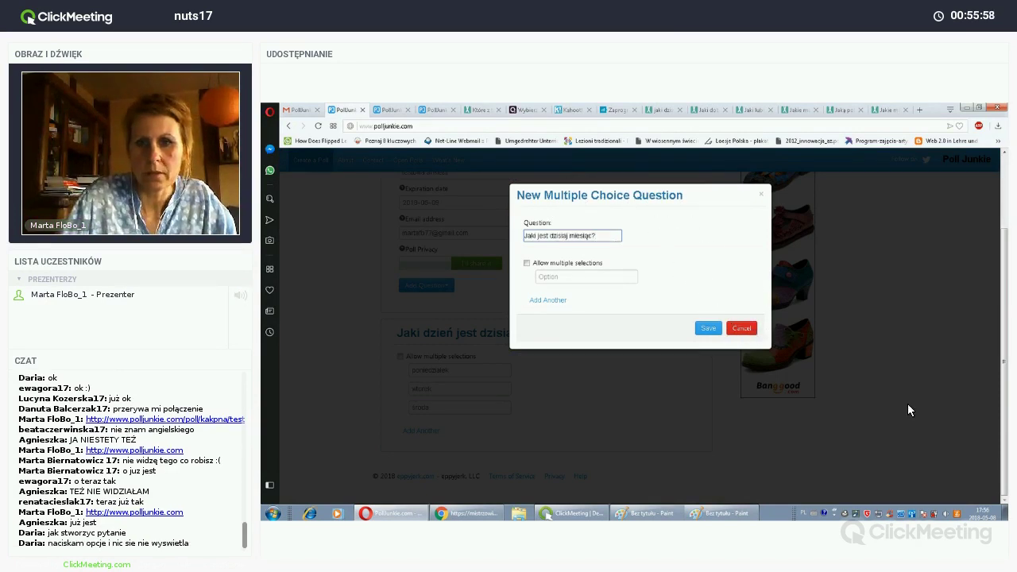
{"action": "left_click", "coordinate": [594, 410]}
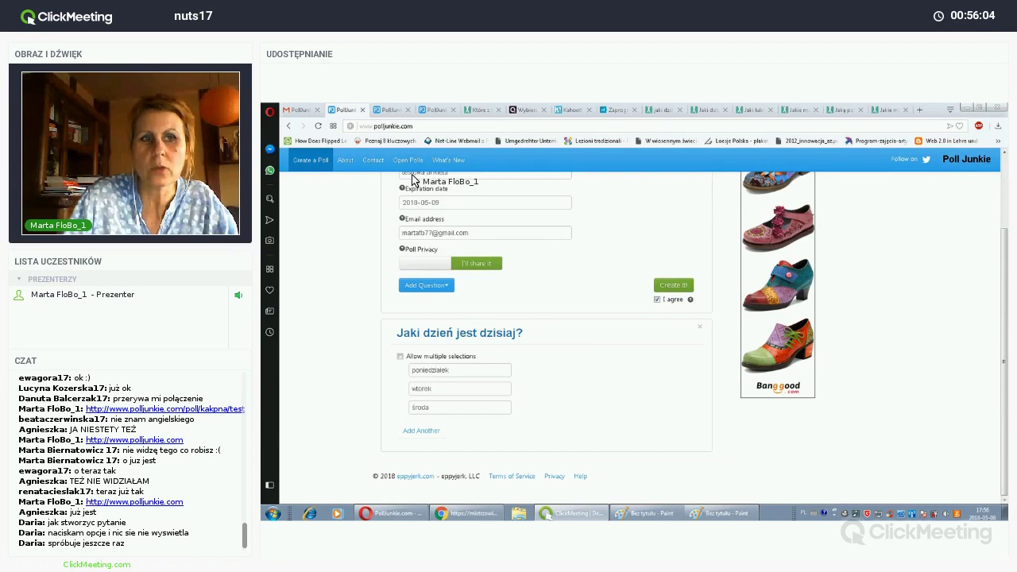
Step: Reload the polljunkie.com home page from the address bar
{"action": "scroll", "coordinate": [415, 134], "scroll_direction": "up", "scroll_amount": 2}
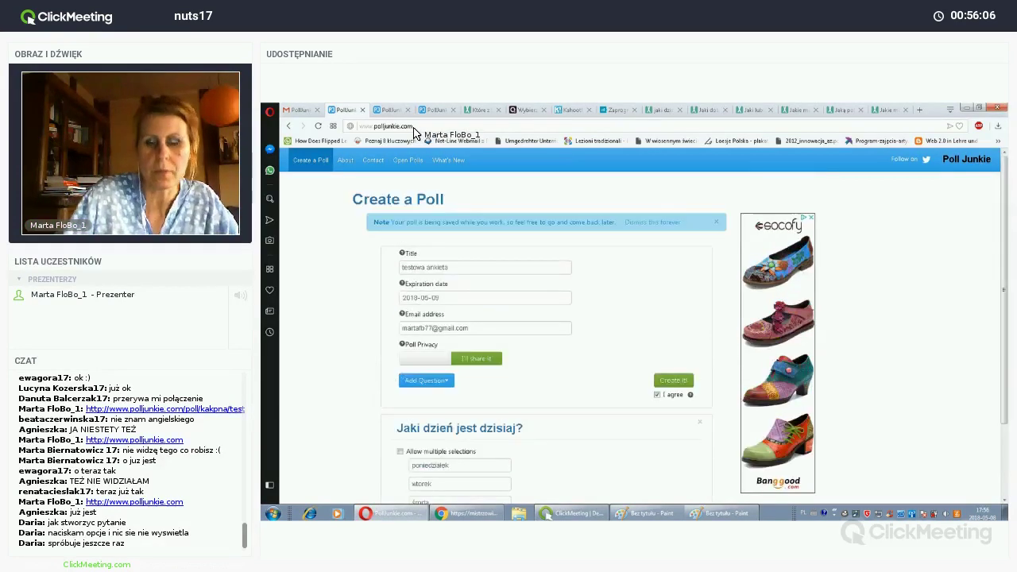
{"action": "left_click", "coordinate": [413, 128]}
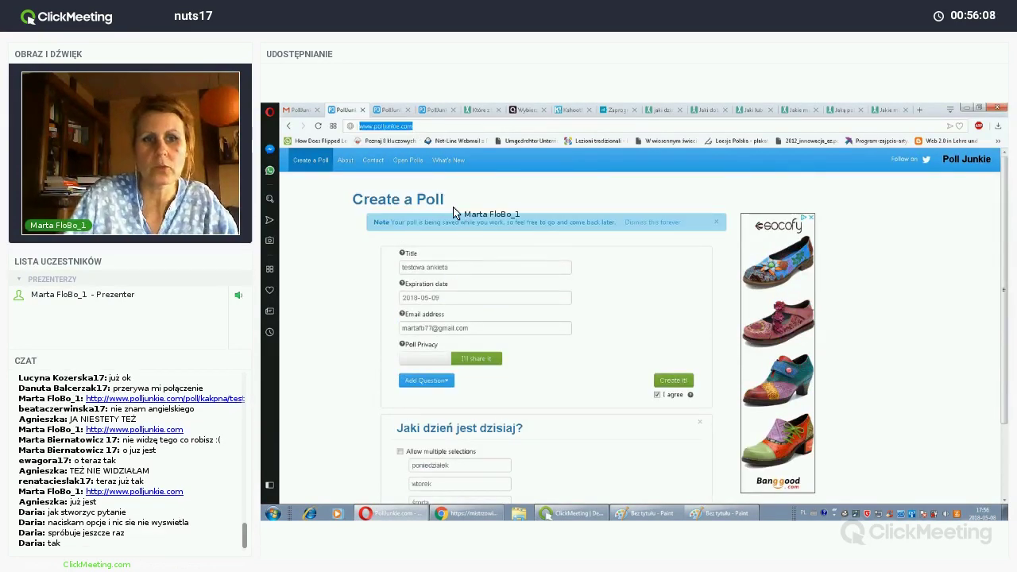
{"action": "key", "text": "Return"}
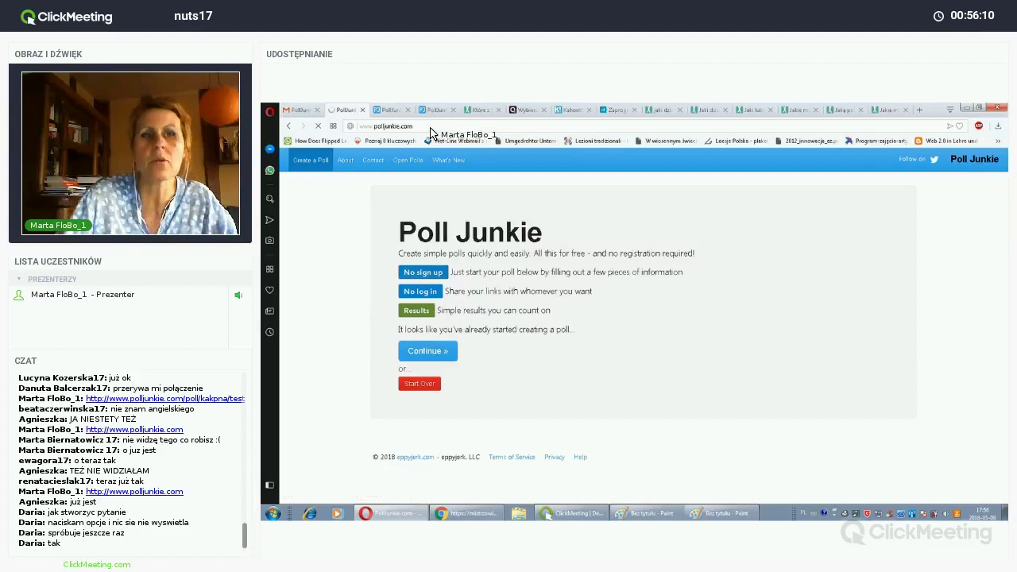
Step: Resume the 'testowa ankieta' draft and tick the I agree terms checkbox
{"action": "left_click", "coordinate": [375, 127]}
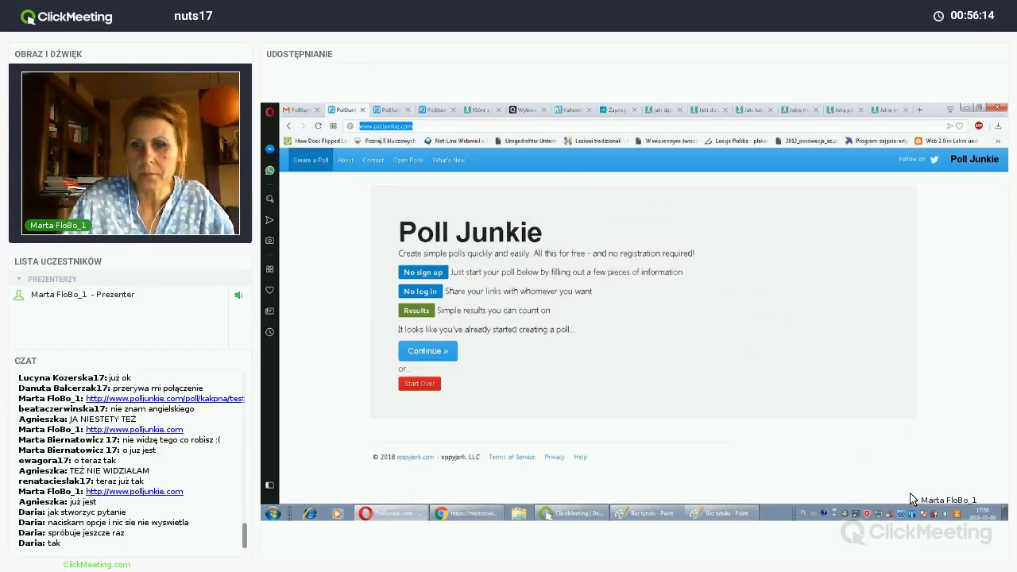
{"action": "left_click", "coordinate": [451, 387]}
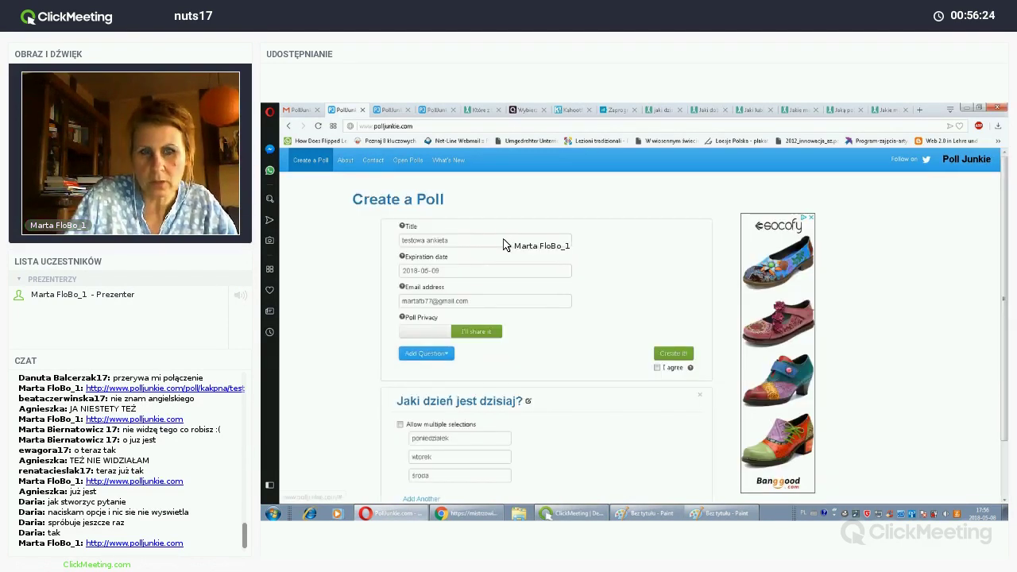
{"action": "triple_click", "coordinate": [503, 241]}
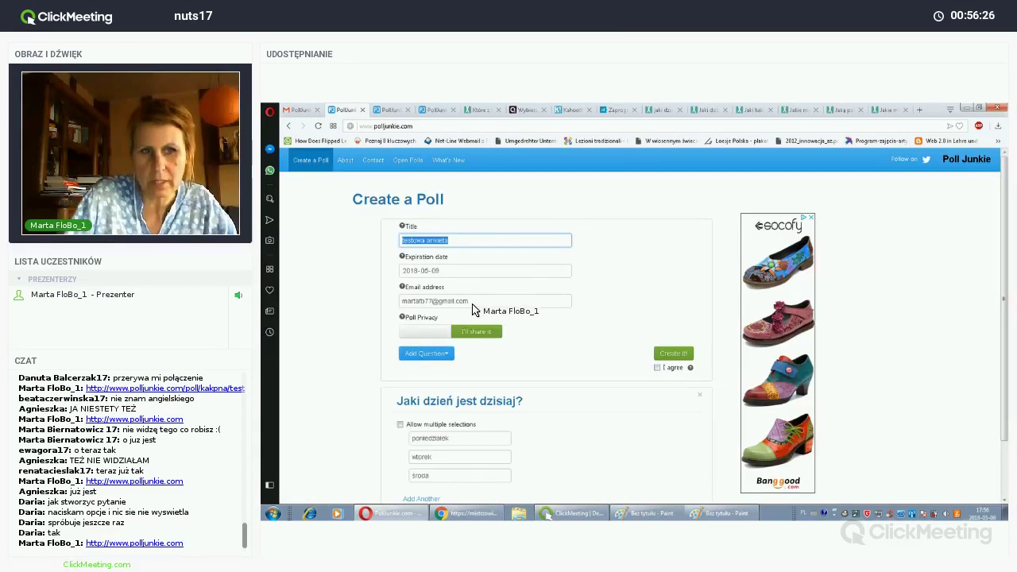
{"action": "key", "text": "Tab"}
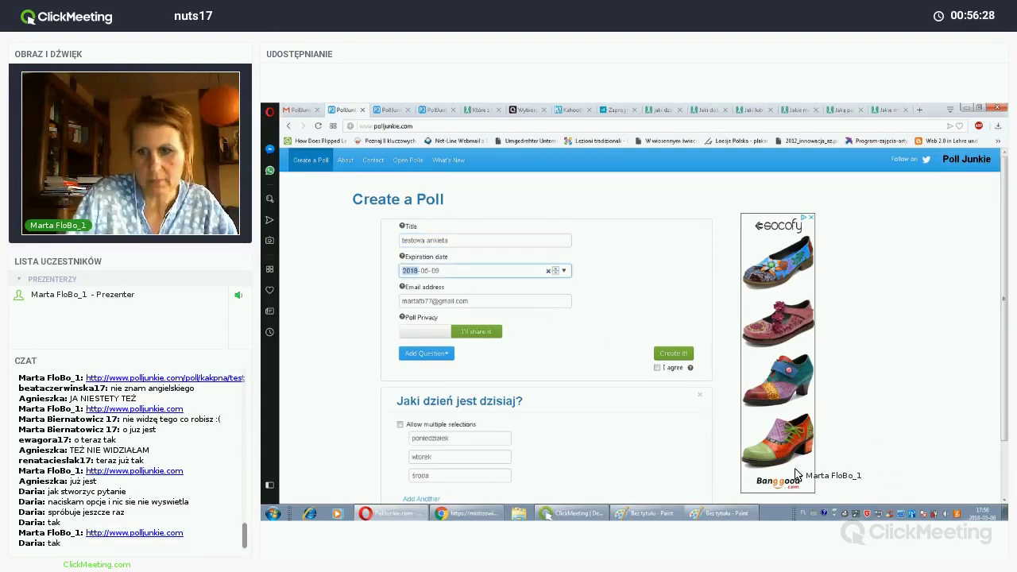
{"action": "key", "text": "Tab"}
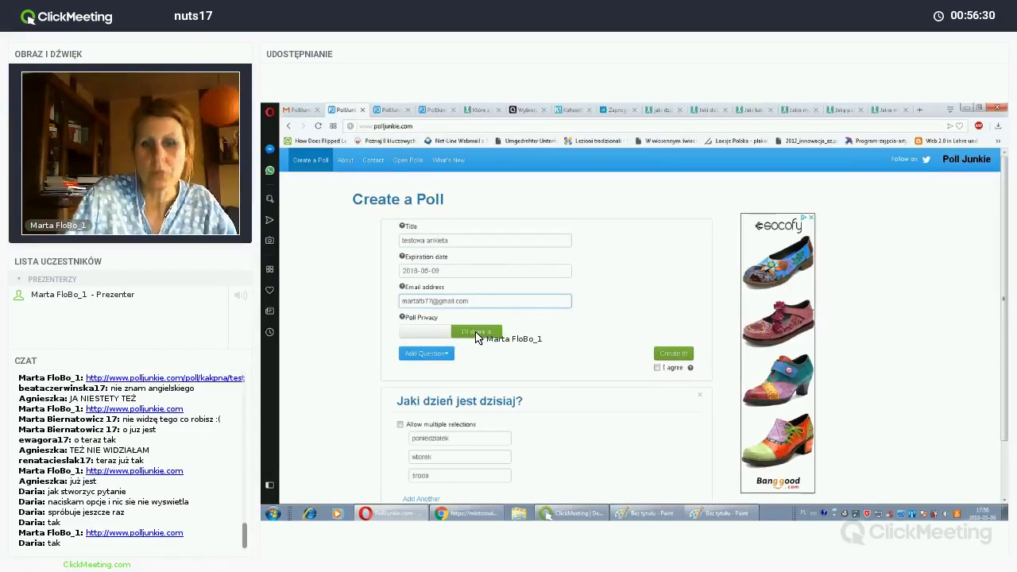
{"action": "left_click", "coordinate": [671, 368]}
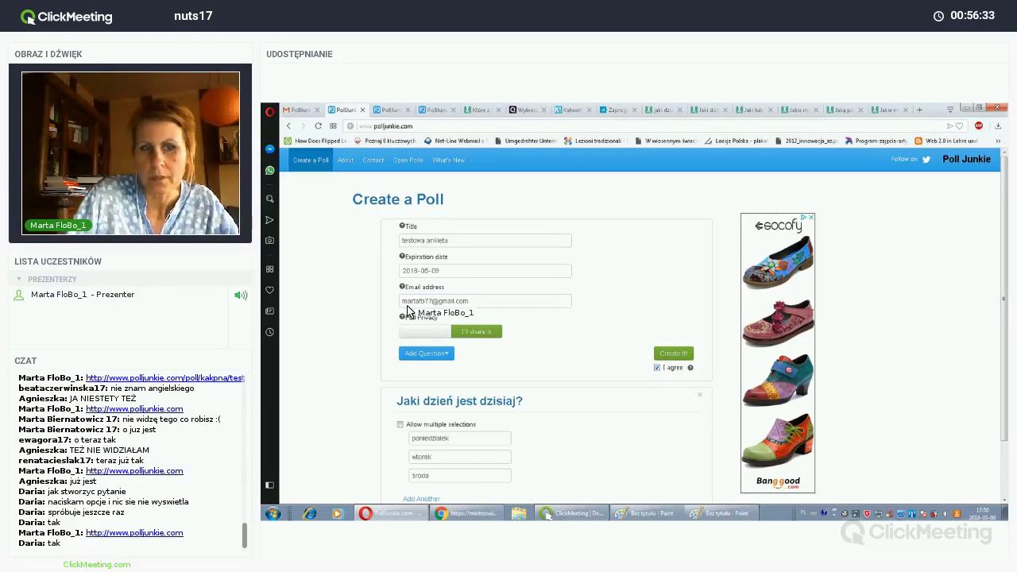
{"action": "scroll", "coordinate": [436, 309], "scroll_direction": "down", "scroll_amount": 1}
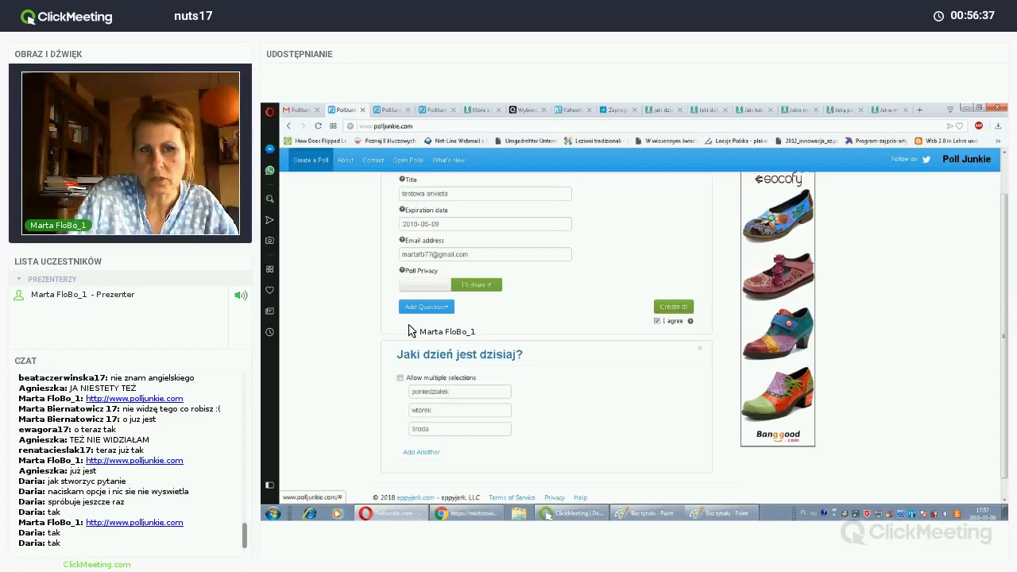
Step: Save a multiple-choice question 'Jaki mamy miesiąc?' with options marzec and kwiecień
{"action": "left_click", "coordinate": [424, 307]}
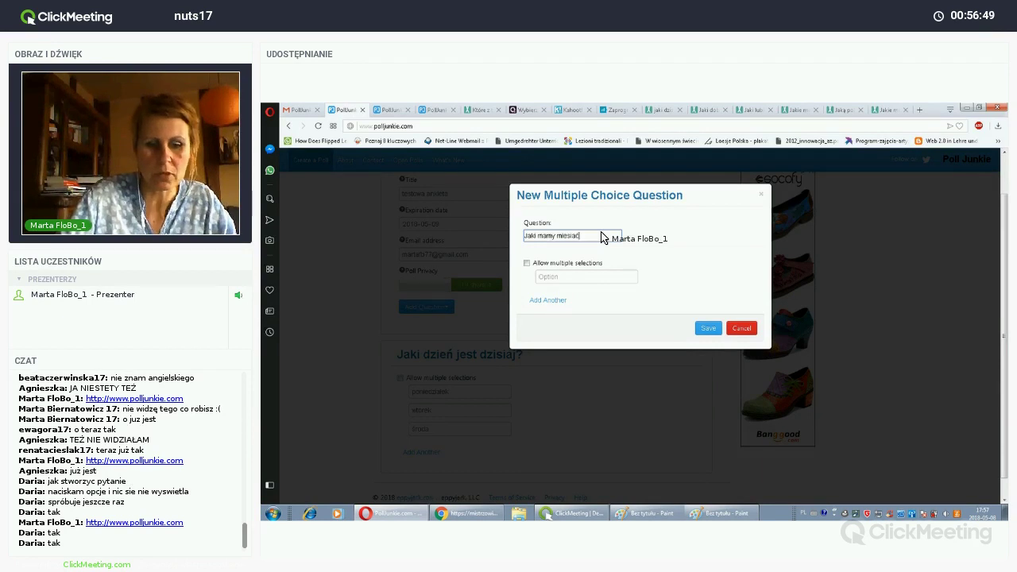
{"action": "type", "text": "?"}
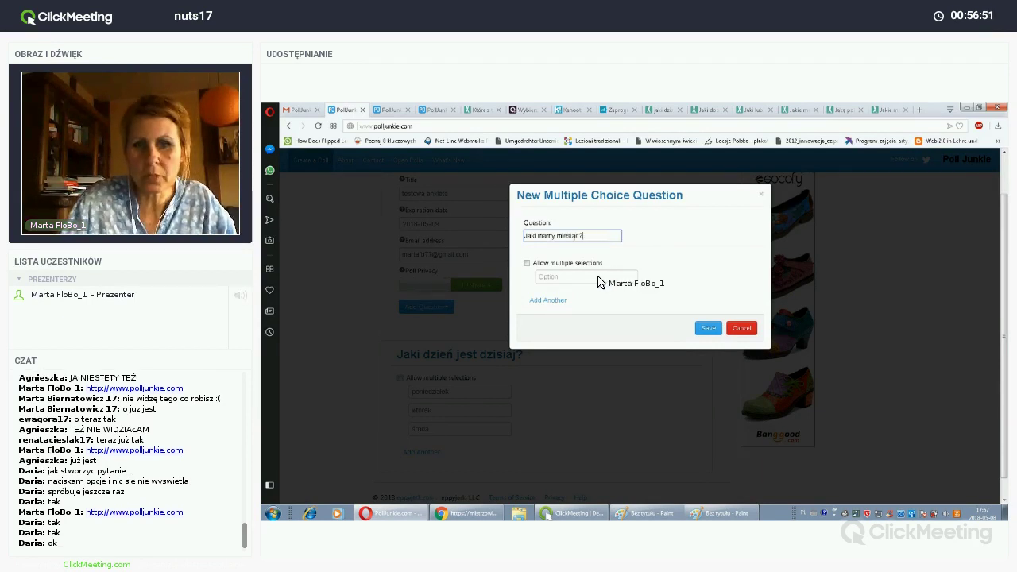
{"action": "left_click", "coordinate": [600, 279]}
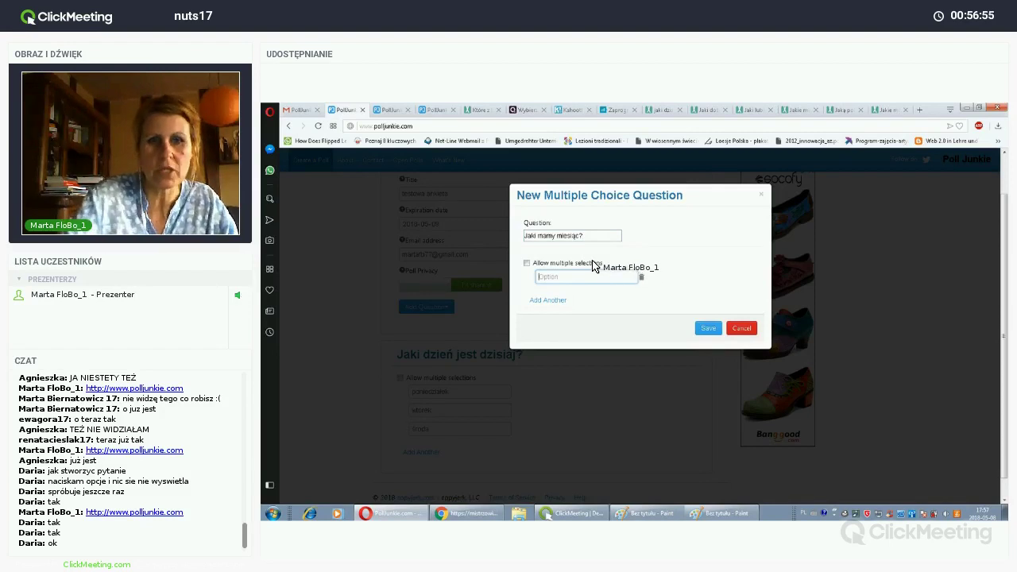
{"action": "type", "text": "marzec"}
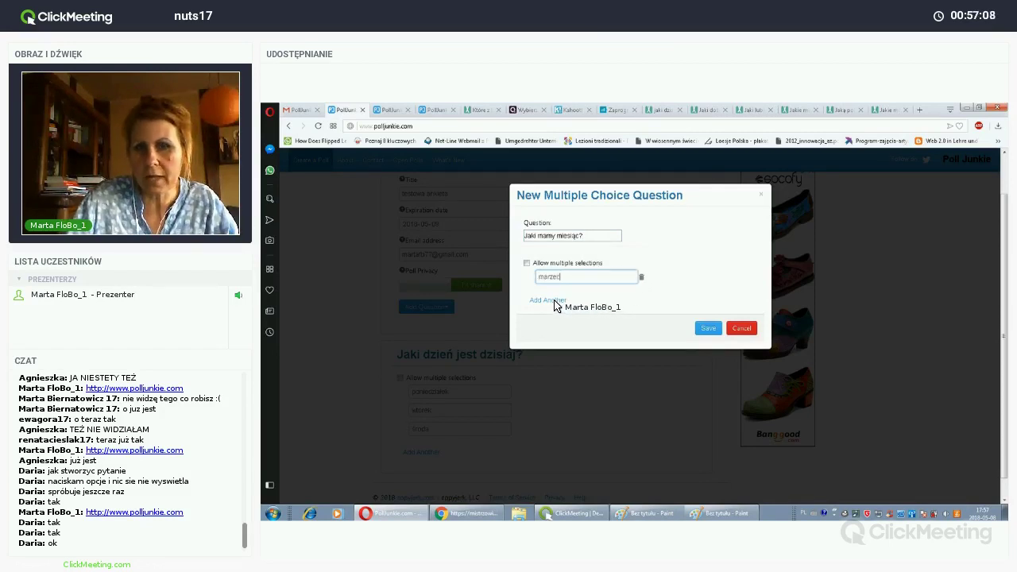
{"action": "left_click", "coordinate": [554, 300]}
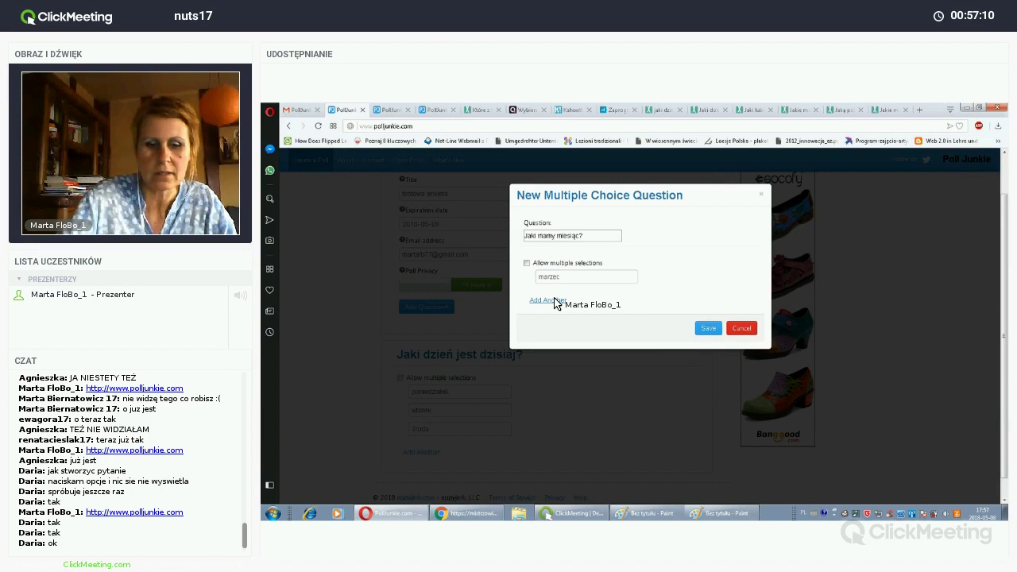
{"action": "left_click", "coordinate": [555, 295]}
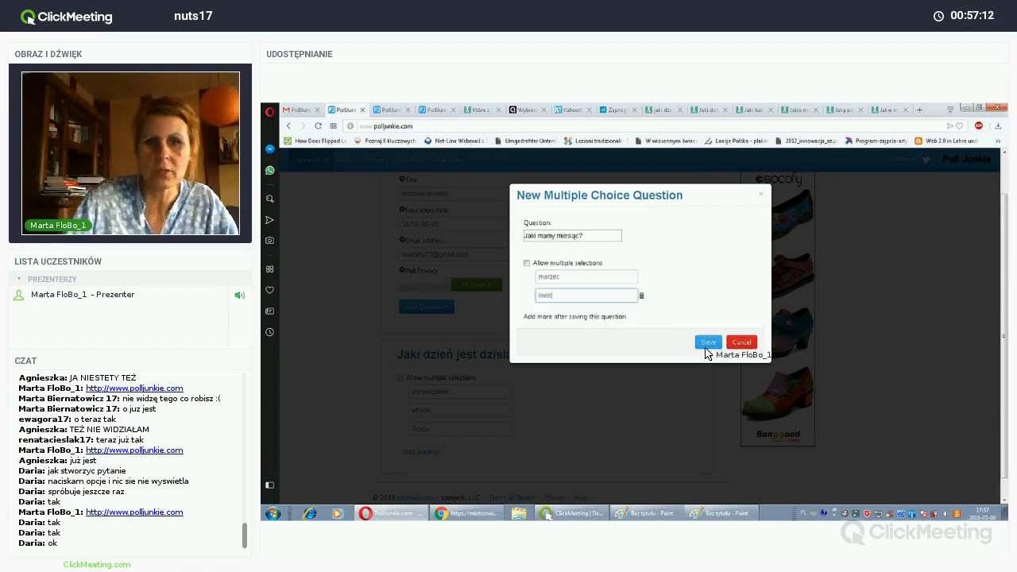
{"action": "type", "text": "kwiecień"}
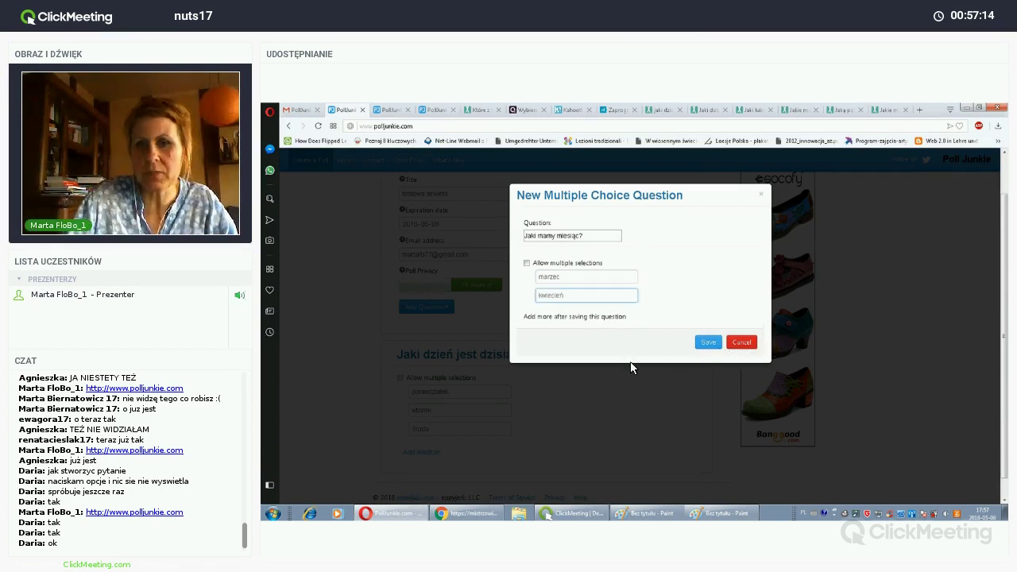
{"action": "key", "text": "Return"}
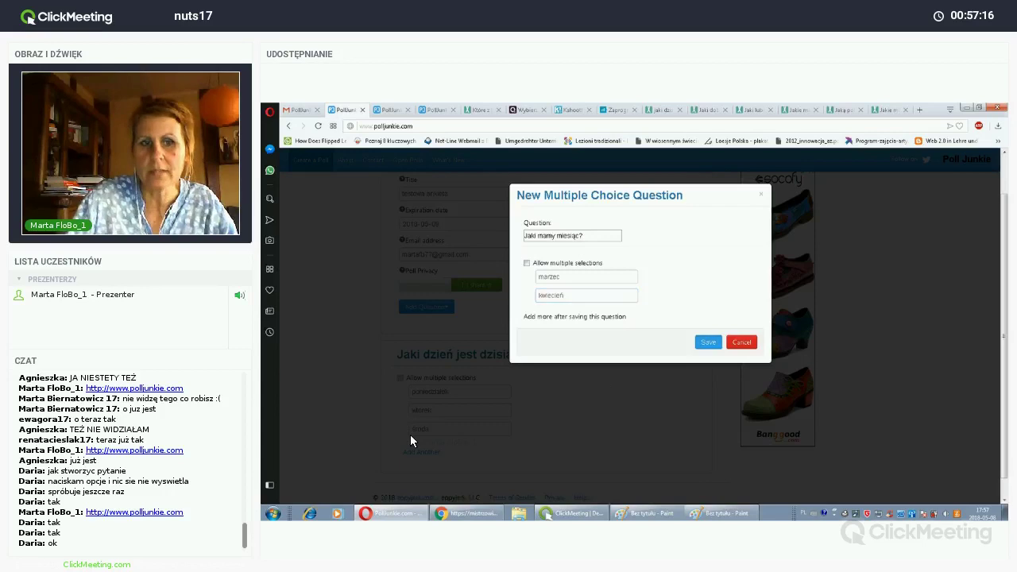
{"action": "scroll", "coordinate": [414, 436], "scroll_direction": "down", "scroll_amount": 3}
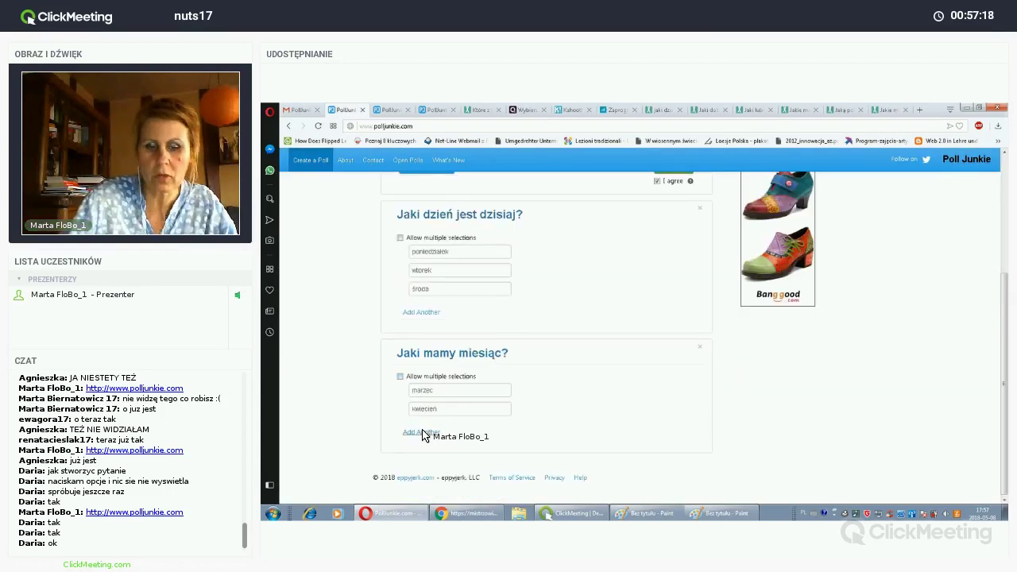
Step: Add a third answer, maj, to the month question
{"action": "left_click", "coordinate": [422, 434]}
{"action": "type", "text": "maj"}
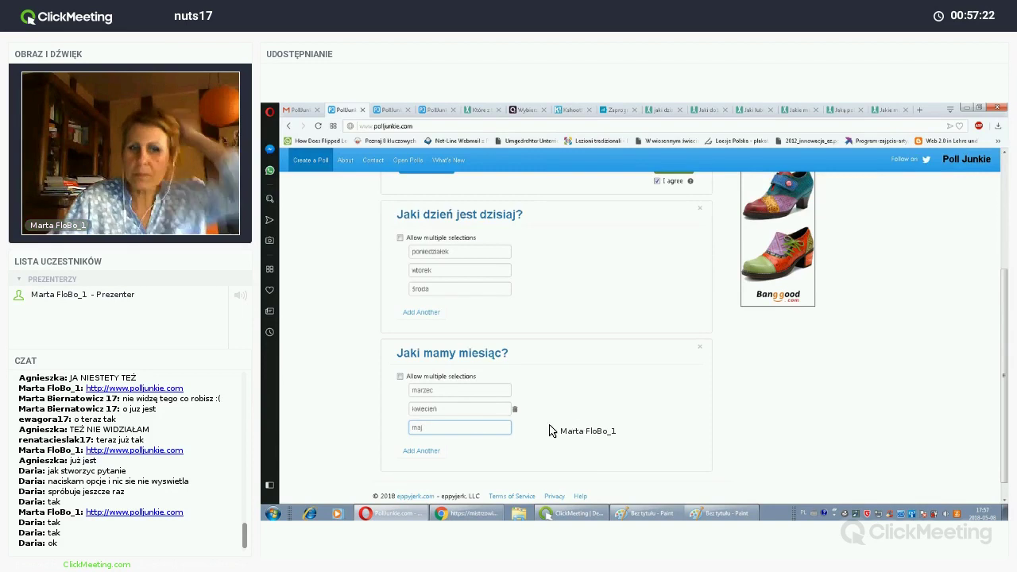
{"action": "left_click", "coordinate": [546, 435]}
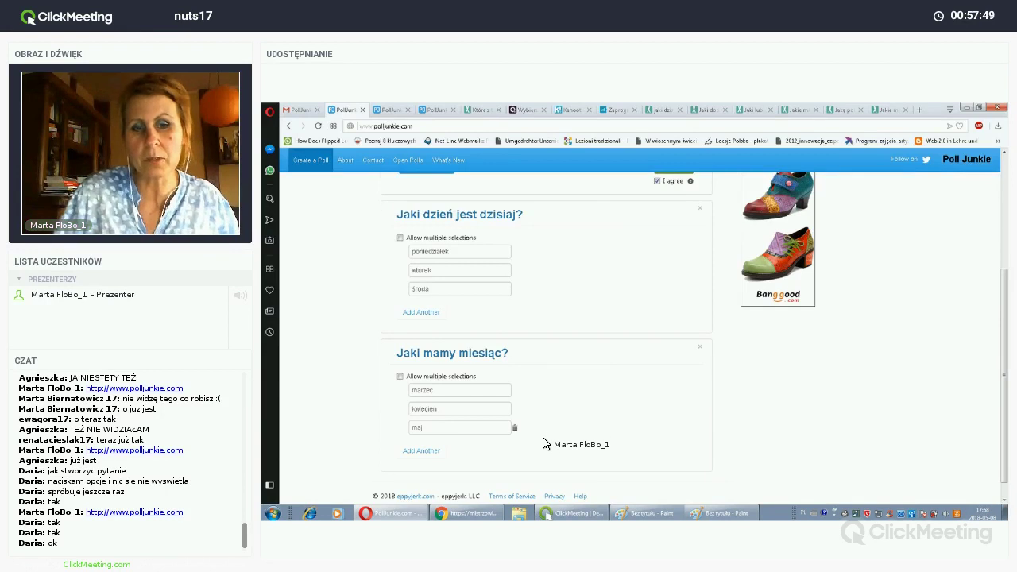
Step: Add an empty fourth answer slot below maj in the month question
{"action": "scroll", "coordinate": [548, 413], "scroll_direction": "down", "scroll_amount": 1}
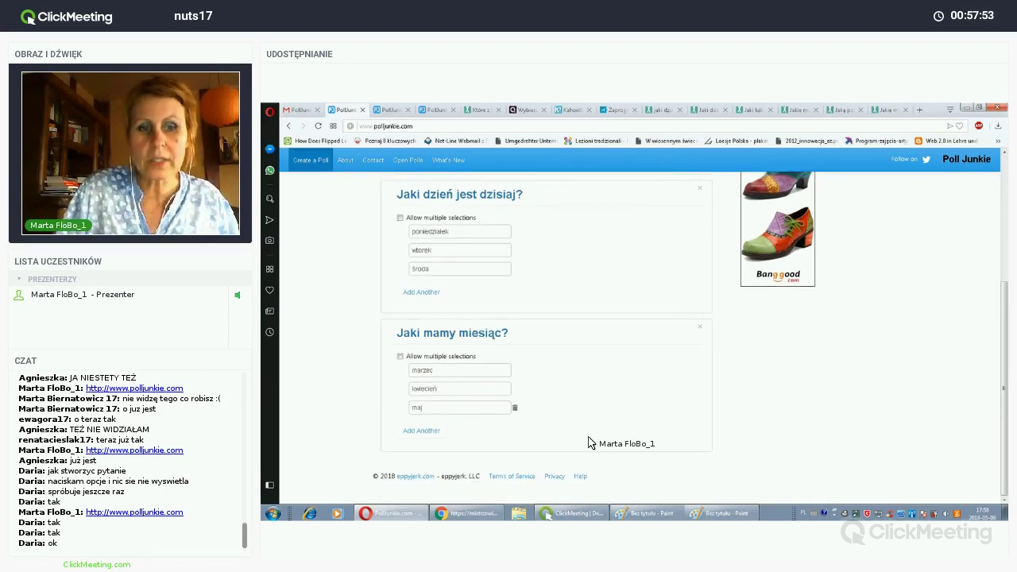
{"action": "scroll", "coordinate": [589, 444], "scroll_direction": "up", "scroll_amount": 5}
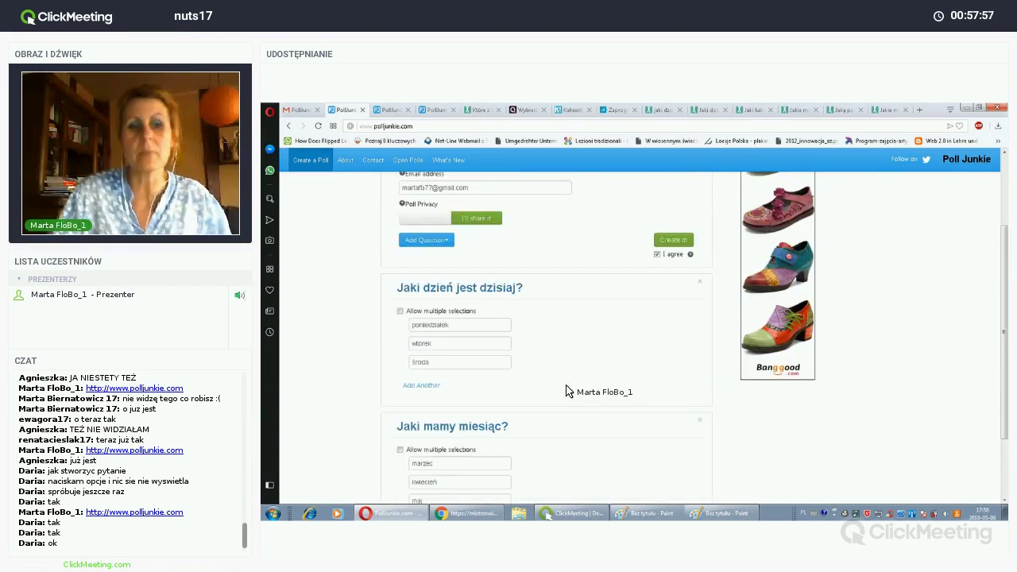
{"action": "scroll", "coordinate": [438, 377], "scroll_direction": "down", "scroll_amount": 5}
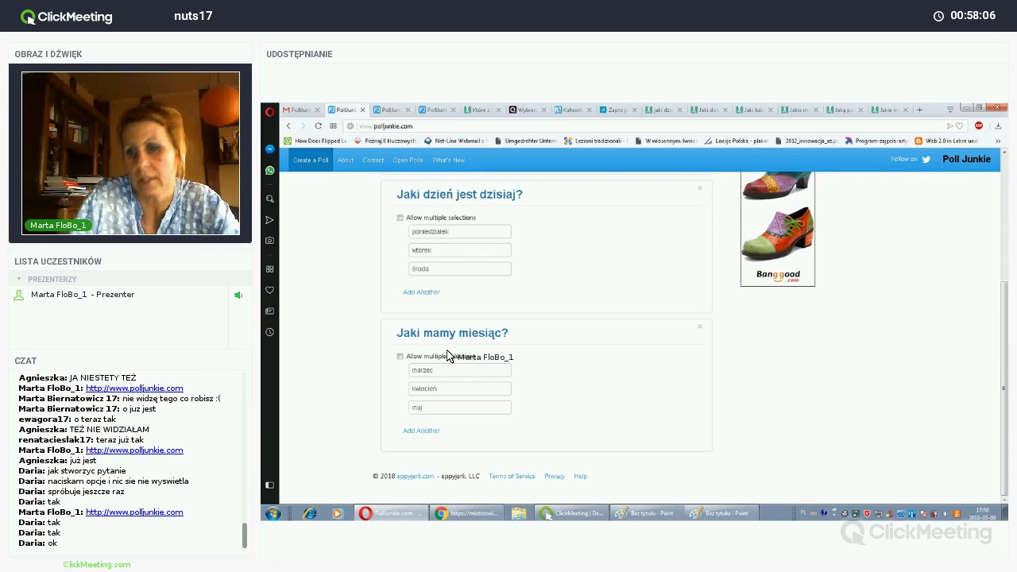
{"action": "left_click", "coordinate": [434, 432]}
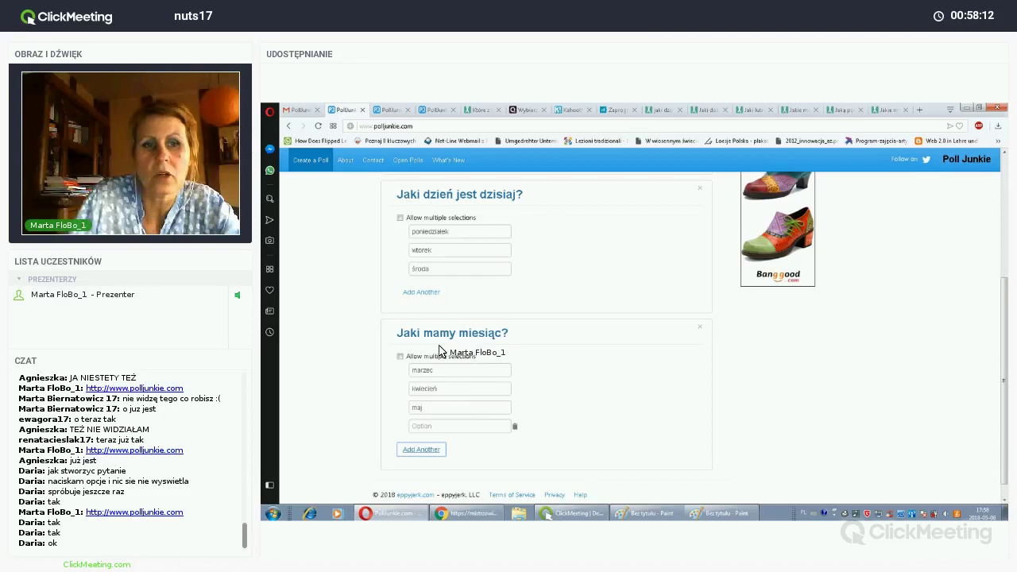
{"action": "scroll", "coordinate": [428, 350], "scroll_direction": "up", "scroll_amount": 3}
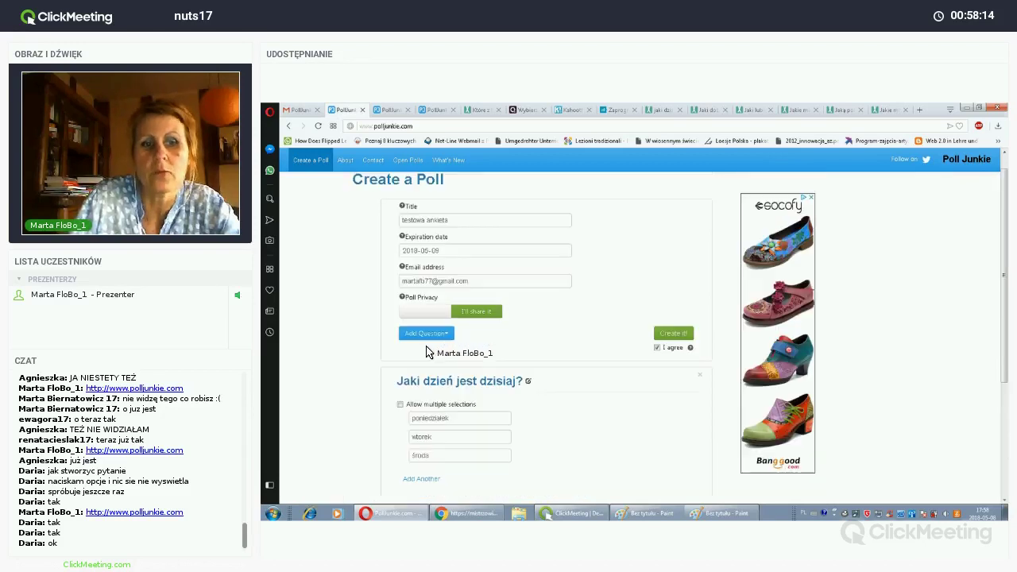
Step: Save a multiple-choice question 'Co lubisz jeść na śniadanie?' with answers płatki and bułkę z dżemem
{"action": "left_click", "coordinate": [426, 333]}
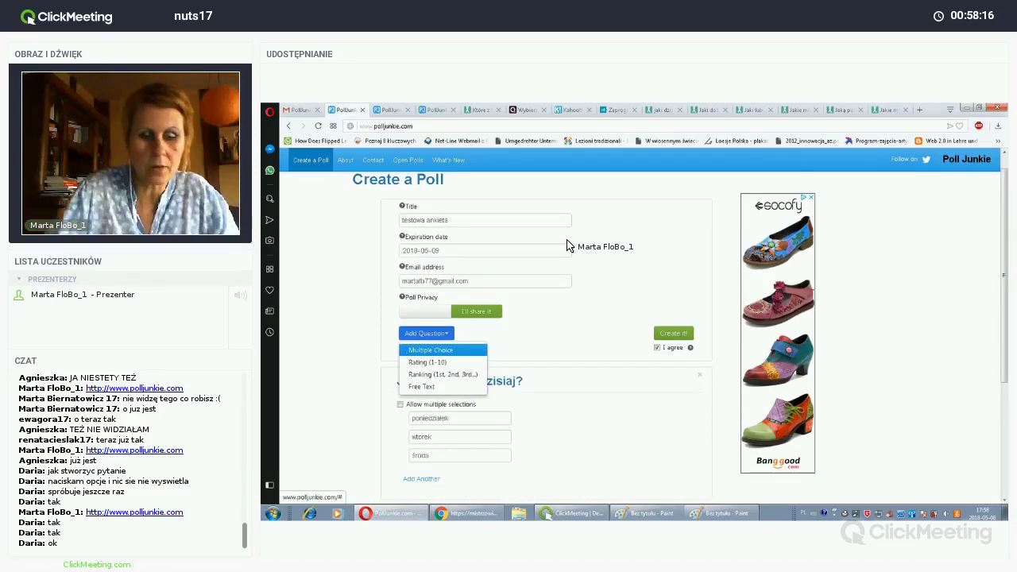
{"action": "left_click", "coordinate": [430, 349]}
{"action": "left_click", "coordinate": [568, 239]}
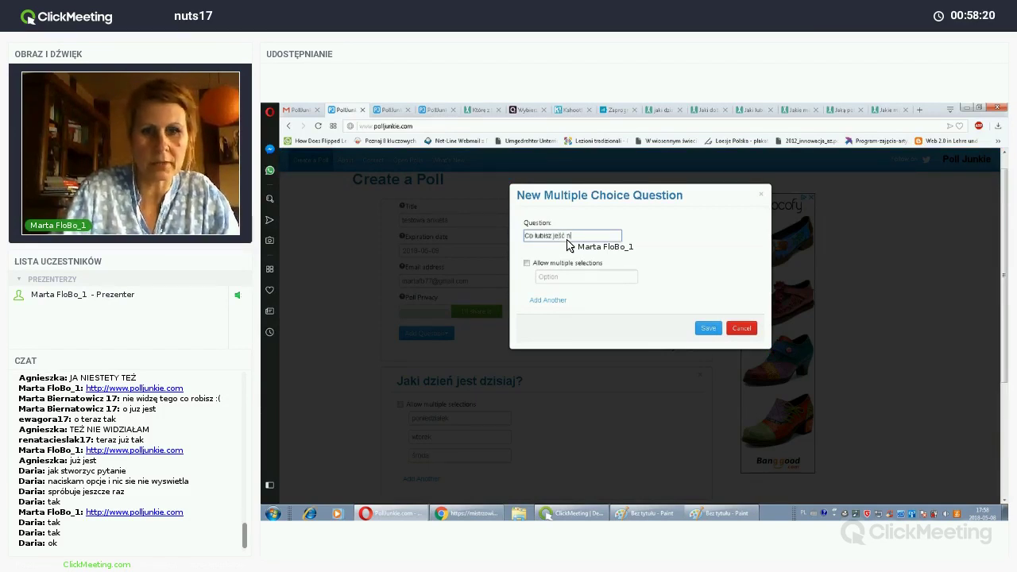
{"action": "type", "text": "Co lubisz jeść na śniadanie?"}
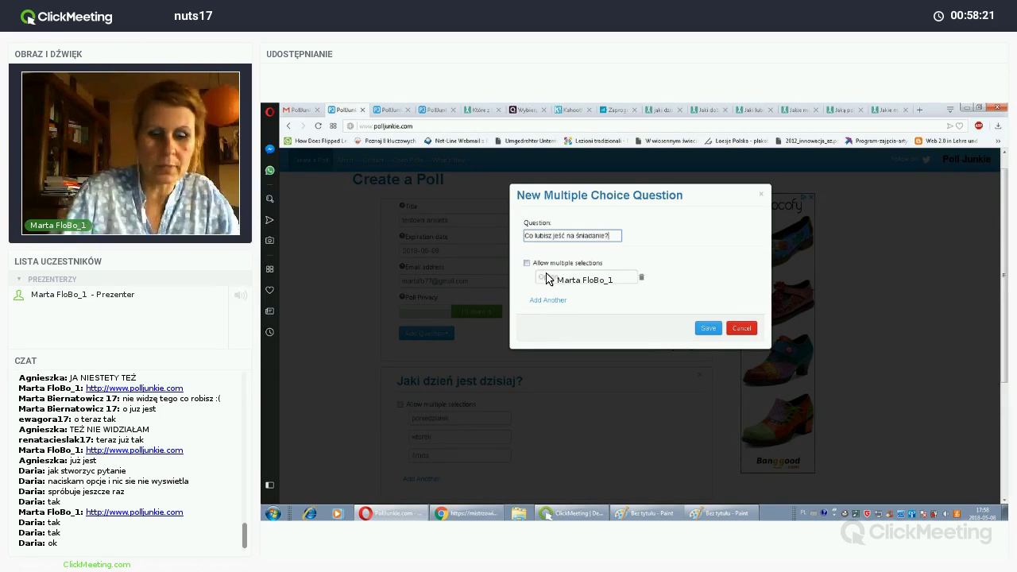
{"action": "left_click", "coordinate": [546, 278]}
{"action": "type", "text": "pia"}
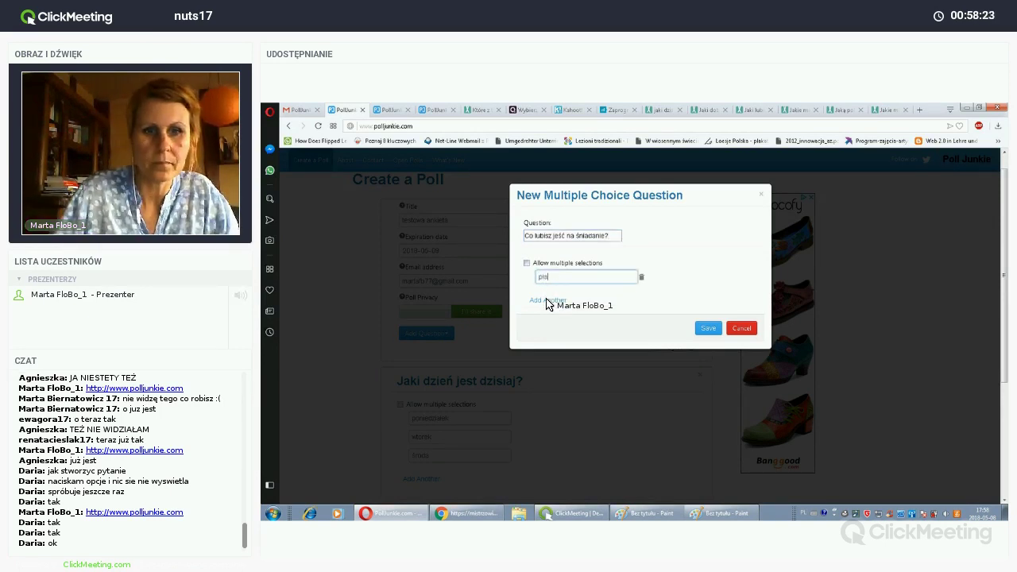
{"action": "left_click", "coordinate": [546, 301]}
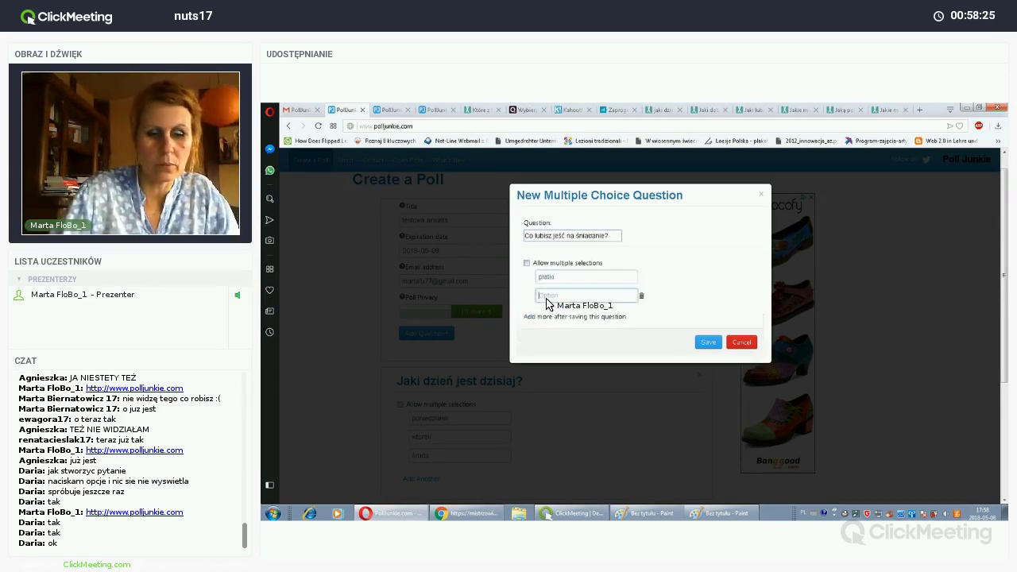
{"action": "type", "text": "bułkę z dżemem"}
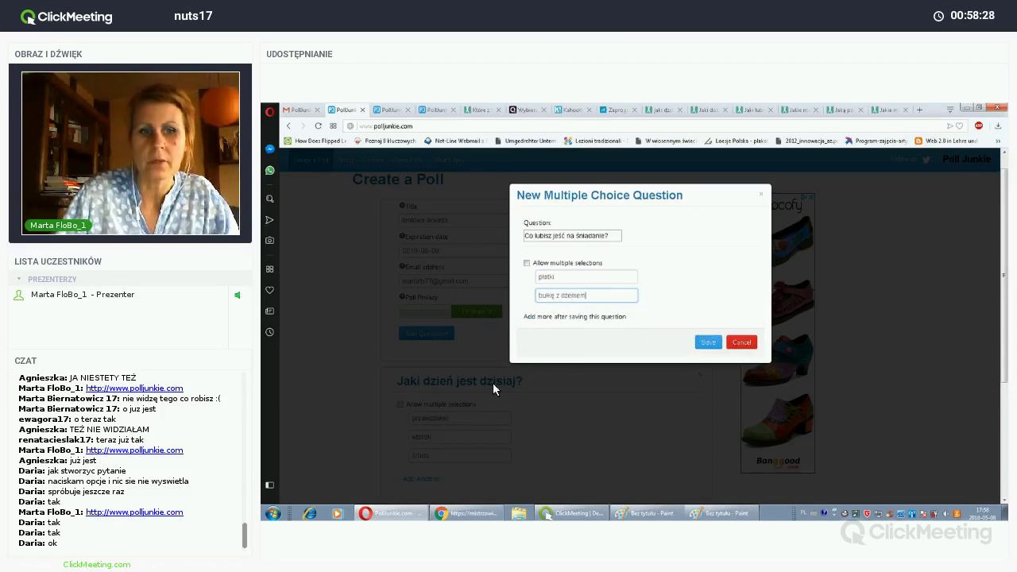
{"action": "key", "text": "Return"}
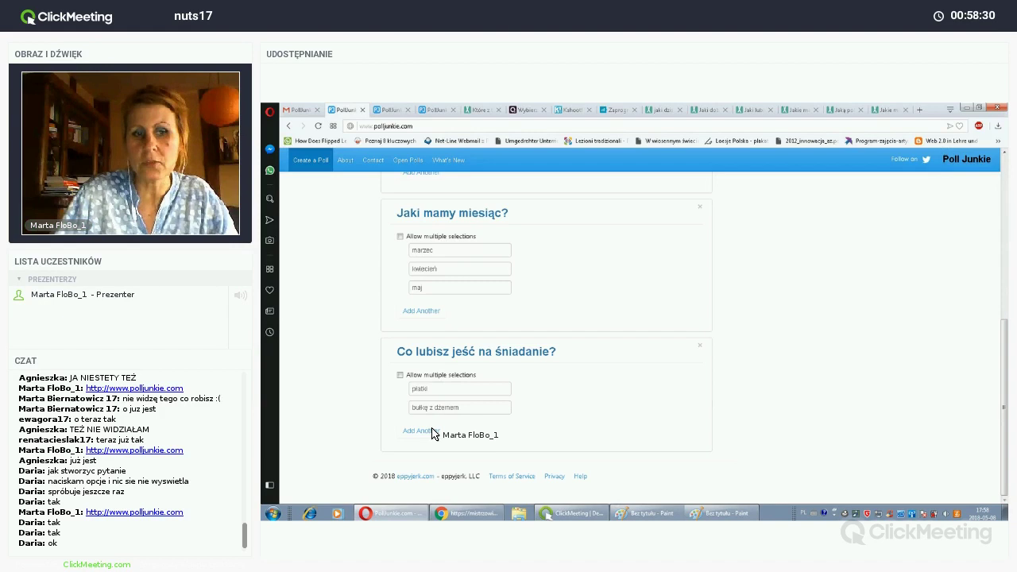
Step: Add breakfast answers bułkę z serem i szynką, zupę and warszywa
{"action": "left_click", "coordinate": [421, 431]}
{"action": "left_click", "coordinate": [433, 429]}
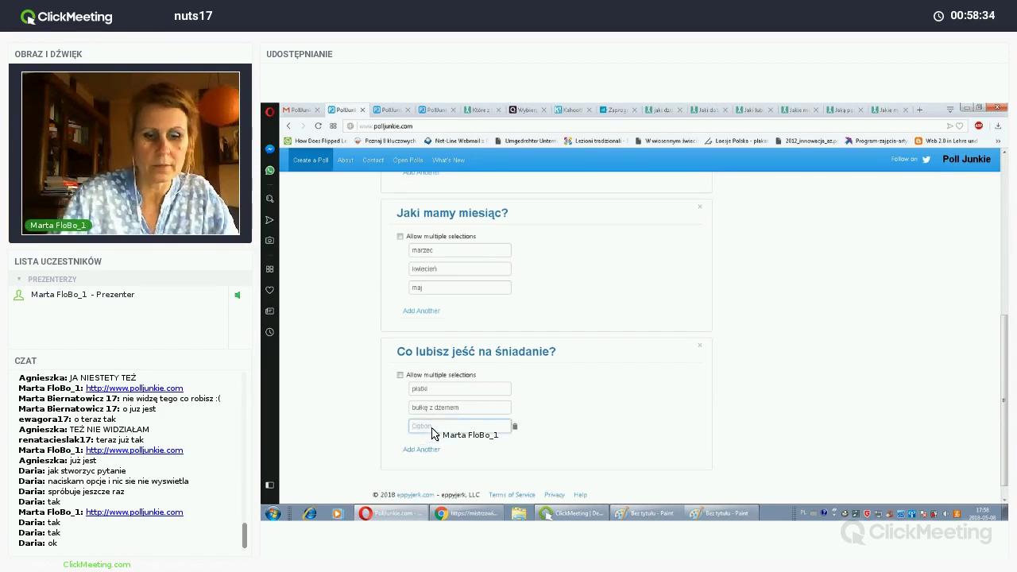
{"action": "type", "text": "bułkę z serem i szynką"}
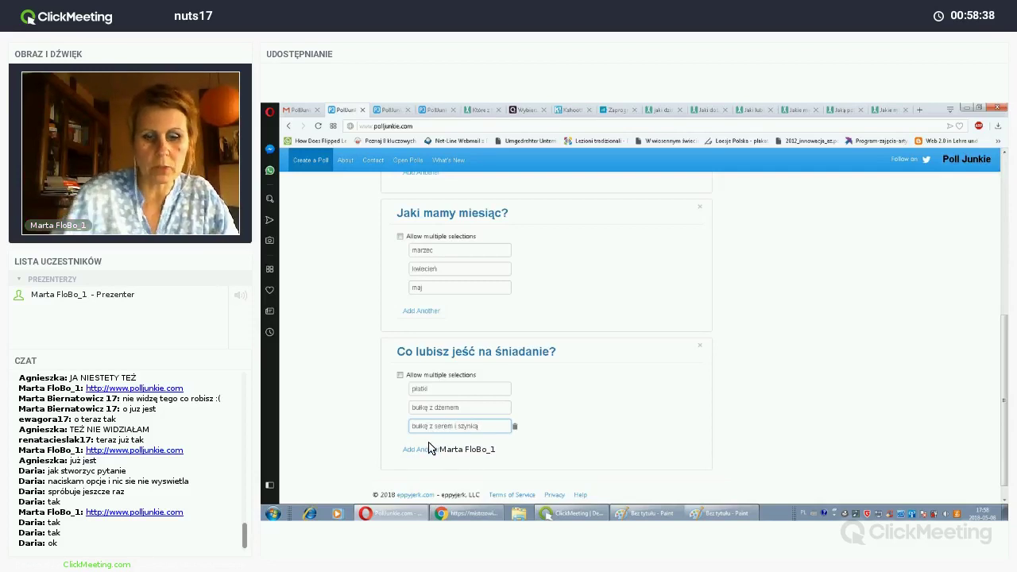
{"action": "left_click", "coordinate": [429, 450]}
{"action": "type", "text": "zupę"}
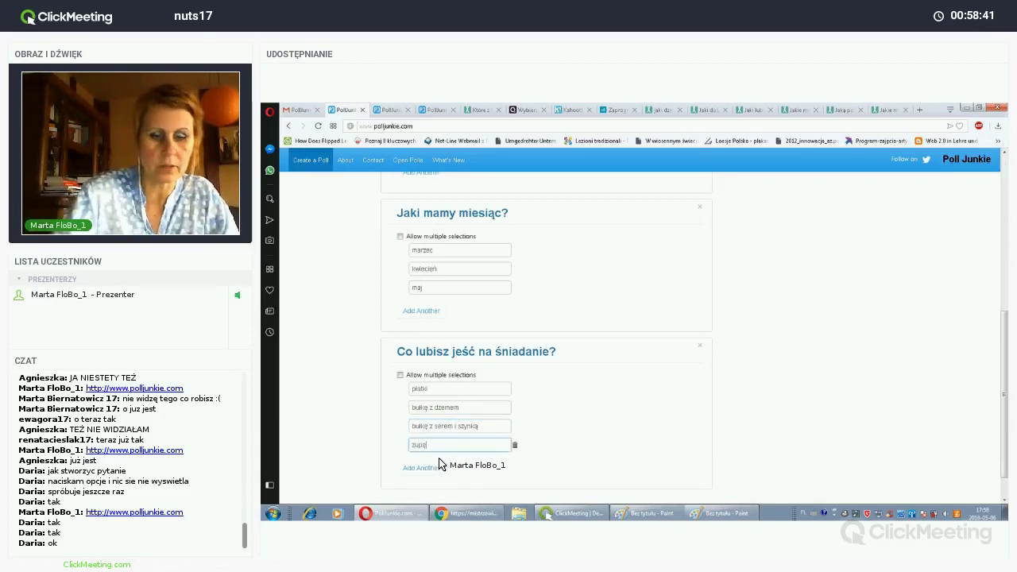
{"action": "left_click", "coordinate": [429, 467]}
{"action": "type", "text": "w"}
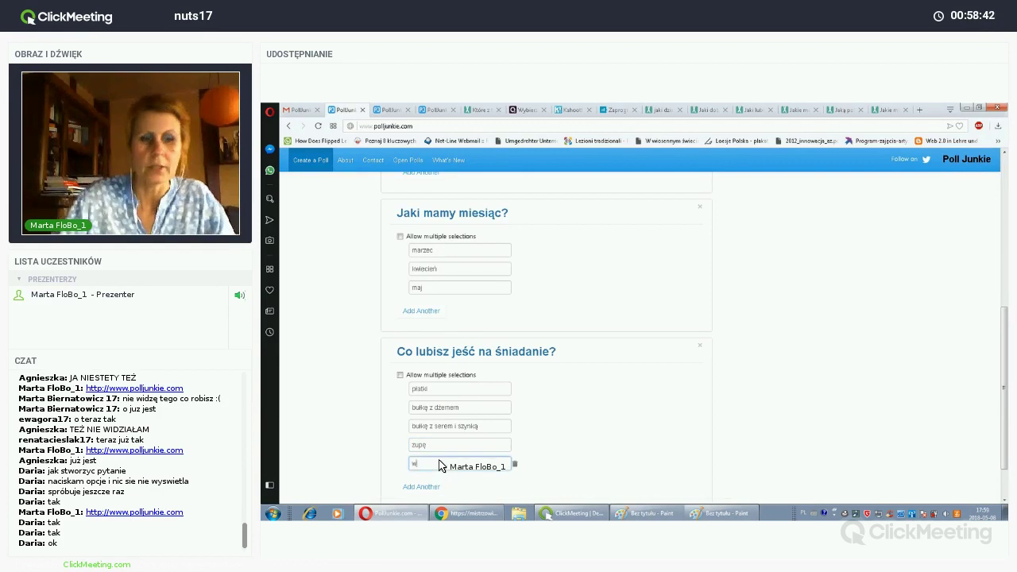
{"action": "type", "text": "arszywa"}
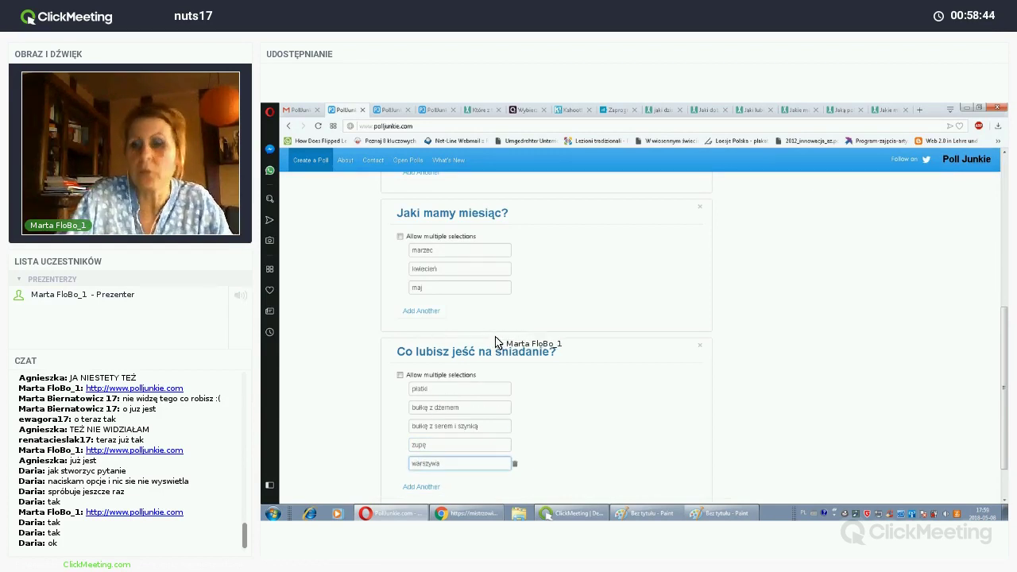
{"action": "scroll", "coordinate": [497, 345], "scroll_direction": "down", "scroll_amount": 1}
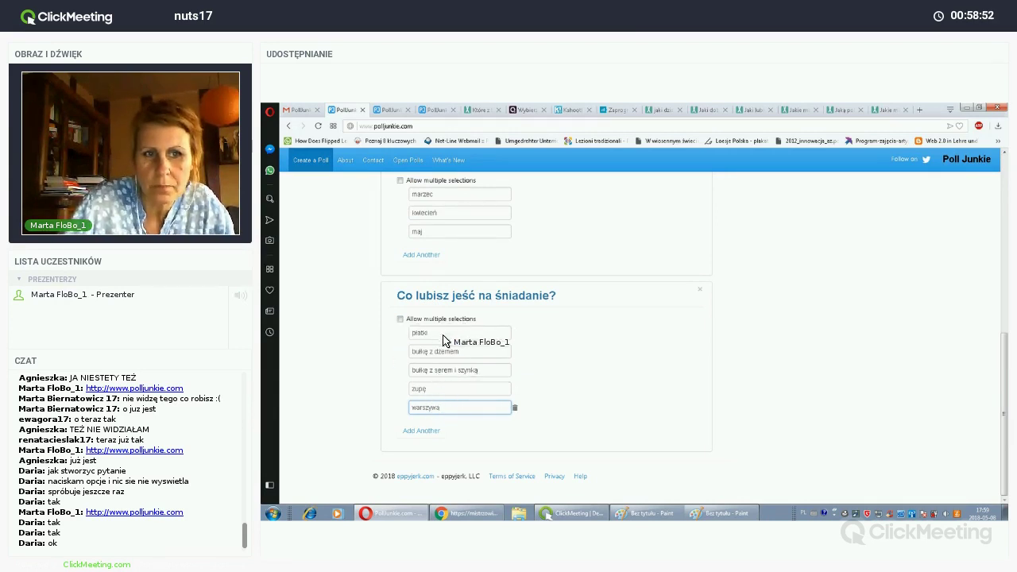
Step: Allow multiple selections on the breakfast question
{"action": "left_click", "coordinate": [400, 318]}
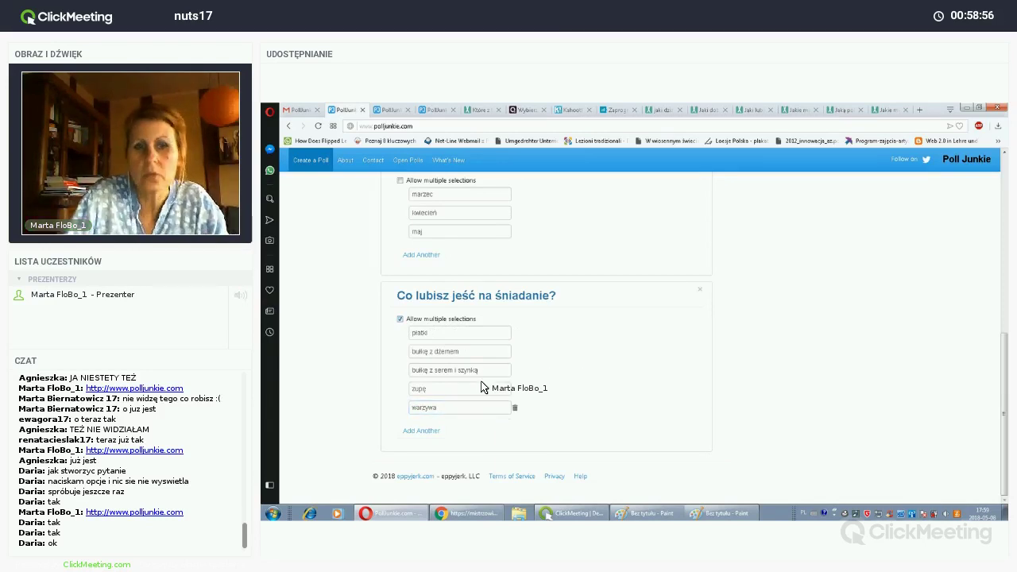
{"action": "scroll", "coordinate": [434, 357], "scroll_direction": "up", "scroll_amount": 10}
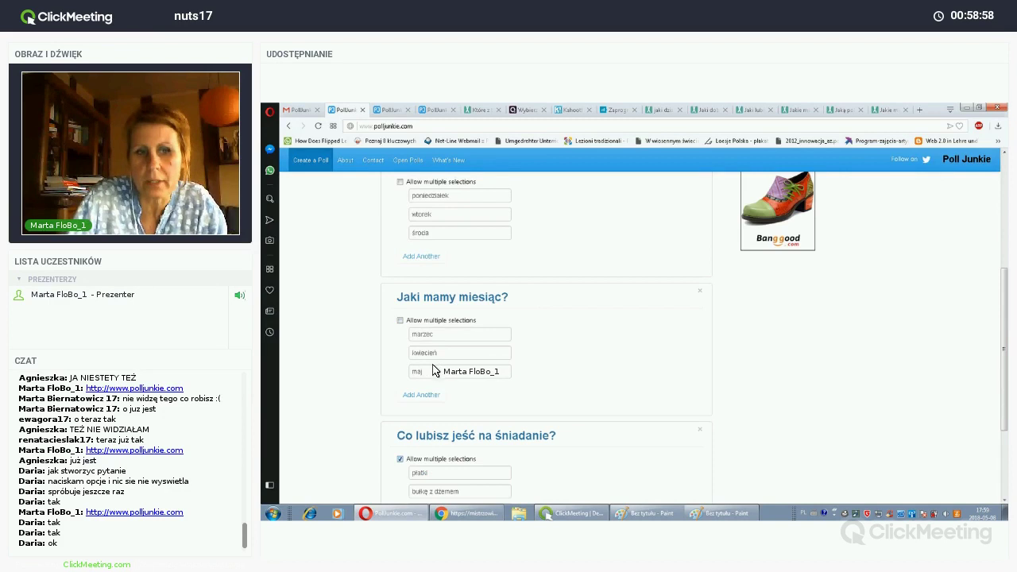
{"action": "left_click", "coordinate": [426, 343]}
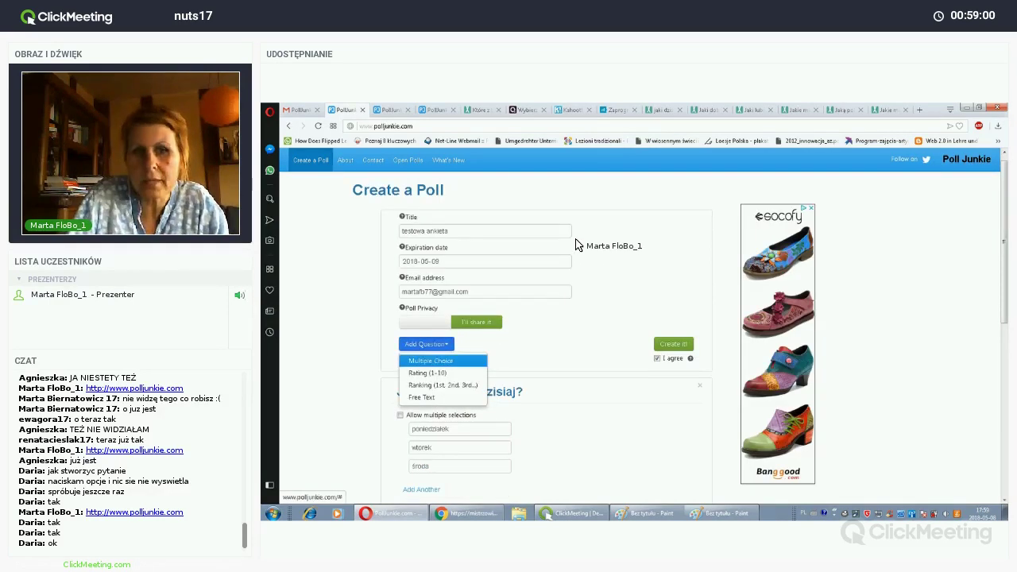
Step: Fill in a free-text question 'Co teraz robisz?' with Require a response ticked
{"action": "left_click", "coordinate": [421, 396]}
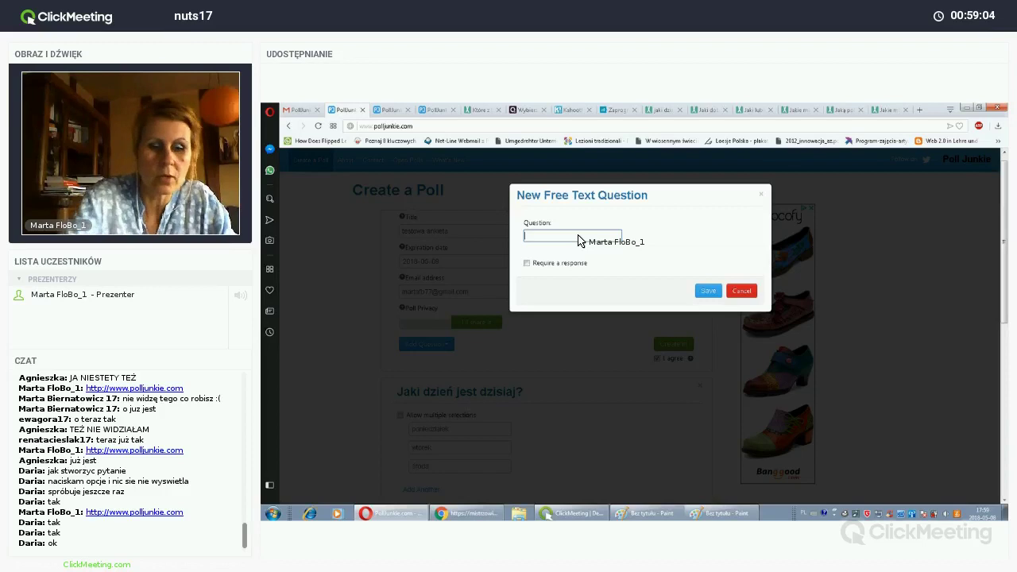
{"action": "type", "text": "Co"}
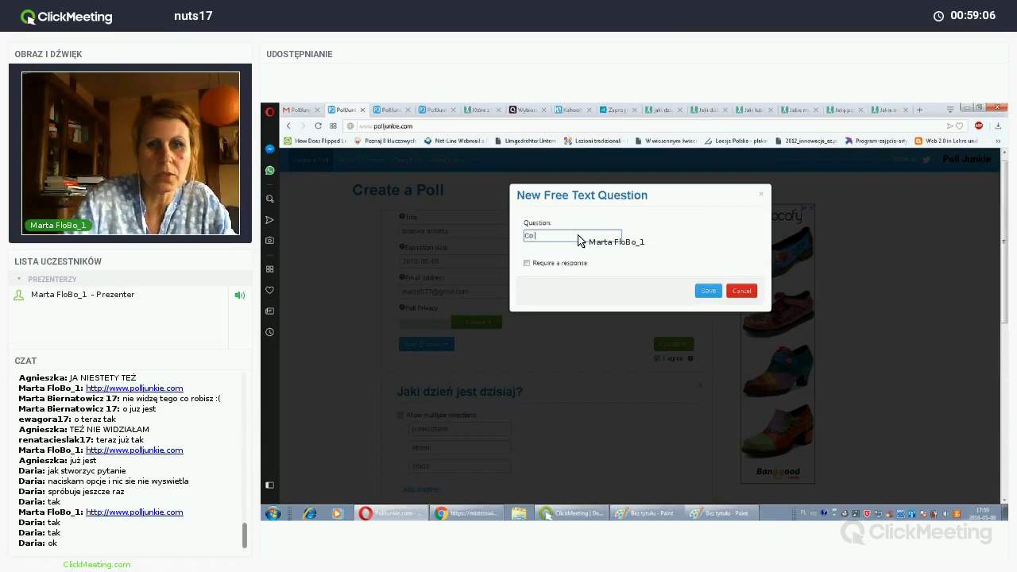
{"action": "type", "text": " teraz robisz?"}
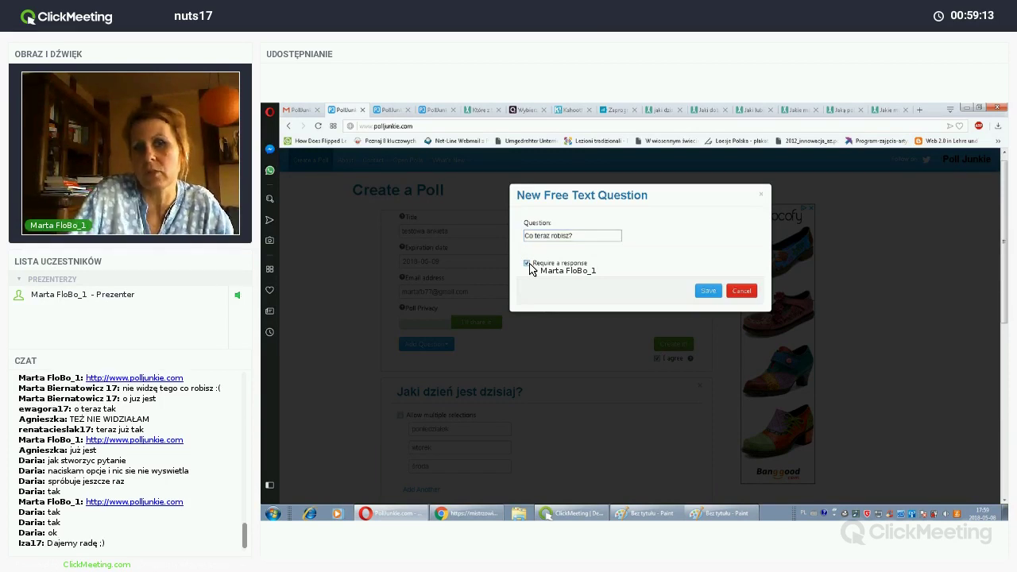
{"action": "left_click", "coordinate": [527, 263]}
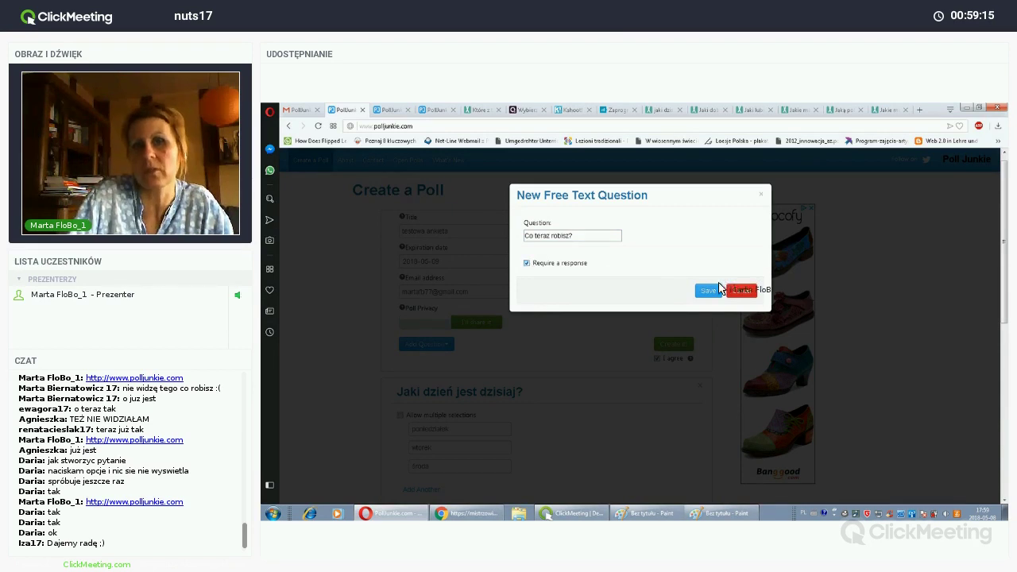
{"action": "key", "text": "space"}
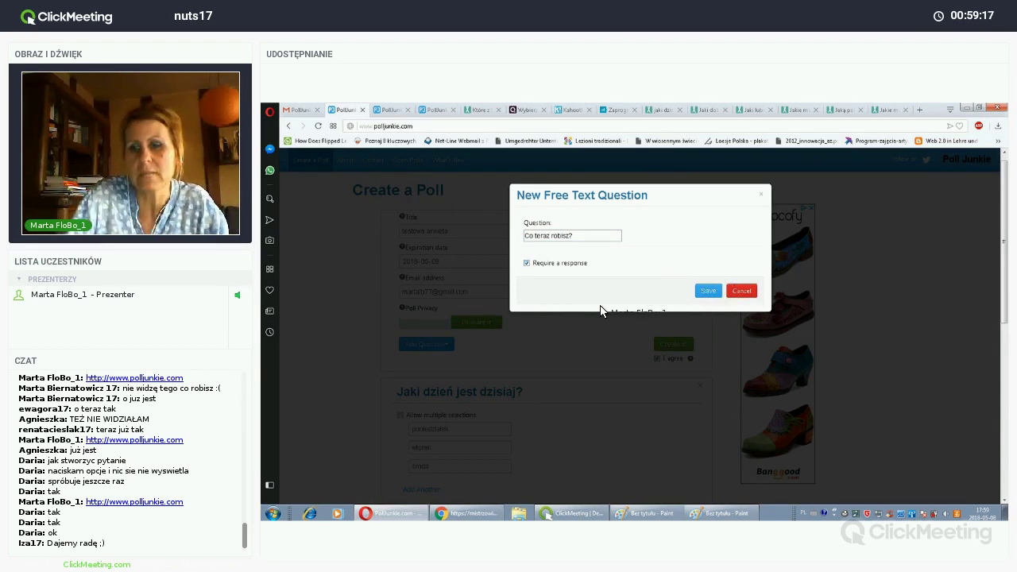
{"action": "key", "text": "Escape"}
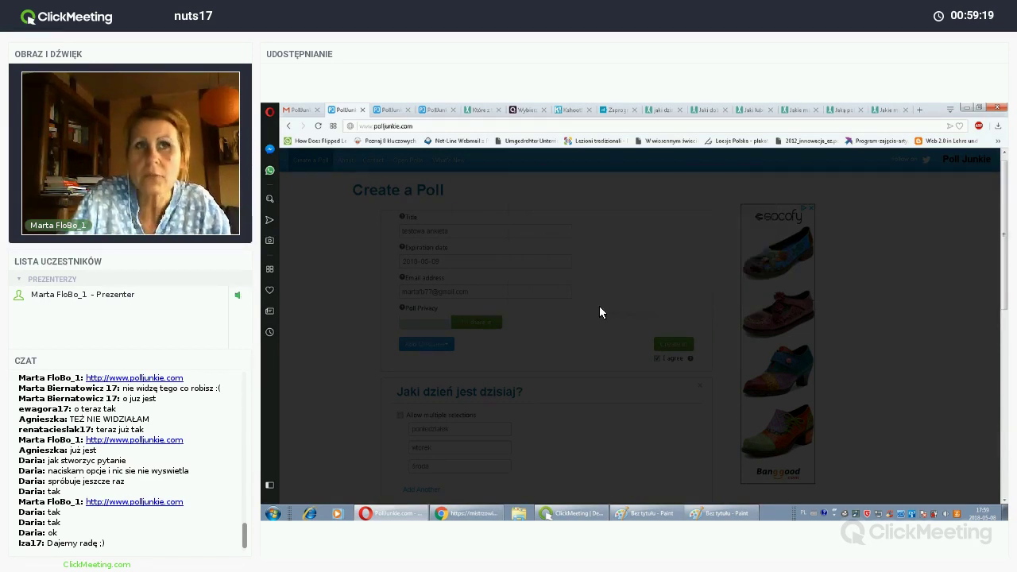
Step: Scroll down through the poll's questions and back up to the form
{"action": "scroll", "coordinate": [600, 312], "scroll_direction": "down", "scroll_amount": 2}
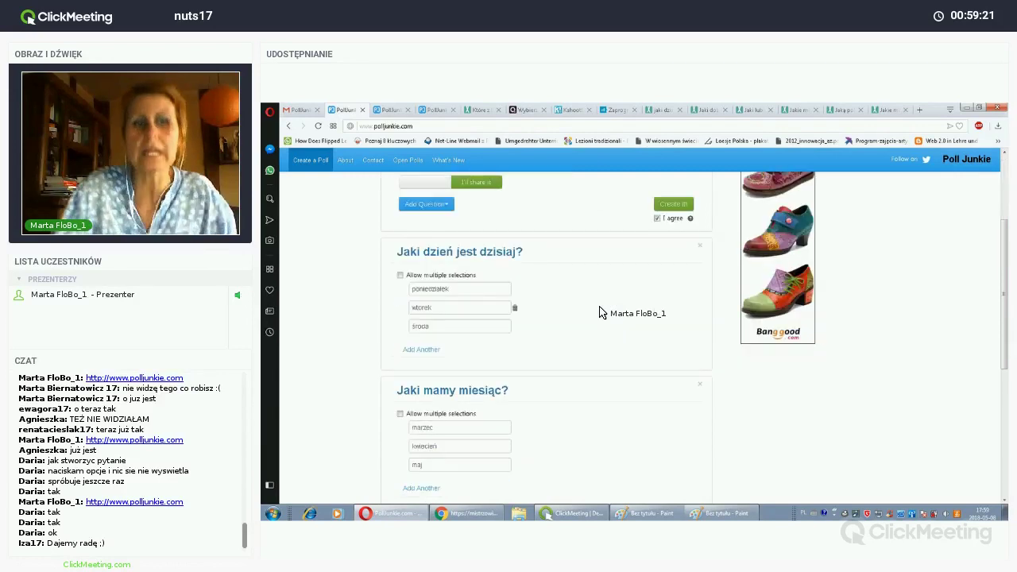
{"action": "scroll", "coordinate": [600, 313], "scroll_direction": "down", "scroll_amount": 5}
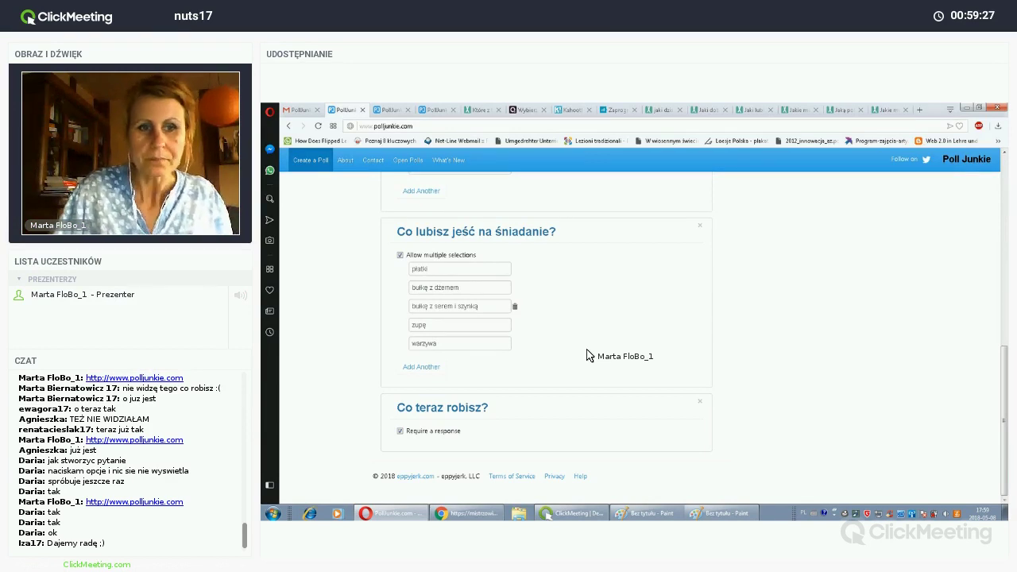
{"action": "scroll", "coordinate": [524, 341], "scroll_direction": "up", "scroll_amount": 4}
{"action": "scroll", "coordinate": [494, 369], "scroll_direction": "up", "scroll_amount": 3}
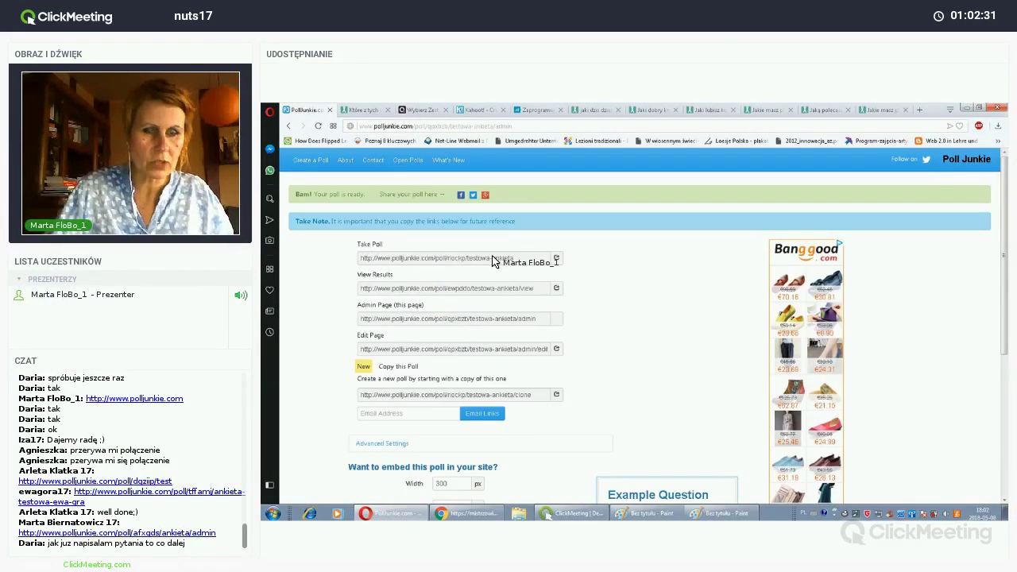
Step: Select the take-poll link on the poll confirmation page
{"action": "left_click", "coordinate": [496, 260]}
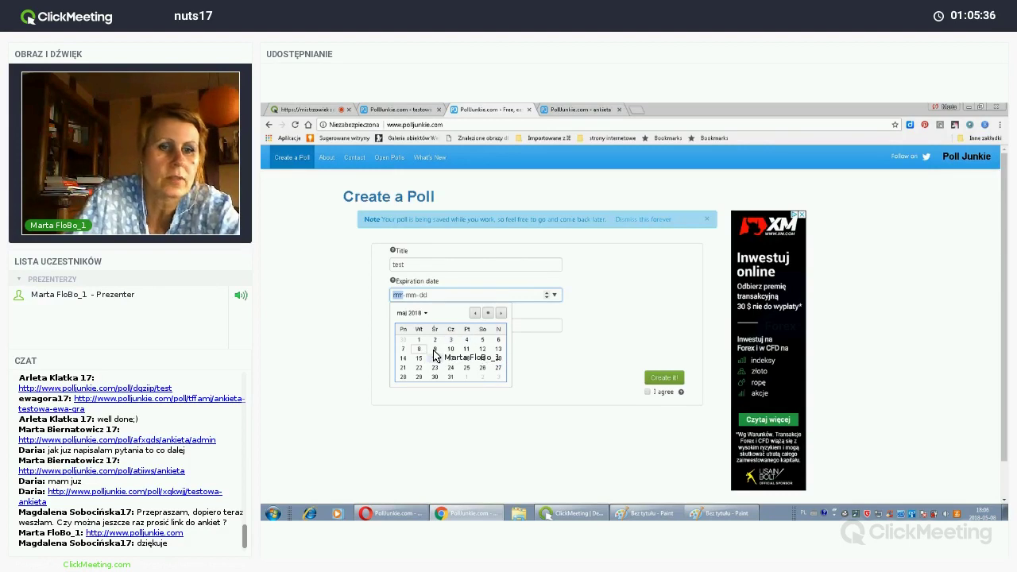
Step: Set the test poll's expiration to 2018-05-09, enter the owner's e-mail, and change Poll Privacy
{"action": "left_click", "coordinate": [445, 331]}
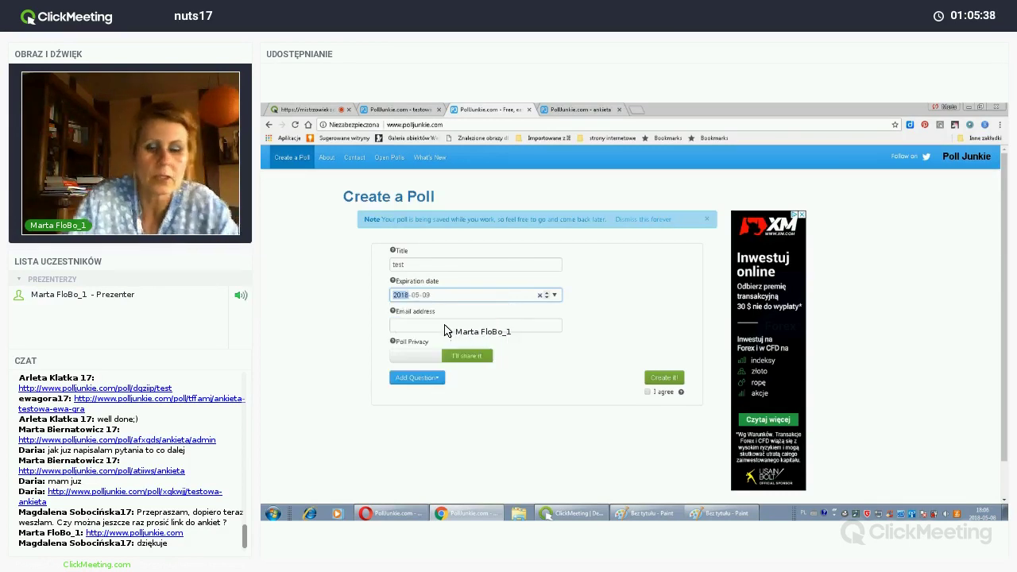
{"action": "left_click", "coordinate": [445, 325]}
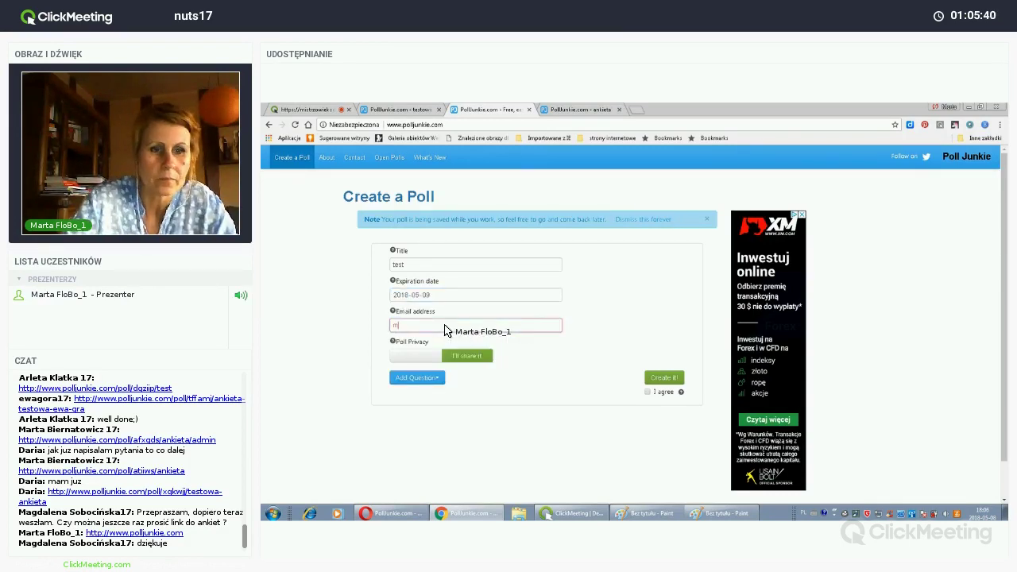
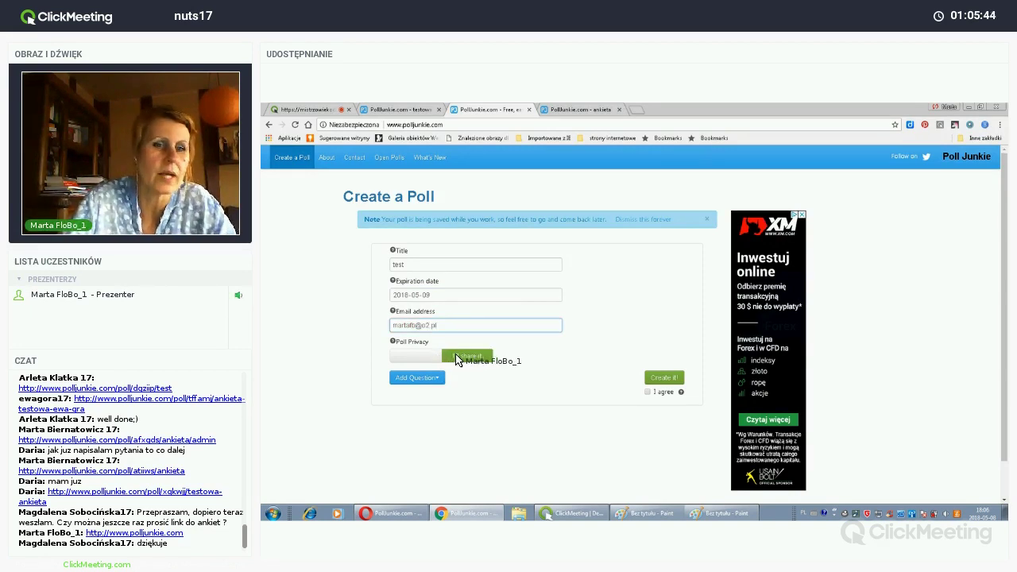
{"action": "left_click", "coordinate": [464, 358]}
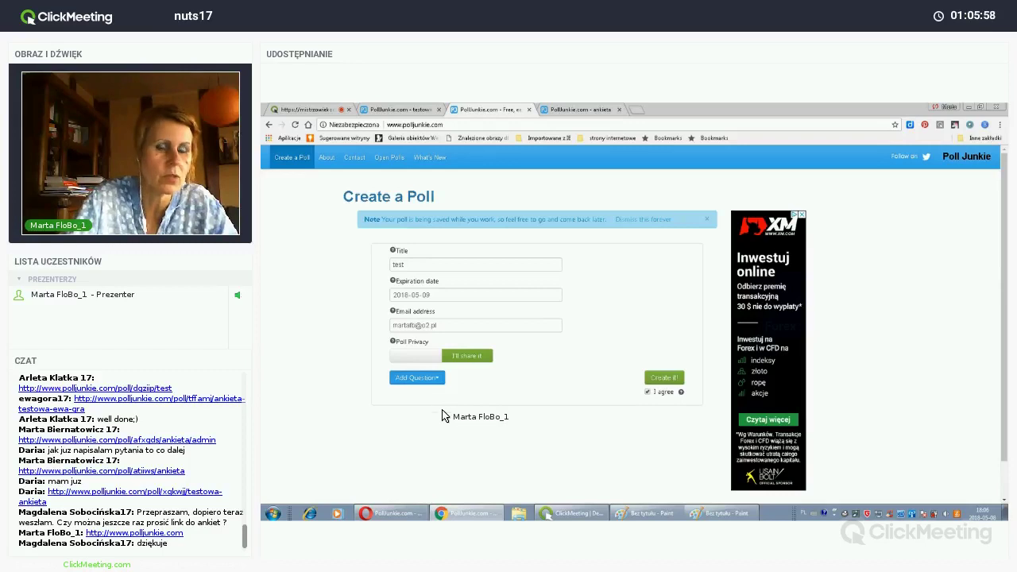
{"action": "left_click", "coordinate": [416, 377]}
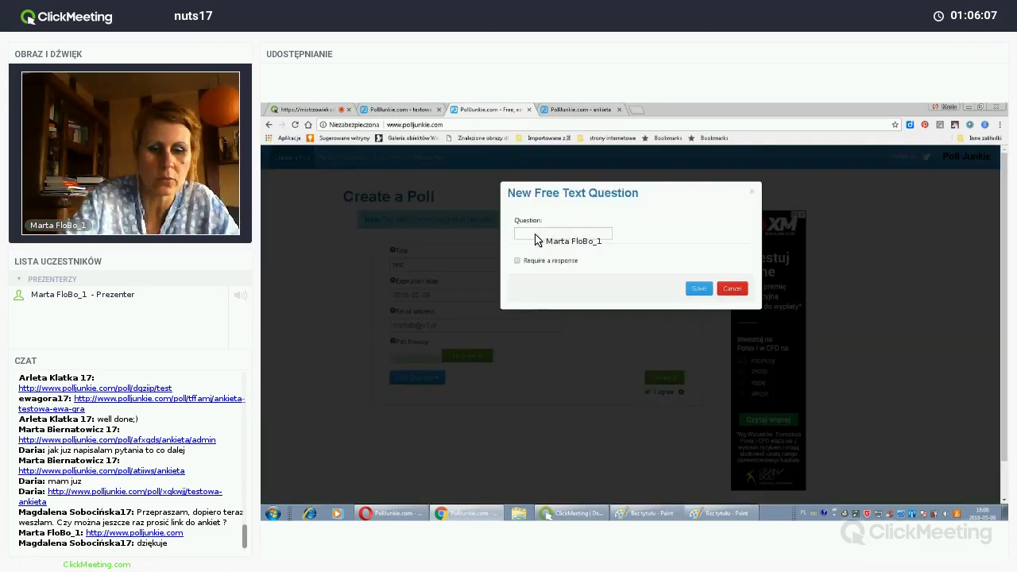
Step: Enter 'Co lubisz?' as the free-text question and mark it as requiring a response
{"action": "type", "text": "Co l"}
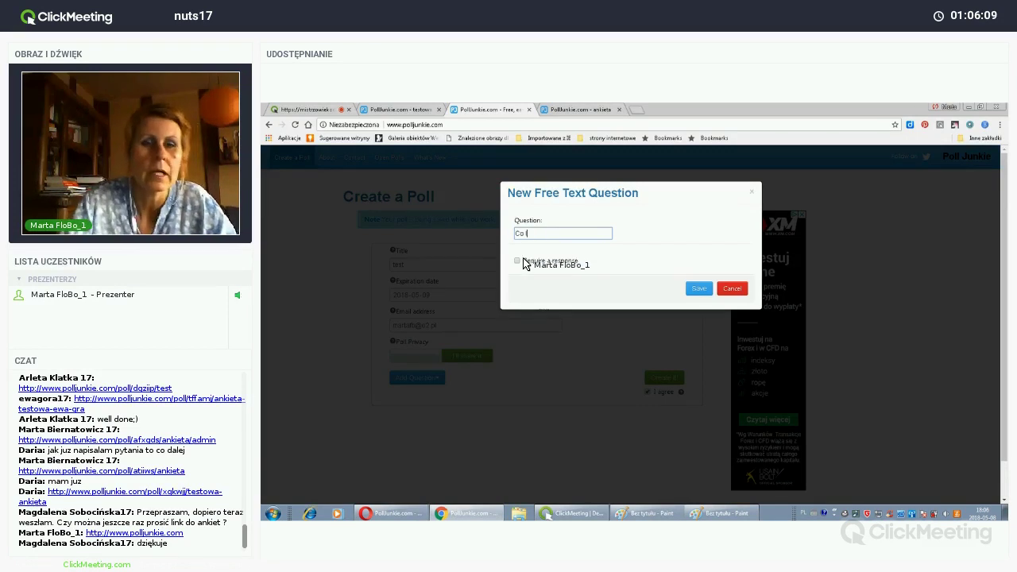
{"action": "type", "text": "ubisz?"}
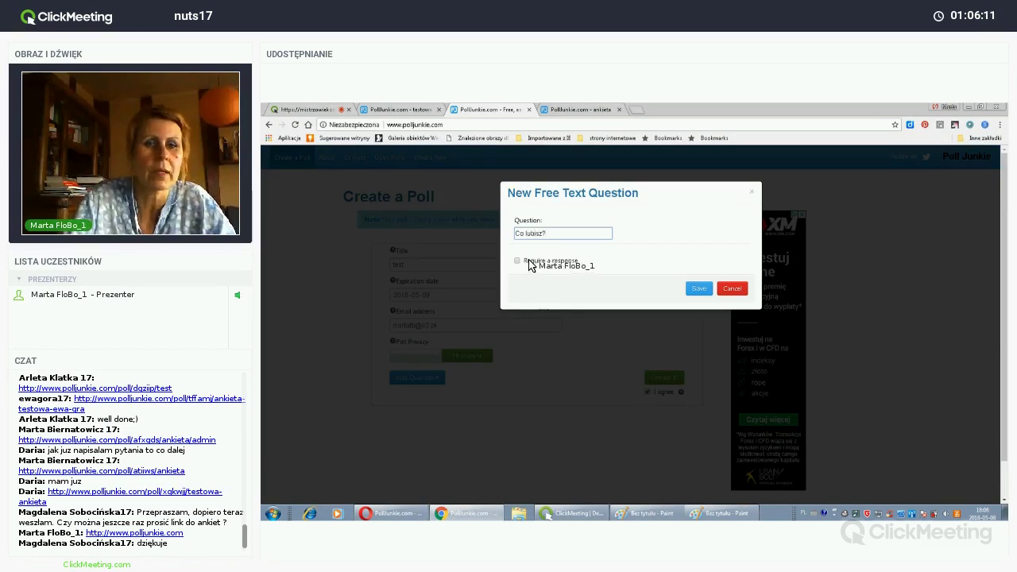
{"action": "left_click", "coordinate": [517, 261]}
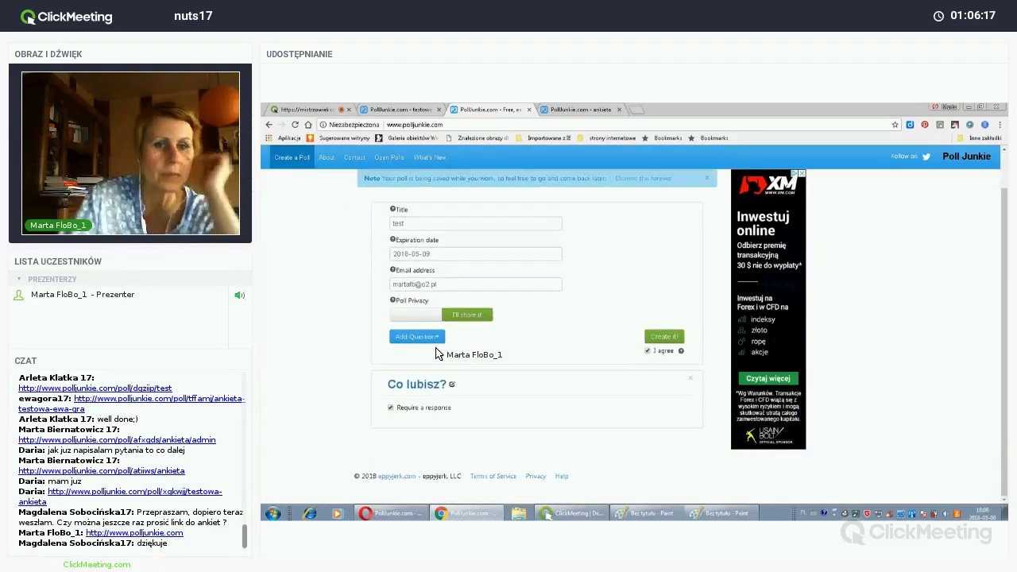
Step: Add multiple-choice question 'Co jest dzisiaj?' with options wtorek, środa and czwartek
{"action": "left_click", "coordinate": [437, 335]}
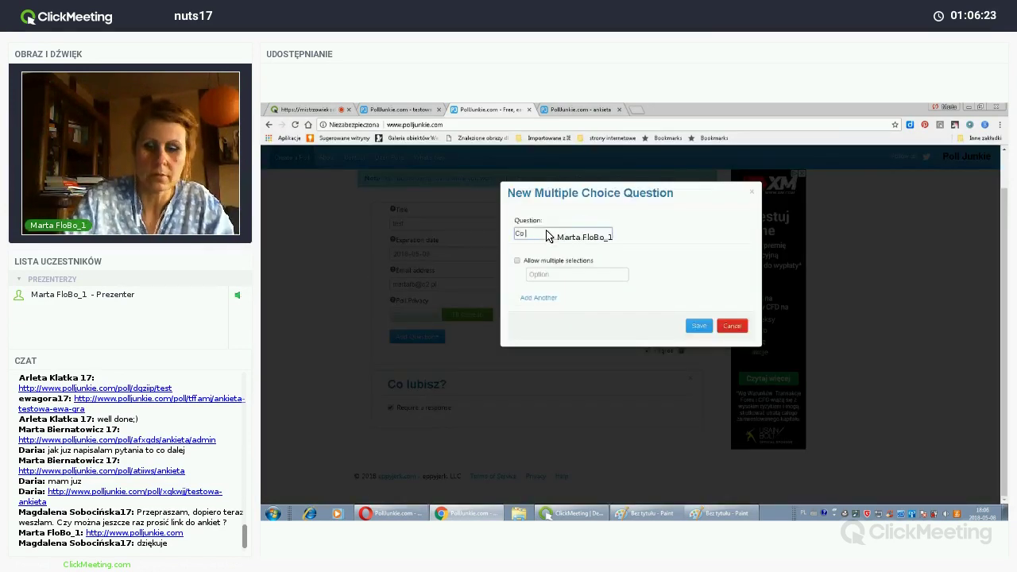
{"action": "type", "text": "jest dzisiaj?"}
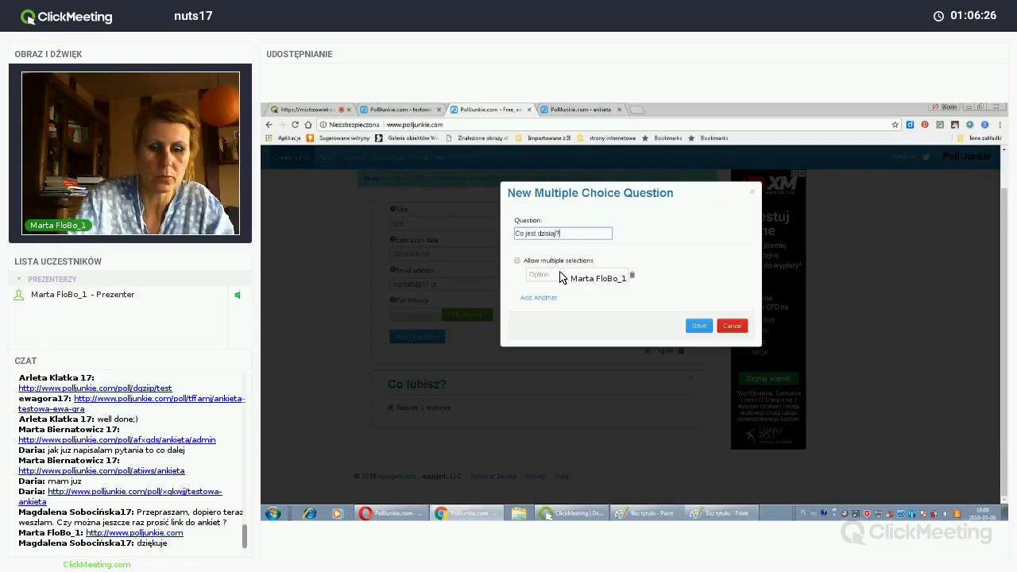
{"action": "left_click", "coordinate": [561, 275]}
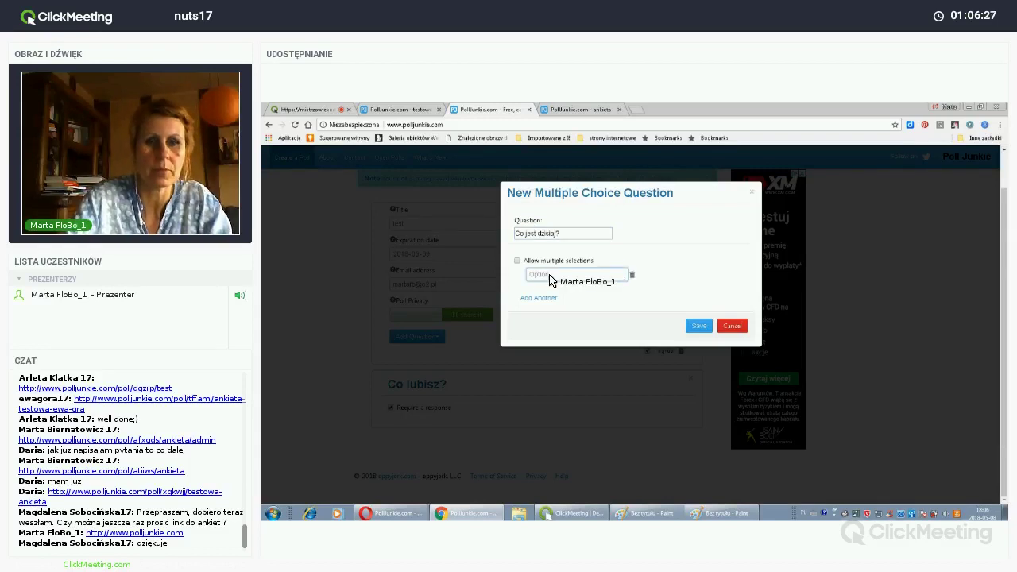
{"action": "type", "text": "wtorek"}
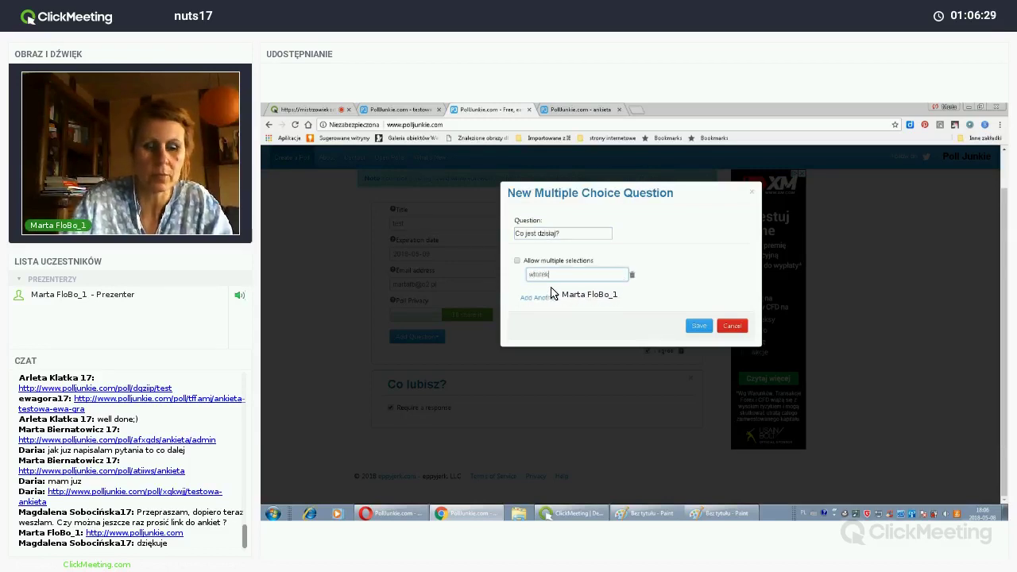
{"action": "left_click", "coordinate": [552, 292]}
{"action": "type", "text": "s"}
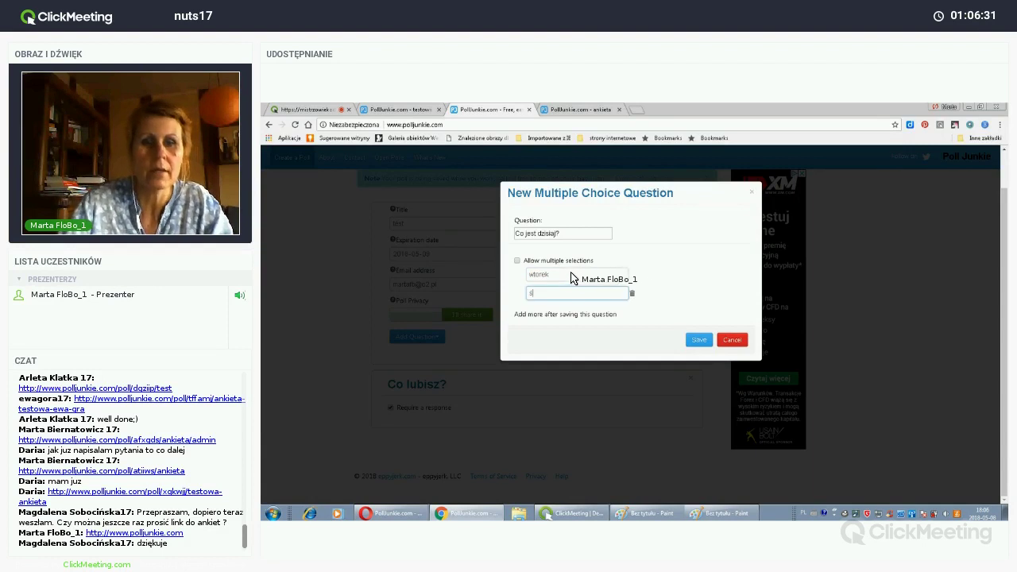
{"action": "type", "text": "roda"}
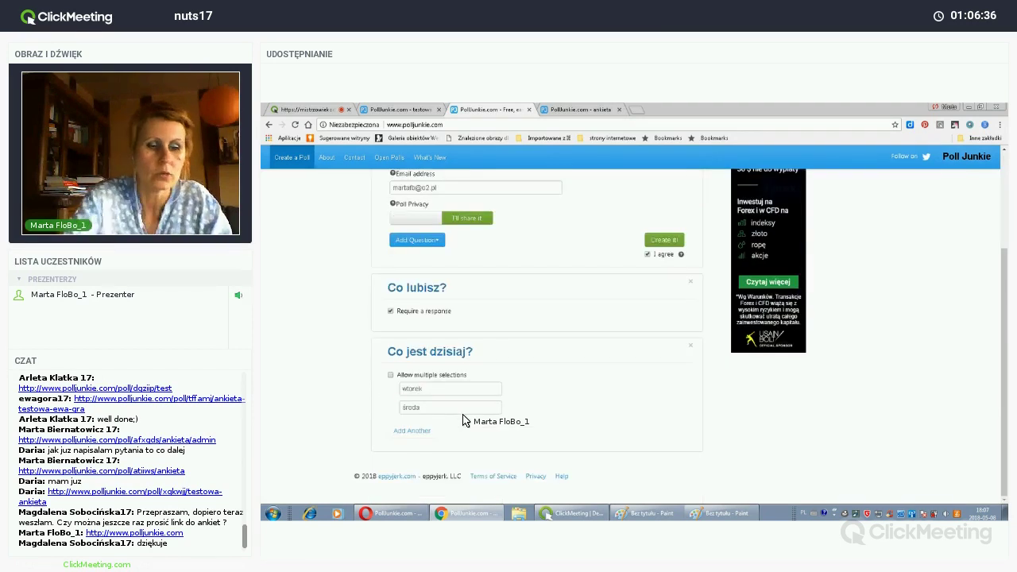
{"action": "left_click", "coordinate": [411, 430]}
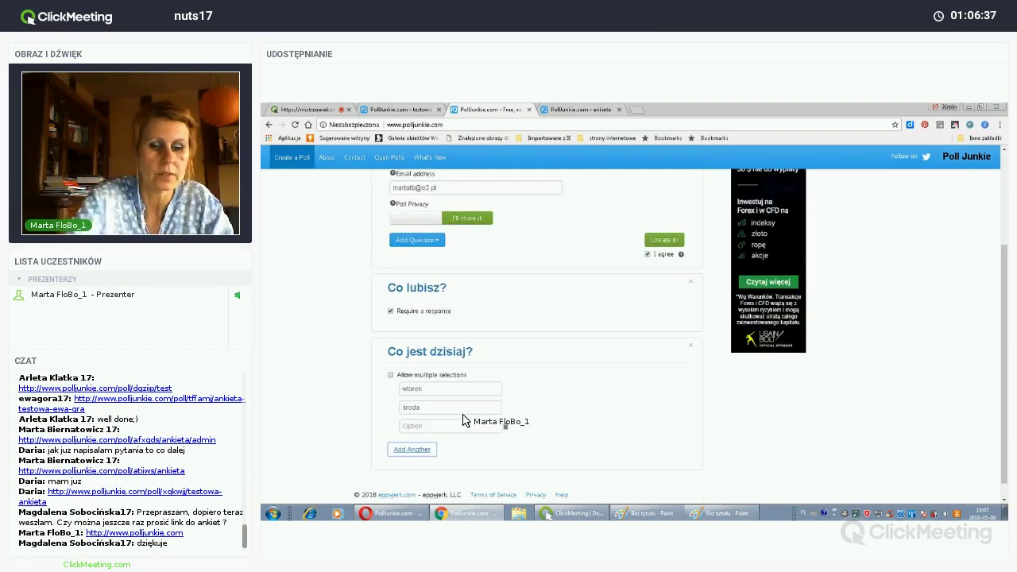
{"action": "type", "text": "czwartek"}
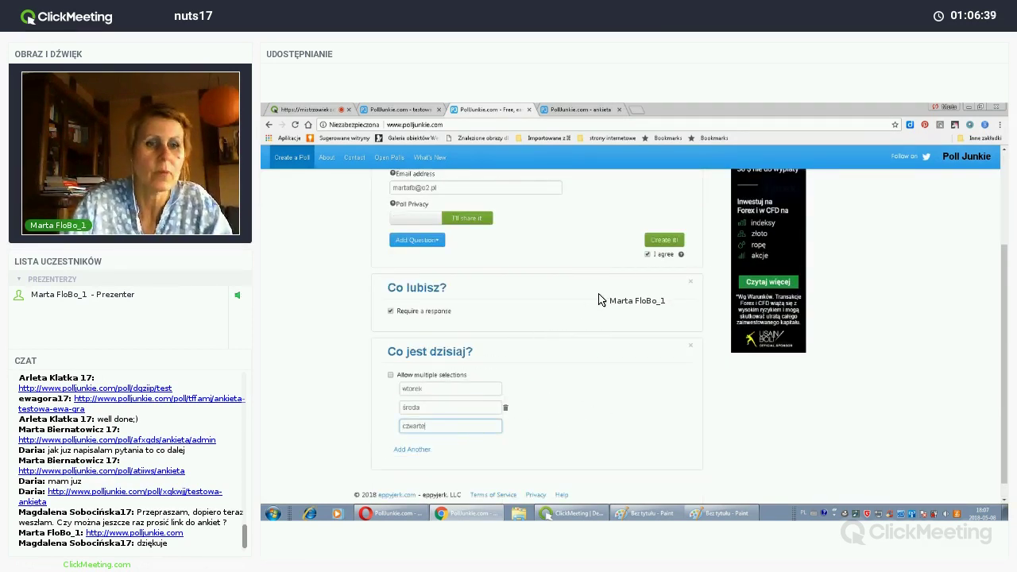
{"action": "left_click", "coordinate": [421, 207]}
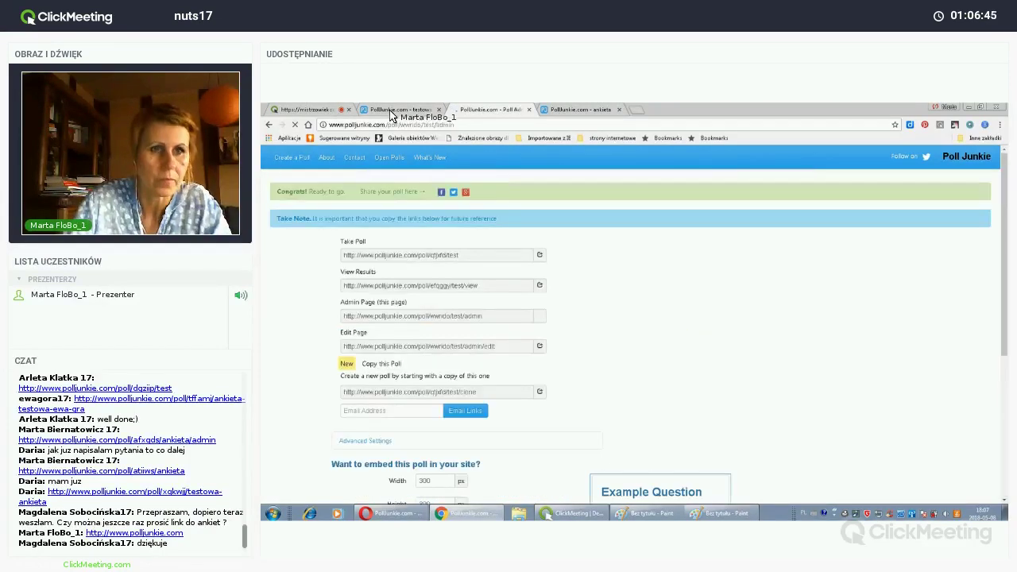
{"action": "key", "text": "ctrl+1"}
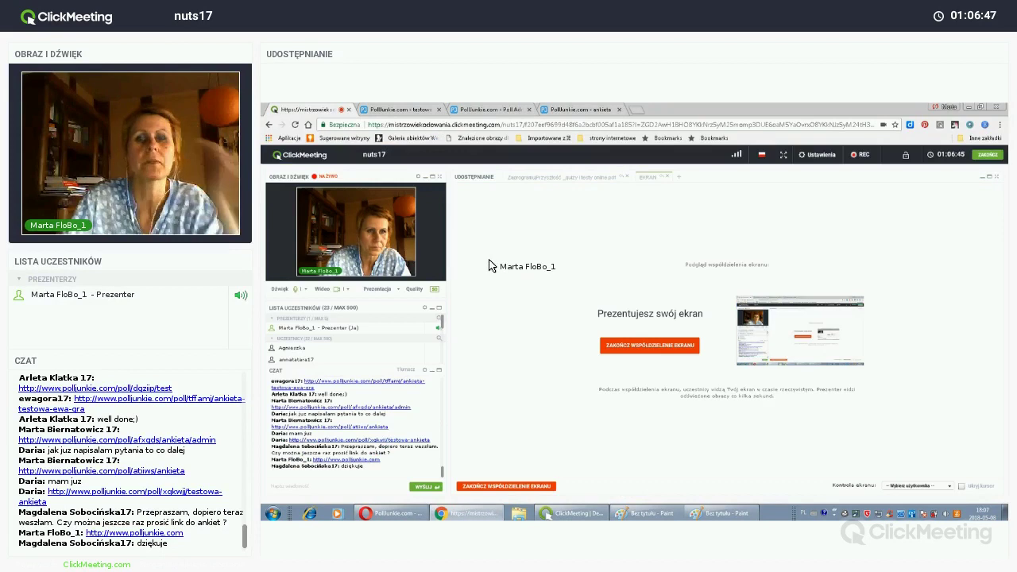
{"action": "key", "text": "ctrl+Tab"}
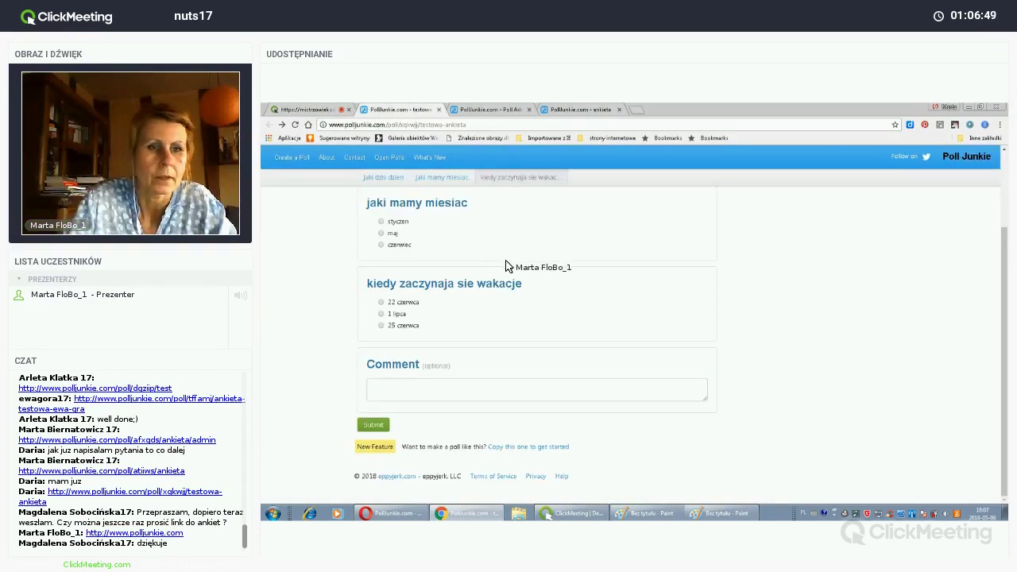
{"action": "scroll", "coordinate": [485, 274], "scroll_direction": "up", "scroll_amount": 3}
{"action": "scroll", "coordinate": [493, 274], "scroll_direction": "down", "scroll_amount": 3}
{"action": "key", "text": "ctrl+Tab"}
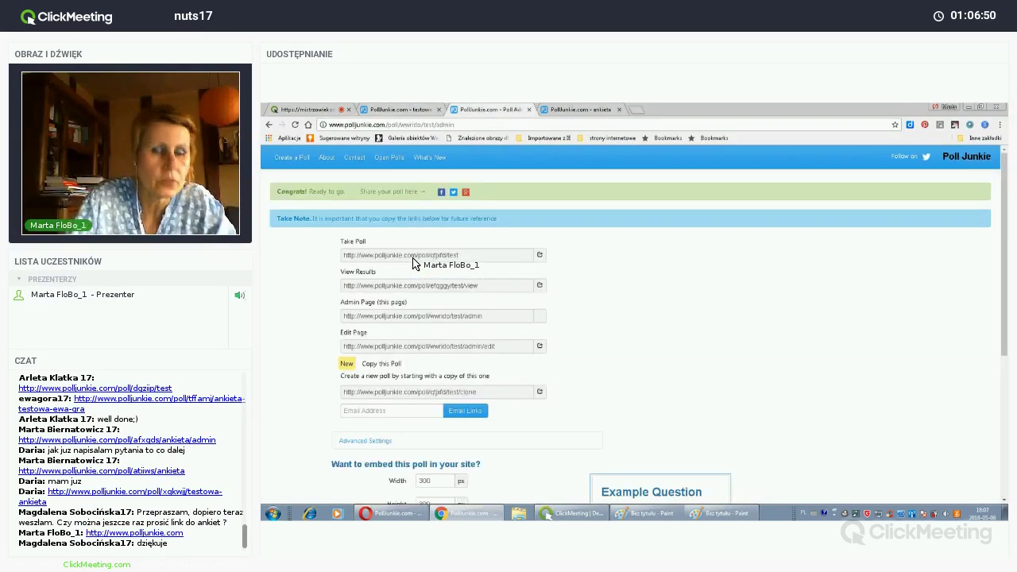
{"action": "scroll", "coordinate": [411, 263], "scroll_direction": "down", "scroll_amount": 3}
{"action": "scroll", "coordinate": [412, 264], "scroll_direction": "up", "scroll_amount": 3}
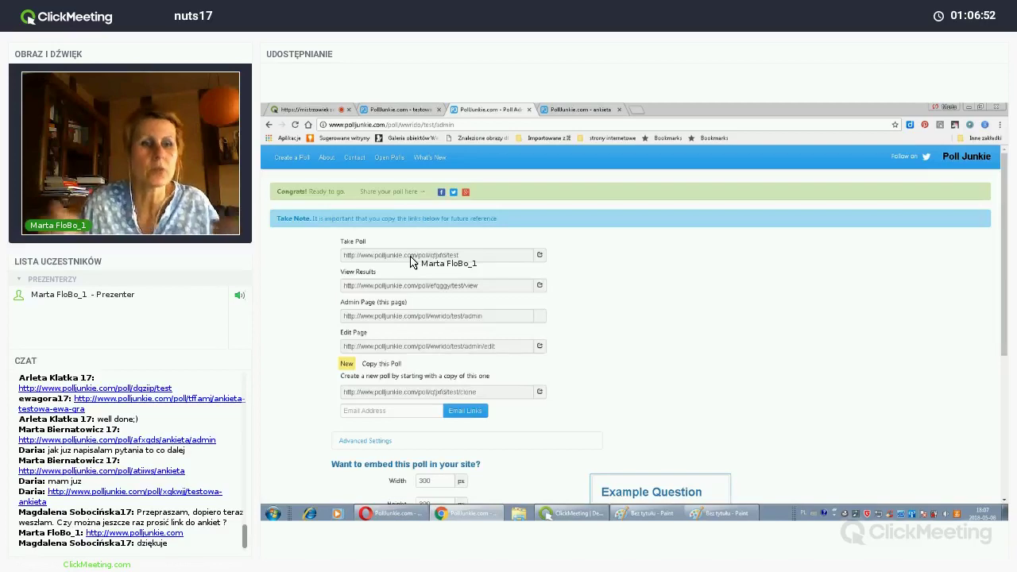
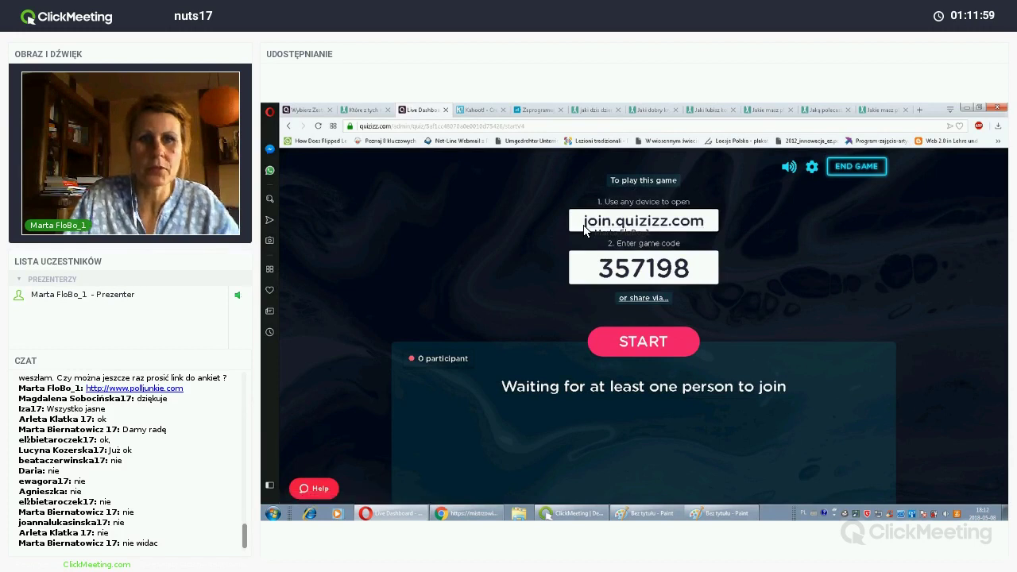
Step: Copy the join address join.quizizz.com and game code 357198 from the Quizizz page
{"action": "double_click", "coordinate": [586, 229]}
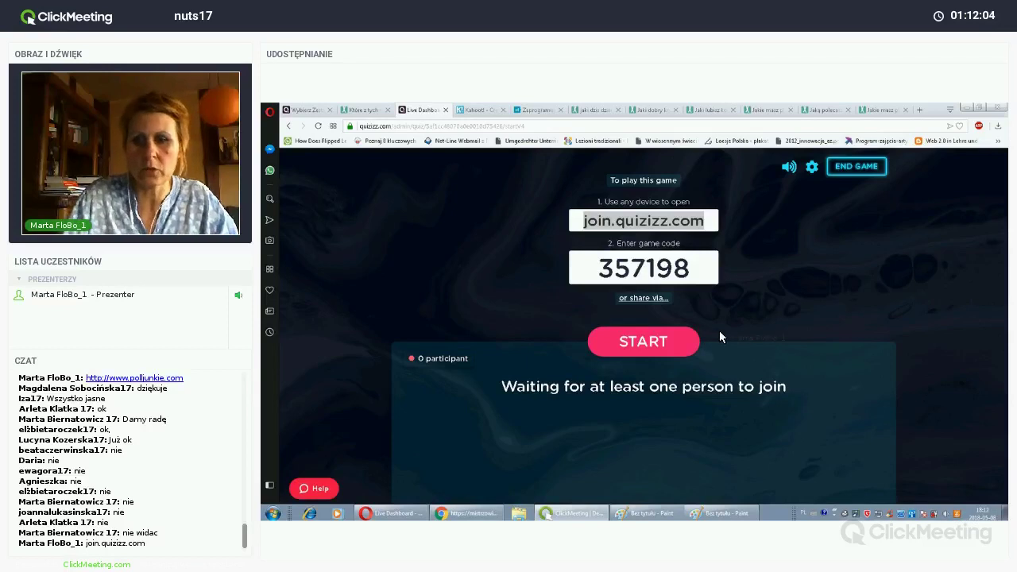
{"action": "double_click", "coordinate": [612, 280]}
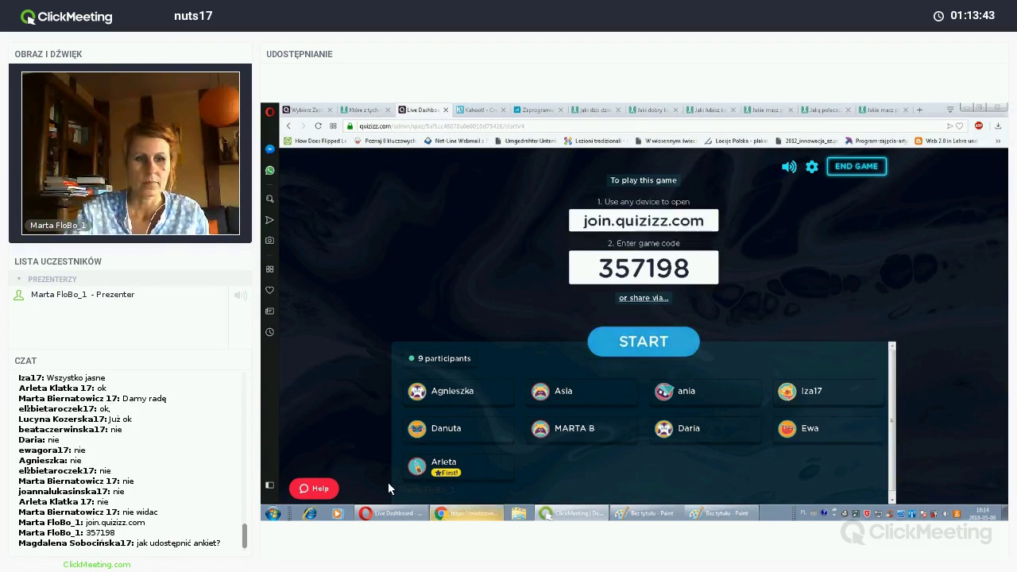
{"action": "key", "text": "alt+Tab"}
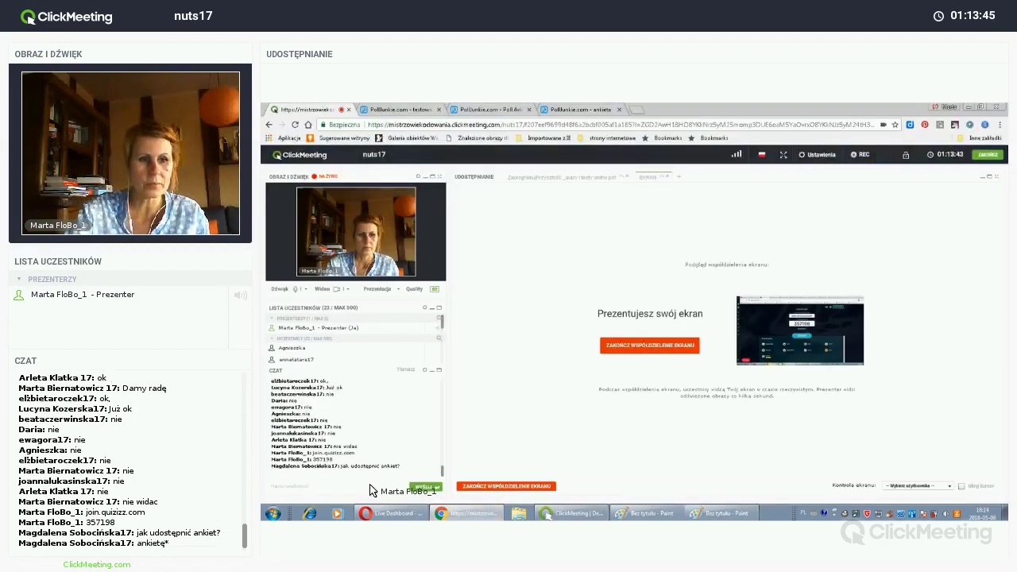
{"action": "left_click", "coordinate": [370, 490]}
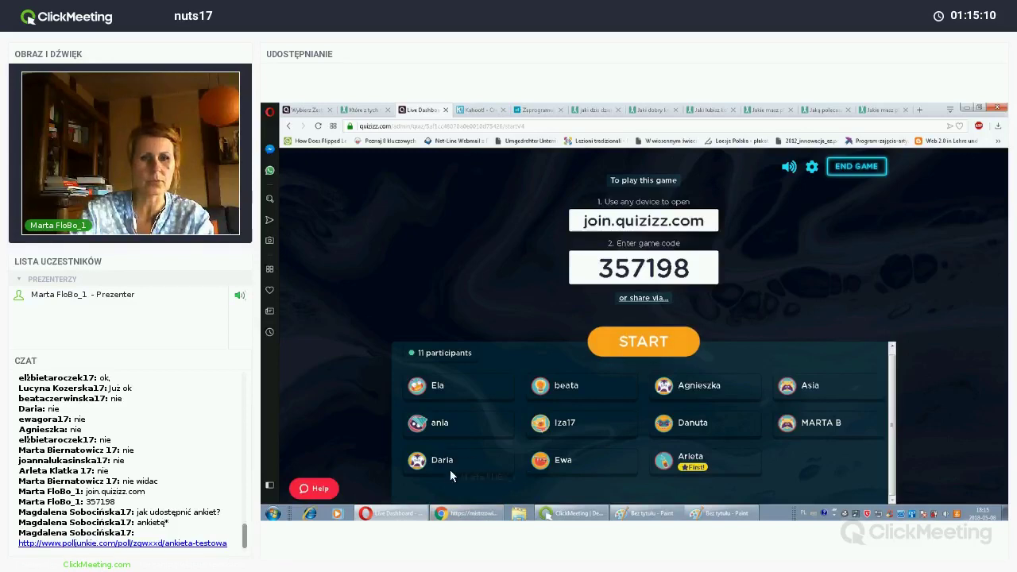
Step: Switch to the ClickMeeting webinar window to use its chat
{"action": "left_click", "coordinate": [465, 517]}
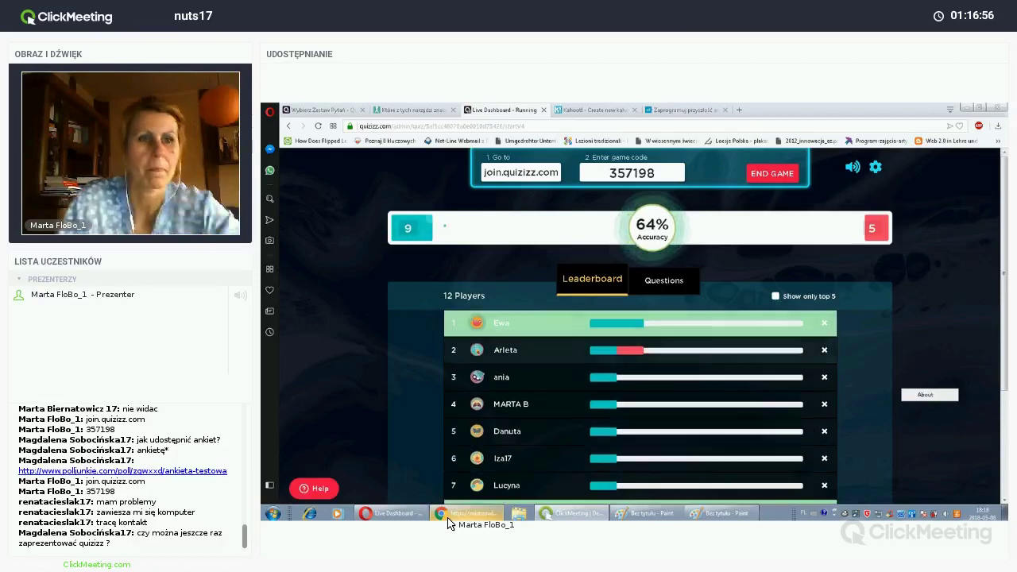
Step: Bring the ClickMeeting webinar room window to the front
{"action": "left_click", "coordinate": [448, 518]}
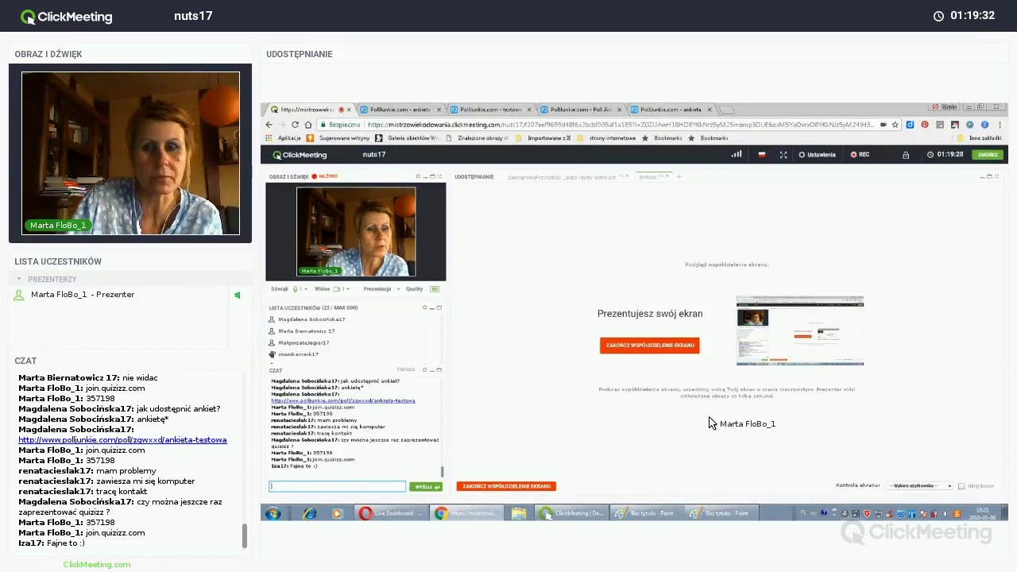
Step: Return to the Quizizz Live Dashboard and follow the leaderboard until the game finishes
{"action": "key", "text": "alt+Tab"}
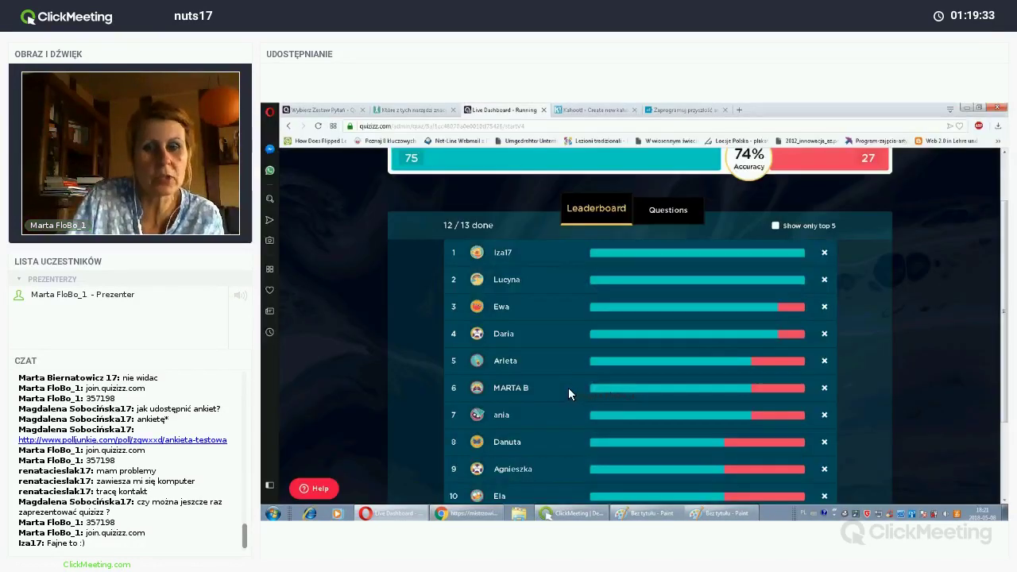
{"action": "scroll", "coordinate": [572, 378], "scroll_direction": "down", "scroll_amount": 2}
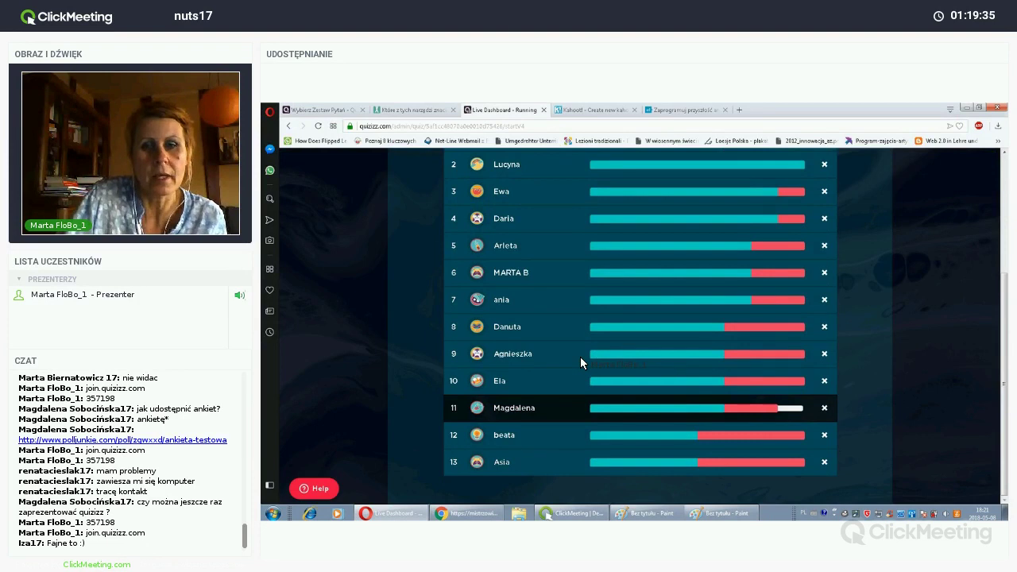
{"action": "scroll", "coordinate": [556, 414], "scroll_direction": "up", "scroll_amount": 4}
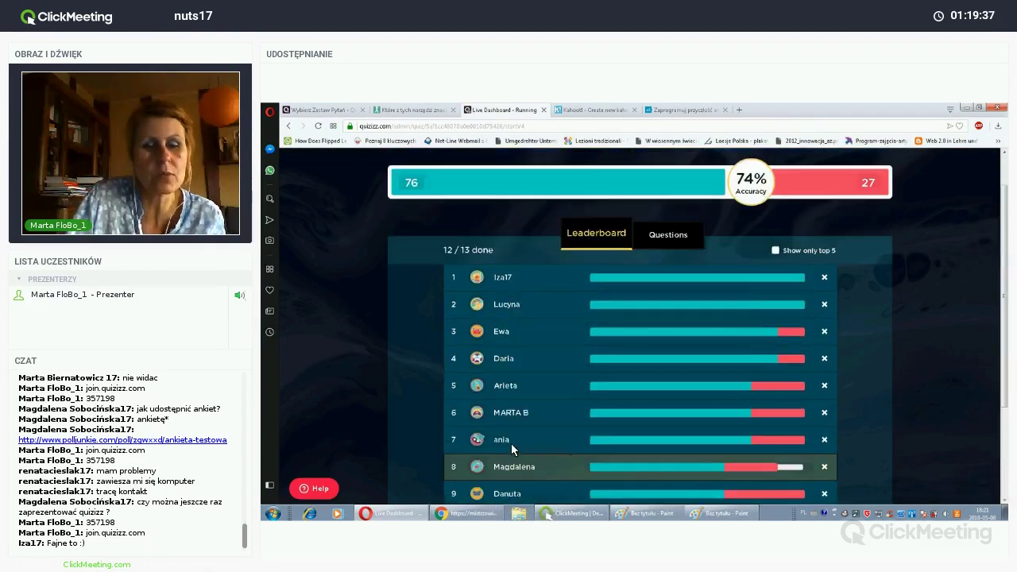
{"action": "scroll", "coordinate": [517, 417], "scroll_direction": "down", "scroll_amount": 2}
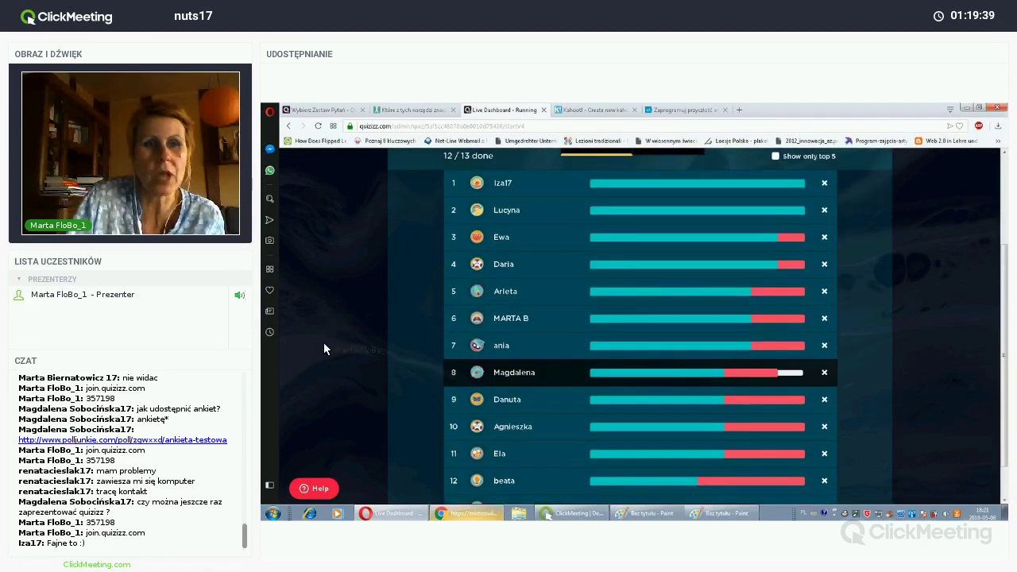
{"action": "scroll", "coordinate": [387, 499], "scroll_direction": "up", "scroll_amount": 2}
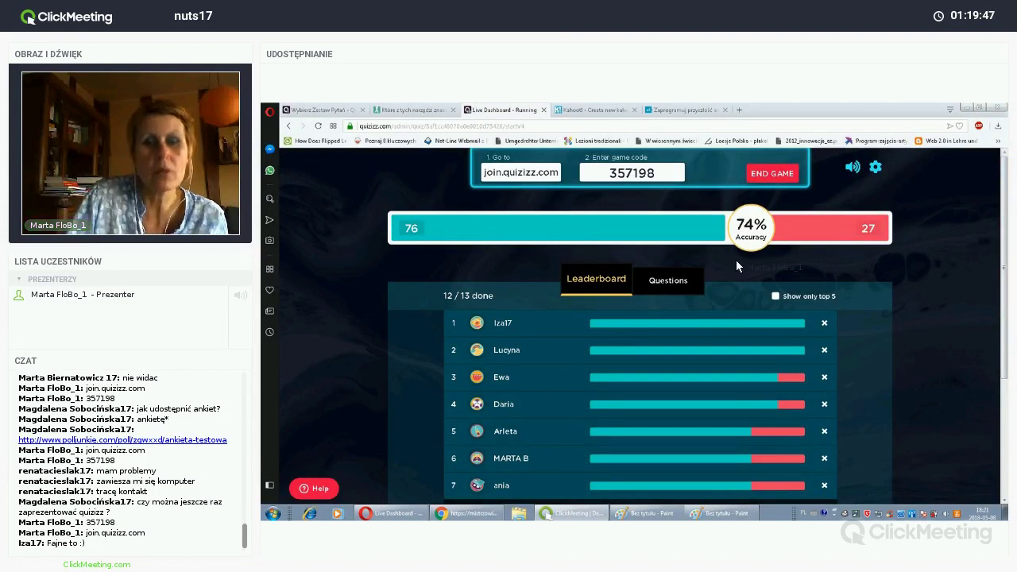
{"action": "scroll", "coordinate": [737, 262], "scroll_direction": "down", "scroll_amount": 3}
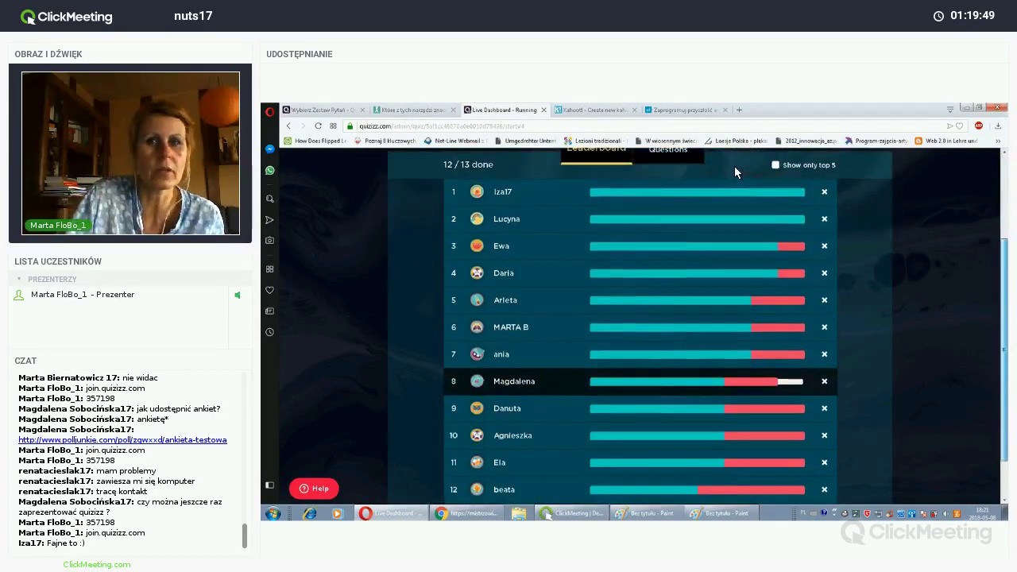
{"action": "scroll", "coordinate": [763, 173], "scroll_direction": "up", "scroll_amount": 3}
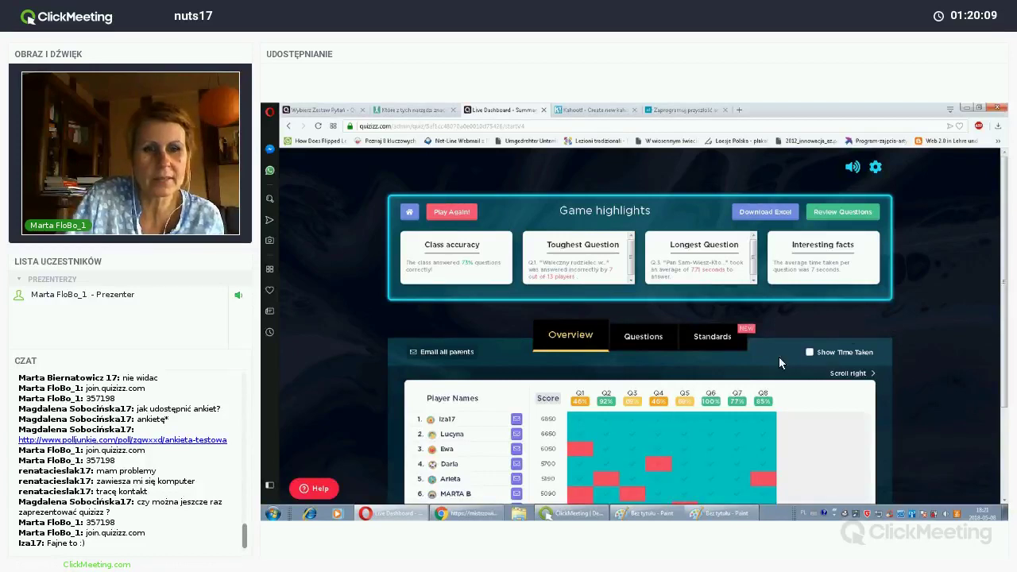
Step: Look over the Game highlights summary with its 73% accuracy and Standards report
{"action": "scroll", "coordinate": [965, 275], "scroll_direction": "down", "scroll_amount": 3}
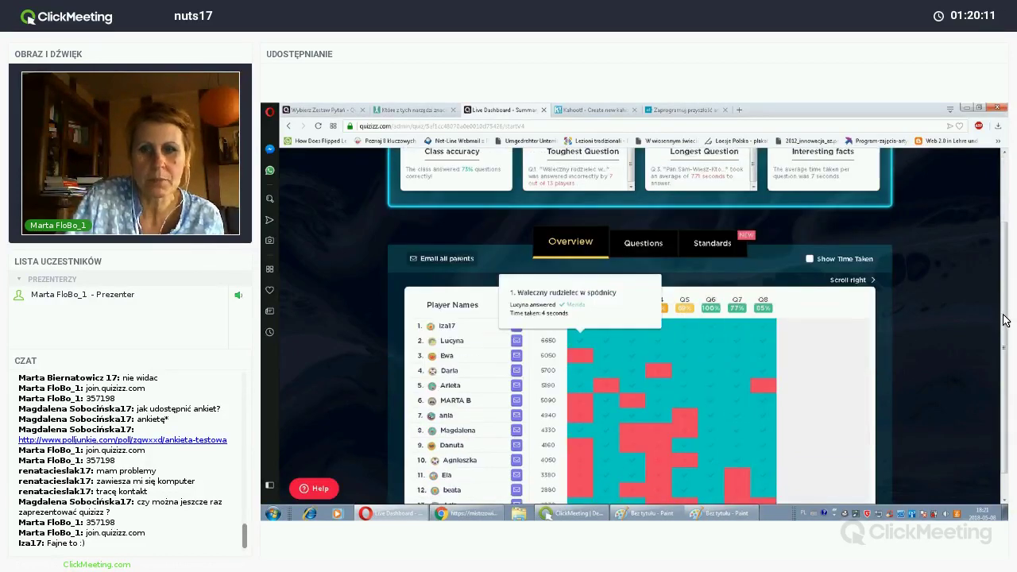
{"action": "scroll", "coordinate": [595, 365], "scroll_direction": "down", "scroll_amount": 1}
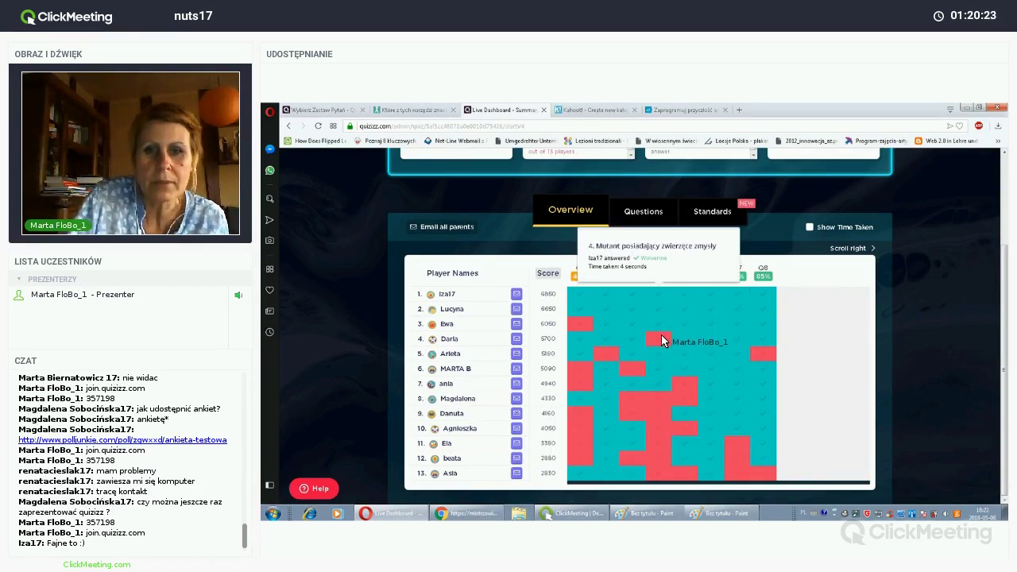
{"action": "mouse_move", "coordinate": [661, 338]}
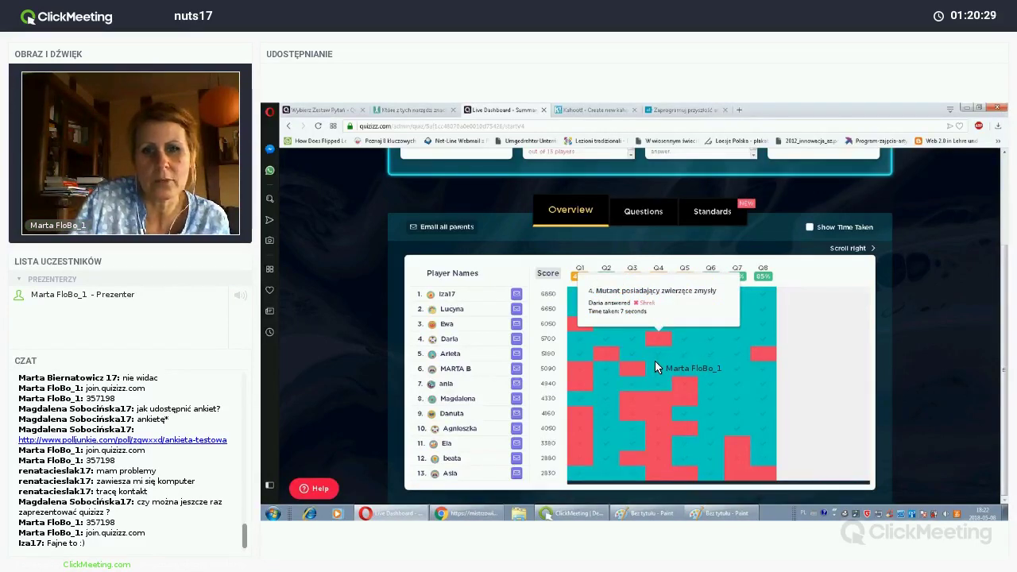
{"action": "mouse_move", "coordinate": [654, 362]}
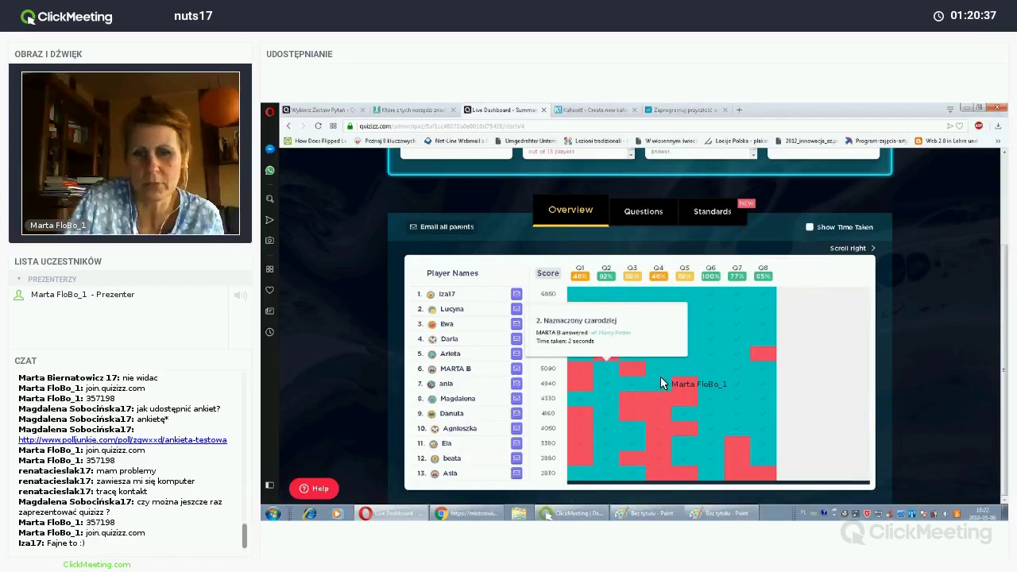
{"action": "mouse_move", "coordinate": [699, 358]}
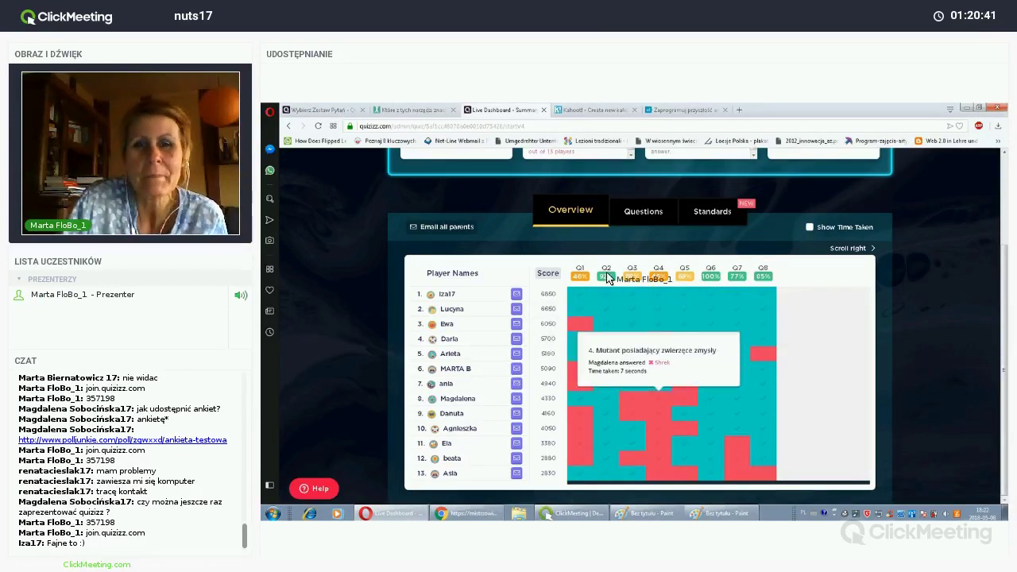
{"action": "mouse_move", "coordinate": [591, 287]}
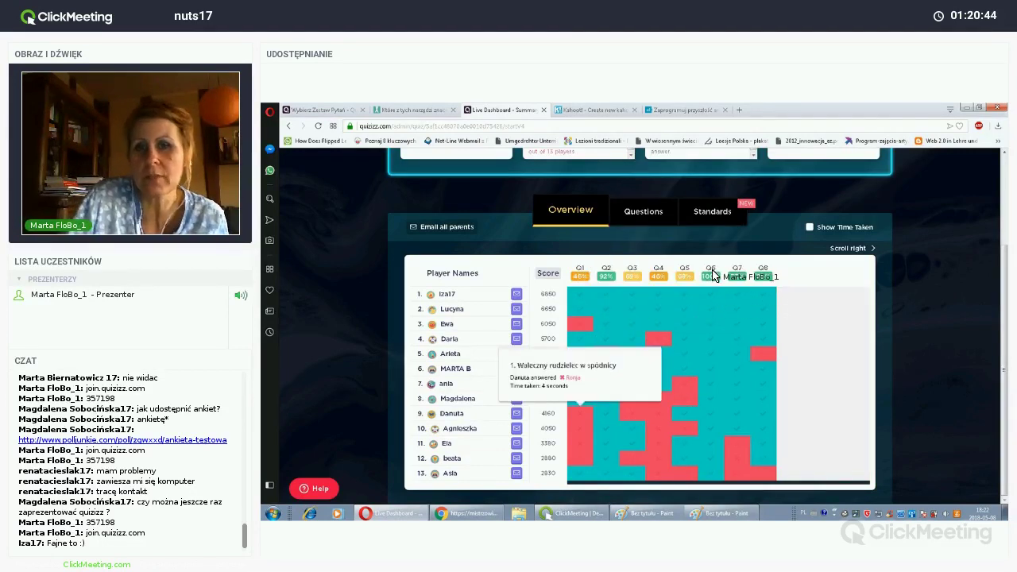
{"action": "mouse_move", "coordinate": [712, 299]}
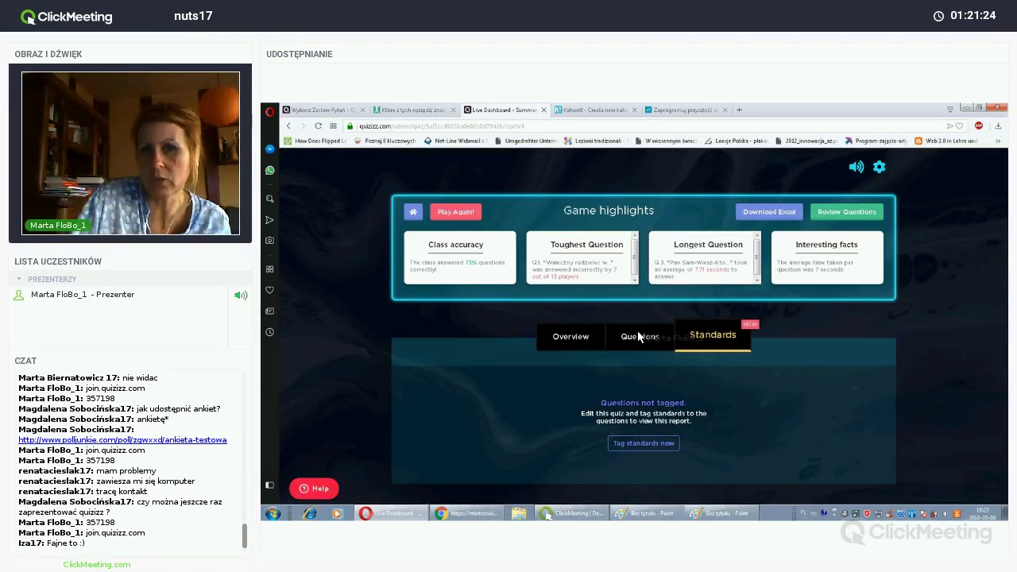
Step: Download the game results to Excel, review the Class Level sheet, then close Excel and the popup
{"action": "left_click", "coordinate": [755, 218]}
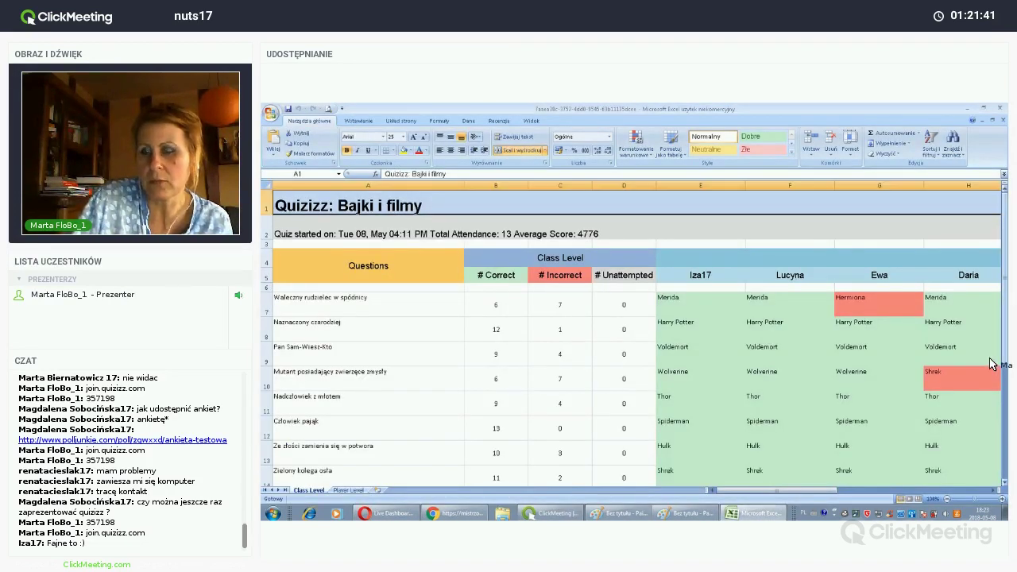
{"action": "scroll", "coordinate": [385, 419], "scroll_direction": "down", "scroll_amount": 2}
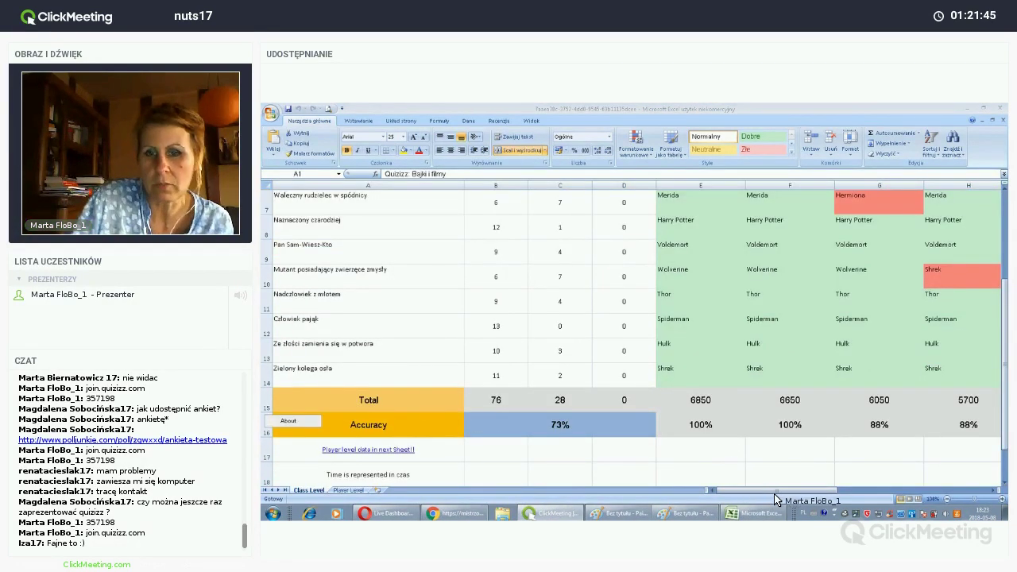
{"action": "left_click", "coordinate": [821, 491]}
{"action": "left_click_drag", "start_coordinate": [821, 491], "coordinate": [826, 359]}
{"action": "scroll", "coordinate": [374, 416], "scroll_direction": "up", "scroll_amount": 2}
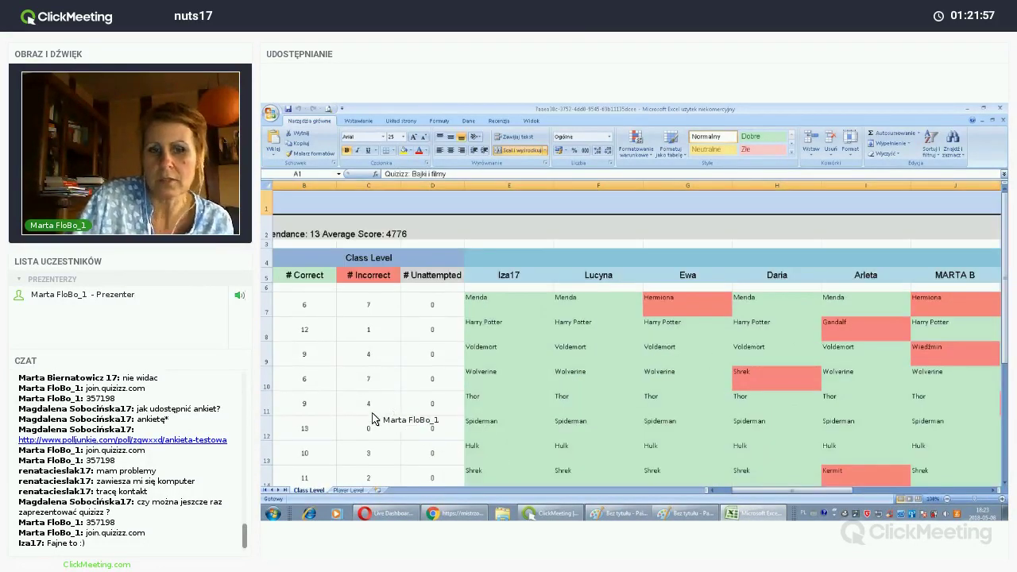
{"action": "scroll", "coordinate": [596, 397], "scroll_direction": "down", "scroll_amount": 8}
{"action": "scroll", "coordinate": [914, 386], "scroll_direction": "up", "scroll_amount": 6}
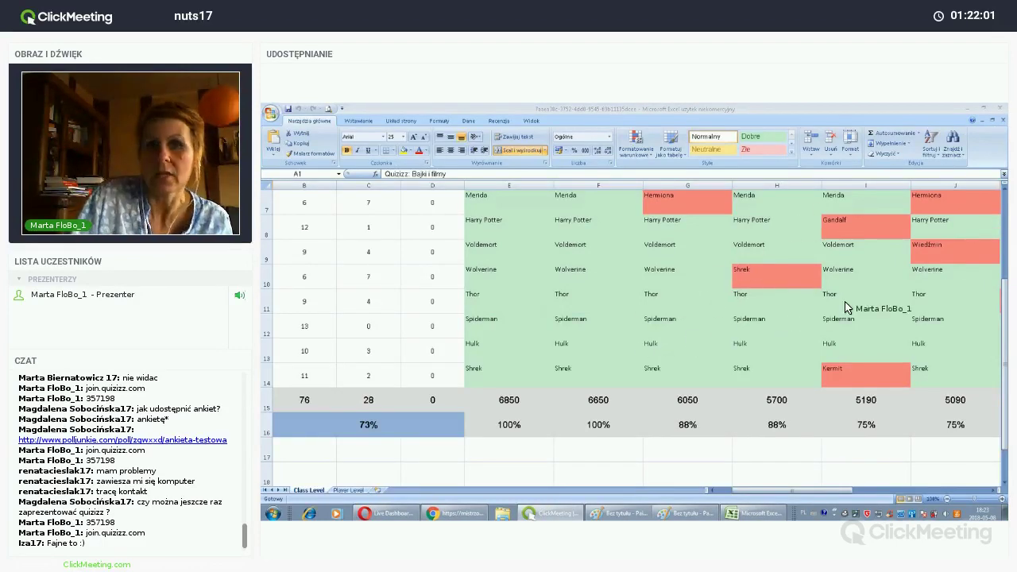
{"action": "key", "text": "alt+F4"}
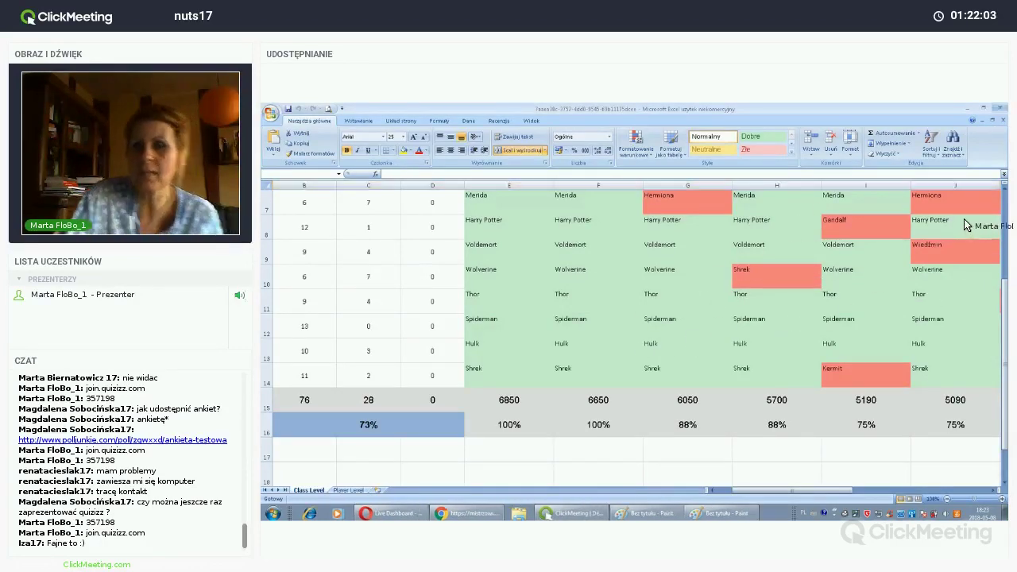
{"action": "left_click", "coordinate": [528, 231]}
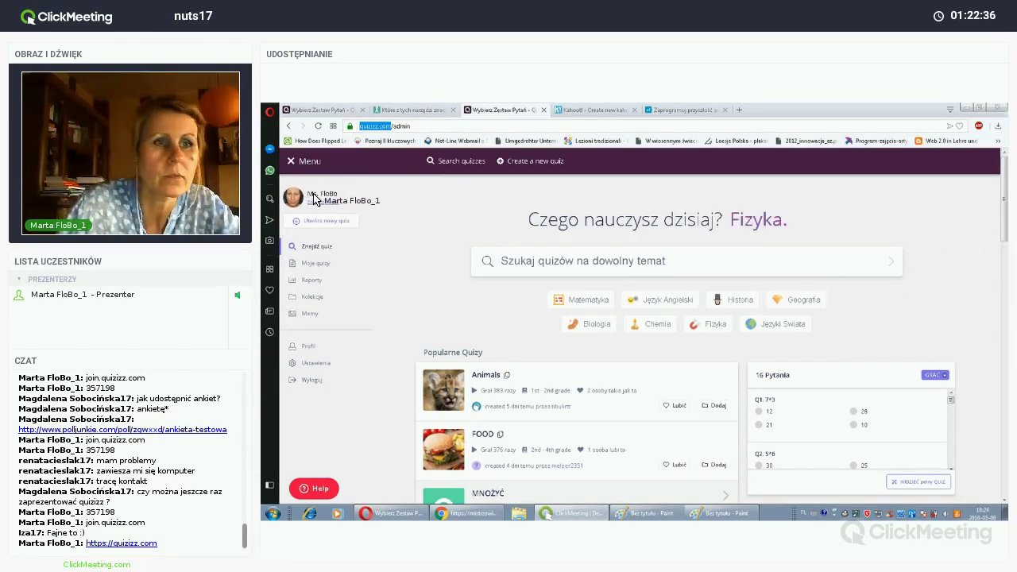
Step: Open the Profil page, then load quizizz.com from the address bar
{"action": "left_click", "coordinate": [317, 347]}
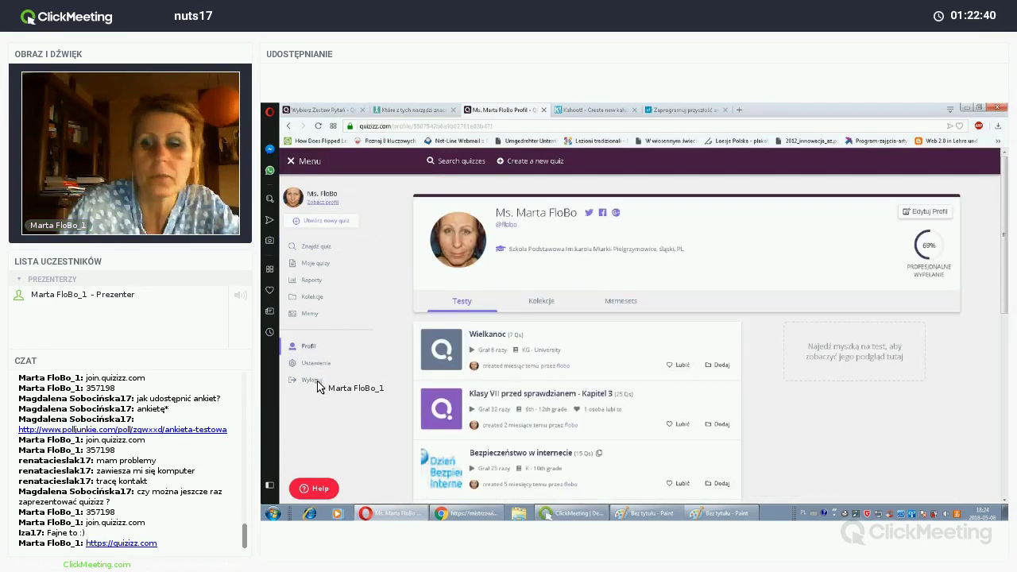
{"action": "scroll", "coordinate": [445, 238], "scroll_direction": "down", "scroll_amount": 3}
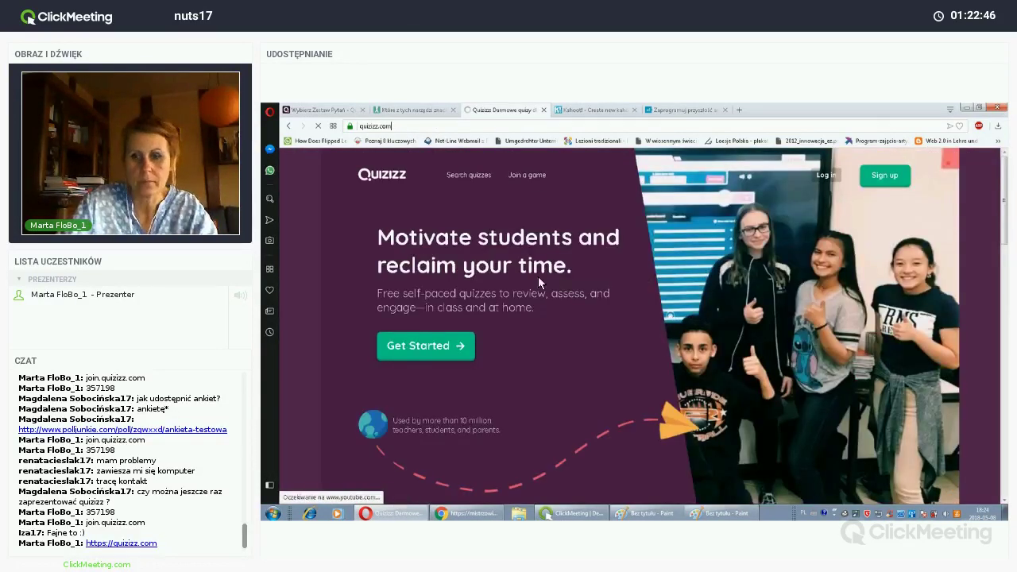
{"action": "key", "text": "Return"}
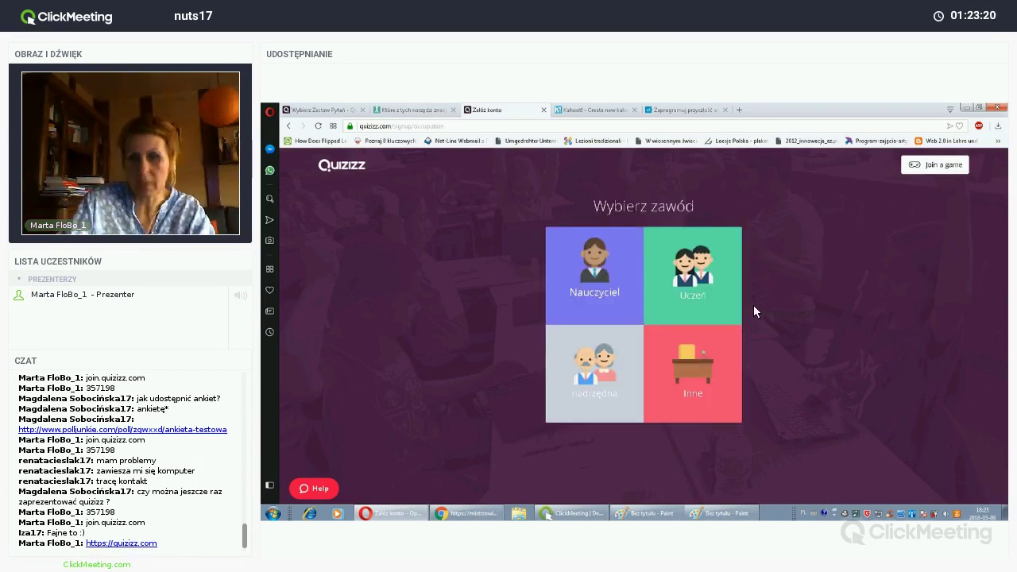
Step: Choose the teacher role and enter a unique username
{"action": "left_click", "coordinate": [594, 274]}
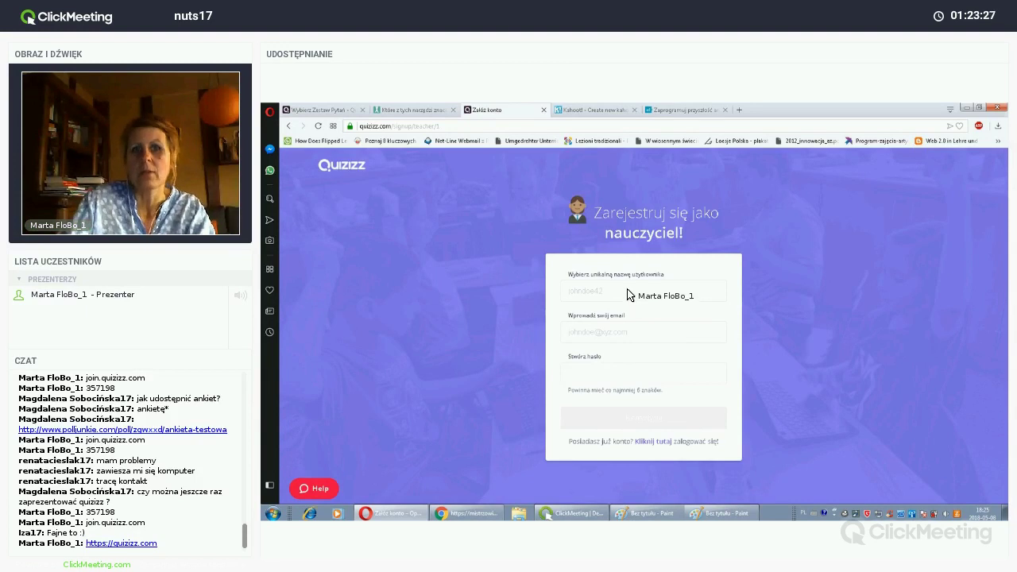
{"action": "left_click", "coordinate": [629, 294]}
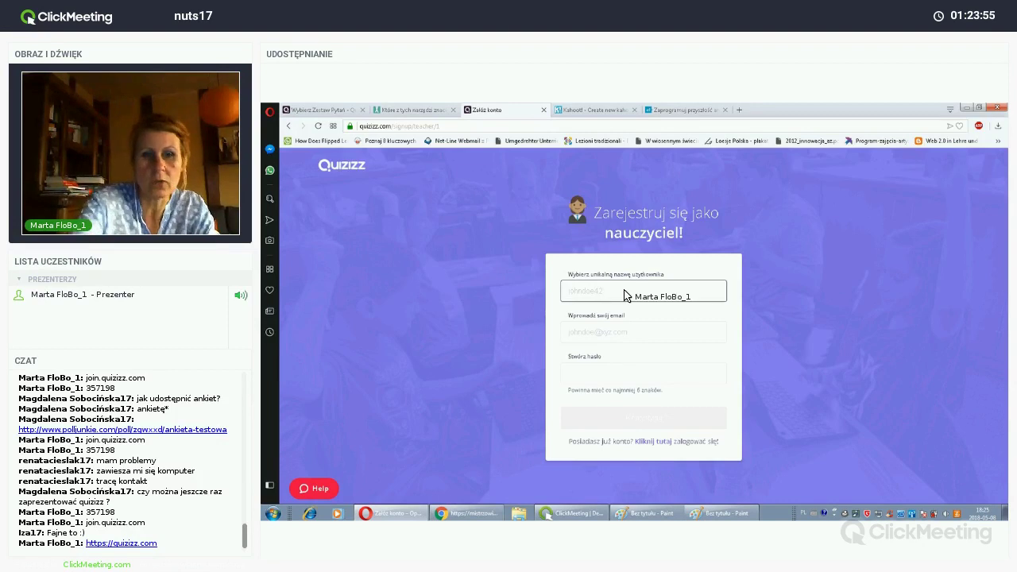
{"action": "type", "text": "martaf"}
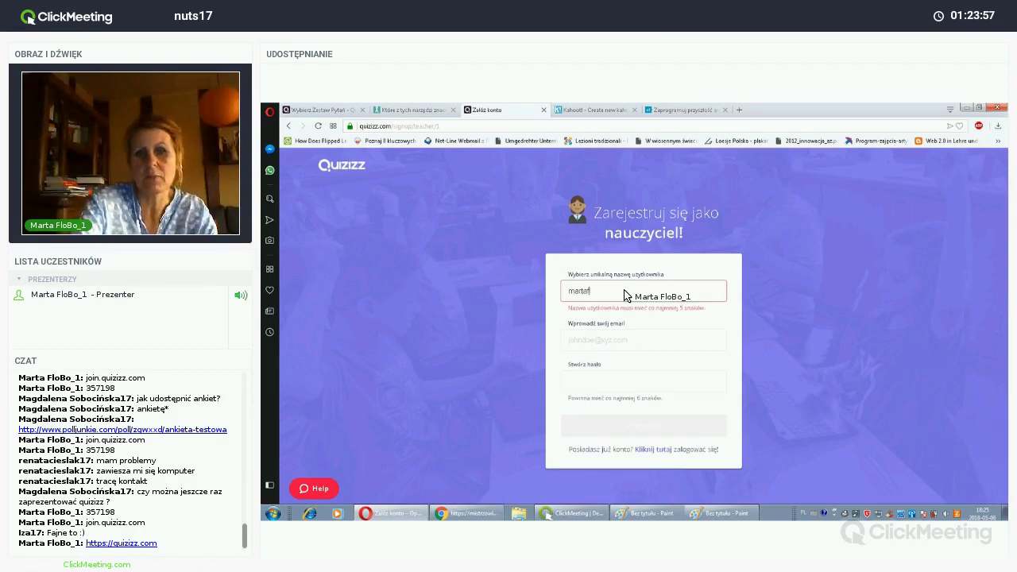
{"action": "type", "text": "b77"}
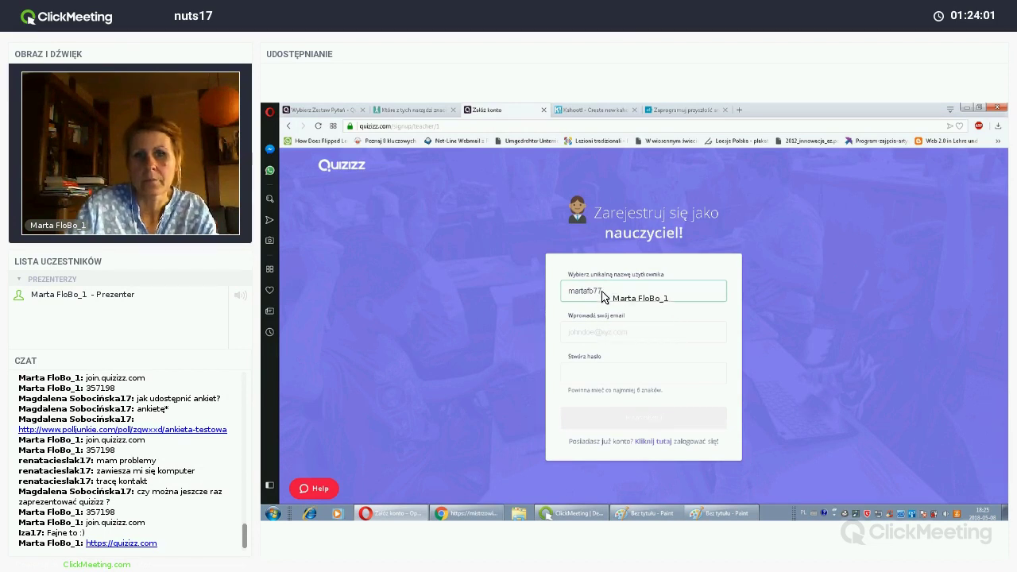
{"action": "key", "text": "Tab"}
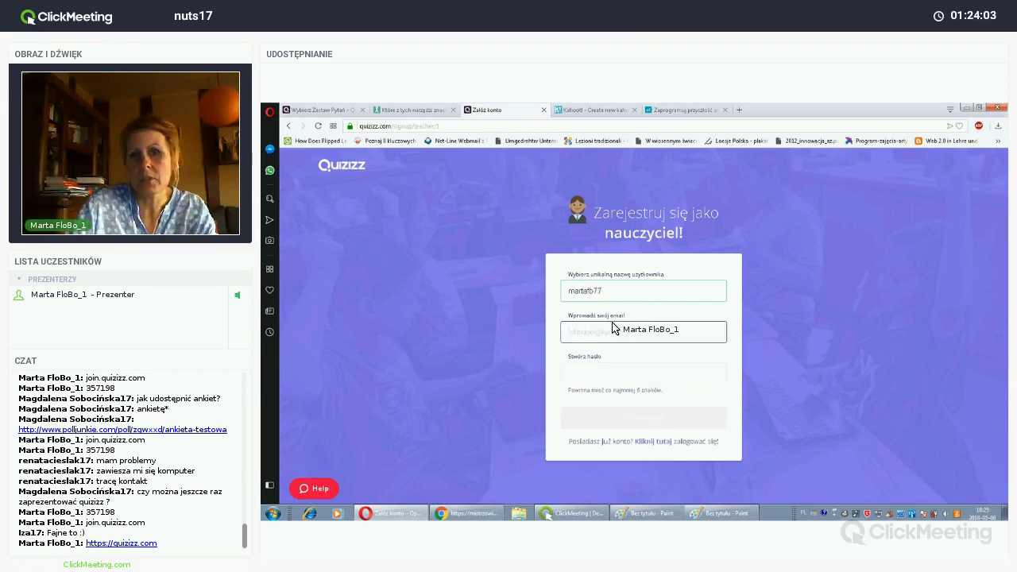
{"action": "left_click", "coordinate": [618, 294]}
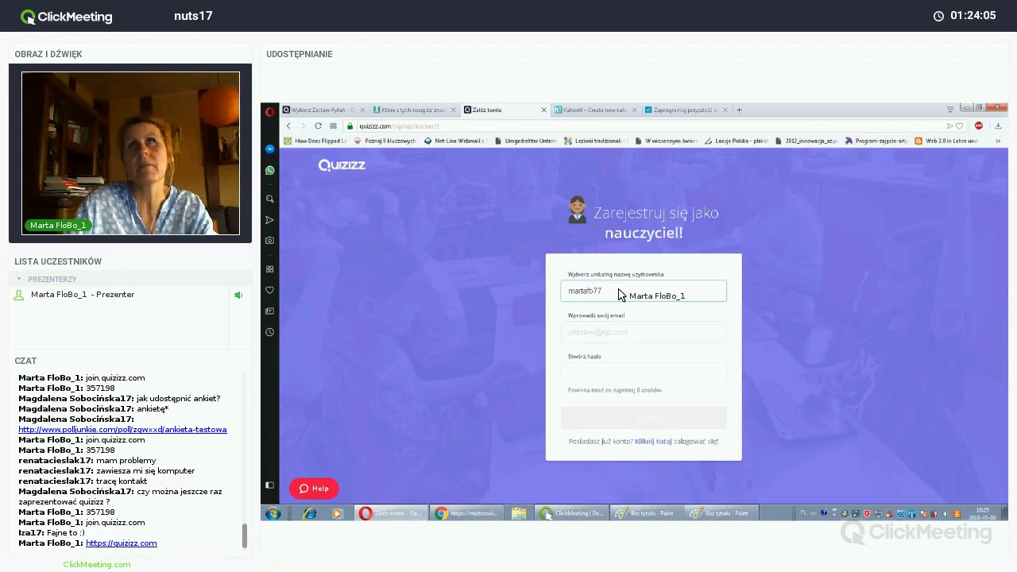
{"action": "key", "text": "Tab"}
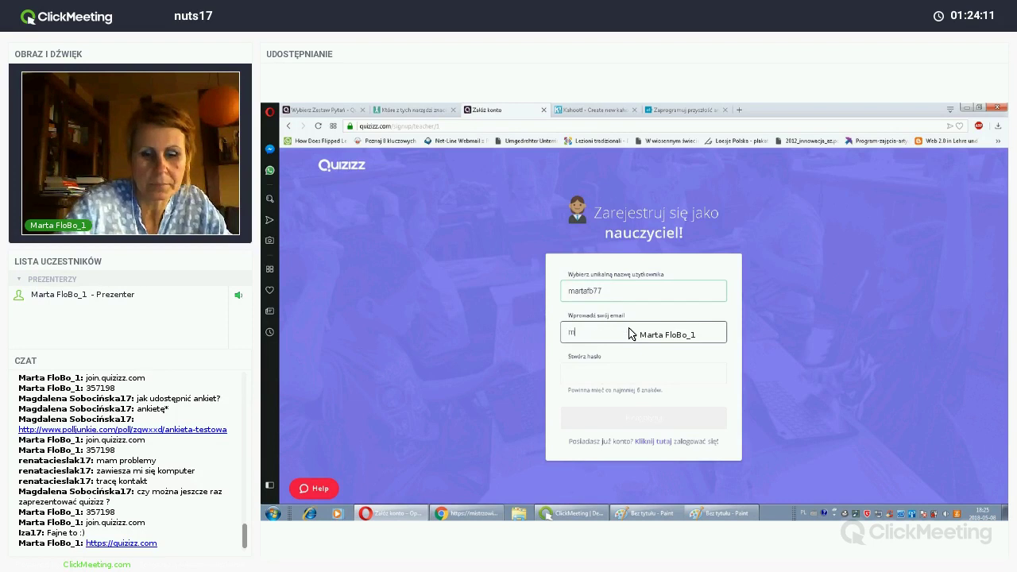
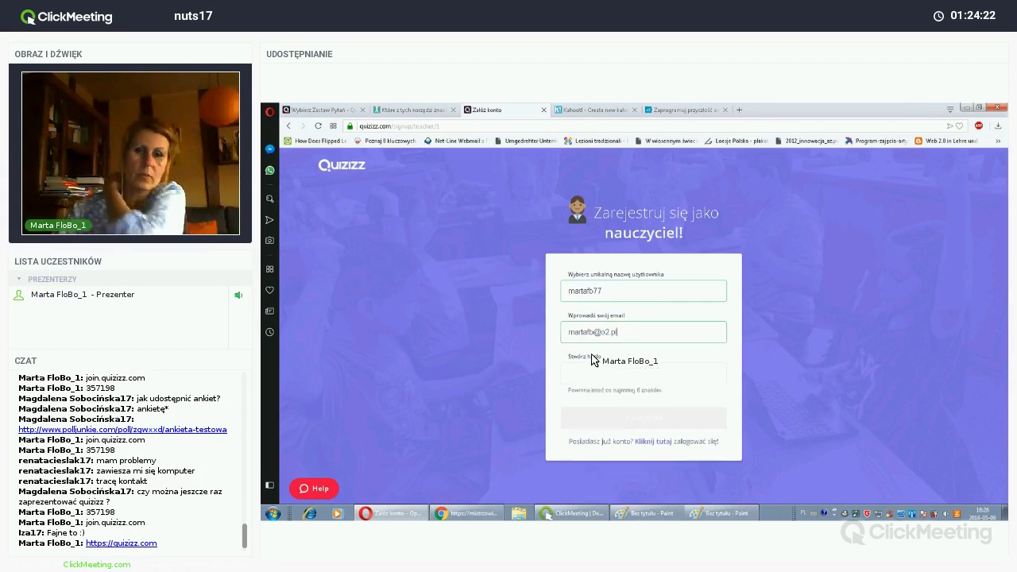
Step: Fill in the account e-mail address and a password
{"action": "left_click", "coordinate": [621, 370]}
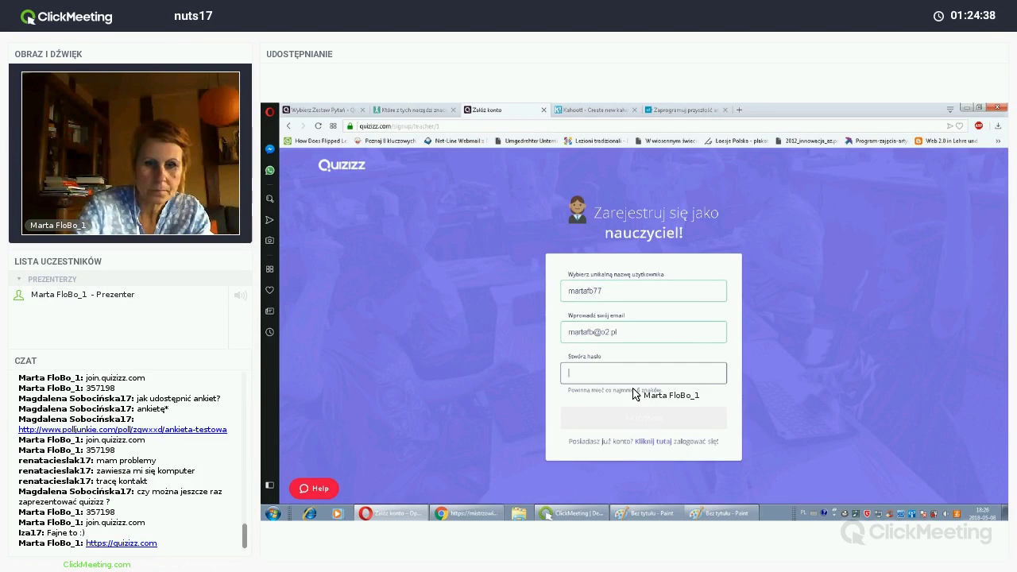
{"action": "type", "text": "•••••••"}
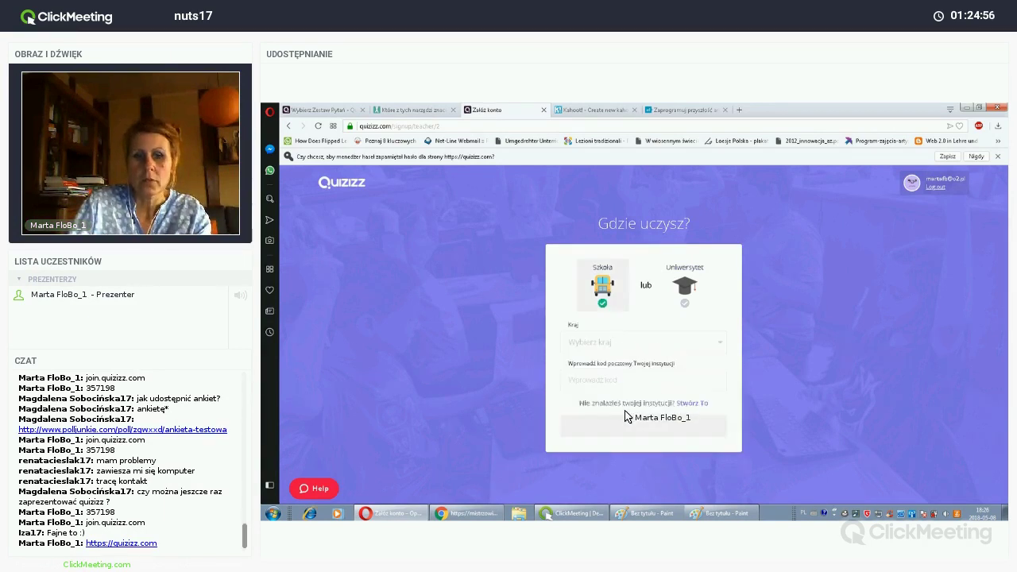
Step: Enter Poland, postal code 43-252 and Szkoła Podstawowa im.Karola Miarki, cancelling the add-institution form
{"action": "scroll", "coordinate": [627, 425], "scroll_direction": "down", "scroll_amount": 20}
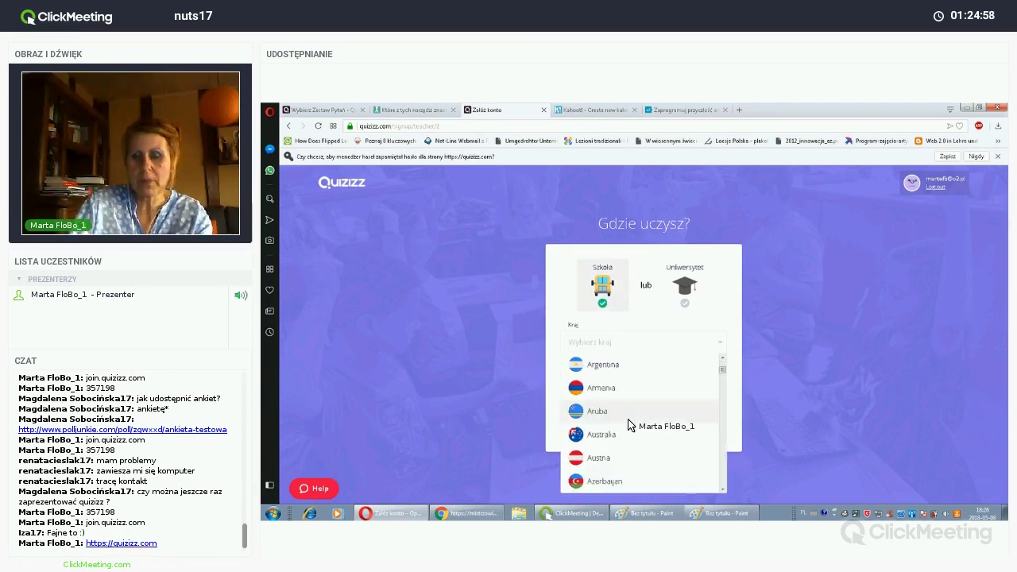
{"action": "scroll", "coordinate": [633, 425], "scroll_direction": "down", "scroll_amount": 3}
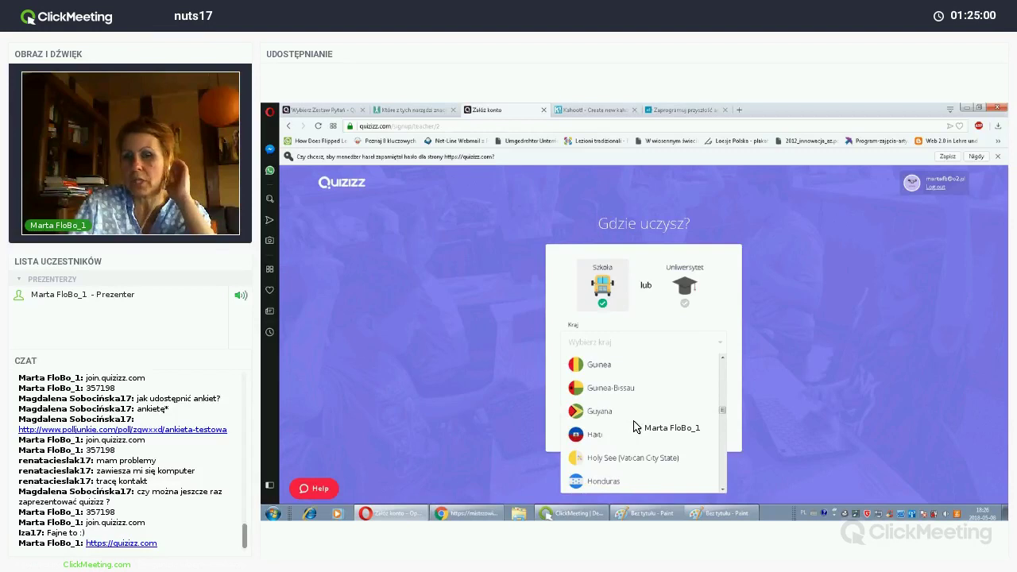
{"action": "scroll", "coordinate": [636, 427], "scroll_direction": "down", "scroll_amount": 10}
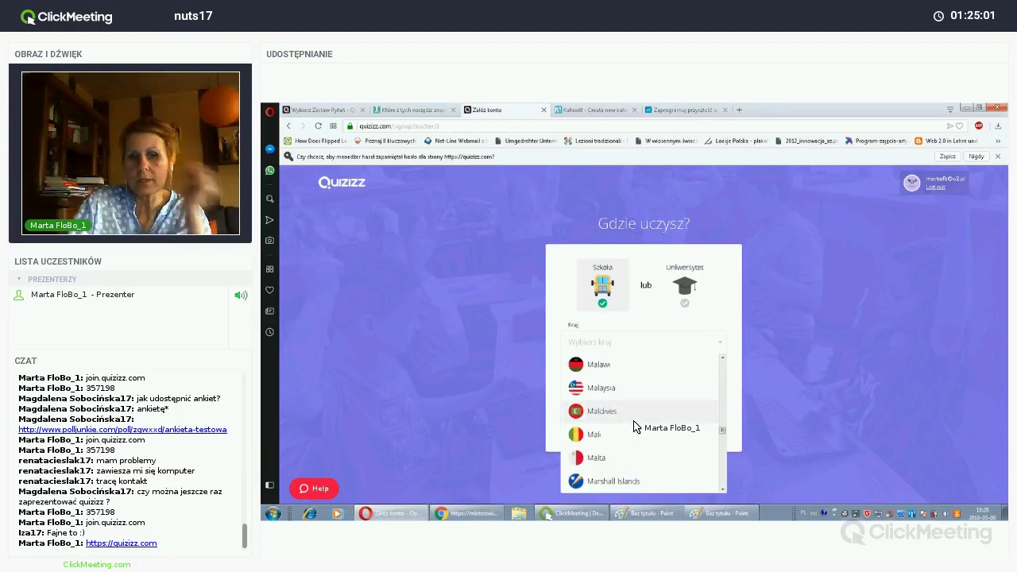
{"action": "scroll", "coordinate": [635, 427], "scroll_direction": "down", "scroll_amount": 15}
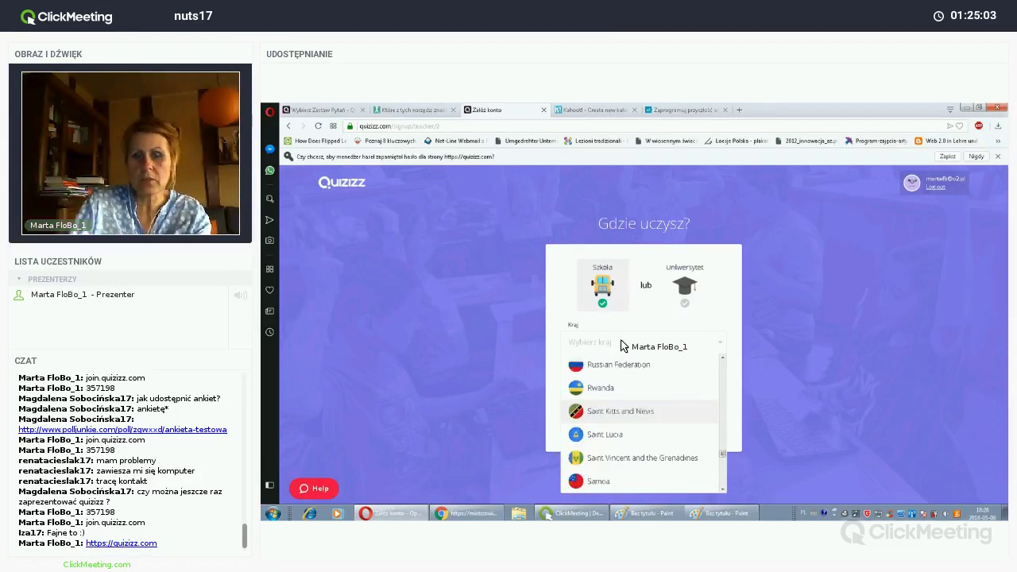
{"action": "scroll", "coordinate": [632, 342], "scroll_direction": "up", "scroll_amount": 2}
{"action": "left_click", "coordinate": [626, 359]}
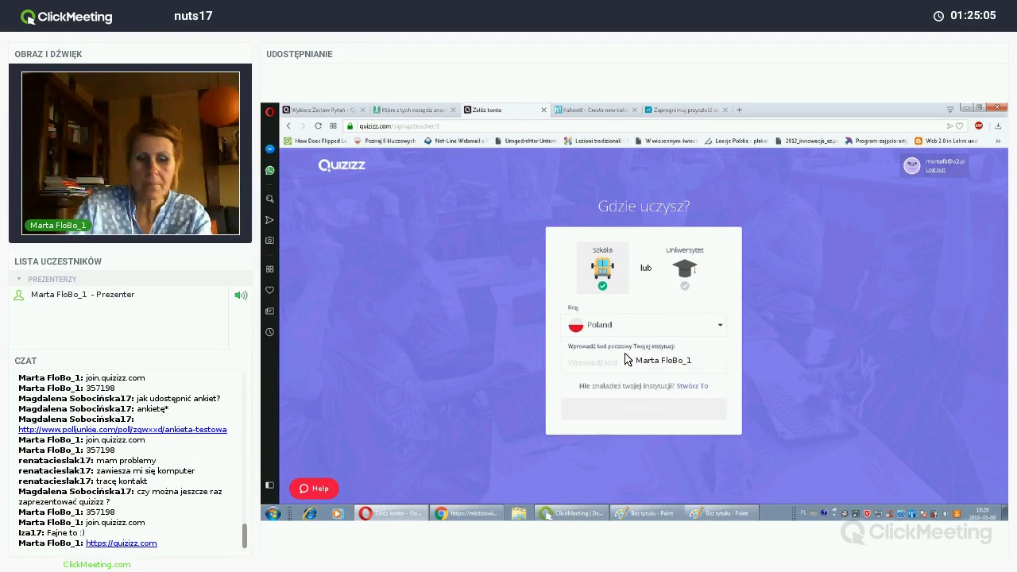
{"action": "left_click", "coordinate": [626, 359]}
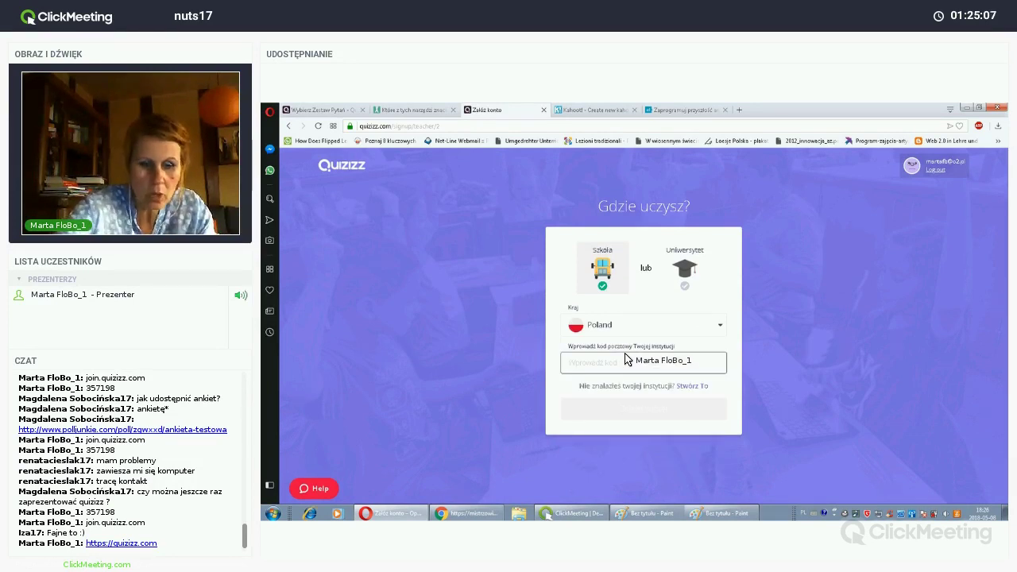
{"action": "type", "text": "43-252"}
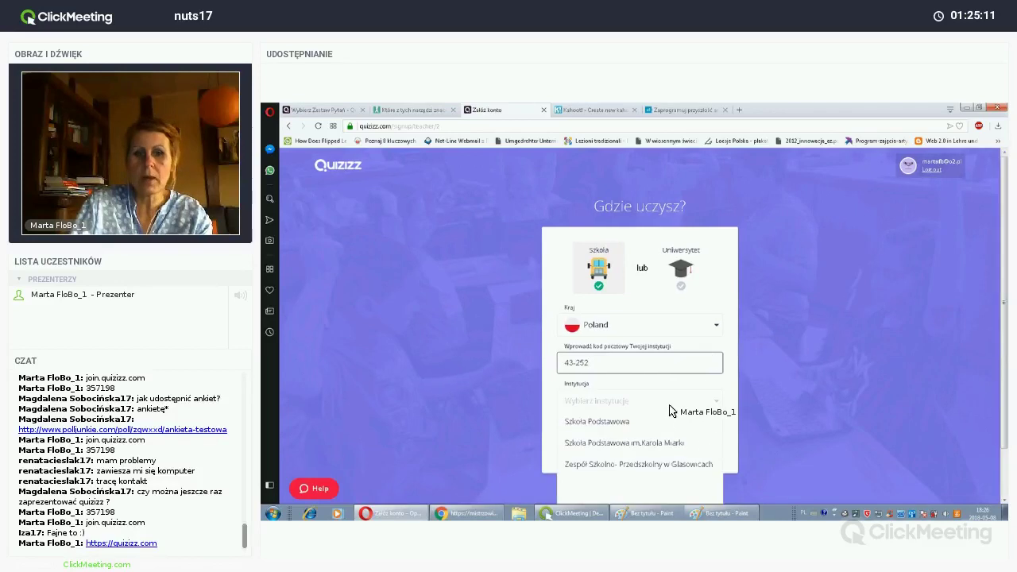
{"action": "scroll", "coordinate": [666, 404], "scroll_direction": "down", "scroll_amount": 1}
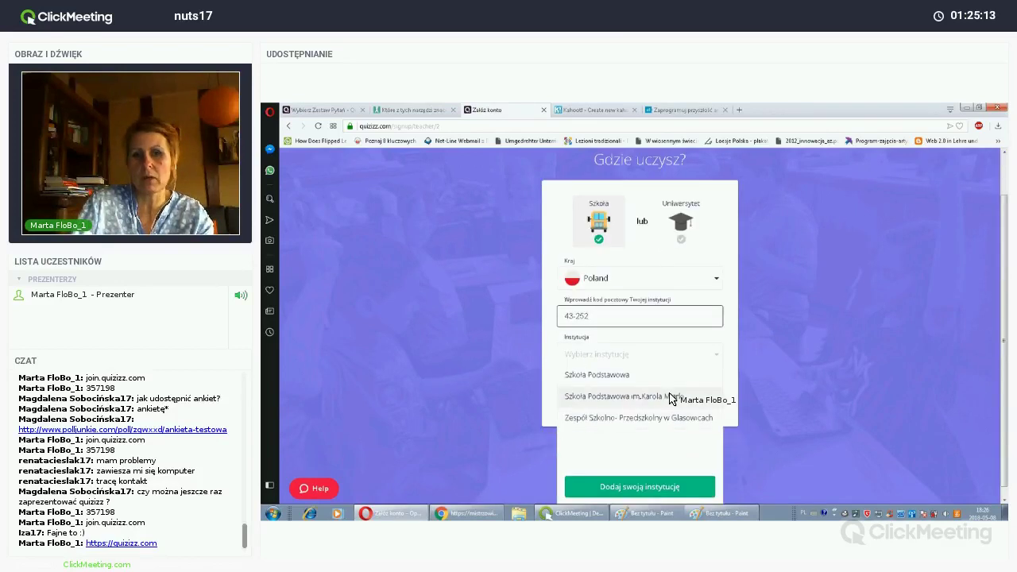
{"action": "left_click", "coordinate": [688, 396]}
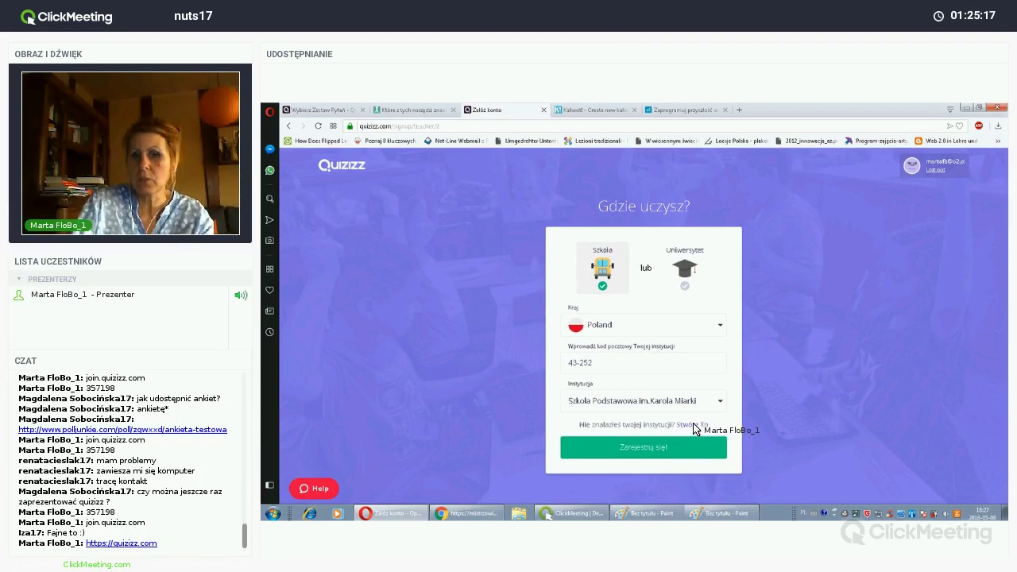
{"action": "left_click", "coordinate": [692, 426]}
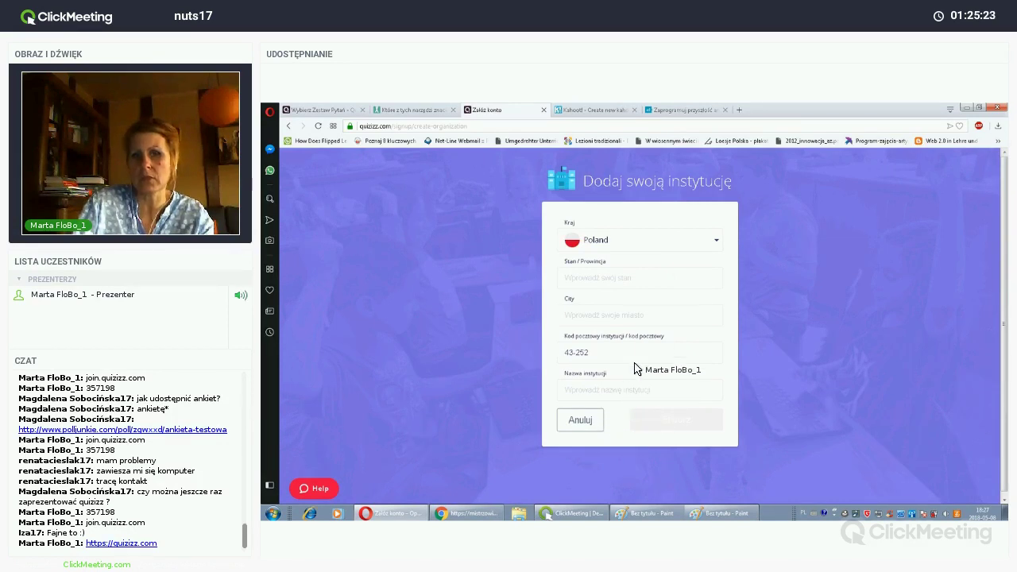
{"action": "left_click", "coordinate": [580, 419]}
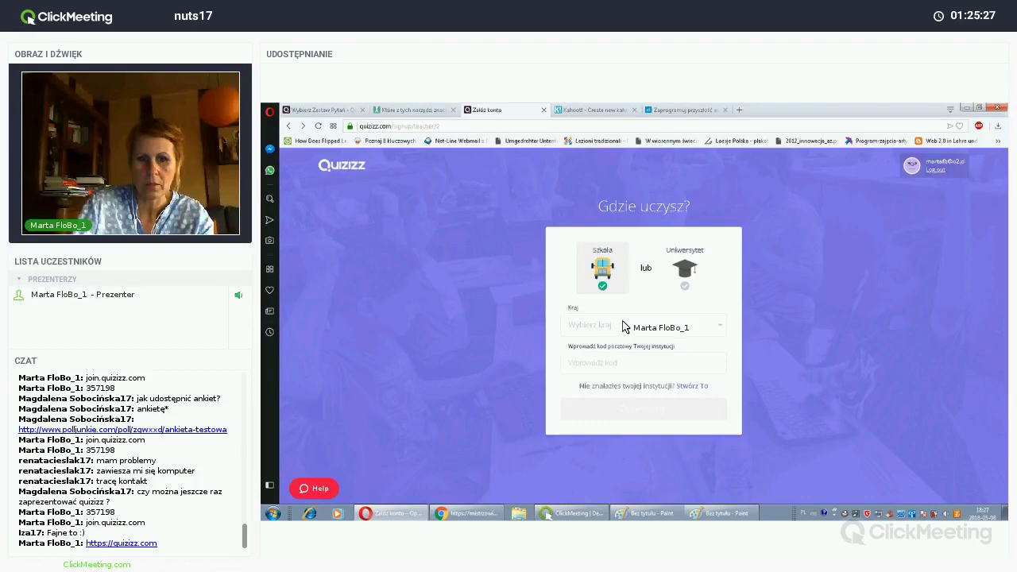
Step: Reselect Poland, re-enter postal code 43-252, pick the school and submit the registration
{"action": "left_click", "coordinate": [623, 321]}
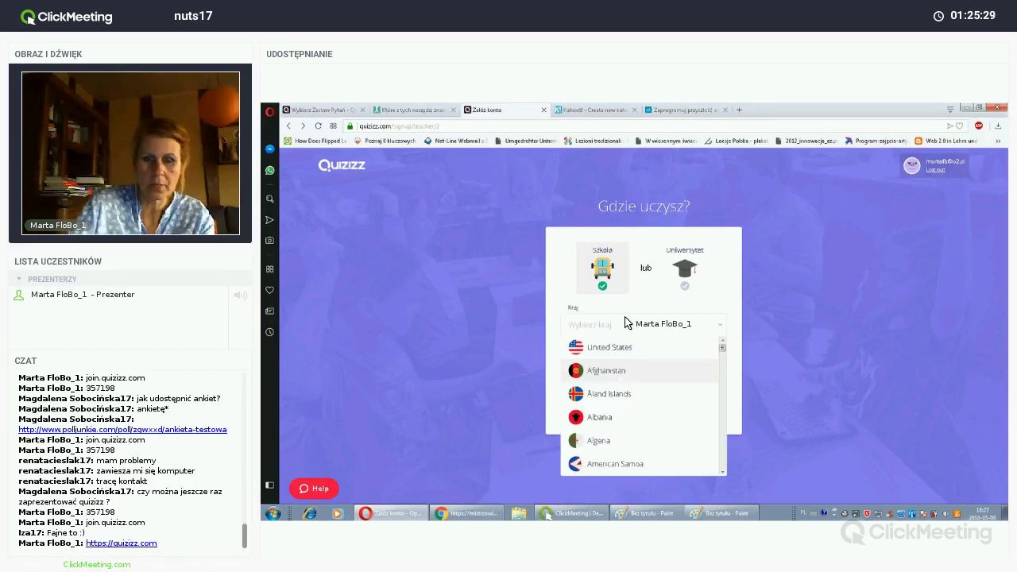
{"action": "left_click", "coordinate": [632, 327]}
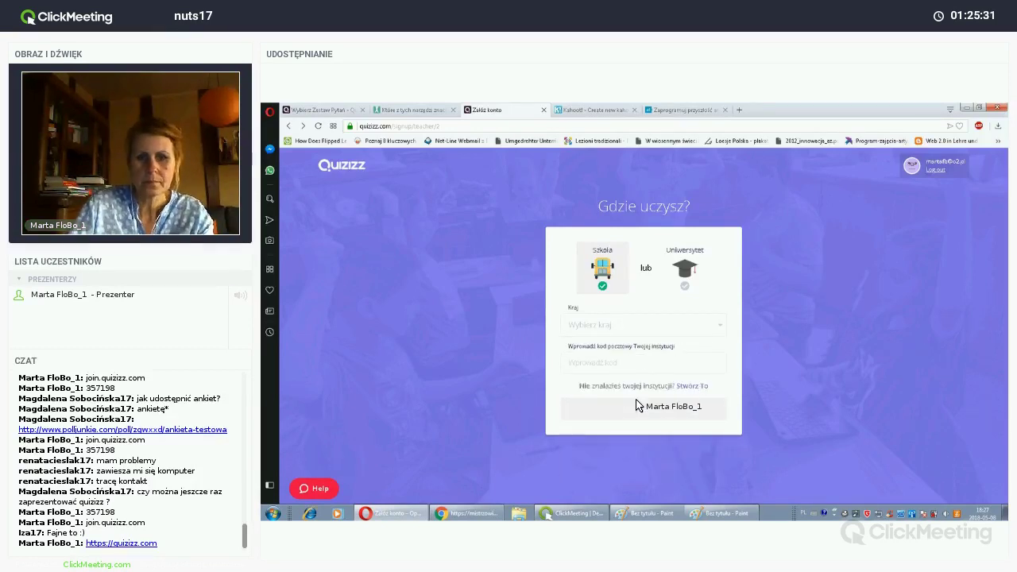
{"action": "key", "text": "Down"}
{"action": "scroll", "coordinate": [627, 445], "scroll_direction": "down", "scroll_amount": 20}
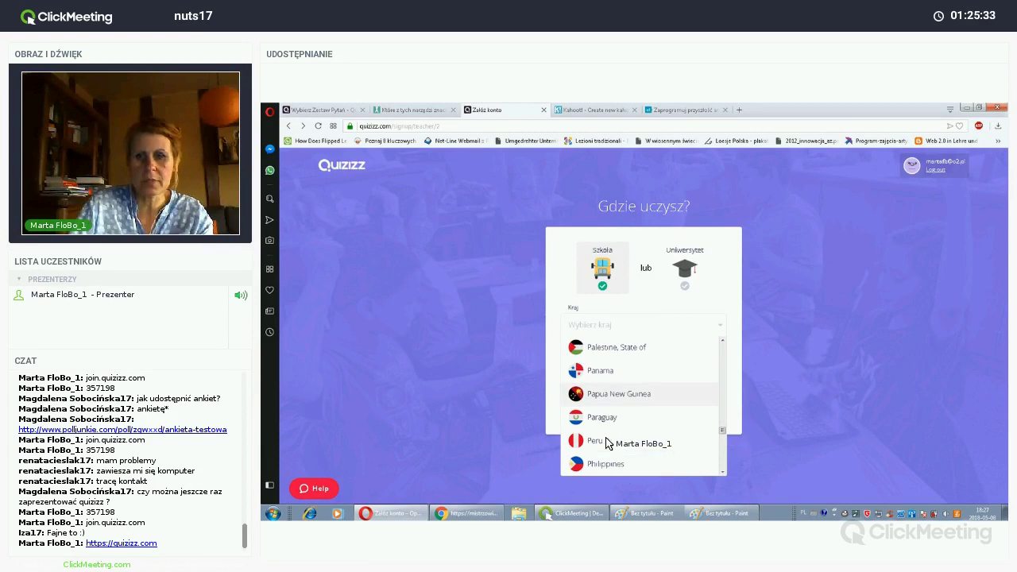
{"action": "key", "text": "Down"}
{"action": "key", "text": "Down"}
{"action": "key", "text": "Return"}
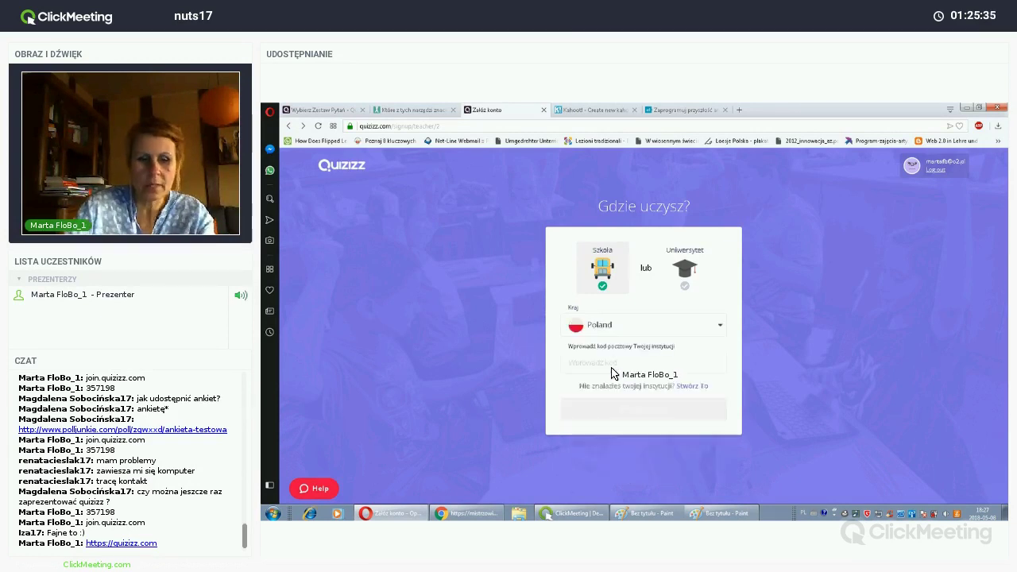
{"action": "left_click", "coordinate": [612, 366]}
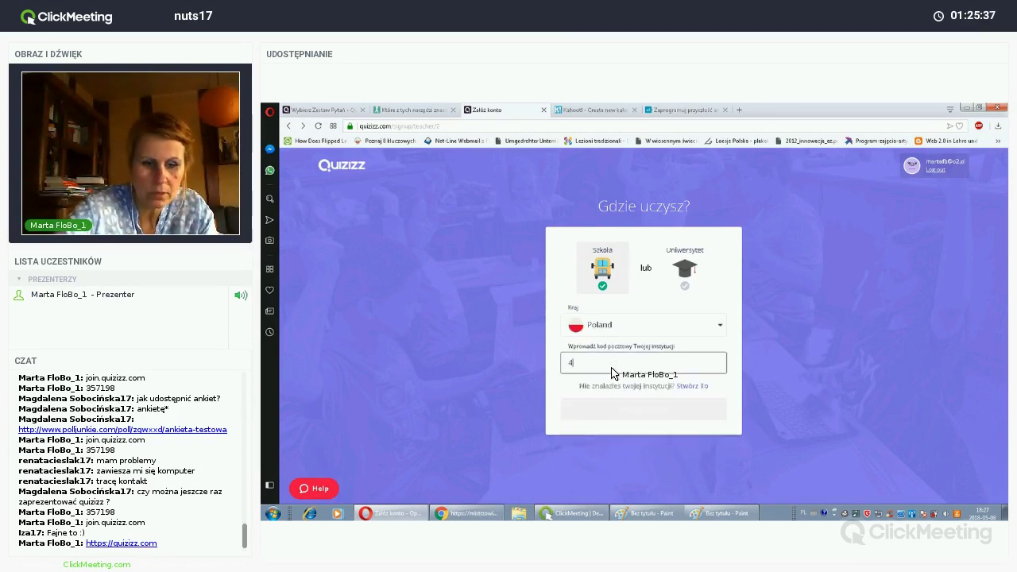
{"action": "type", "text": "43-252"}
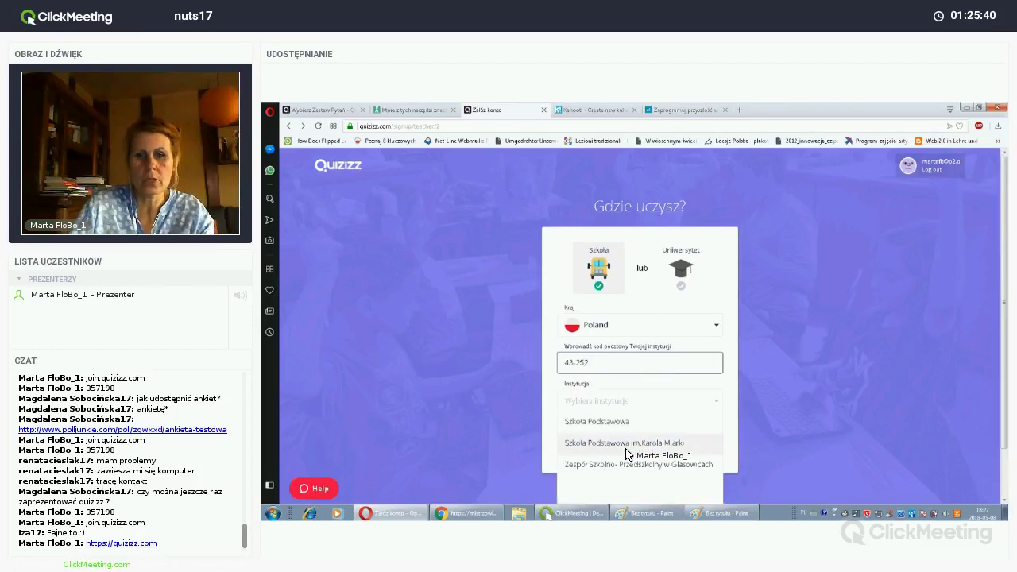
{"action": "left_click", "coordinate": [625, 451]}
{"action": "left_click", "coordinate": [621, 445]}
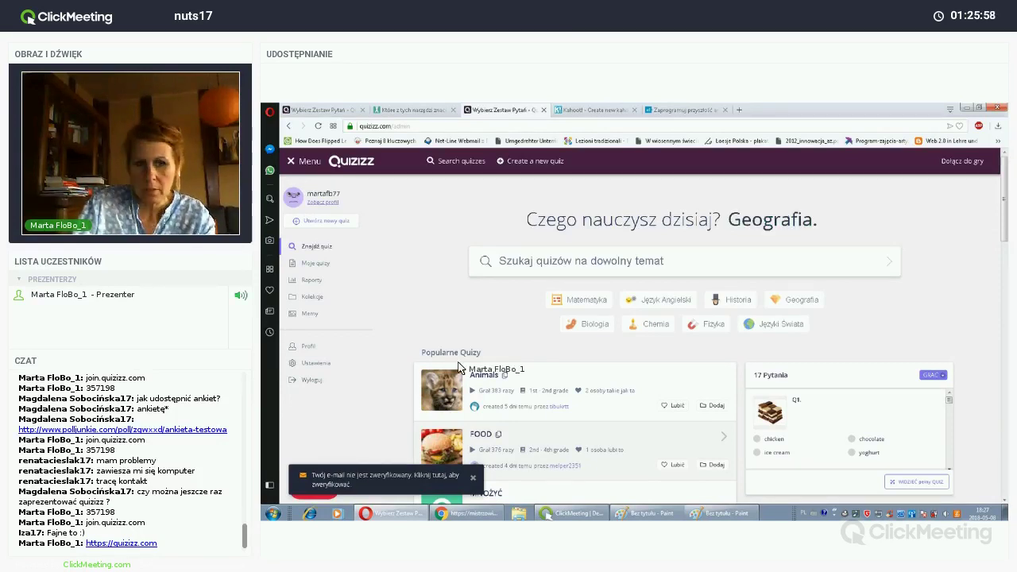
Step: Send the verification e-mail with 'Wyślij email weryfikacyjny', then dismiss the modal
{"action": "left_click", "coordinate": [660, 275]}
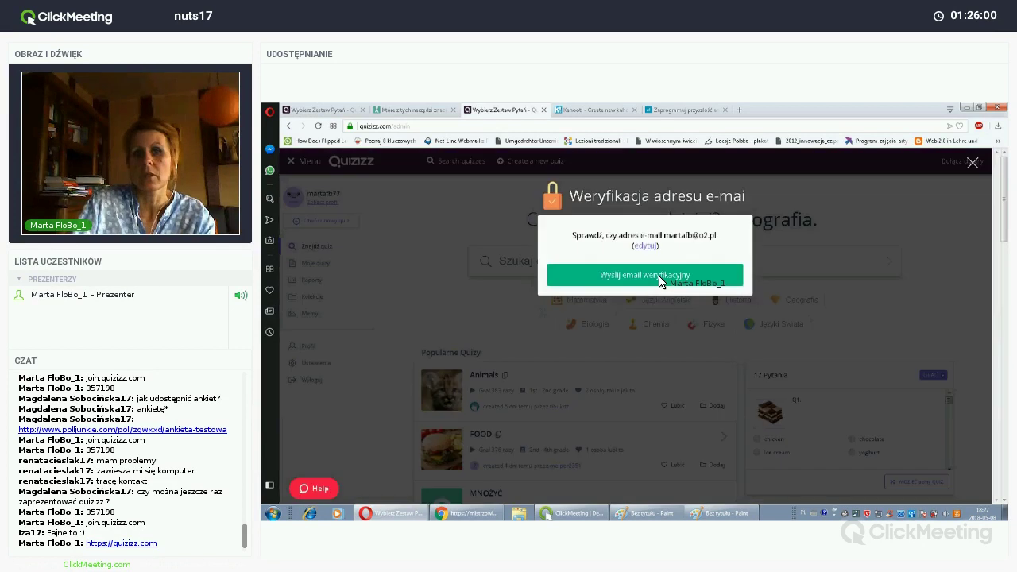
{"action": "left_click", "coordinate": [650, 276]}
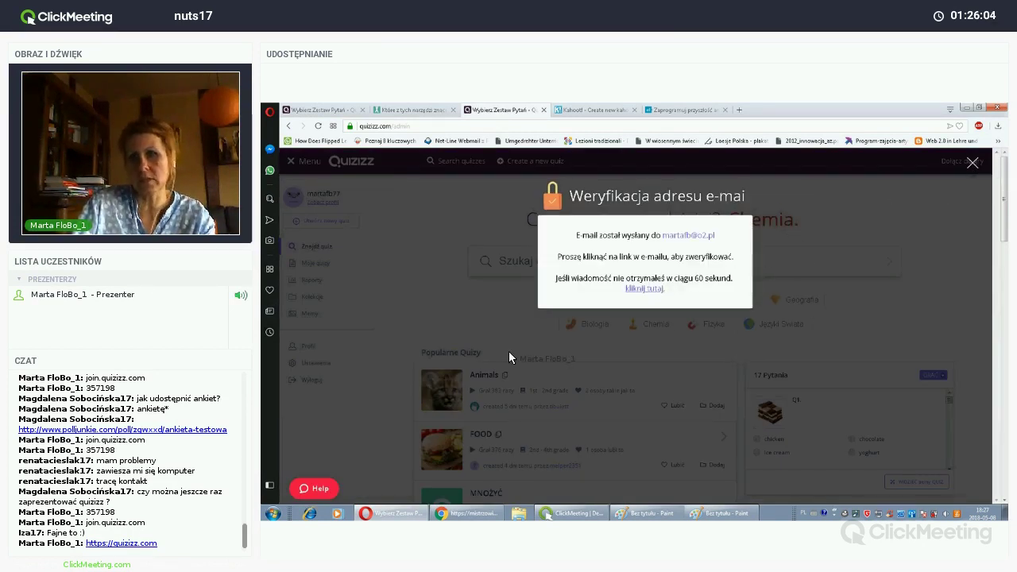
{"action": "left_click", "coordinate": [451, 329]}
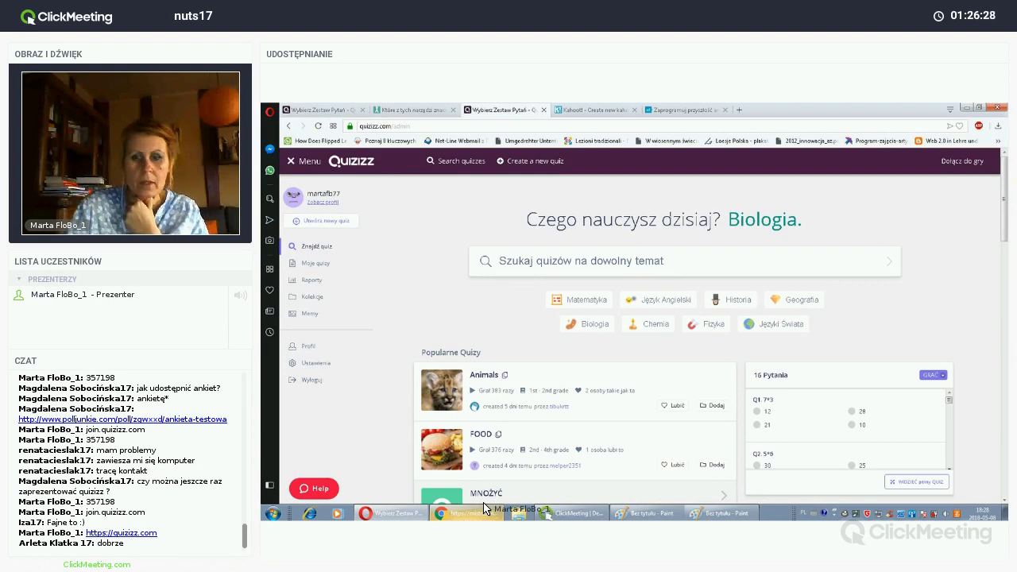
Step: Check the ClickMeeting presenter view, then search the Quizizz library for 'ortografia' (75 quizzes)
{"action": "left_click", "coordinate": [443, 515]}
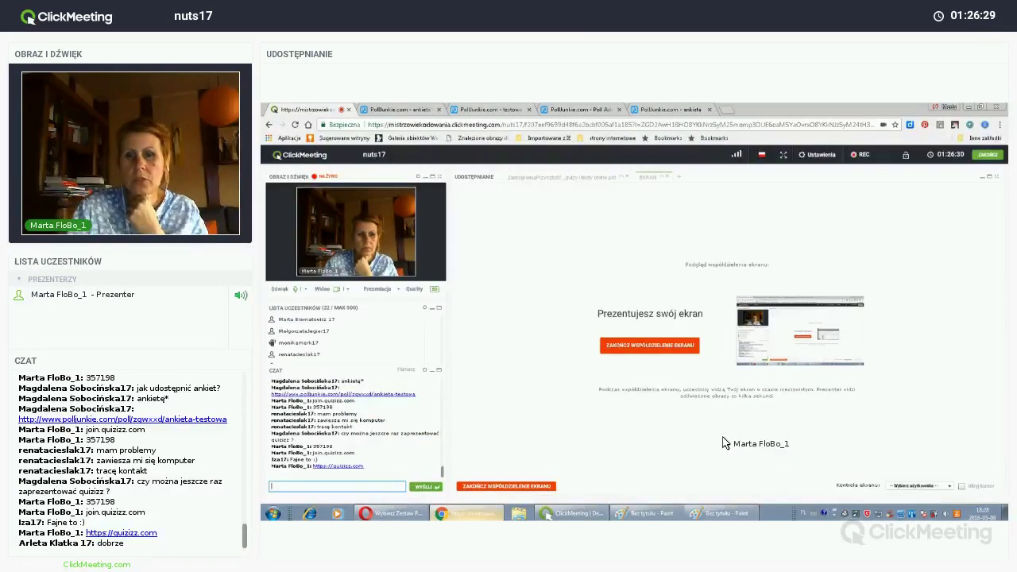
{"action": "key", "text": "alt+Tab"}
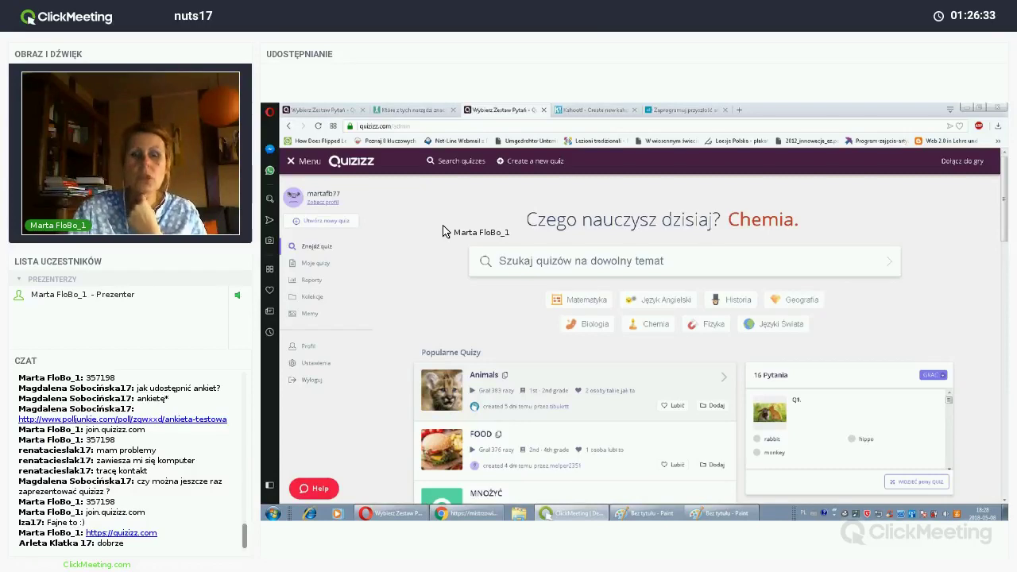
{"action": "left_click", "coordinate": [532, 270]}
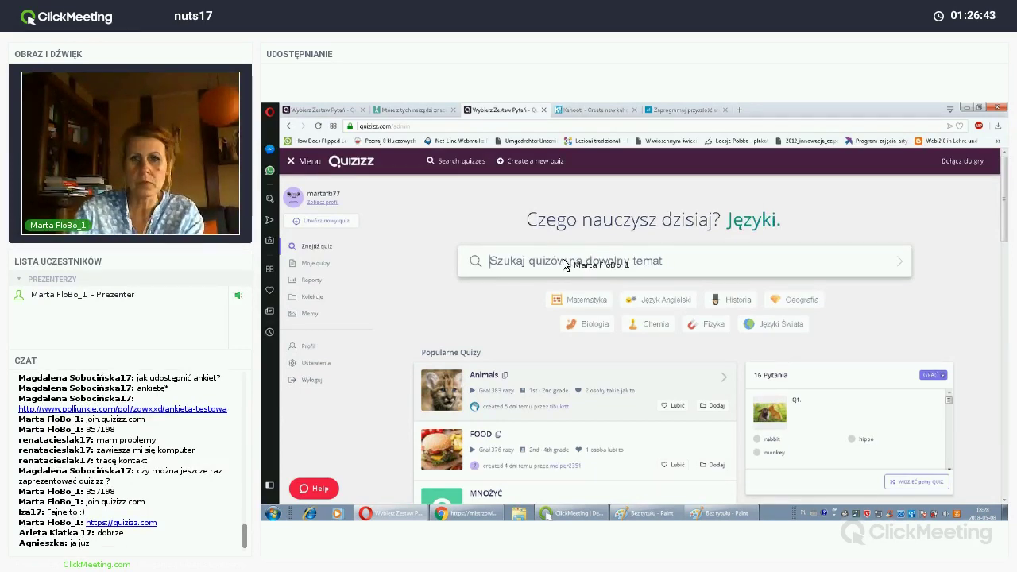
{"action": "scroll", "coordinate": [561, 262], "scroll_direction": "down", "scroll_amount": 5}
{"action": "scroll", "coordinate": [561, 262], "scroll_direction": "up", "scroll_amount": 5}
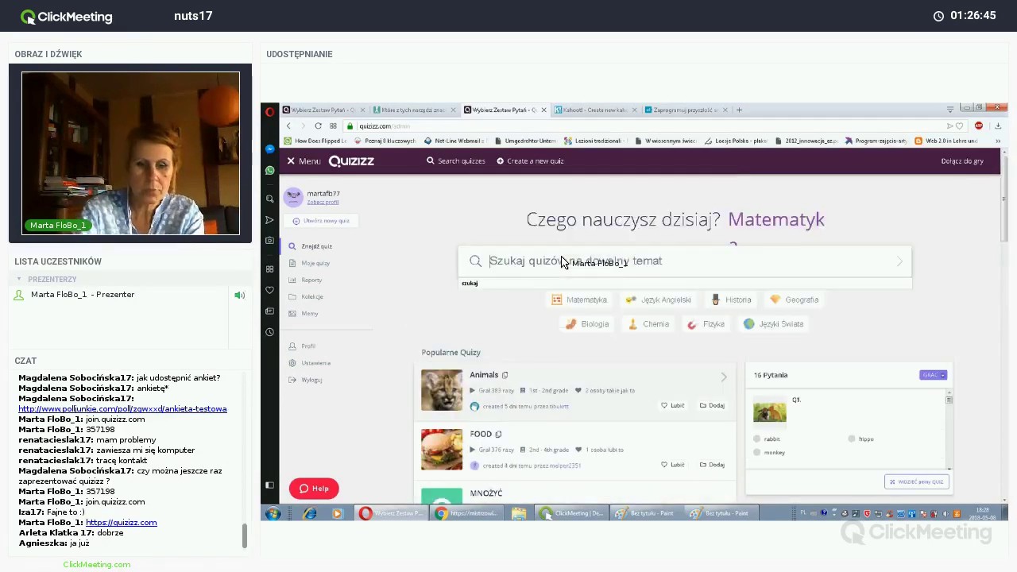
{"action": "type", "text": "ort"}
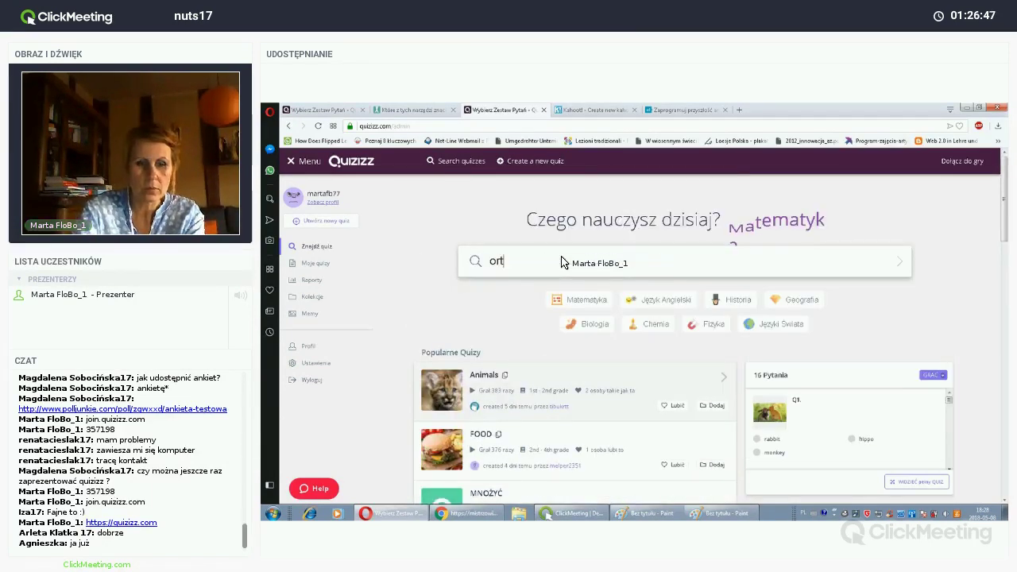
{"action": "type", "text": "ografia"}
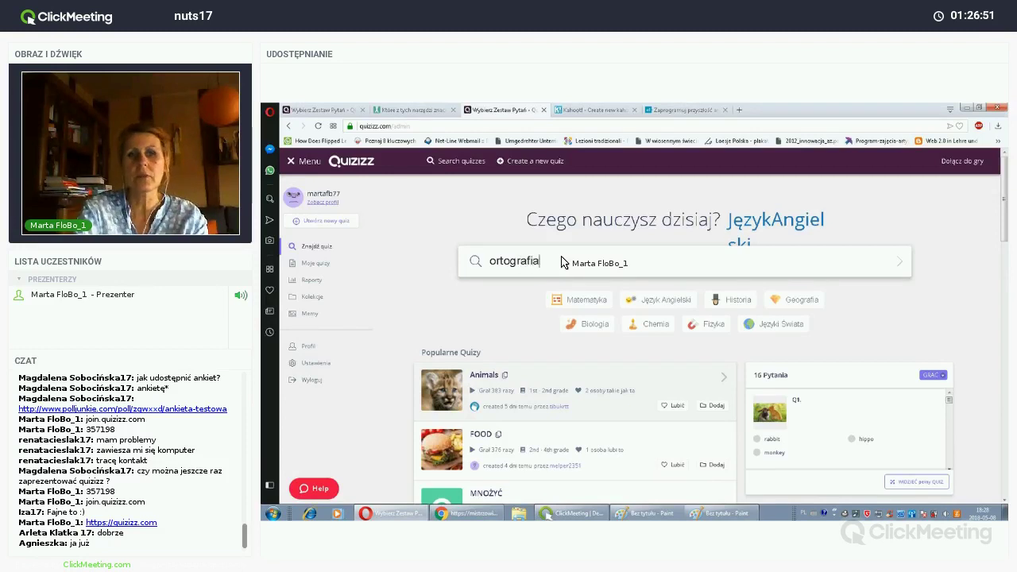
{"action": "key", "text": "Return"}
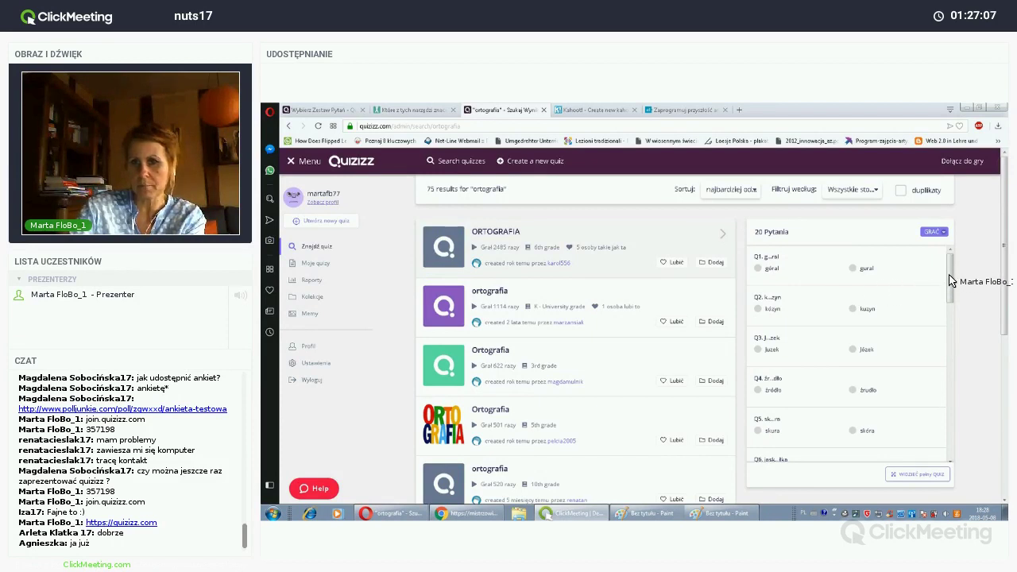
{"action": "scroll", "coordinate": [951, 288], "scroll_direction": "down", "scroll_amount": 1}
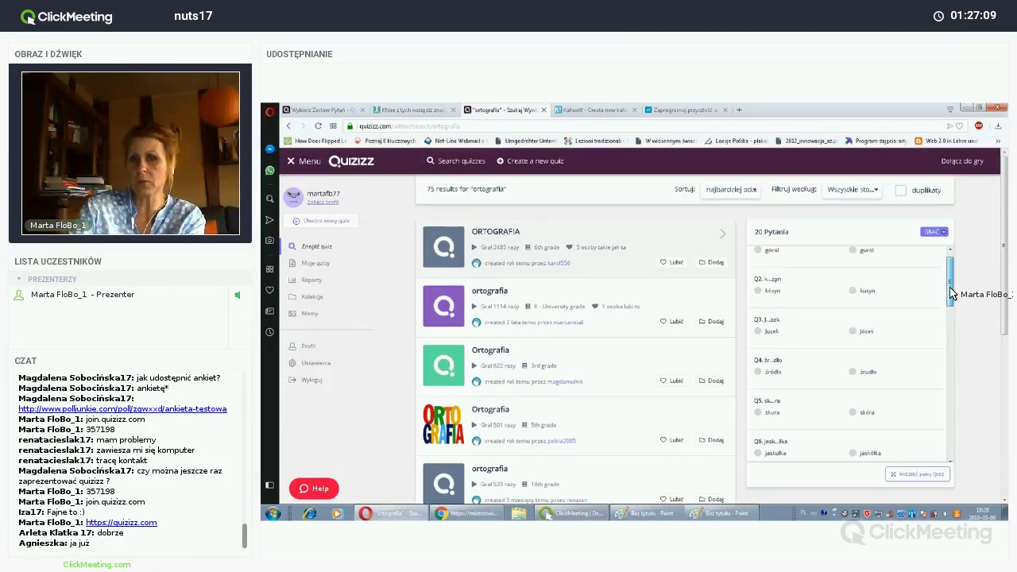
{"action": "scroll", "coordinate": [951, 332], "scroll_direction": "down", "scroll_amount": 5}
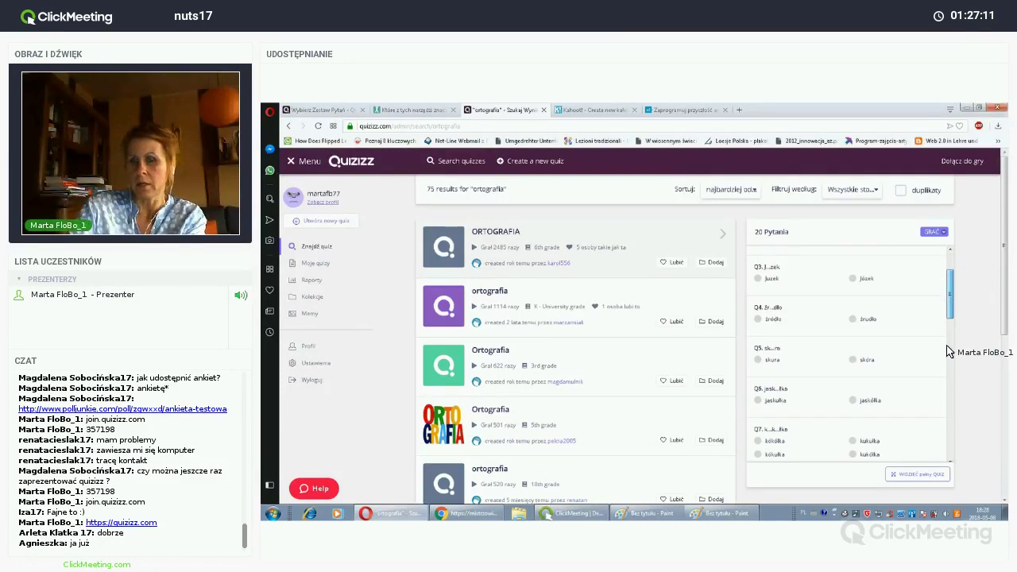
{"action": "scroll", "coordinate": [947, 362], "scroll_direction": "down", "scroll_amount": 1}
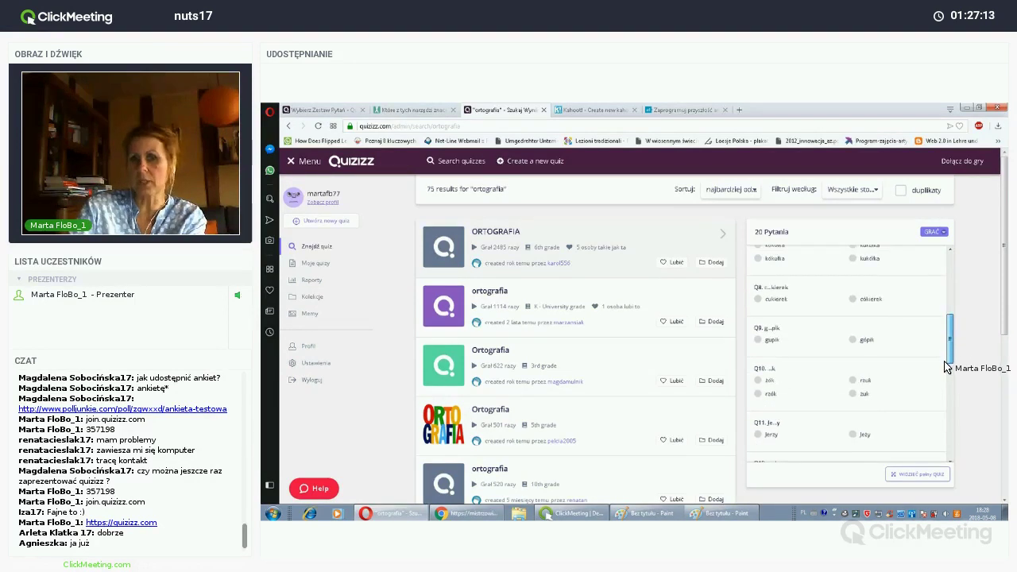
{"action": "scroll", "coordinate": [946, 368], "scroll_direction": "down", "scroll_amount": 2}
{"action": "scroll", "coordinate": [943, 422], "scroll_direction": "down", "scroll_amount": 3}
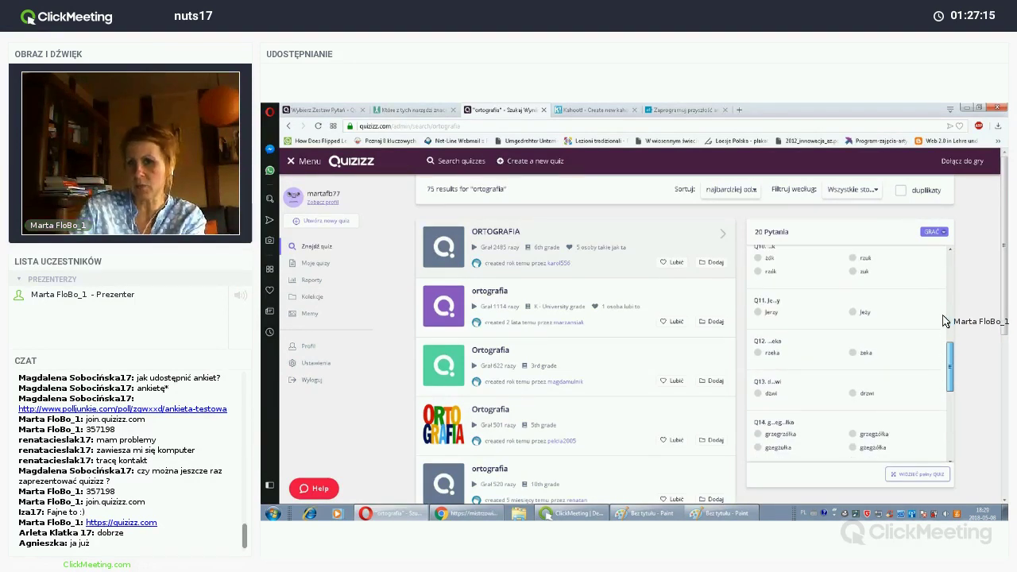
{"action": "scroll", "coordinate": [862, 278], "scroll_direction": "up", "scroll_amount": 10}
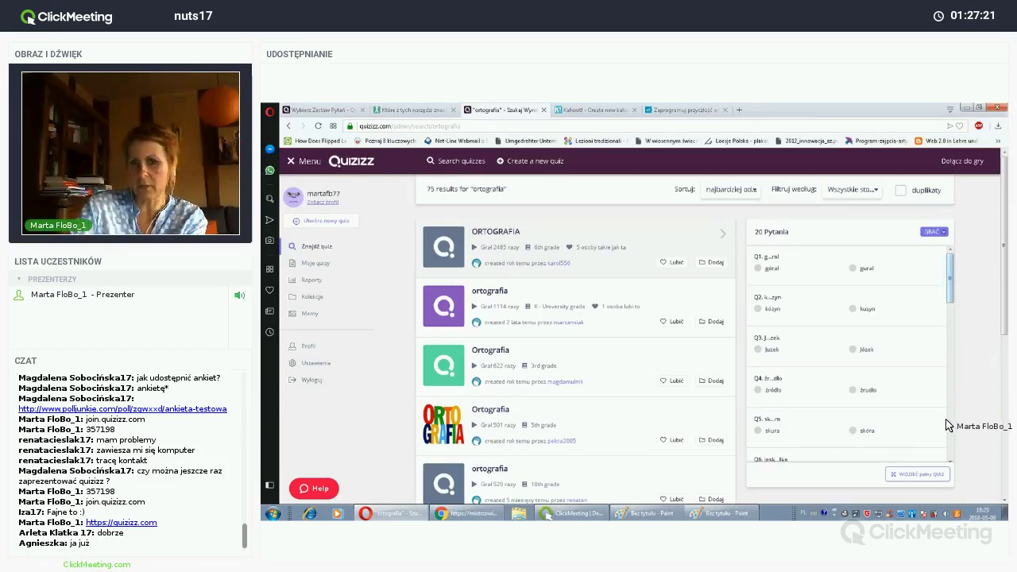
{"action": "scroll", "coordinate": [941, 292], "scroll_direction": "down", "scroll_amount": 3}
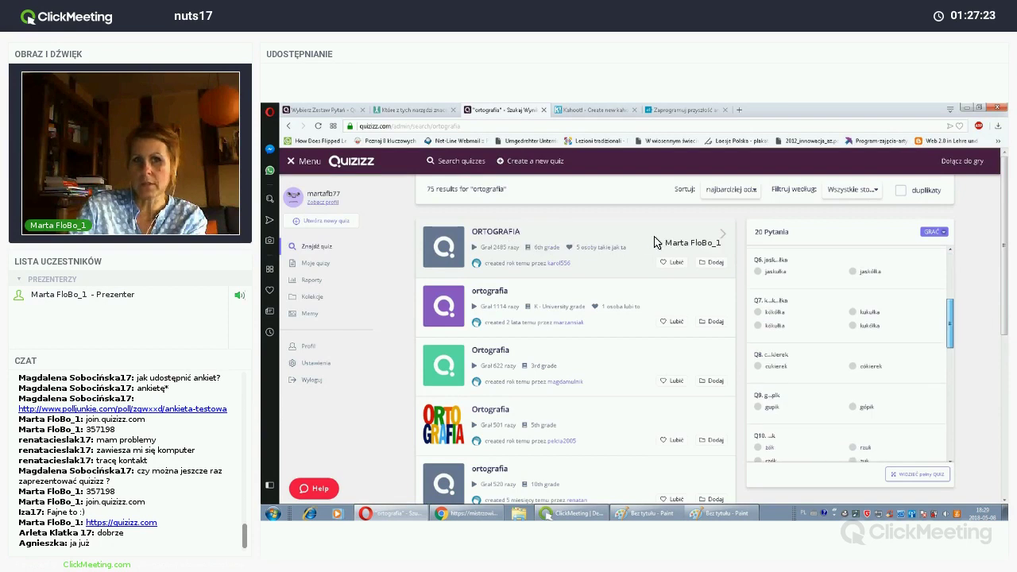
Step: Open the full ORTOGRAFIA quiz page and scroll its question list down to Pytanie 3
{"action": "left_click", "coordinate": [703, 239]}
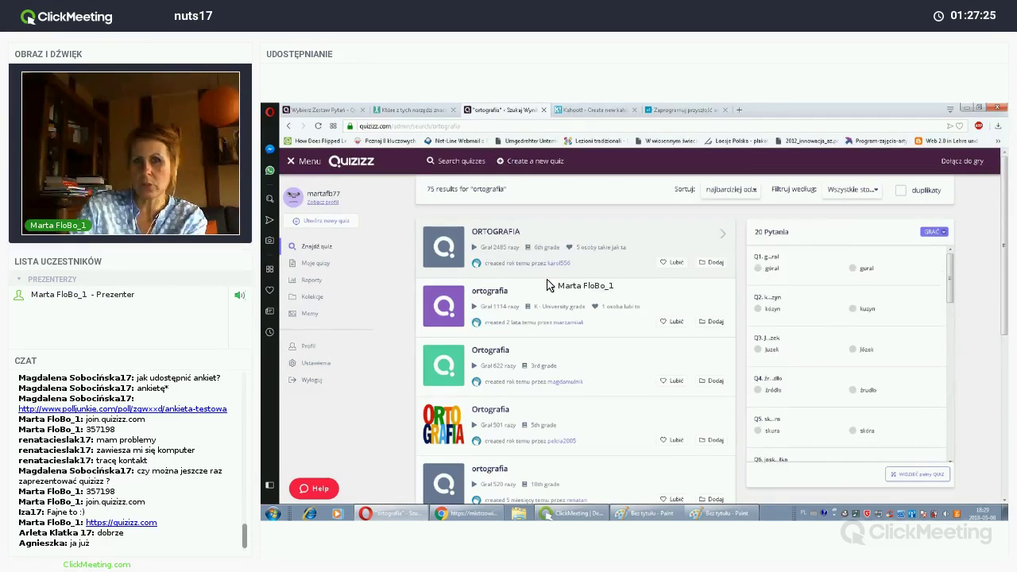
{"action": "left_click", "coordinate": [636, 249]}
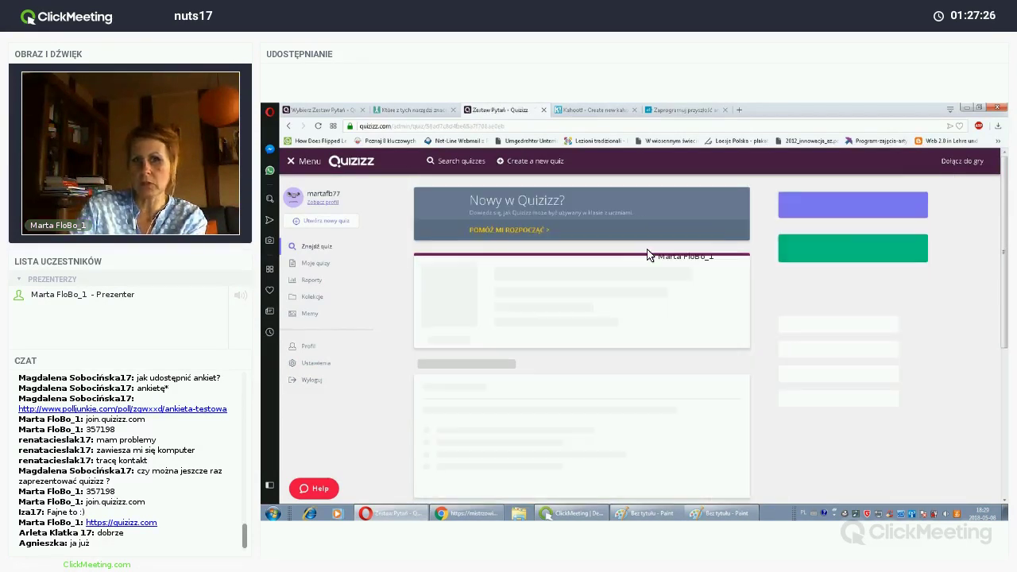
{"action": "scroll", "coordinate": [640, 283], "scroll_direction": "down", "scroll_amount": 3}
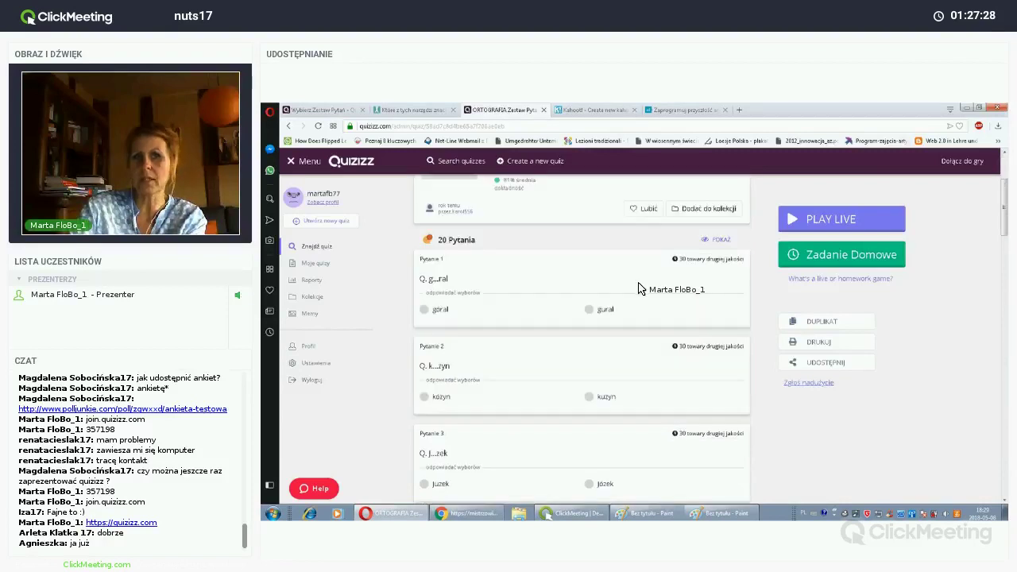
{"action": "scroll", "coordinate": [638, 287], "scroll_direction": "up", "scroll_amount": 3}
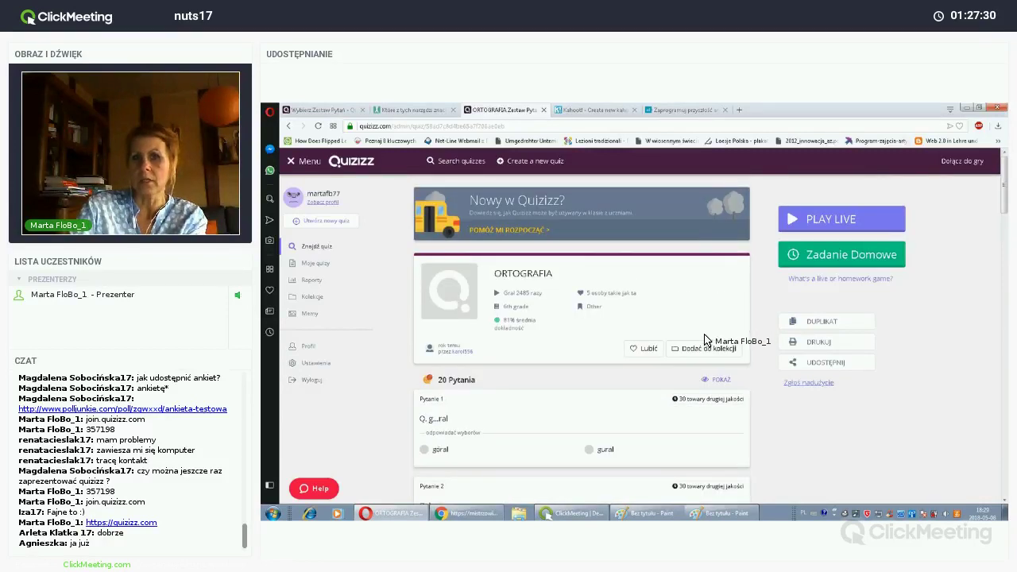
{"action": "scroll", "coordinate": [705, 340], "scroll_direction": "down", "scroll_amount": 1}
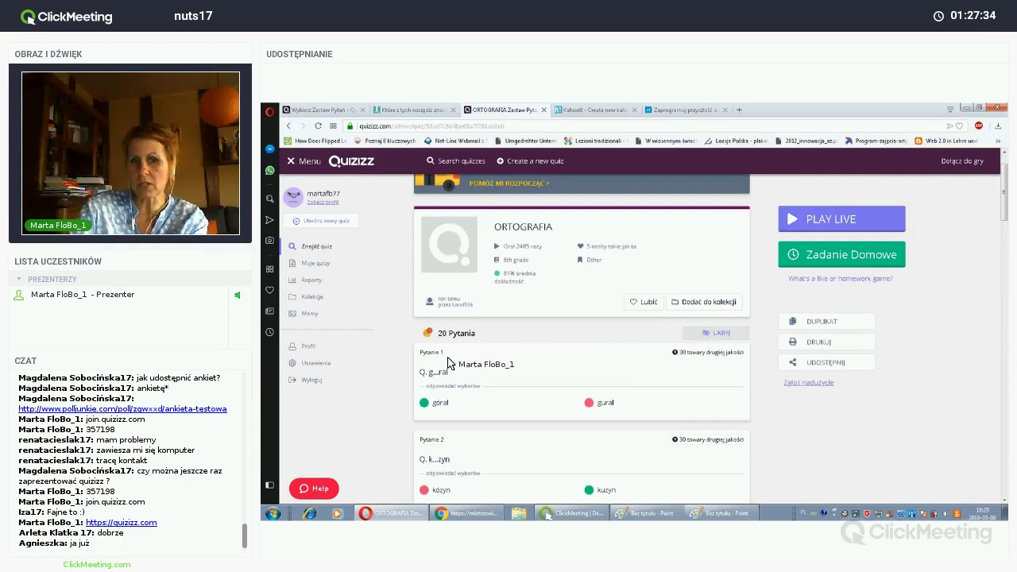
{"action": "scroll", "coordinate": [827, 418], "scroll_direction": "down", "scroll_amount": 1}
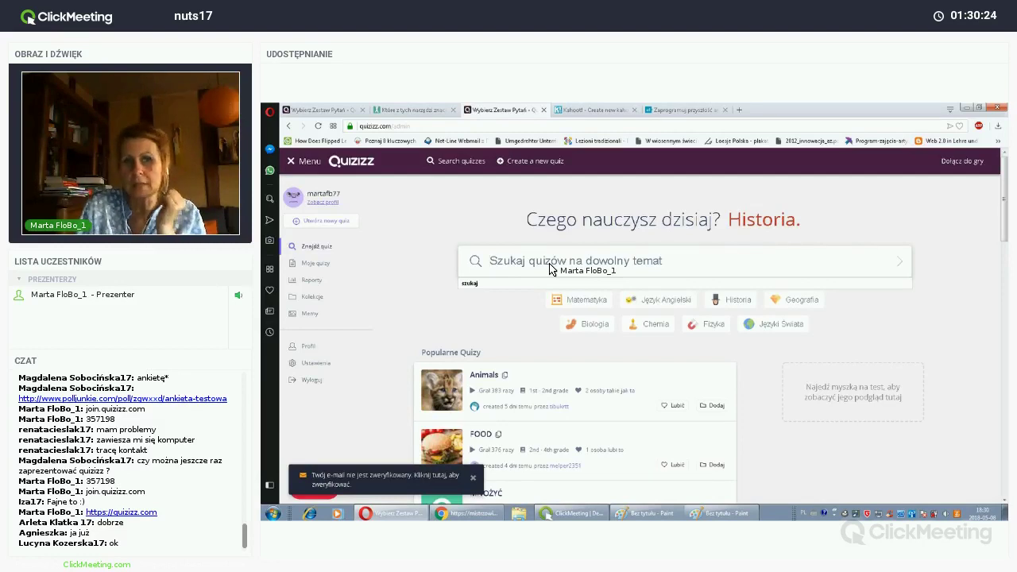
Step: Open Moje quizy from the Quizizz left sidebar
{"action": "left_click", "coordinate": [316, 263]}
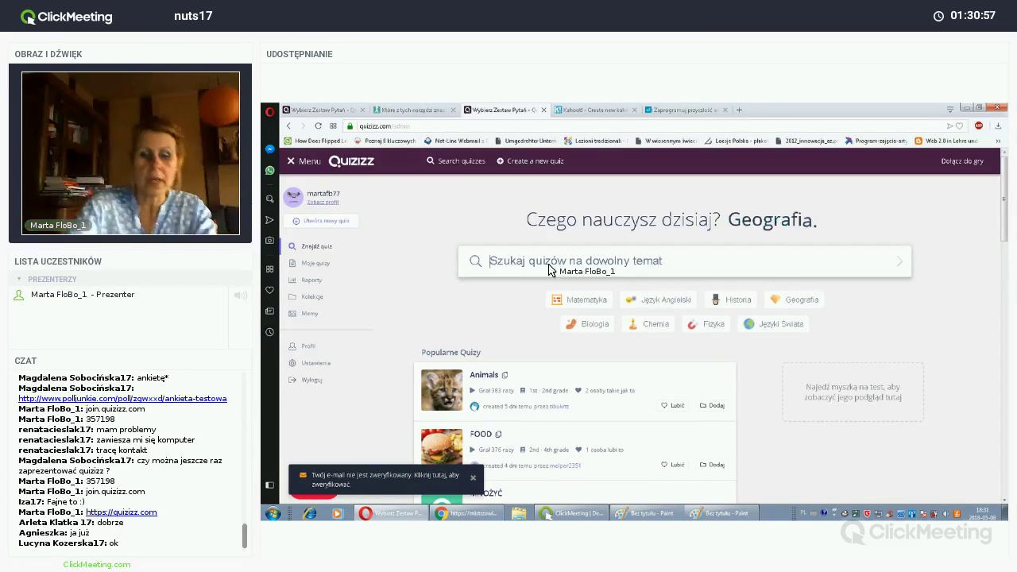
Step: Search the Quizizz library for 'dodawanie do 20', returning 6560 results
{"action": "type", "text": "ma"}
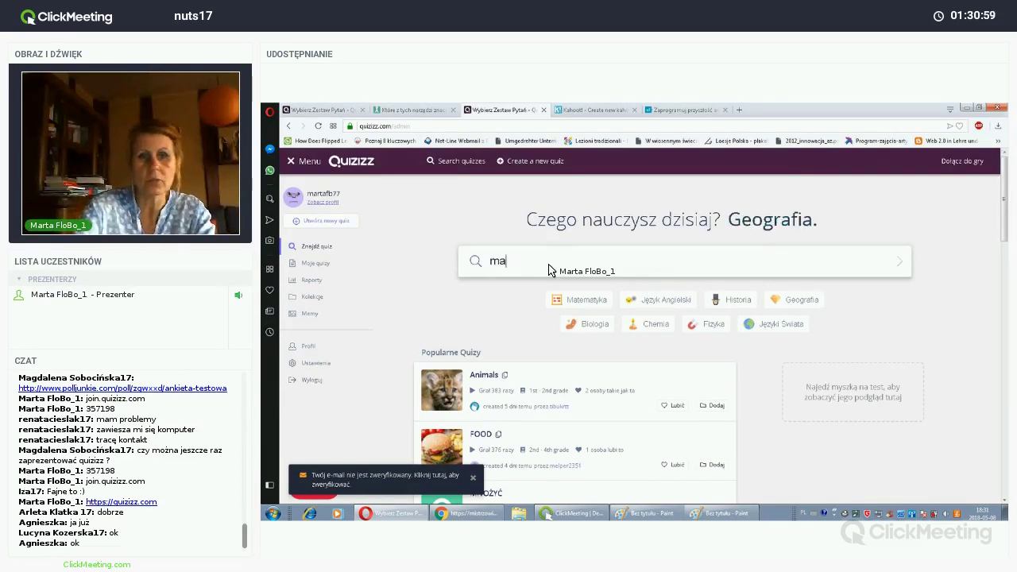
{"action": "type", "text": "temat"}
{"action": "key", "text": "ctrl+BackSpace"}
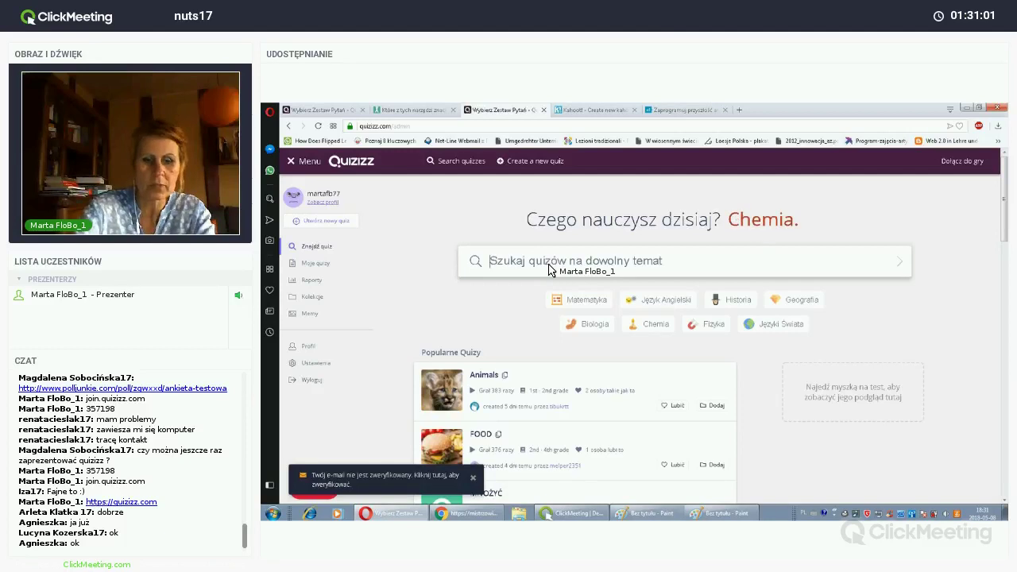
{"action": "type", "text": "dodawanie do"}
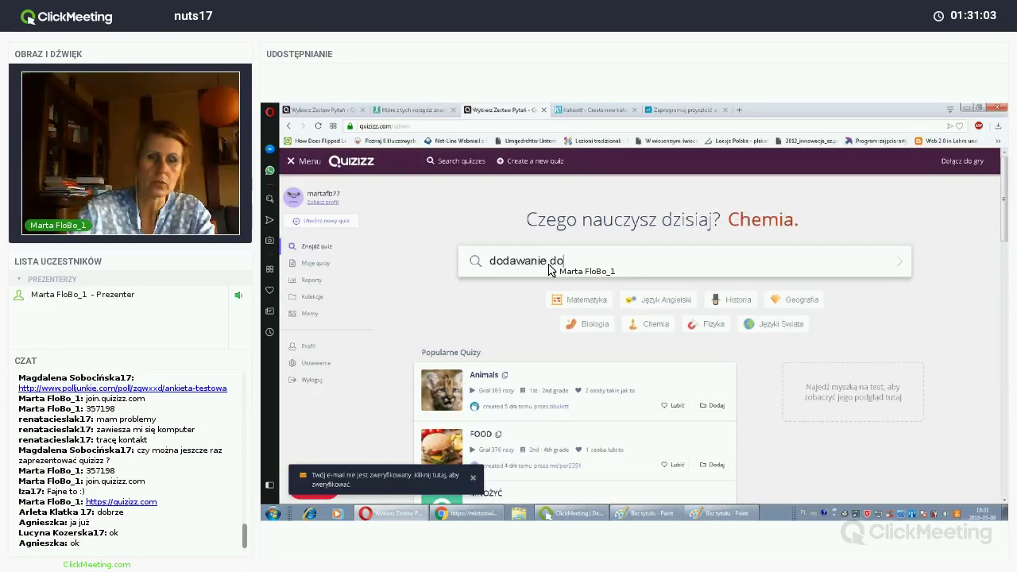
{"action": "type", "text": " 20"}
{"action": "key", "text": "Return"}
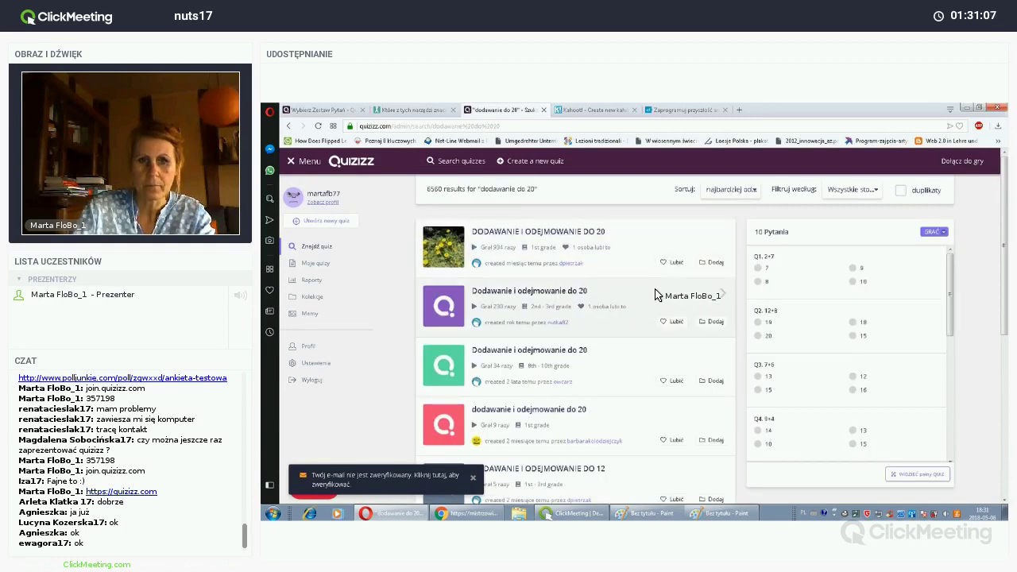
Step: Preview the 25 questions of the top result, DODAWANIE I ODEJMOWANIE DO 20
{"action": "left_click", "coordinate": [656, 264]}
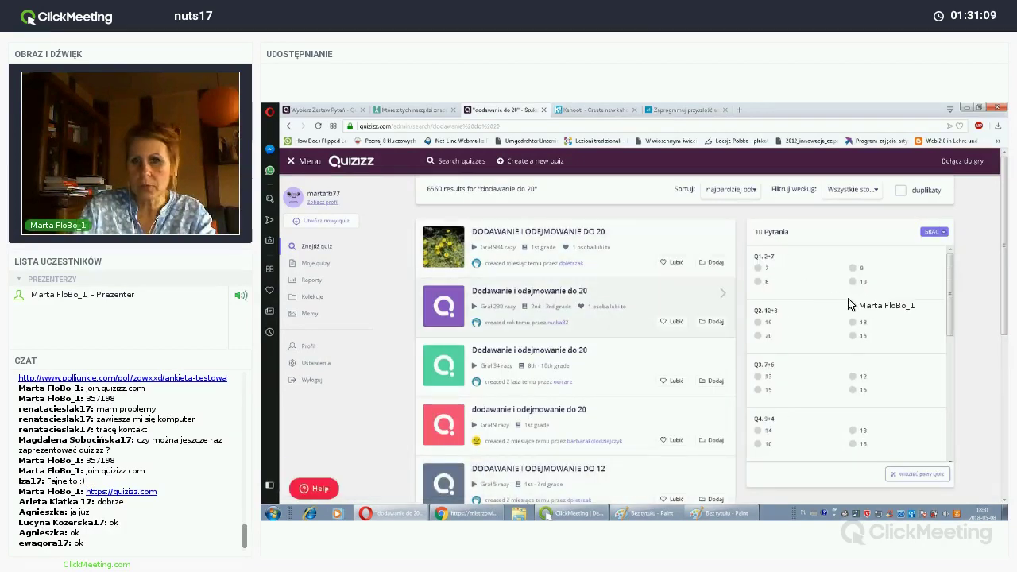
{"action": "scroll", "coordinate": [850, 305], "scroll_direction": "down", "scroll_amount": 5}
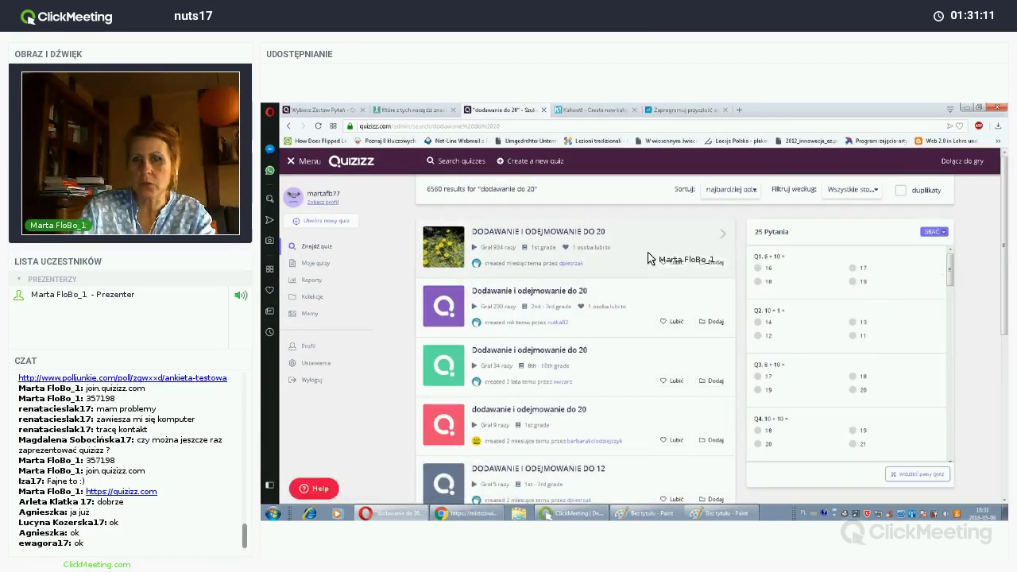
{"action": "scroll", "coordinate": [850, 354], "scroll_direction": "up", "scroll_amount": 3}
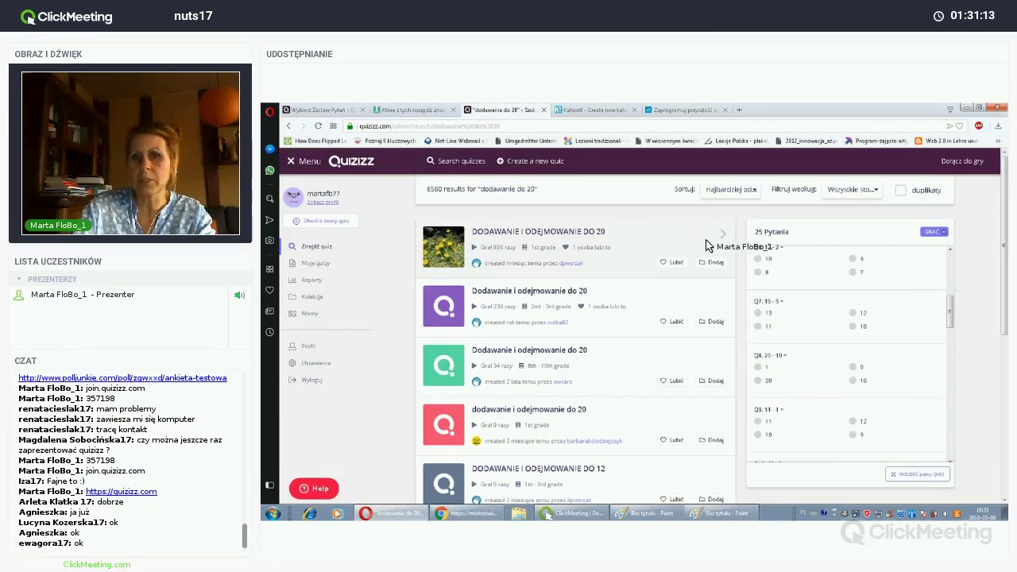
{"action": "scroll", "coordinate": [708, 248], "scroll_direction": "up", "scroll_amount": 5}
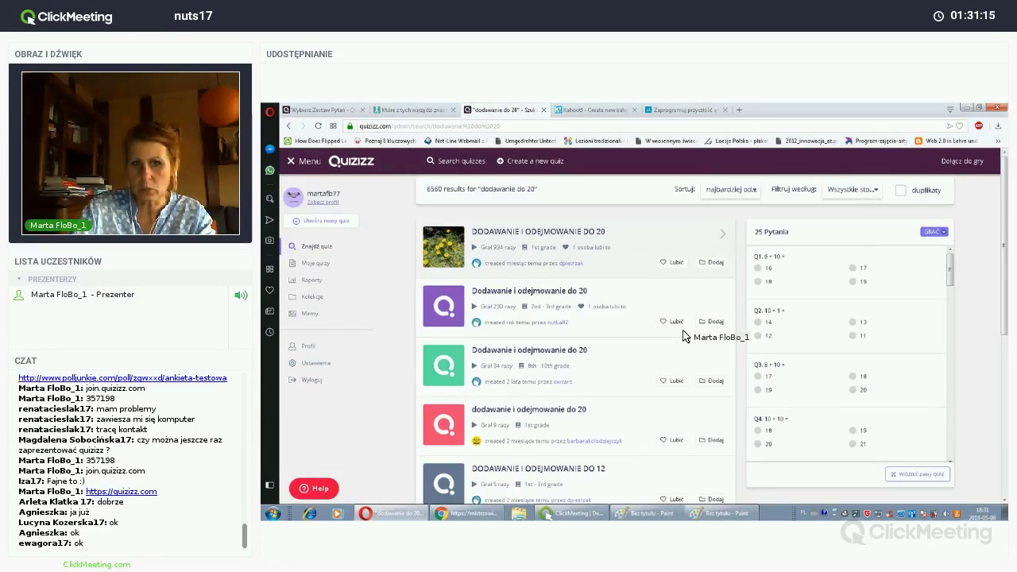
Step: Open the DODAWANIE I ODEJMOWANIE DO 20 quiz page and scroll through its questions to Pytanie 25
{"action": "left_click", "coordinate": [713, 297]}
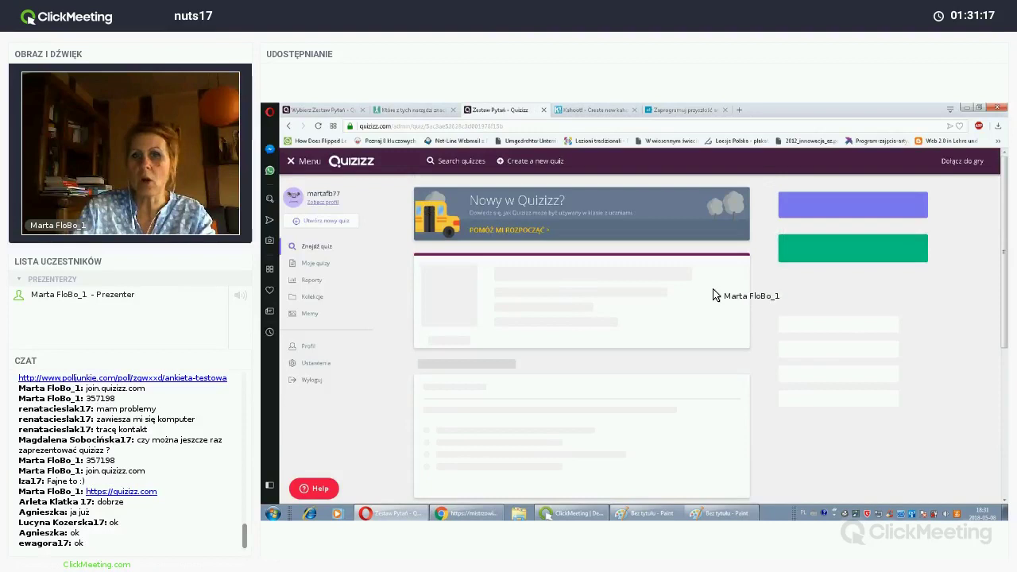
{"action": "scroll", "coordinate": [715, 296], "scroll_direction": "down", "scroll_amount": 2}
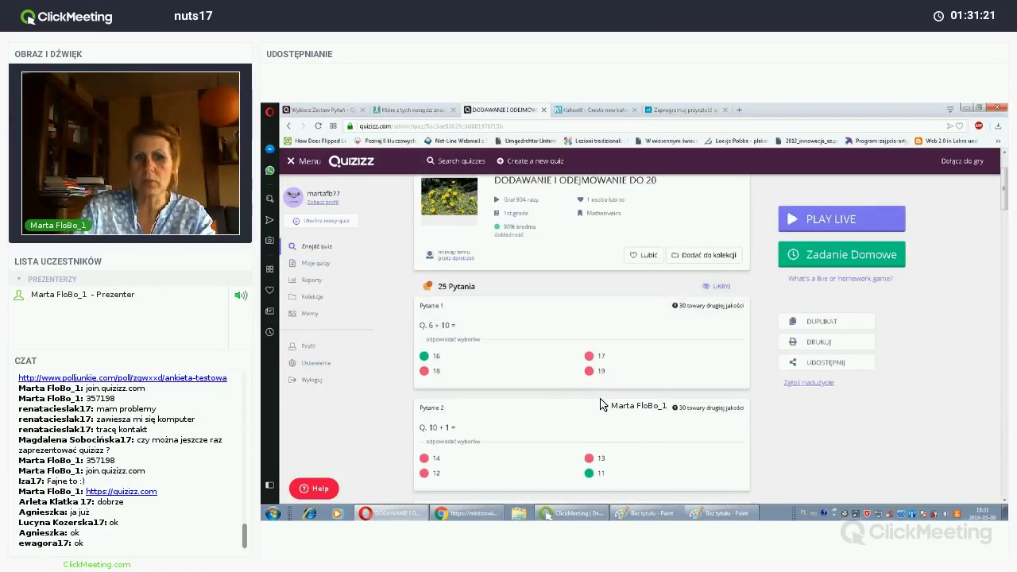
{"action": "scroll", "coordinate": [608, 399], "scroll_direction": "down", "scroll_amount": 1}
{"action": "scroll", "coordinate": [606, 397], "scroll_direction": "down", "scroll_amount": 2}
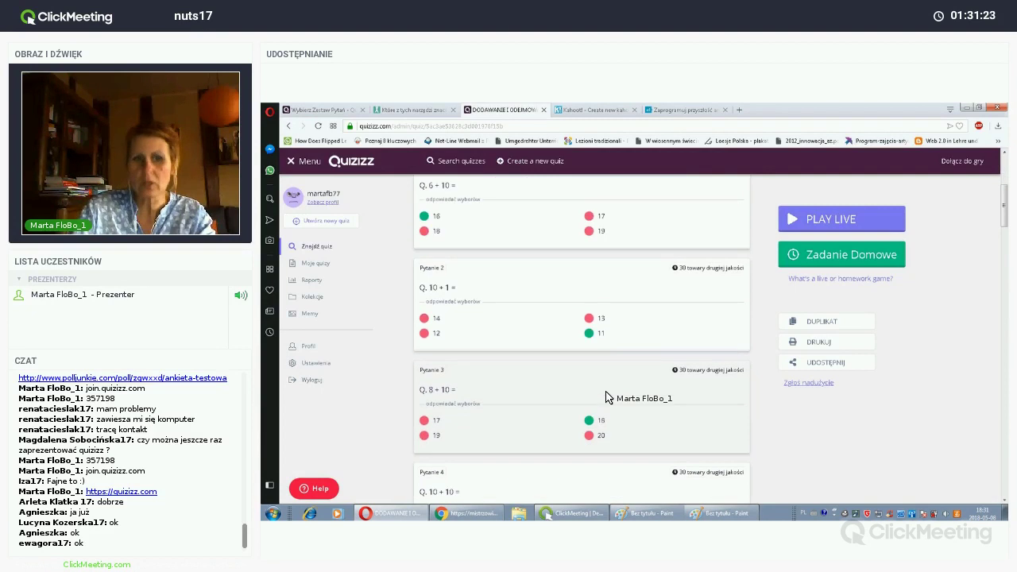
{"action": "scroll", "coordinate": [606, 397], "scroll_direction": "down", "scroll_amount": 12}
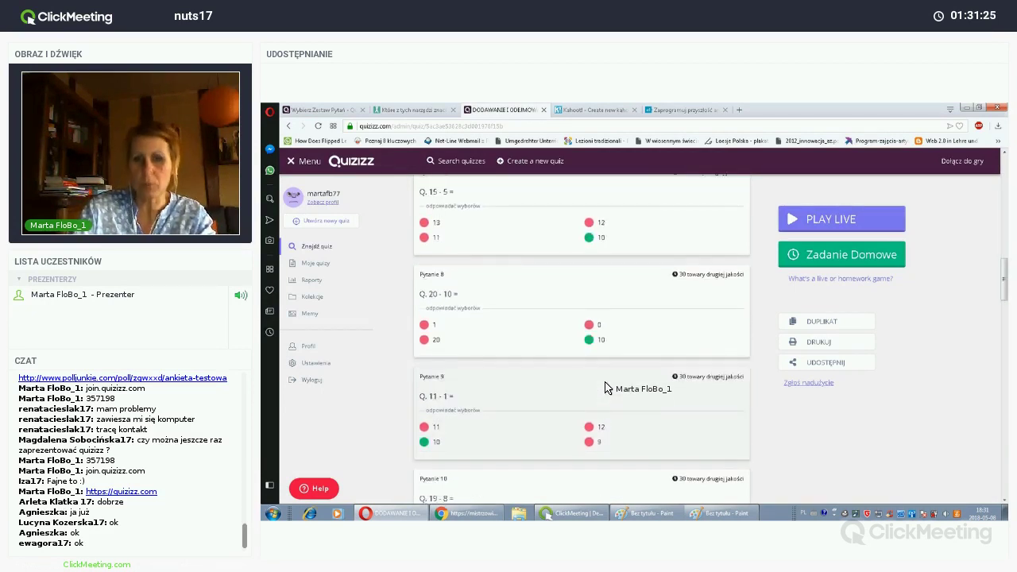
{"action": "scroll", "coordinate": [609, 382], "scroll_direction": "down", "scroll_amount": 1}
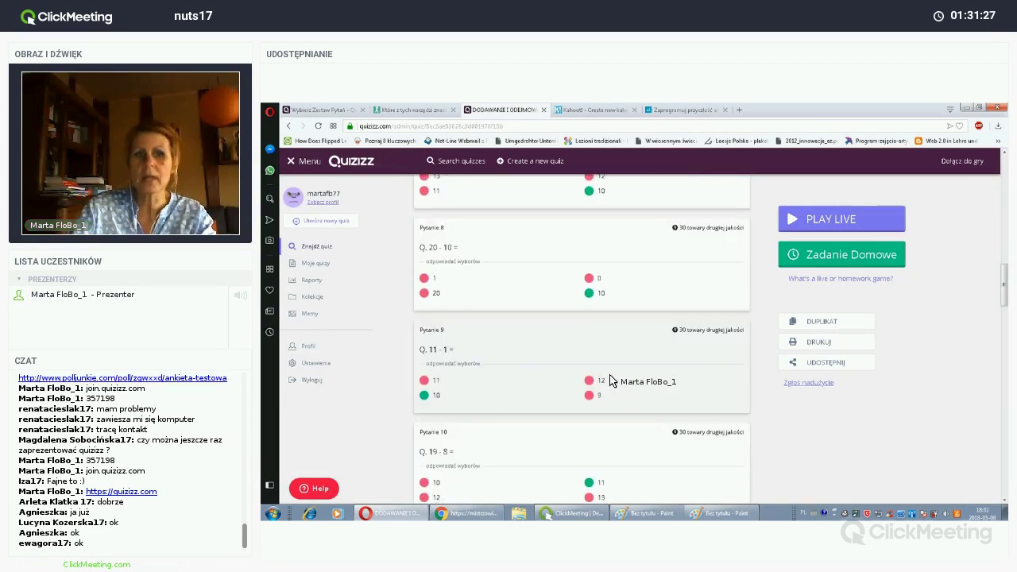
{"action": "scroll", "coordinate": [610, 382], "scroll_direction": "down", "scroll_amount": 20}
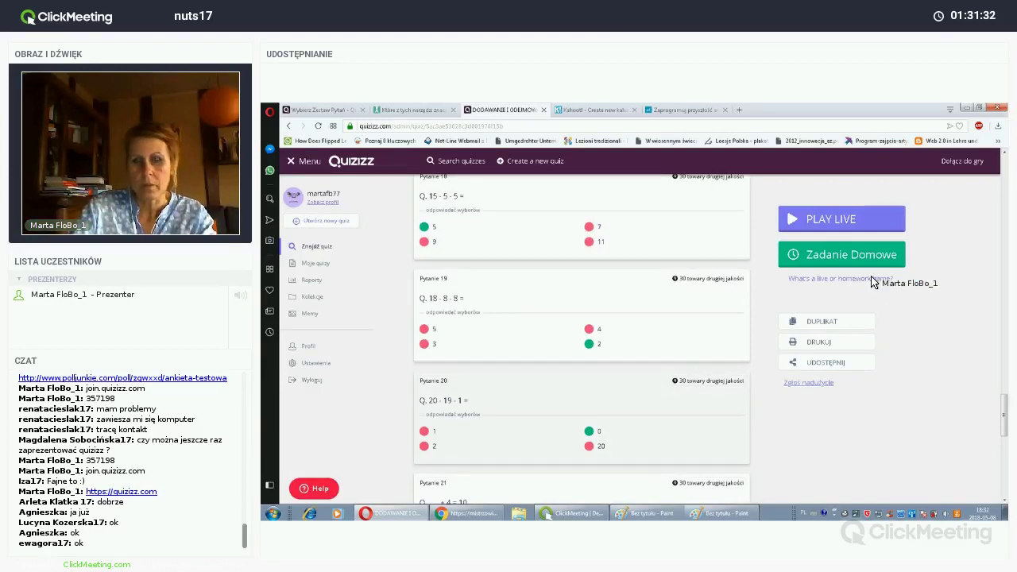
{"action": "scroll", "coordinate": [802, 286], "scroll_direction": "down", "scroll_amount": 7}
{"action": "scroll", "coordinate": [833, 320], "scroll_direction": "down", "scroll_amount": 2}
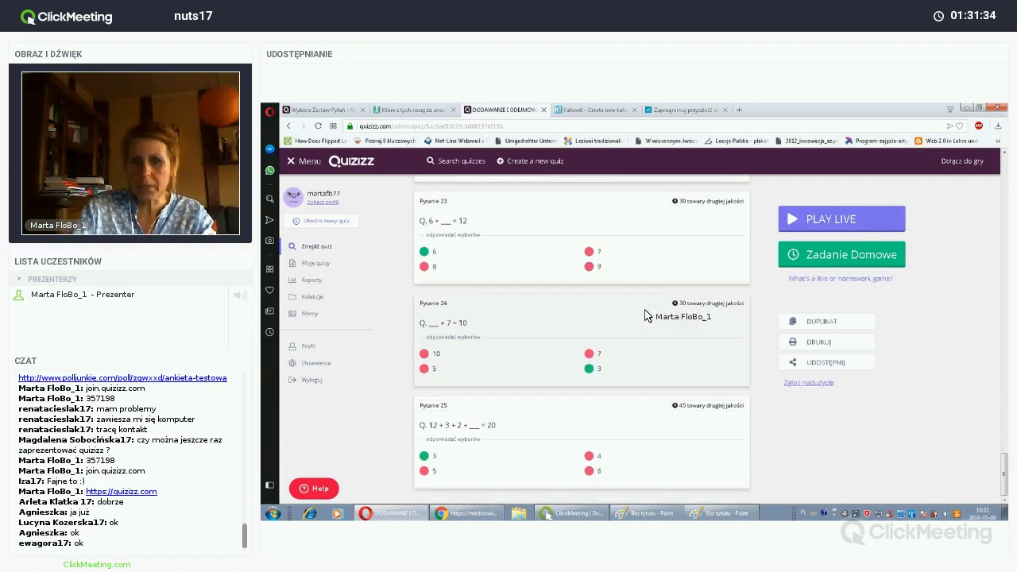
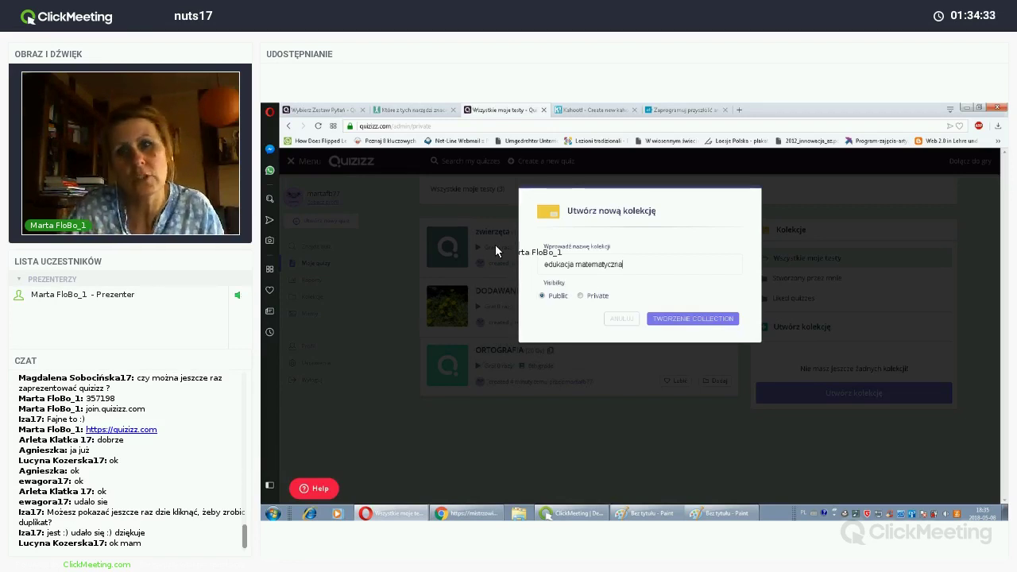
Step: Create the edukacja matematyczna collection, file DODAWANIE I ODEJMOWANIE DO 20 in it, and view Kolekcje
{"action": "left_click", "coordinate": [675, 321]}
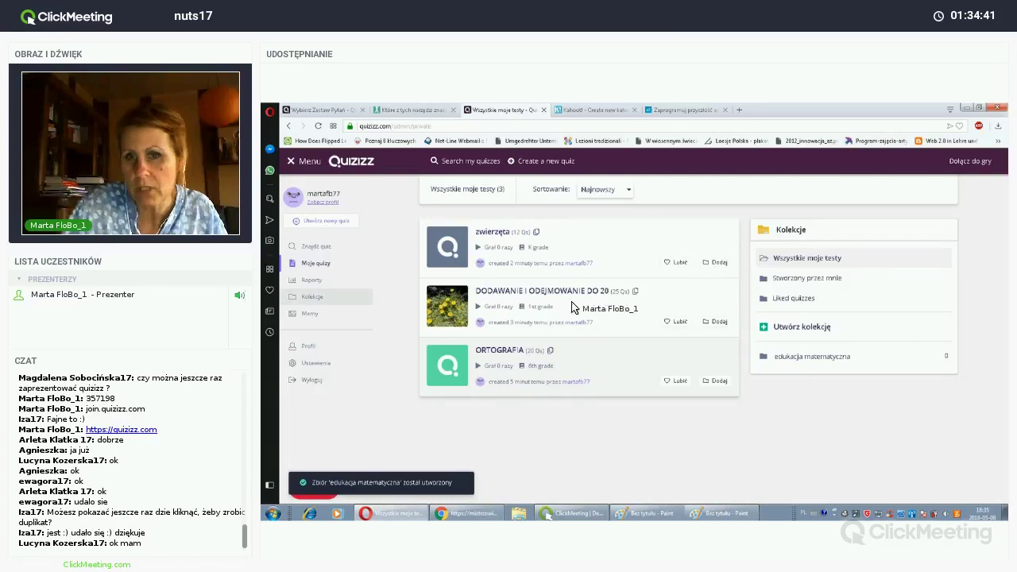
{"action": "left_click", "coordinate": [705, 324]}
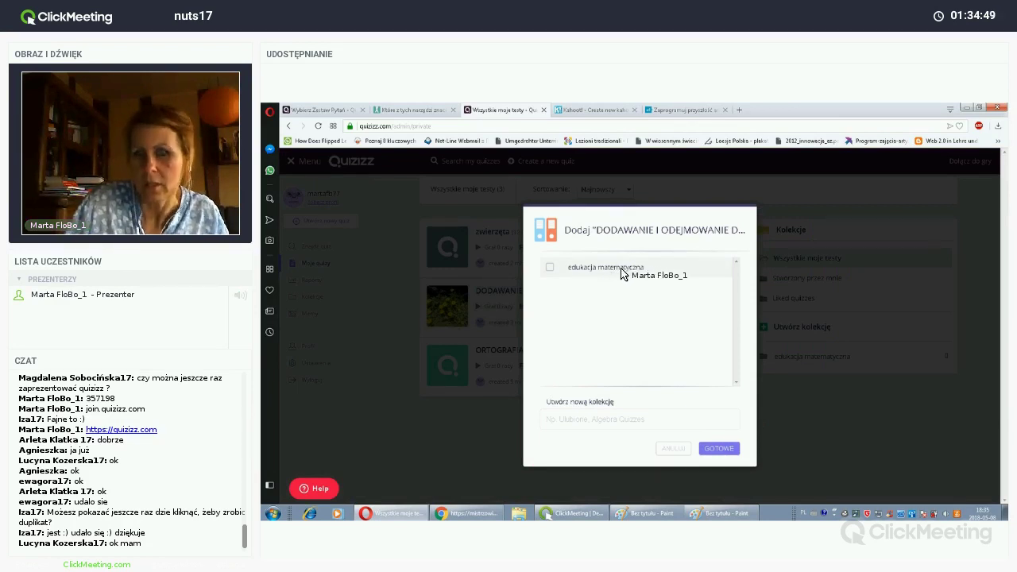
{"action": "left_click", "coordinate": [613, 271]}
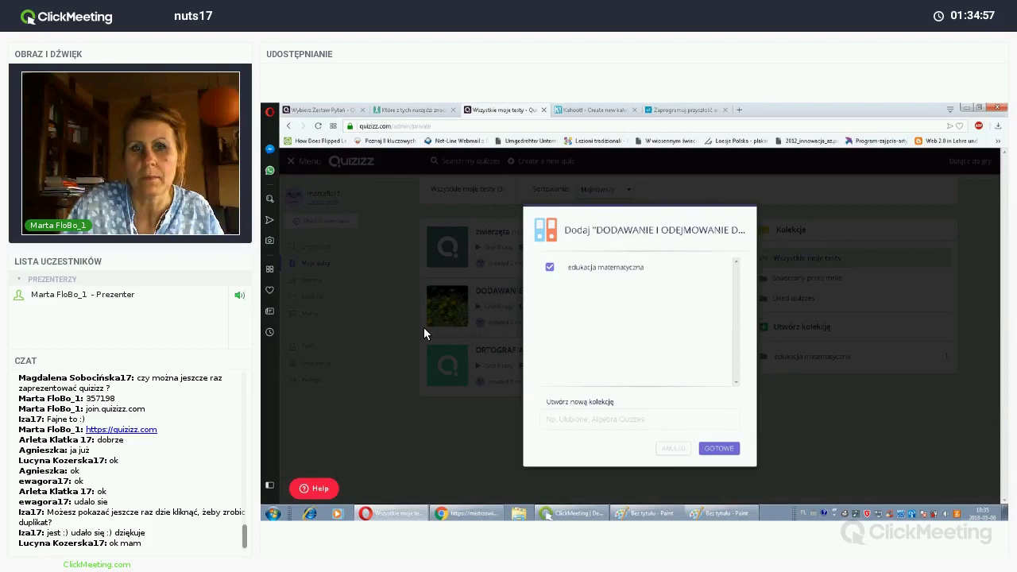
{"action": "left_click", "coordinate": [330, 302]}
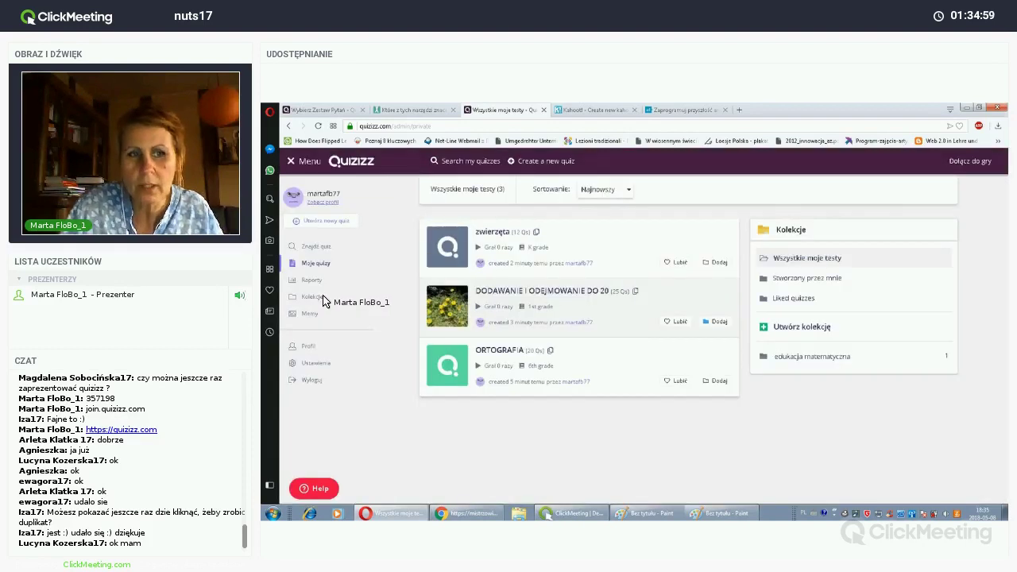
{"action": "left_click", "coordinate": [318, 297]}
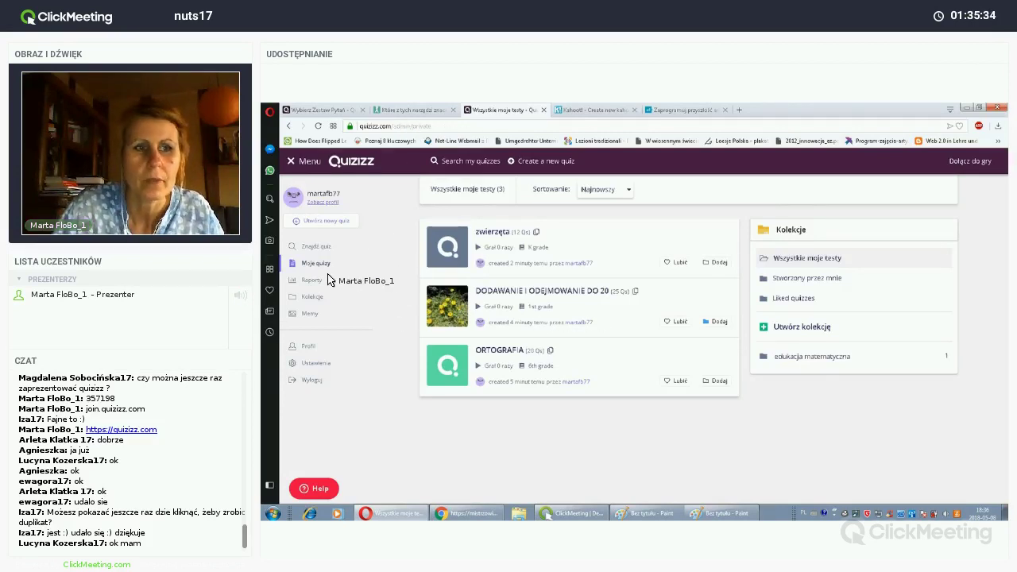
Step: Switch to the first browser tab showing the Quizizz search page with Ctrl+1
{"action": "key", "text": "ctrl+1"}
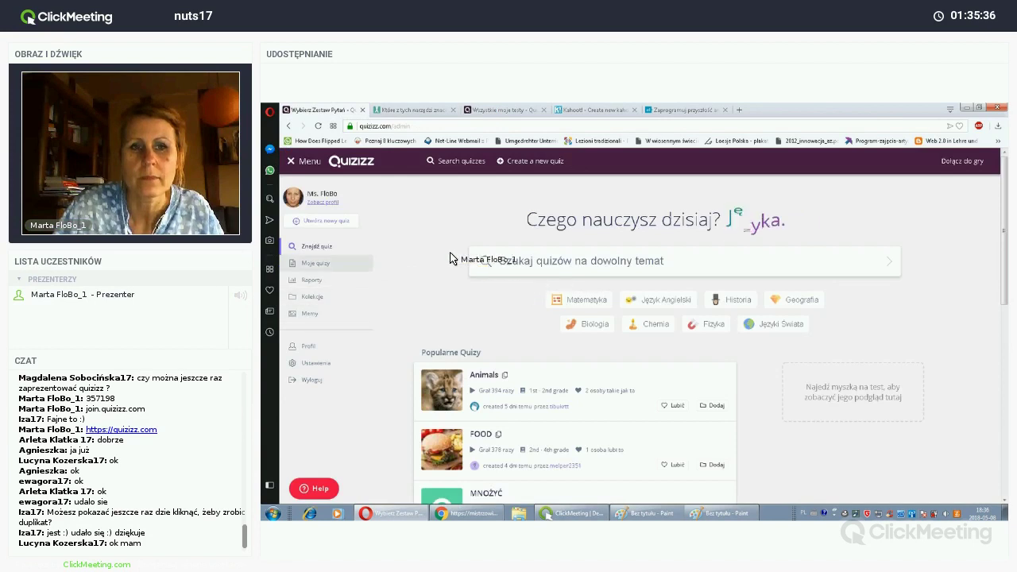
Step: Show the Moje quizy list after briefly checking the ClickMeeting window
{"action": "left_click", "coordinate": [315, 263]}
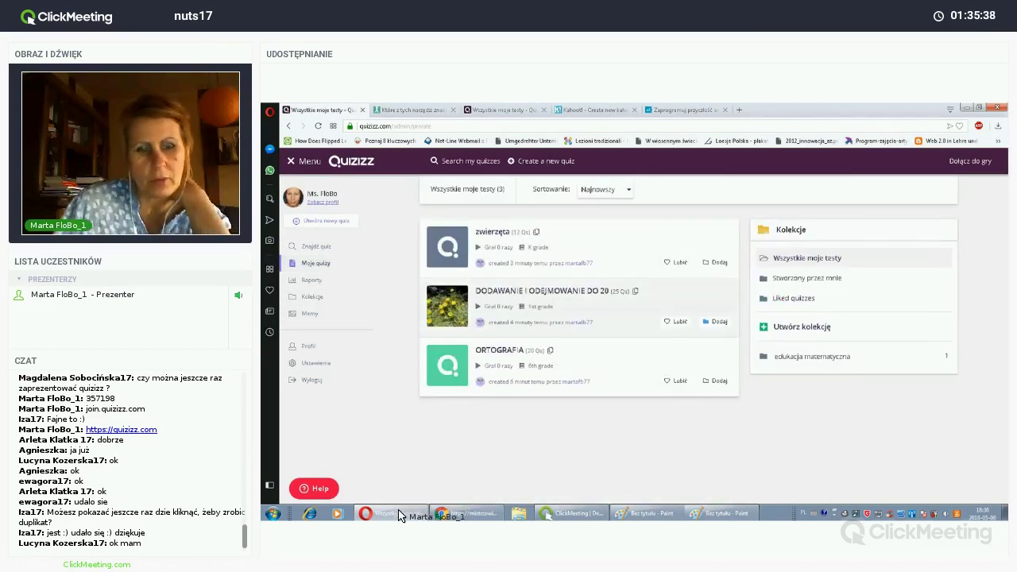
{"action": "left_click", "coordinate": [460, 514]}
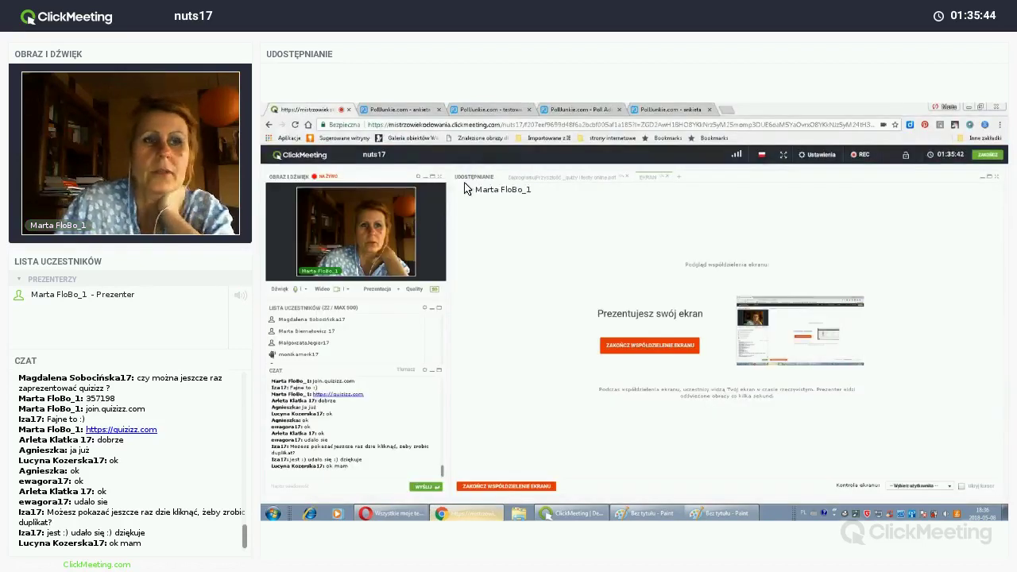
{"action": "key", "text": "alt+Tab"}
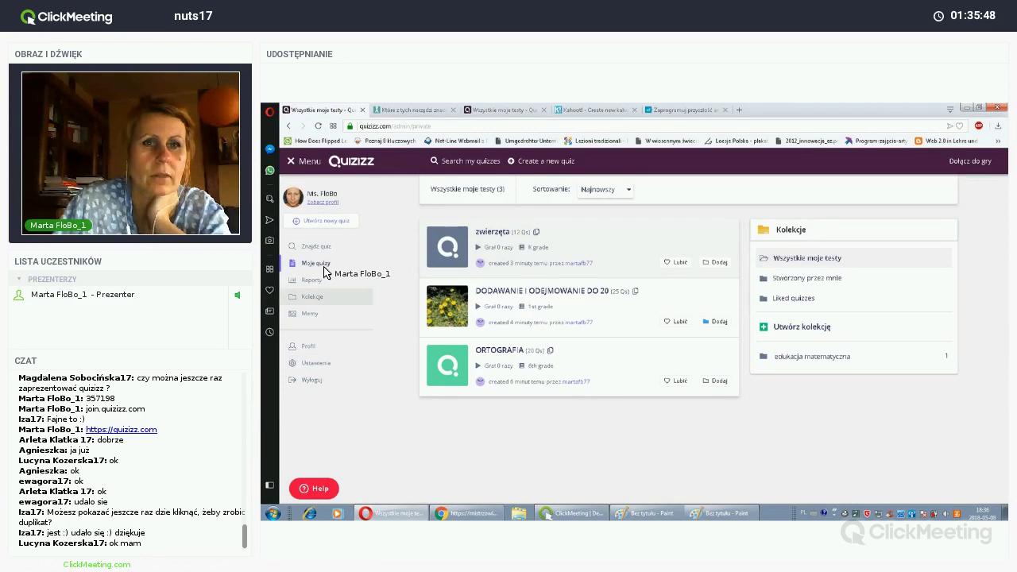
{"action": "left_click", "coordinate": [325, 264]}
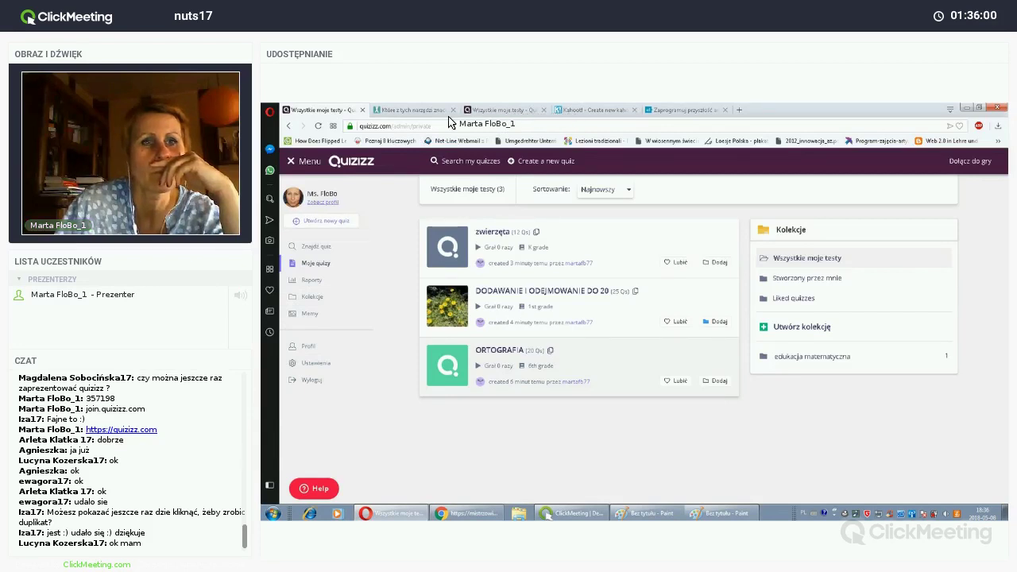
{"action": "left_click", "coordinate": [508, 111]}
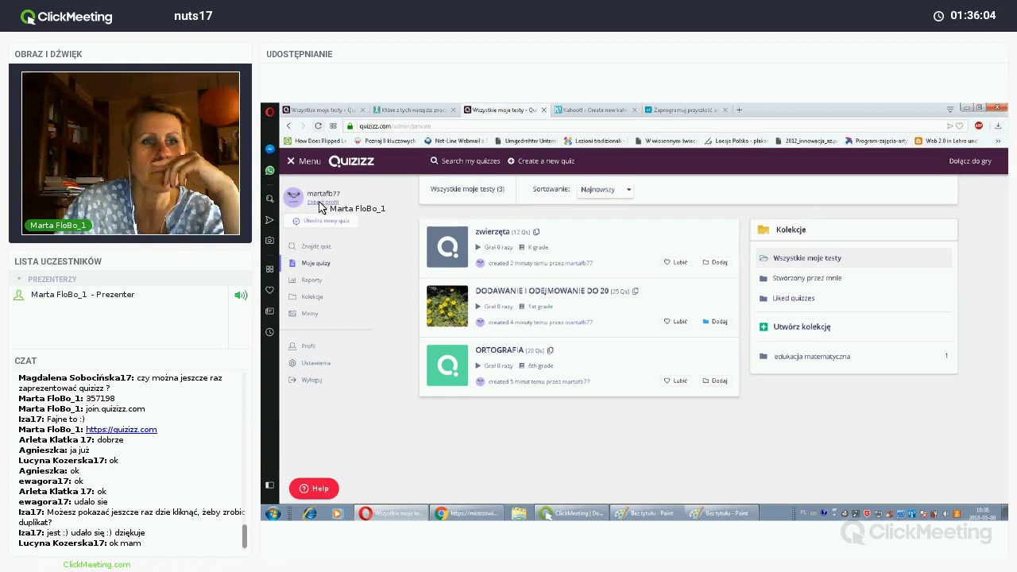
Step: Reload Moje quizy and open the zwierzęta quiz with its 12 questions
{"action": "left_click", "coordinate": [318, 264]}
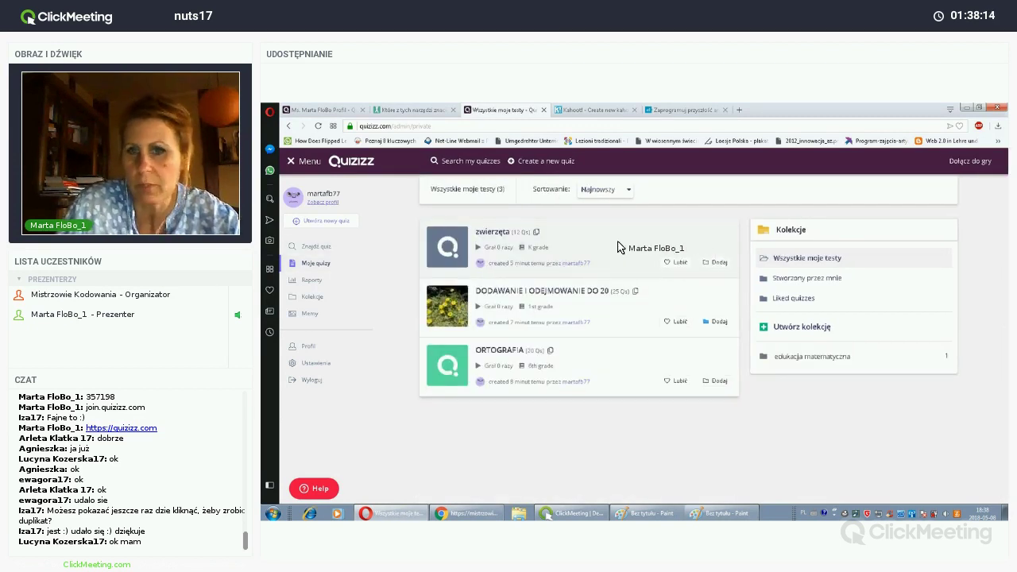
{"action": "left_click", "coordinate": [563, 247]}
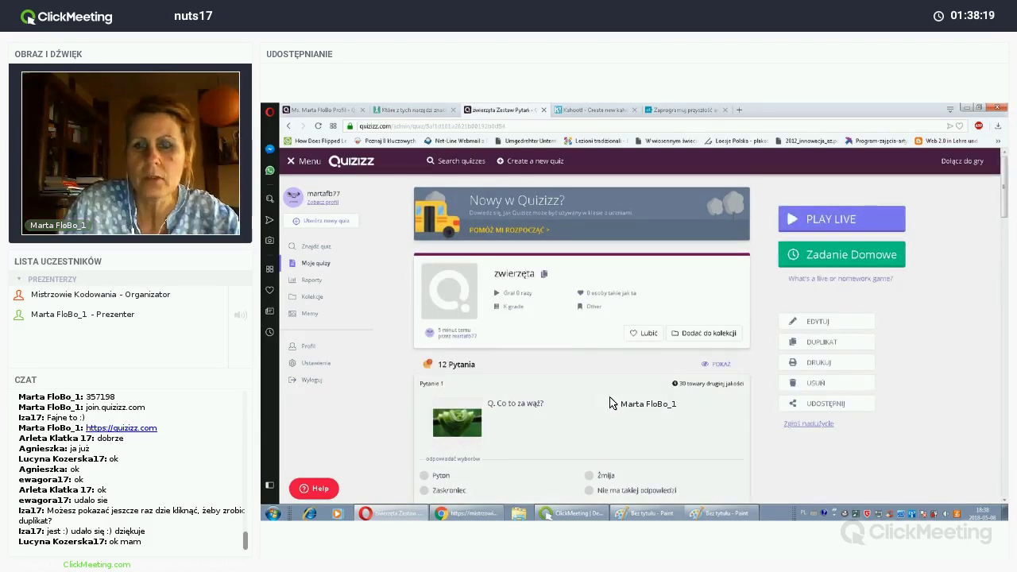
Step: Scroll through the DODAWANIE I ODEJMOWANIE DO 20 quiz page listing its 25 questions
{"action": "scroll", "coordinate": [603, 318], "scroll_direction": "down", "scroll_amount": 3}
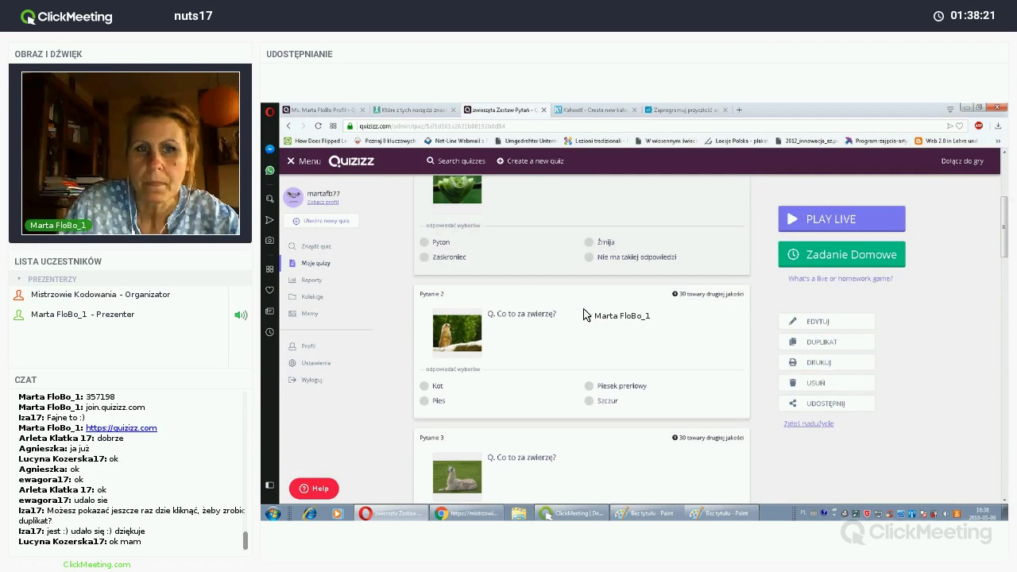
{"action": "scroll", "coordinate": [584, 315], "scroll_direction": "up", "scroll_amount": 3}
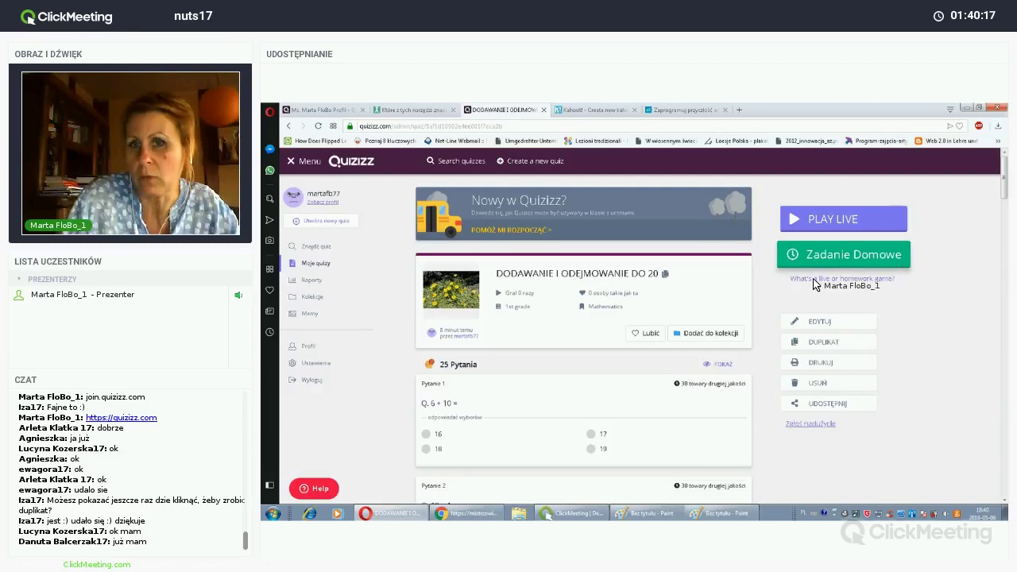
Step: Set up a Zadanie Domowe assignment with its deadline at maj 9, 06:00 PM
{"action": "left_click", "coordinate": [843, 255]}
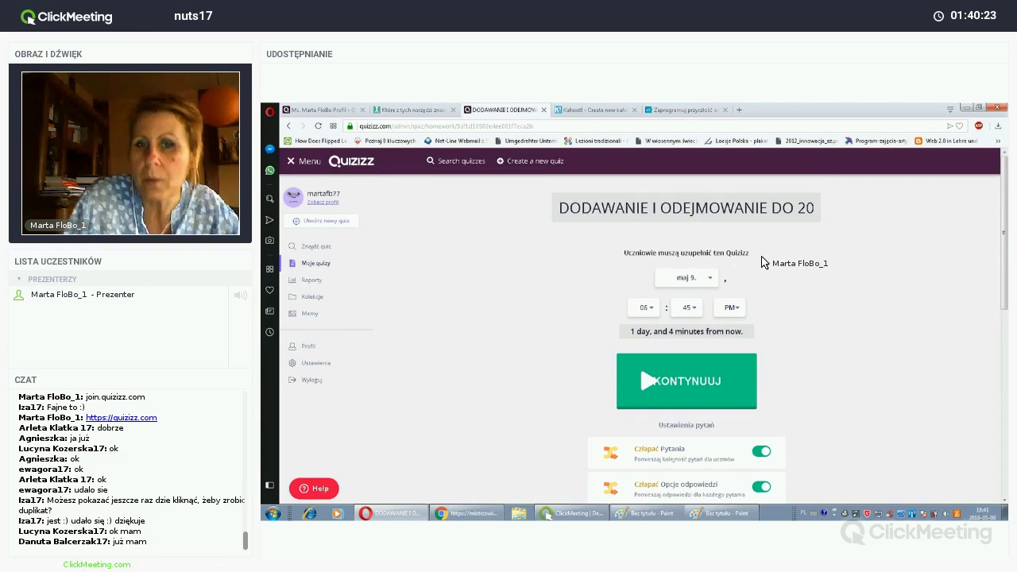
{"action": "left_click", "coordinate": [711, 279]}
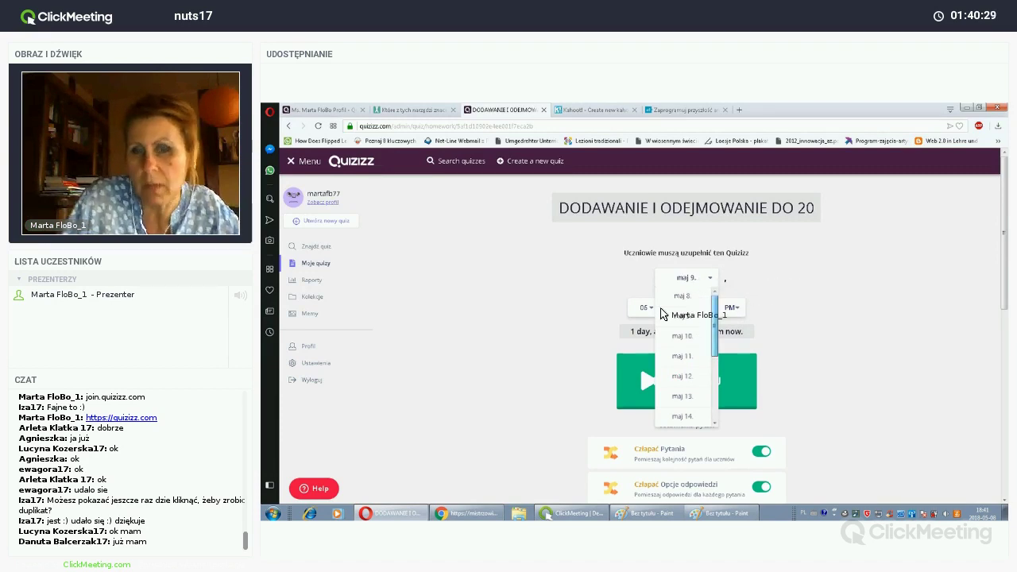
{"action": "left_click", "coordinate": [654, 359]}
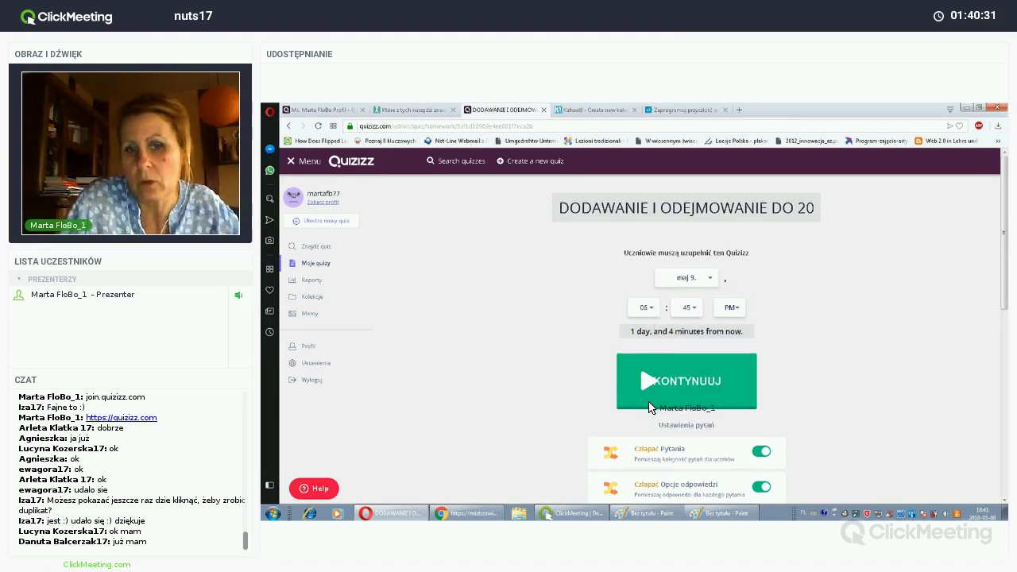
{"action": "left_click", "coordinate": [644, 308]}
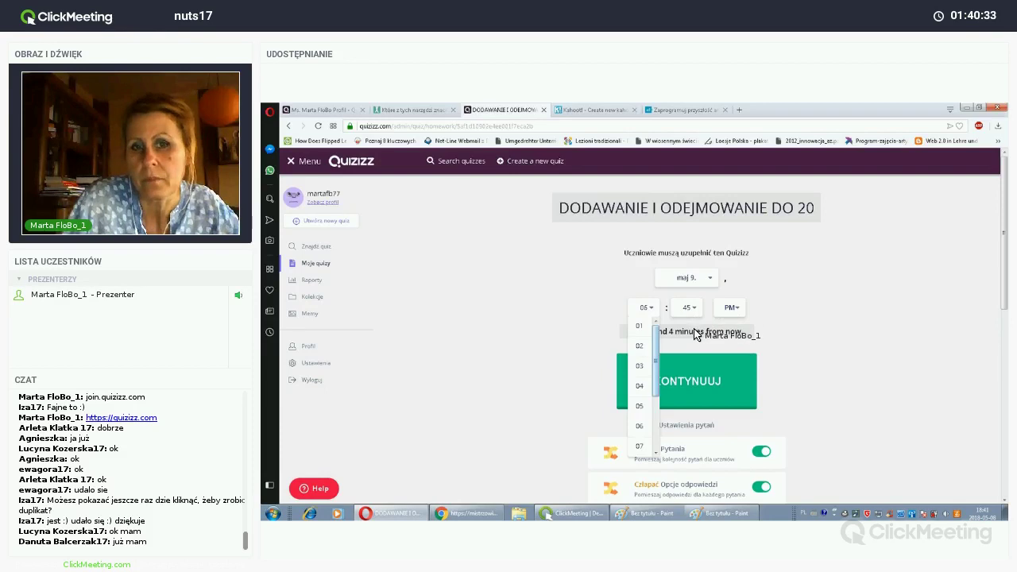
{"action": "left_click", "coordinate": [687, 308]}
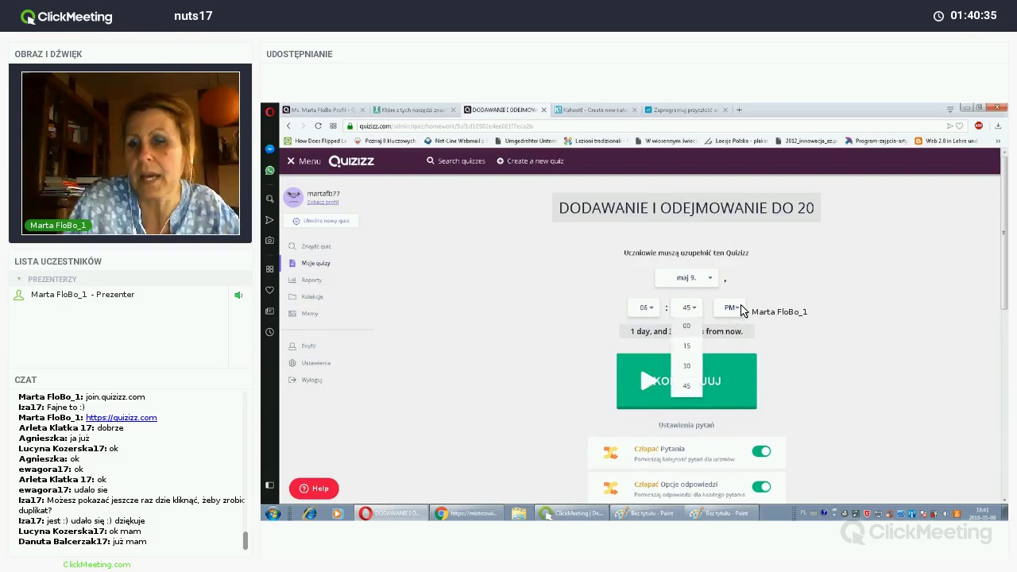
{"action": "left_click", "coordinate": [687, 323]}
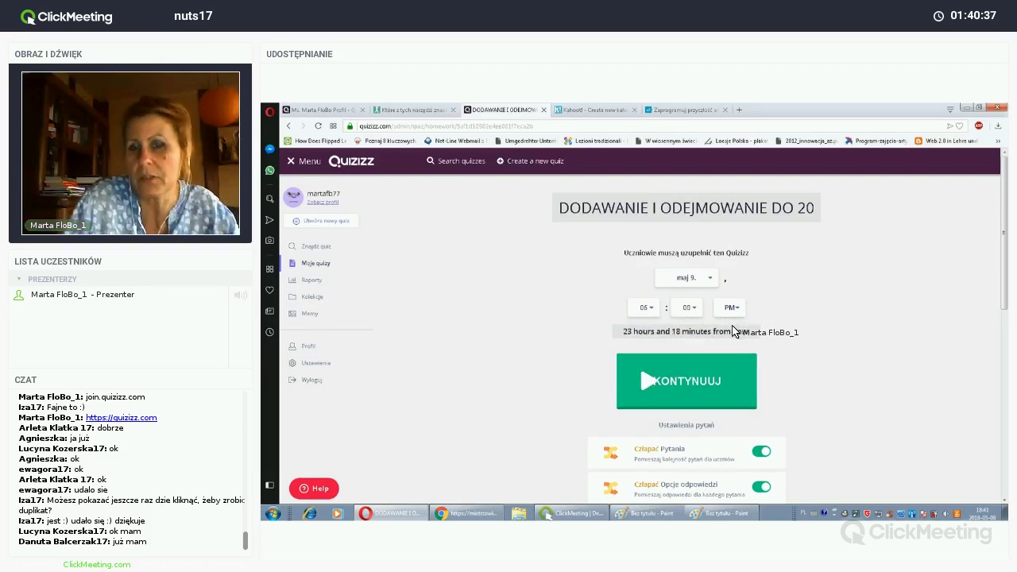
{"action": "left_click", "coordinate": [729, 307]}
{"action": "left_click", "coordinate": [729, 323]}
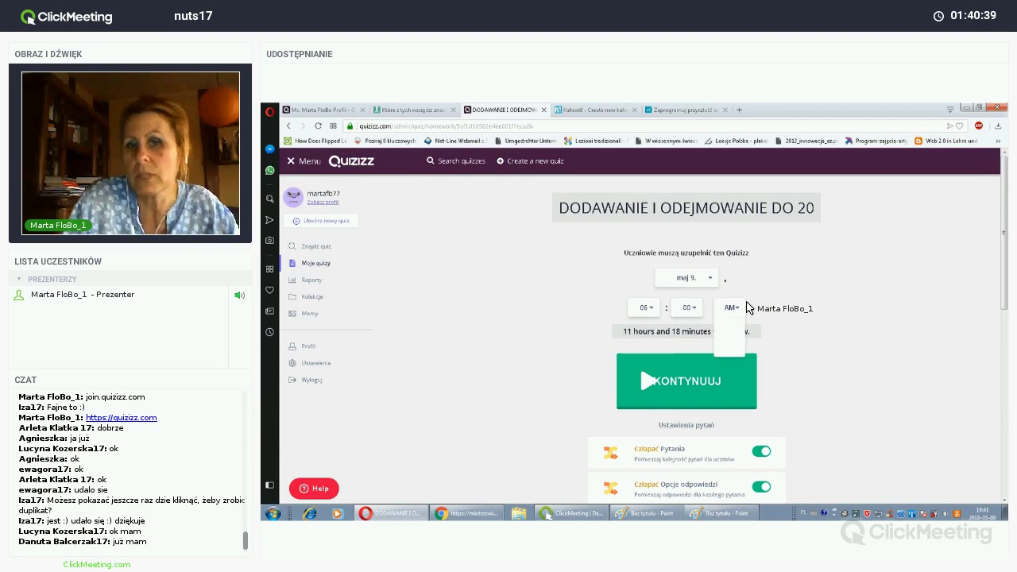
{"action": "key", "text": "Down"}
{"action": "key", "text": "Return"}
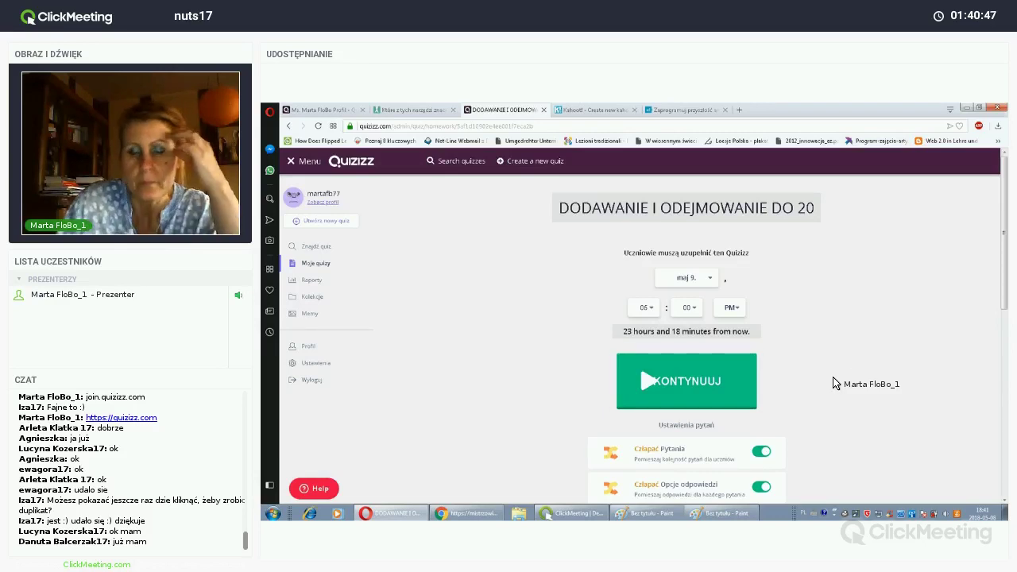
Step: Turn off question-order shuffling and leave the answer timer on after toggling it
{"action": "scroll", "coordinate": [833, 383], "scroll_direction": "down", "scroll_amount": 3}
{"action": "scroll", "coordinate": [810, 384], "scroll_direction": "up", "scroll_amount": 2}
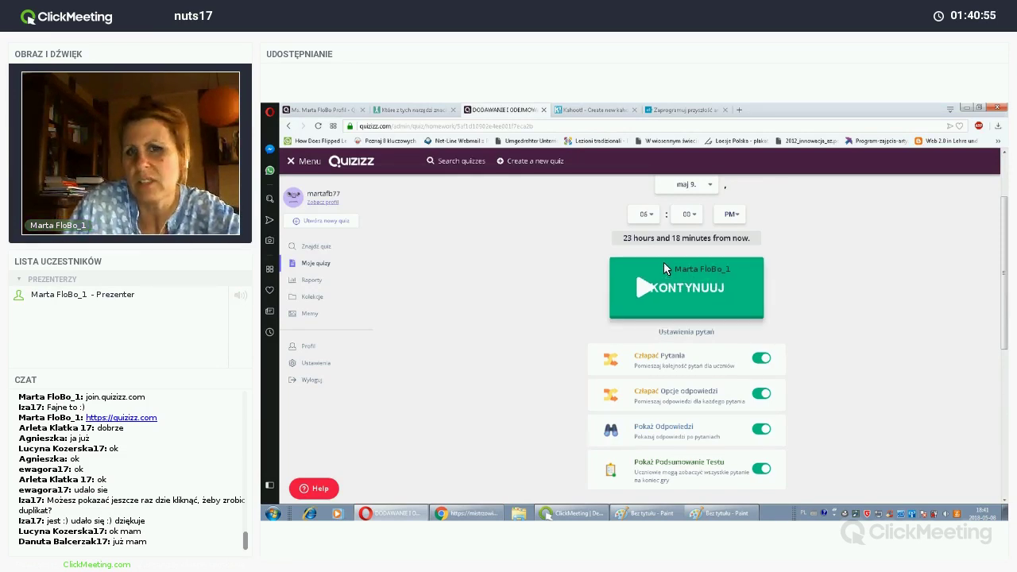
{"action": "scroll", "coordinate": [664, 268], "scroll_direction": "down", "scroll_amount": 1}
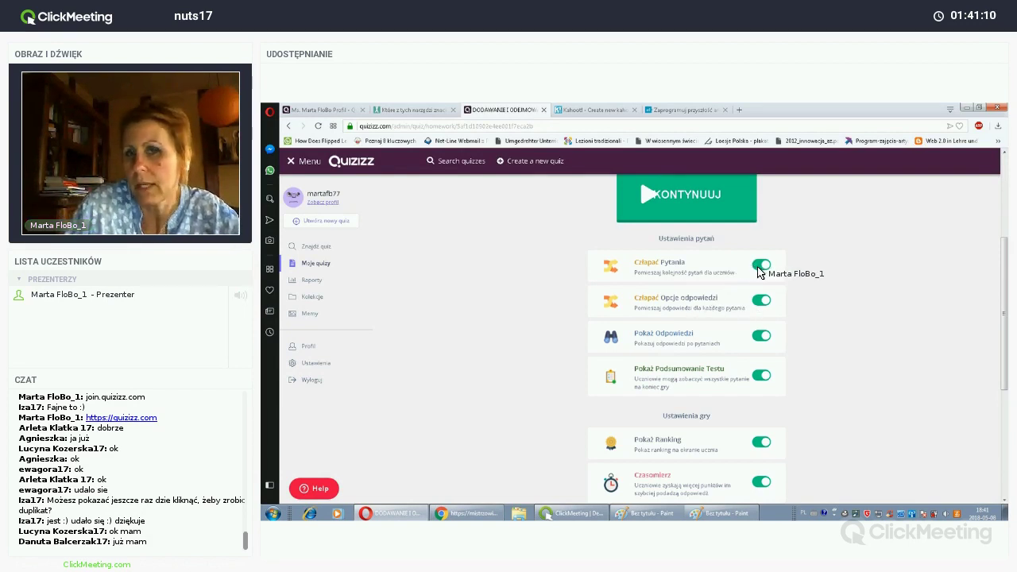
{"action": "left_click", "coordinate": [759, 265]}
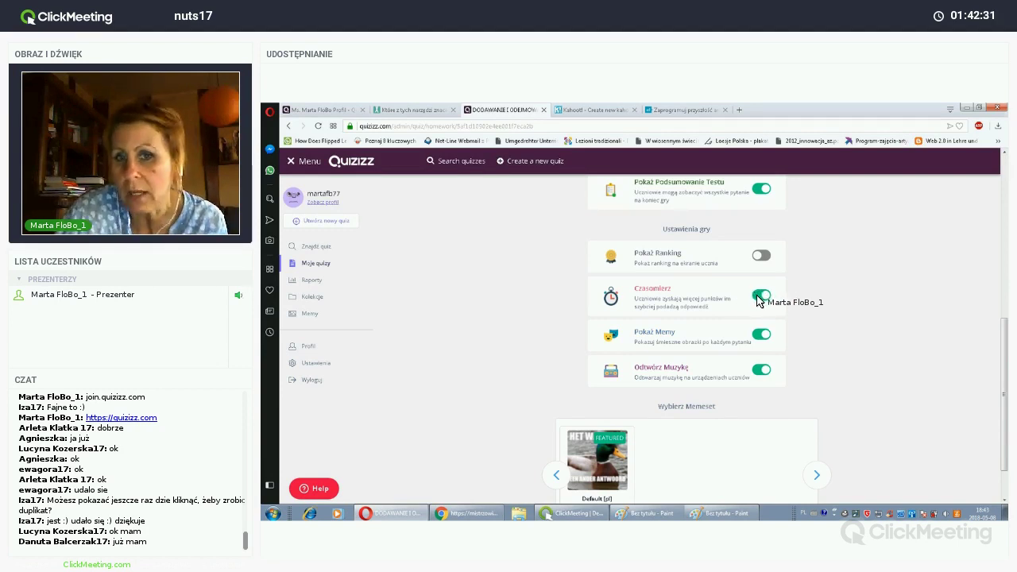
{"action": "left_click", "coordinate": [760, 296]}
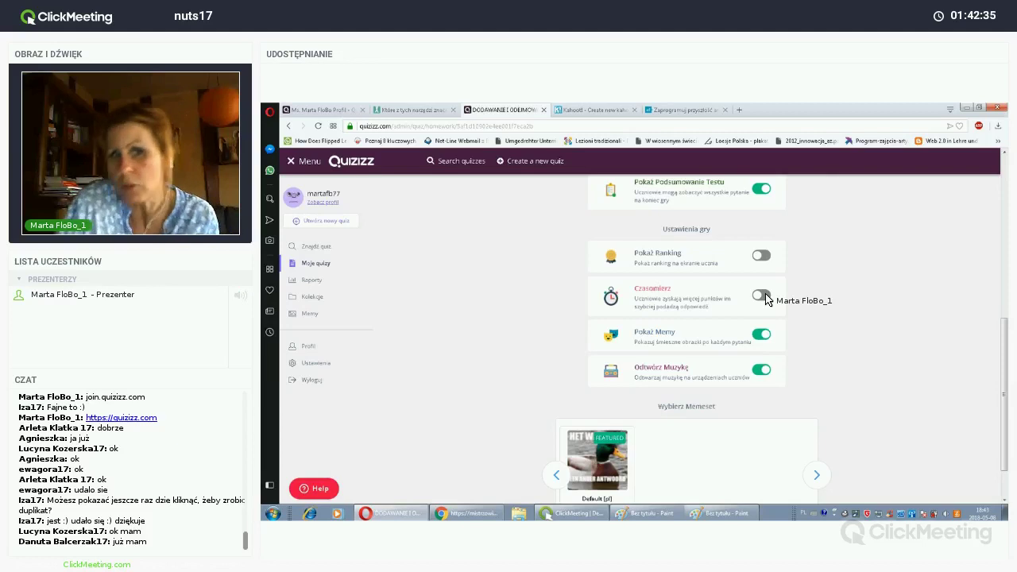
{"action": "left_click", "coordinate": [759, 296]}
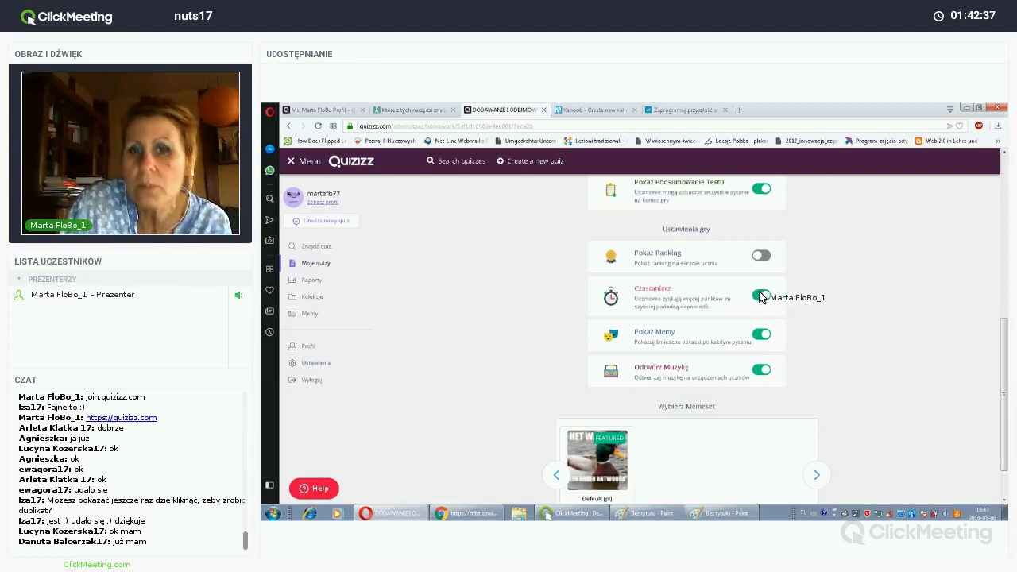
Step: Keep memes on after toggling them, and switch off music on students' devices
{"action": "scroll", "coordinate": [764, 295], "scroll_direction": "down", "scroll_amount": 1}
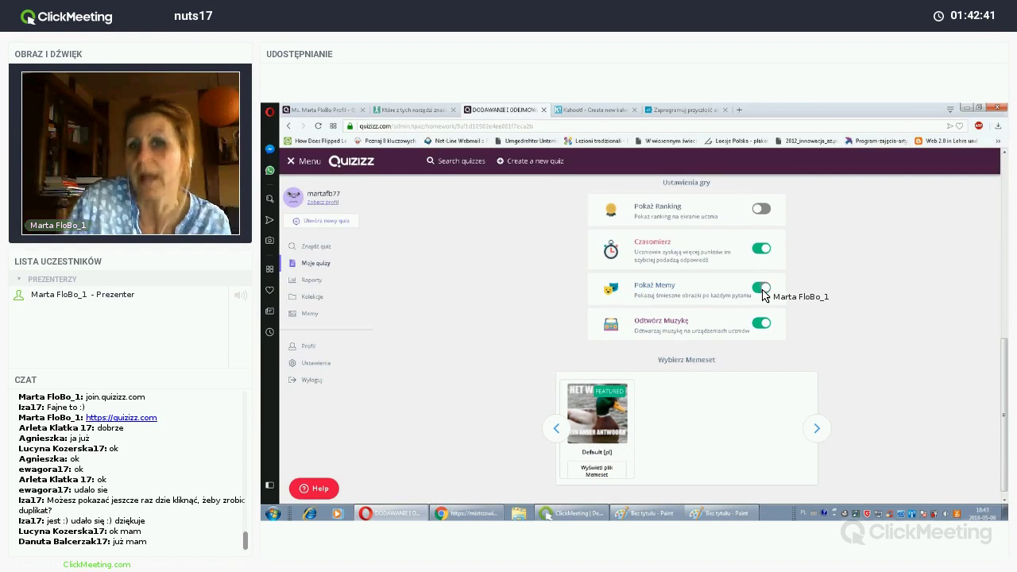
{"action": "left_click", "coordinate": [762, 290]}
{"action": "left_click", "coordinate": [762, 291]}
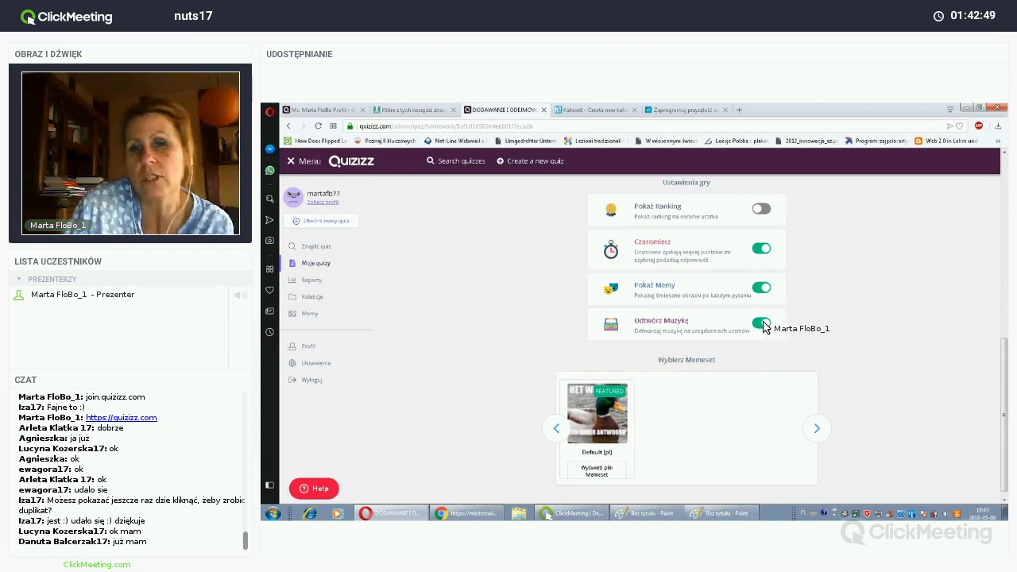
{"action": "left_click", "coordinate": [766, 325]}
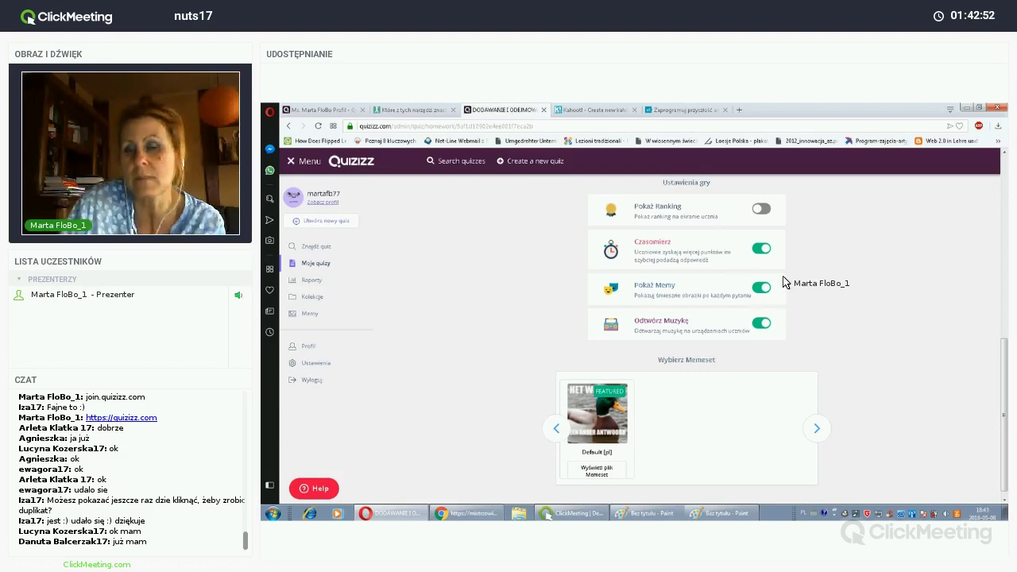
{"action": "scroll", "coordinate": [795, 365], "scroll_direction": "up", "scroll_amount": 5}
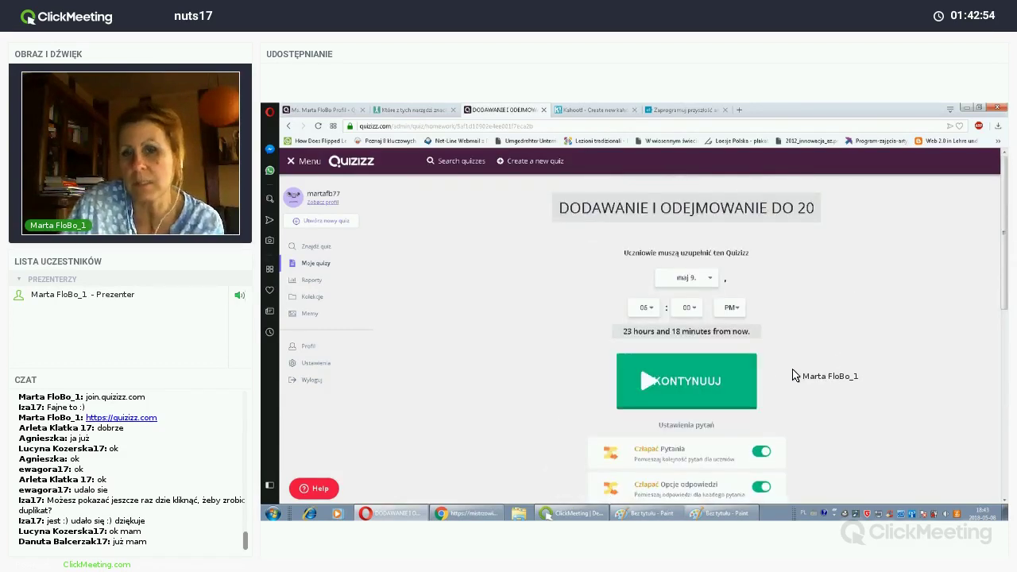
Step: Confirm the homework settings with KONTYNUUJ to start the game and get its join code
{"action": "scroll", "coordinate": [690, 386], "scroll_direction": "down", "scroll_amount": 3}
{"action": "scroll", "coordinate": [688, 383], "scroll_direction": "up", "scroll_amount": 3}
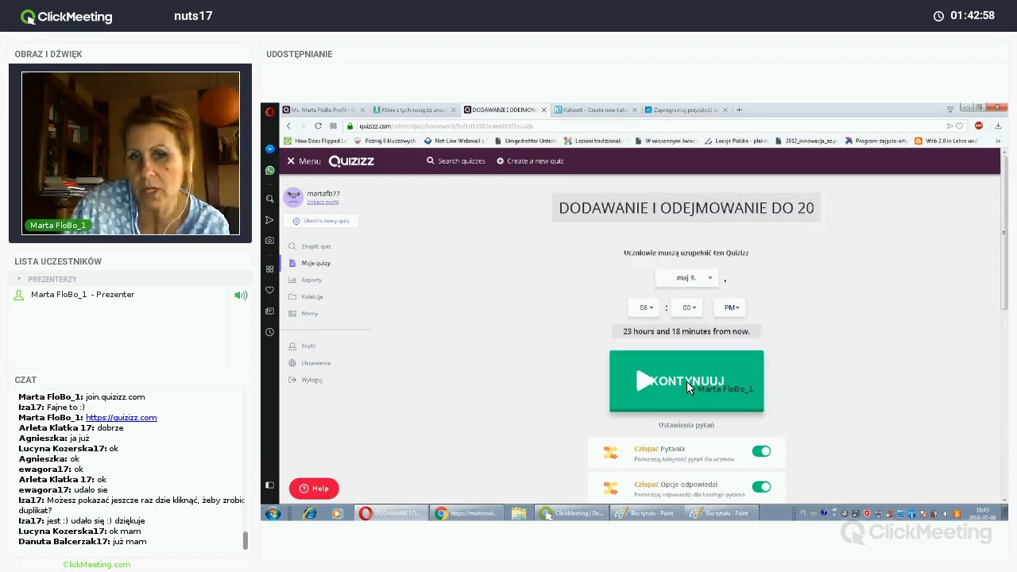
{"action": "left_click", "coordinate": [686, 382]}
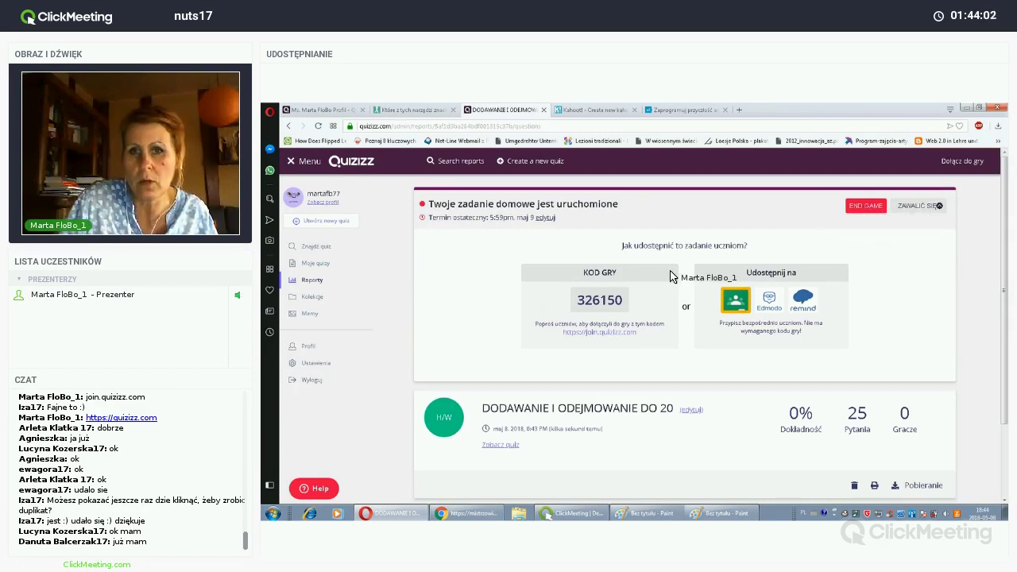
Step: Open the Raporty page
{"action": "left_click", "coordinate": [325, 280]}
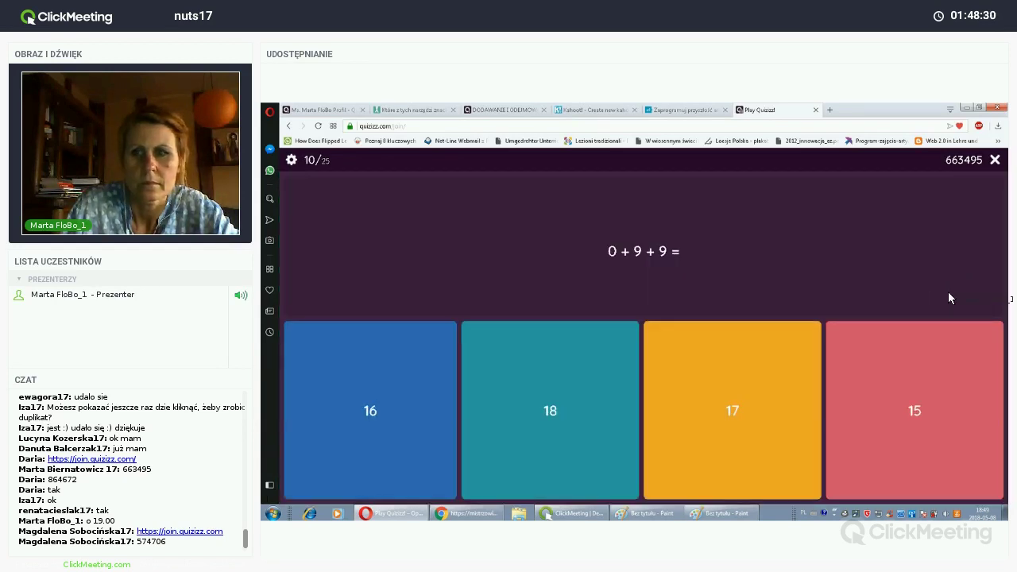
Step: Answer question 10 (0 + 9 + 9) with 18 and question 11 (19 - 8) with 11
{"action": "key", "text": "2"}
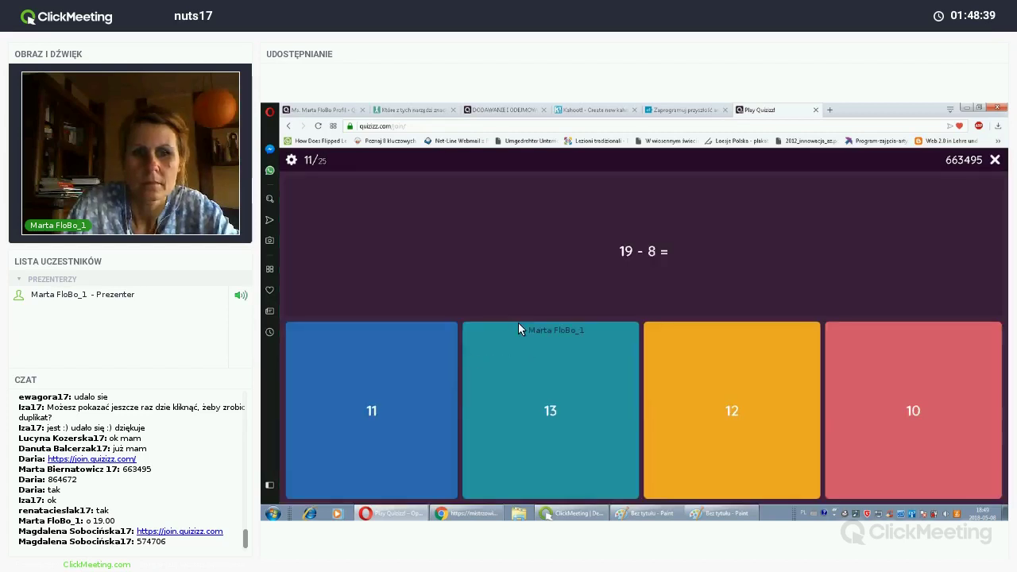
{"action": "key", "text": "1"}
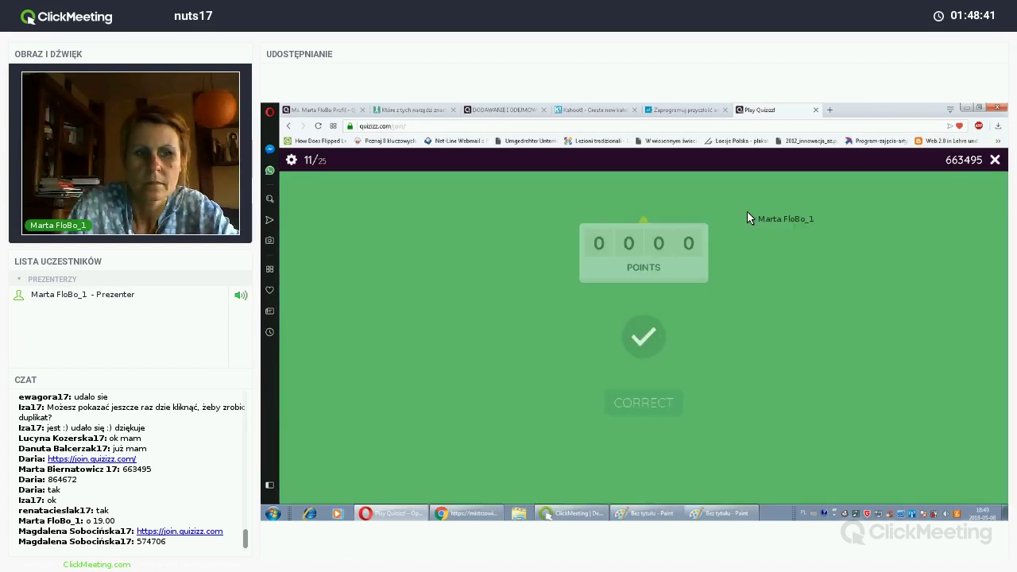
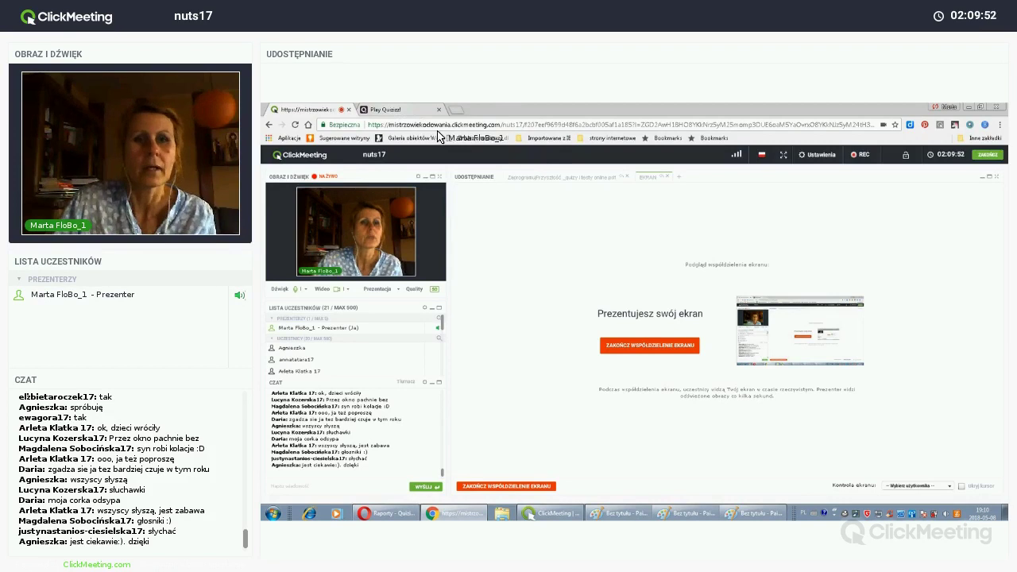
Step: Show the Quizizz join page, then return to Opera's Quizizz teacher home page
{"action": "left_click", "coordinate": [386, 109]}
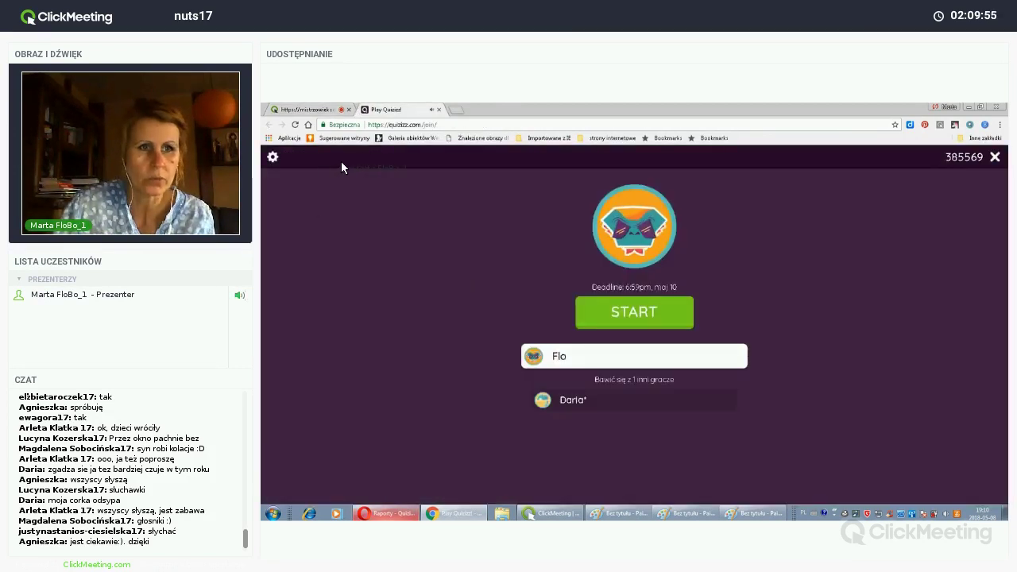
{"action": "key", "text": "alt+Tab"}
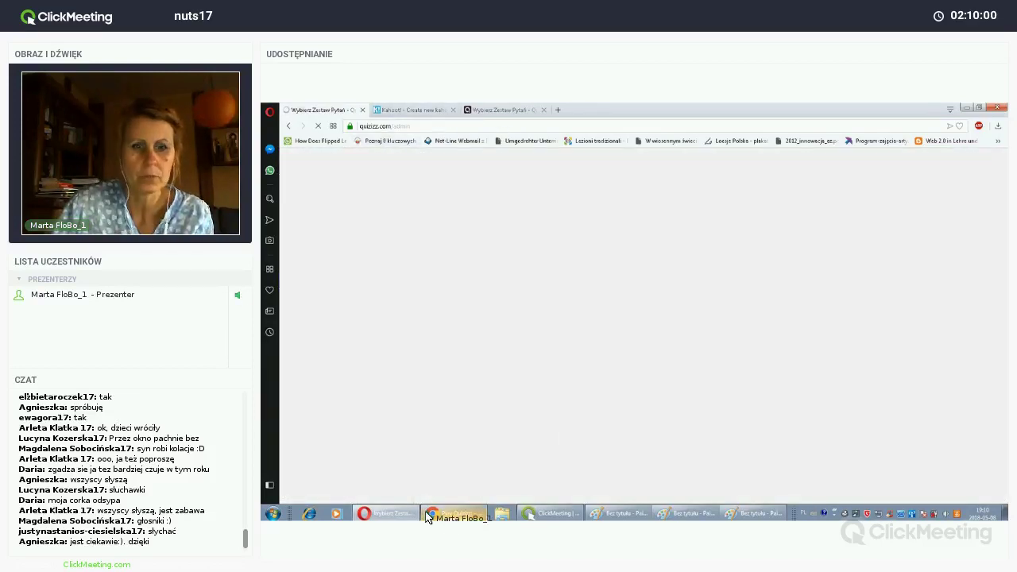
{"action": "left_click", "coordinate": [429, 515]}
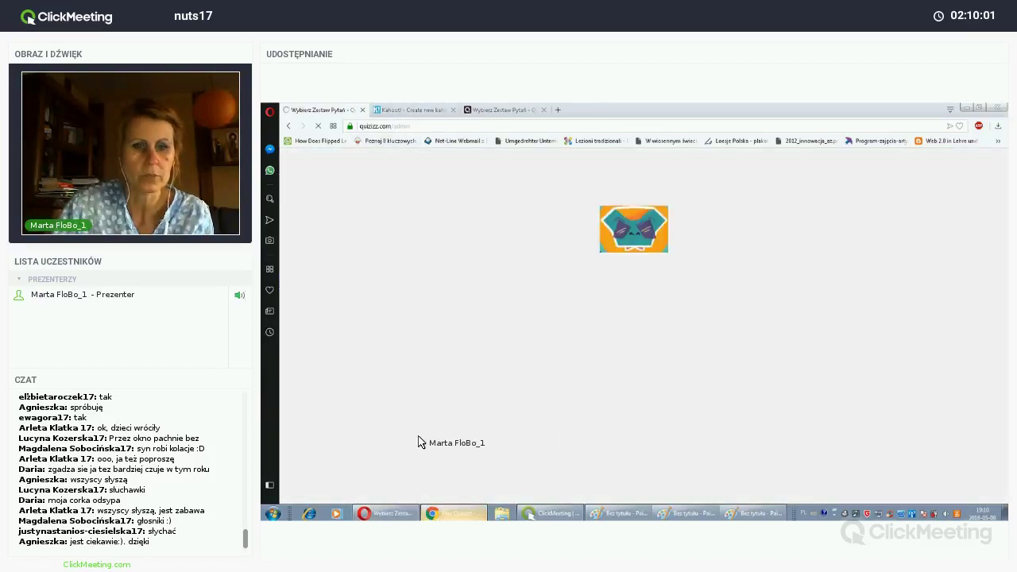
{"action": "key", "text": "alt+Tab"}
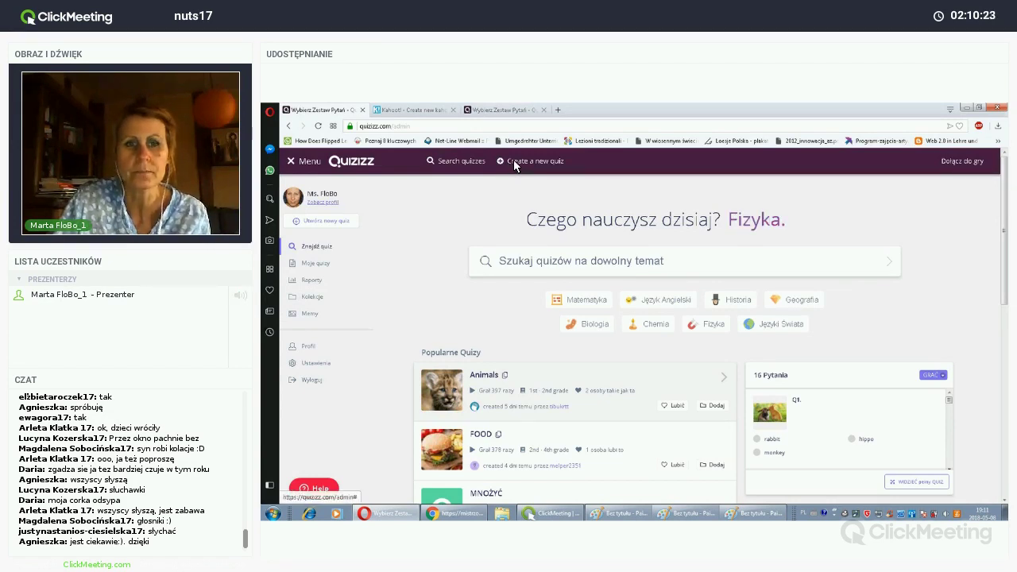
Step: Create a new quiz named 'webinar ZP' in Polish and bring up its cover-image picker
{"action": "left_click", "coordinate": [513, 161]}
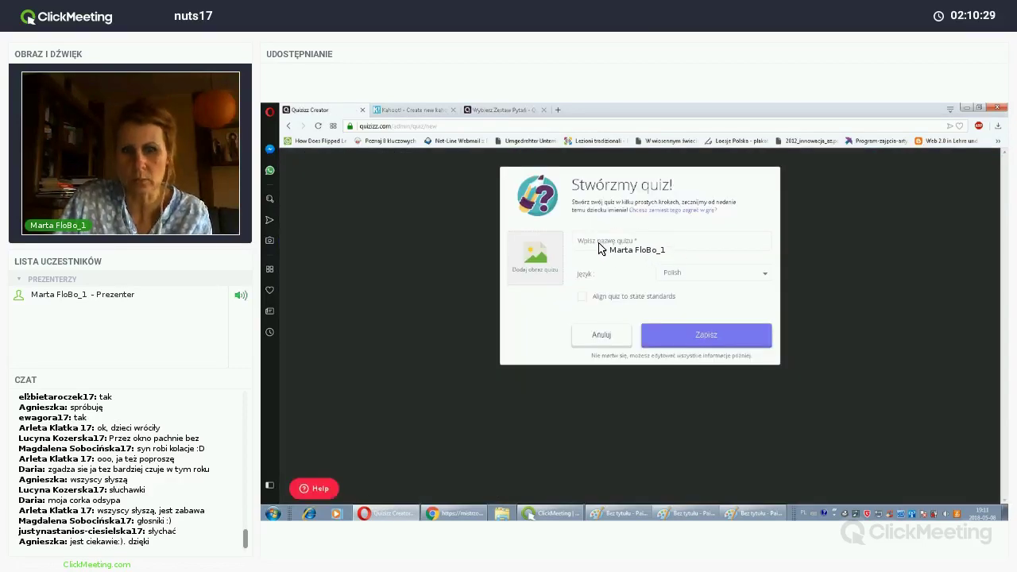
{"action": "left_click", "coordinate": [600, 241]}
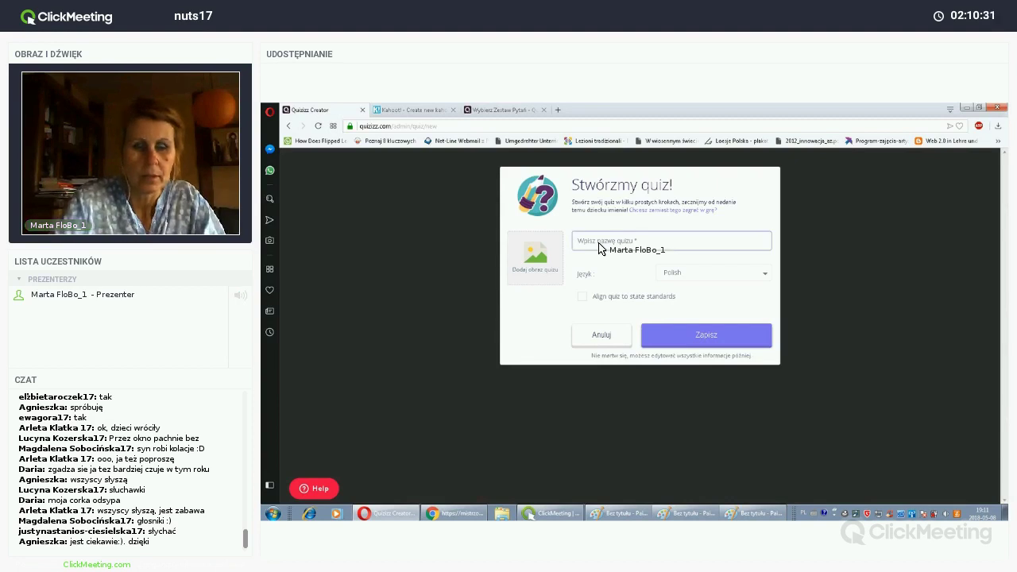
{"action": "type", "text": "webinar"}
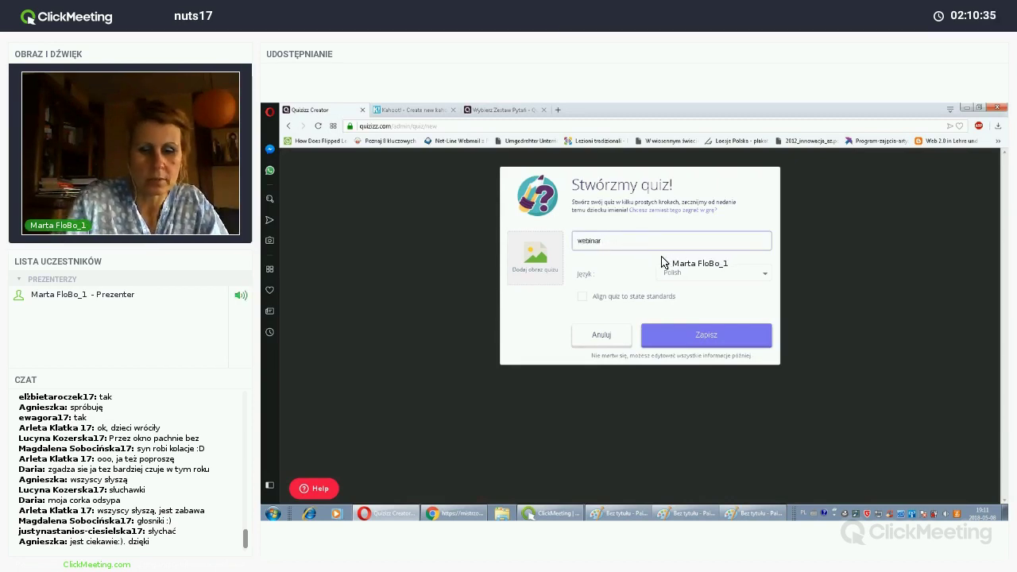
{"action": "type", "text": " ZP"}
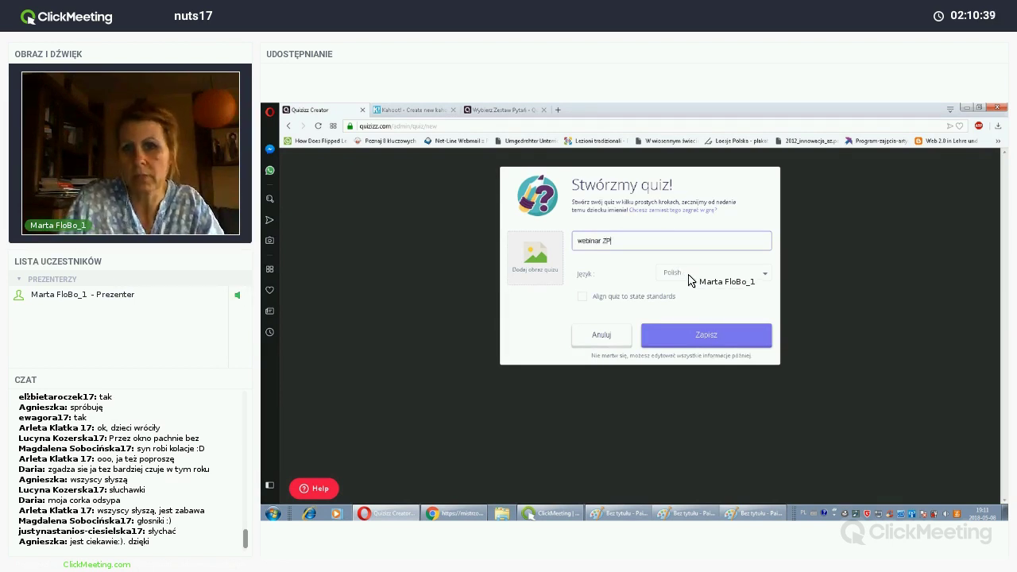
{"action": "left_click", "coordinate": [690, 274]}
{"action": "left_click", "coordinate": [602, 308]}
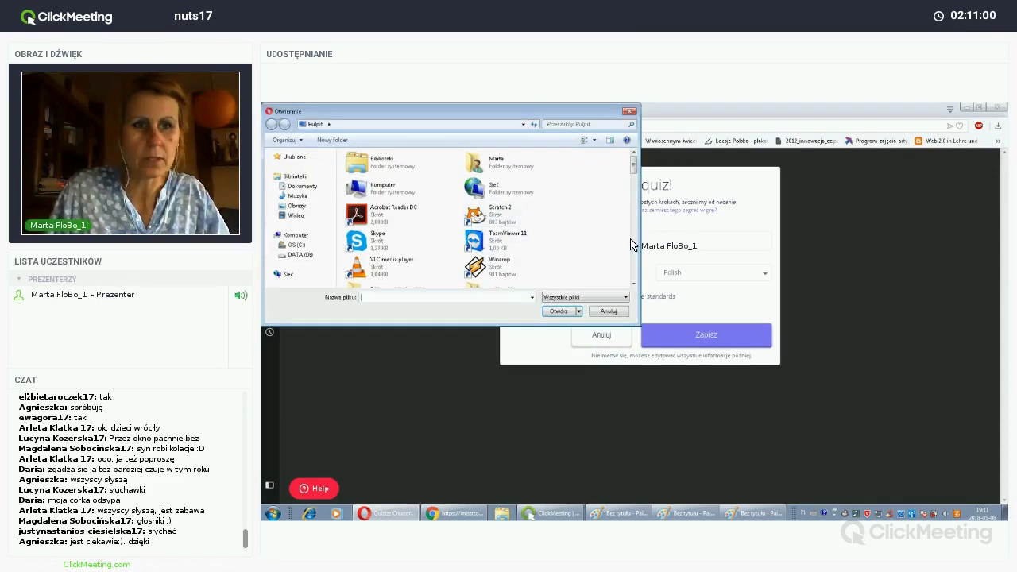
Step: Pick a Desktop picture as the cover of 'webinar ZP' and save the quiz
{"action": "scroll", "coordinate": [503, 234], "scroll_direction": "down", "scroll_amount": 3}
{"action": "scroll", "coordinate": [504, 234], "scroll_direction": "down", "scroll_amount": 5}
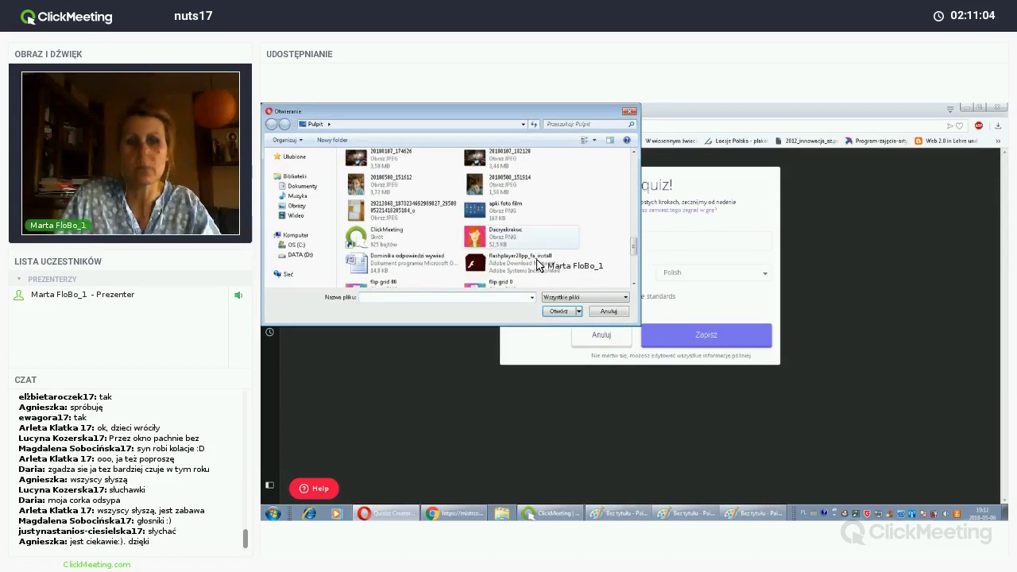
{"action": "double_click", "coordinate": [545, 235]}
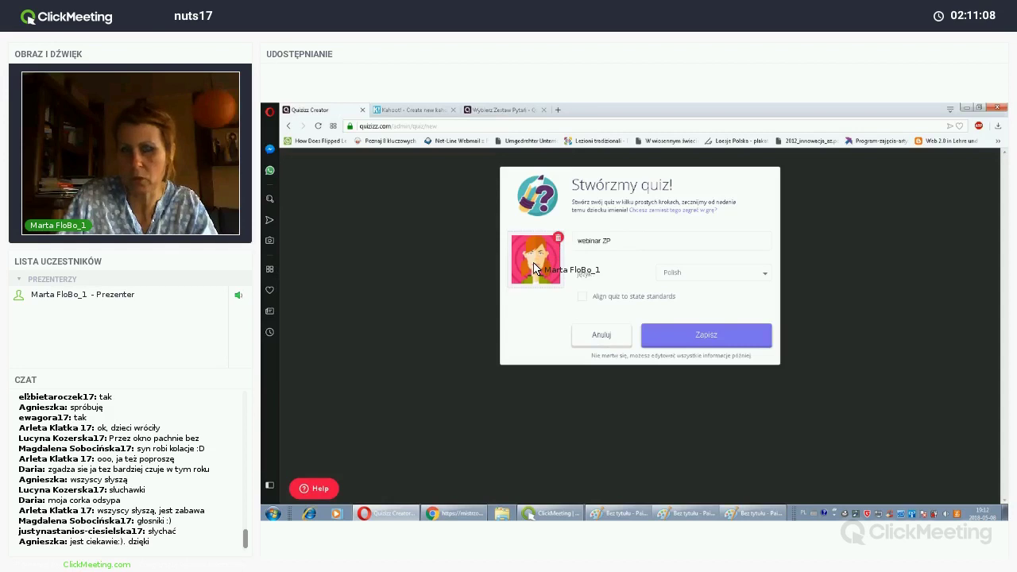
{"action": "left_click", "coordinate": [558, 236]}
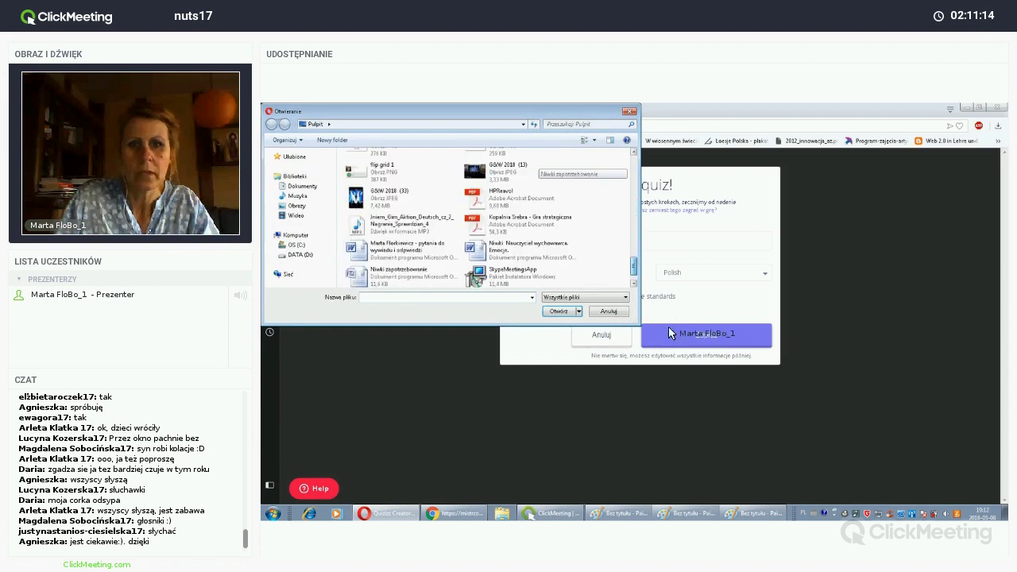
{"action": "key", "text": "Return"}
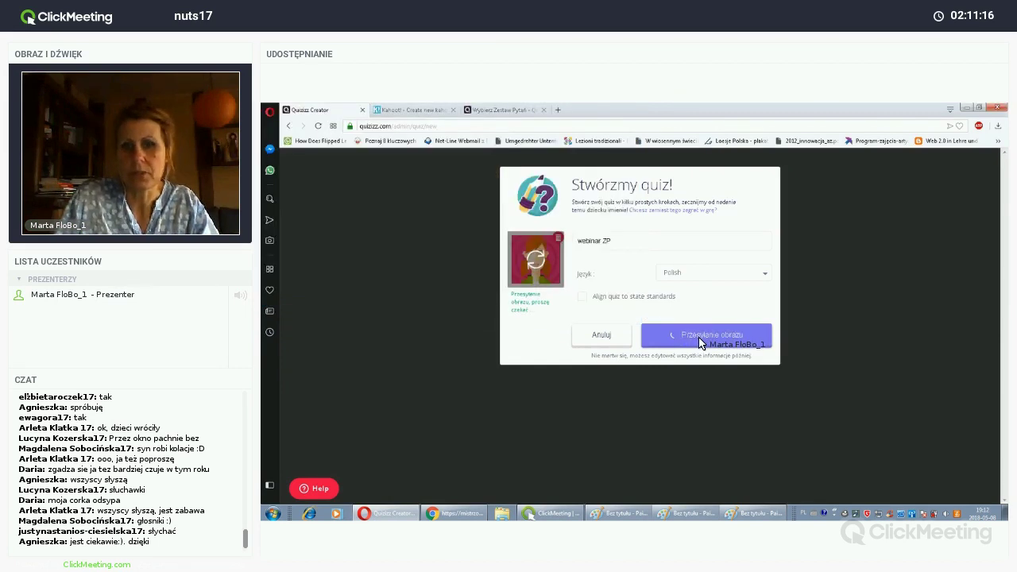
{"action": "left_click", "coordinate": [701, 341]}
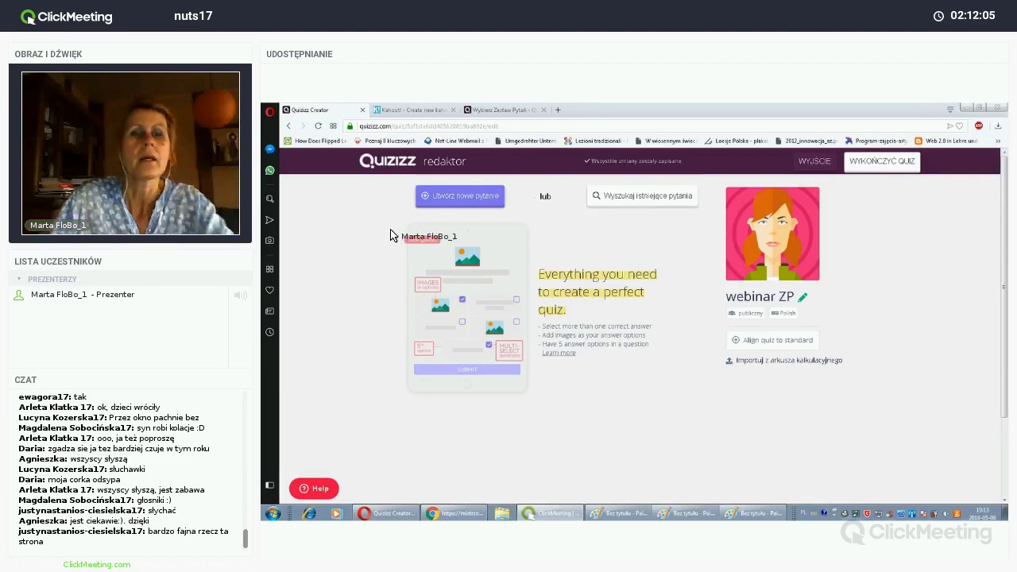
Step: Add Question 1 with the single-correct-answer type and begin its question text
{"action": "left_click", "coordinate": [442, 202]}
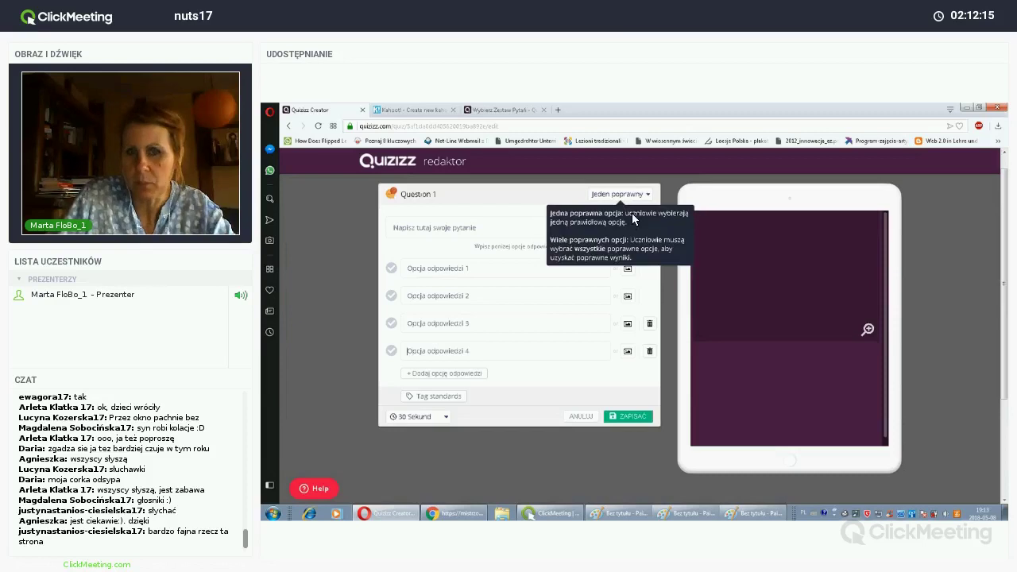
{"action": "left_click", "coordinate": [620, 194]}
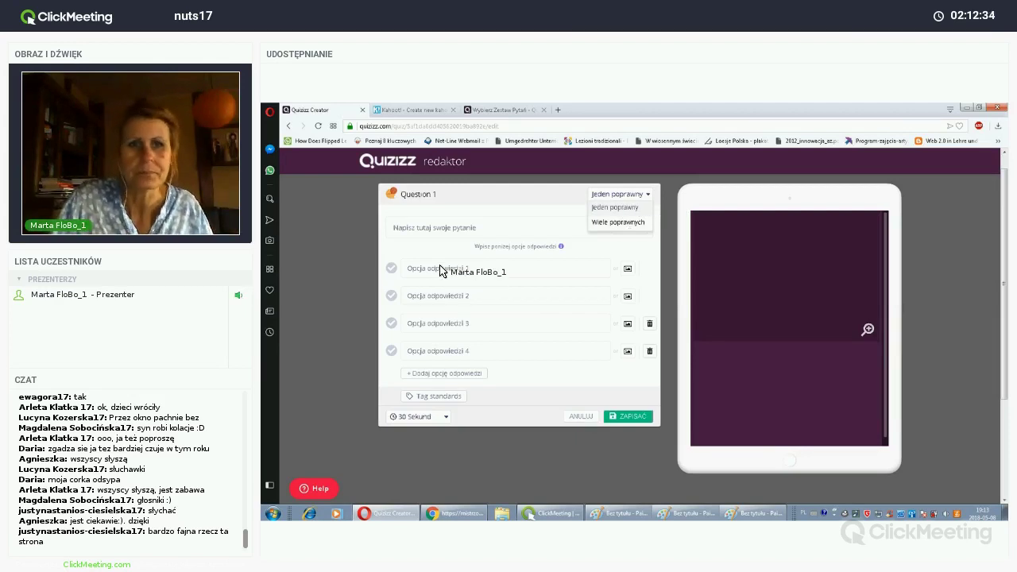
{"action": "left_click", "coordinate": [466, 236]}
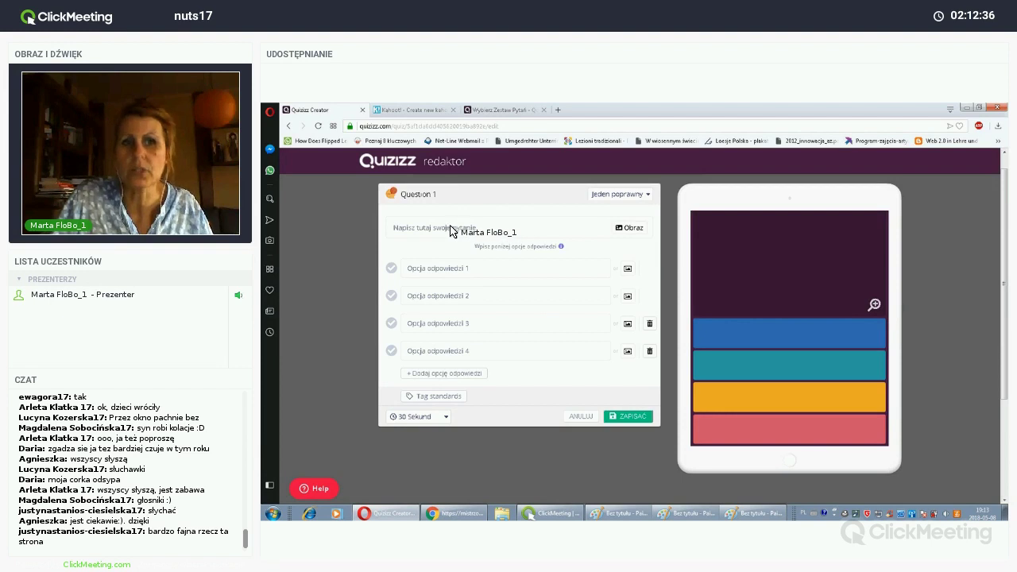
{"action": "left_click", "coordinate": [449, 234]}
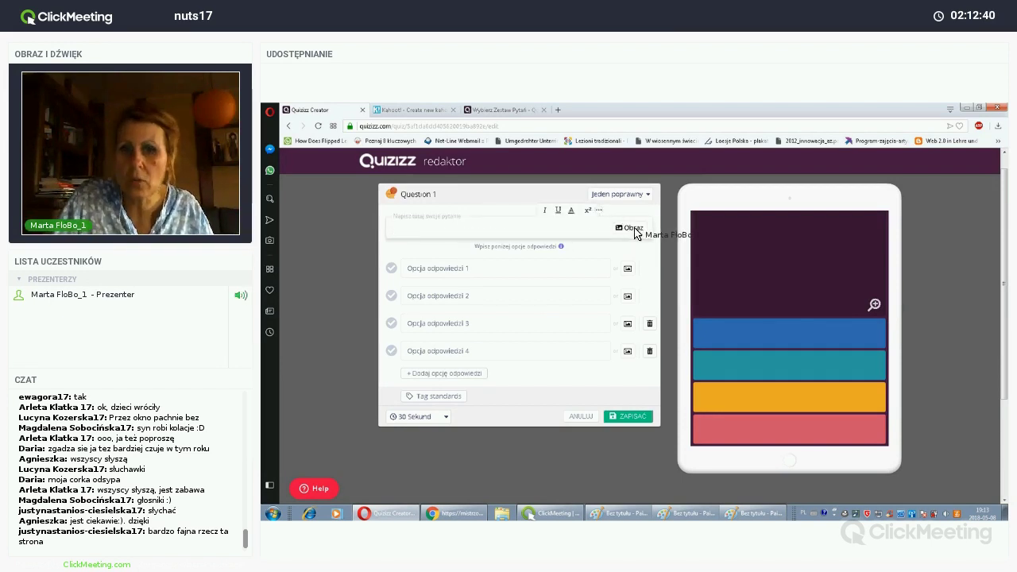
{"action": "left_click", "coordinate": [618, 227]}
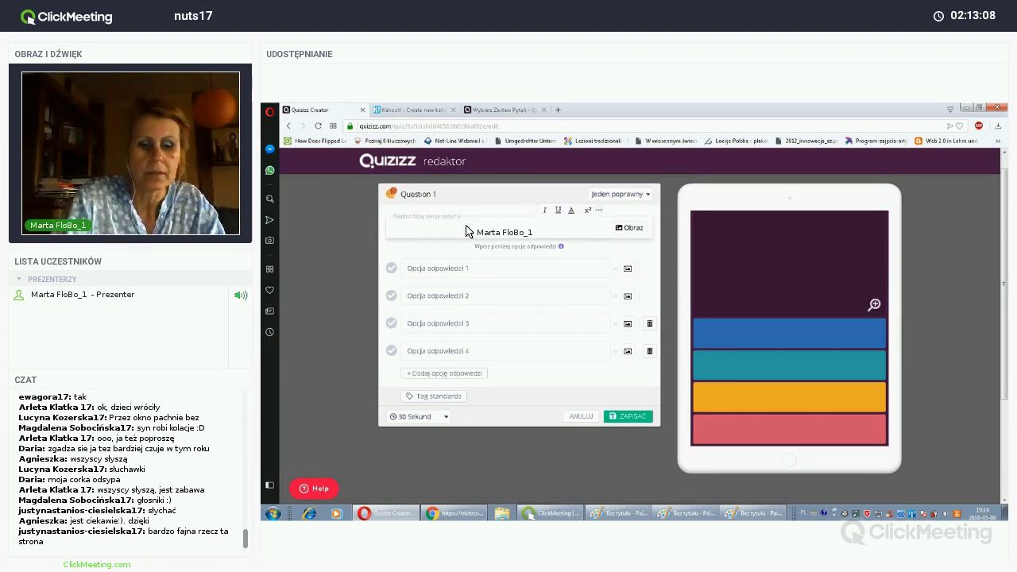
Step: Enter 'Jakie narzędzie poznaliśmy dzisiaj jako pierwsze?' with answers Poll.ly, Quizizz and Polljunkie
{"action": "type", "text": "Jakie"}
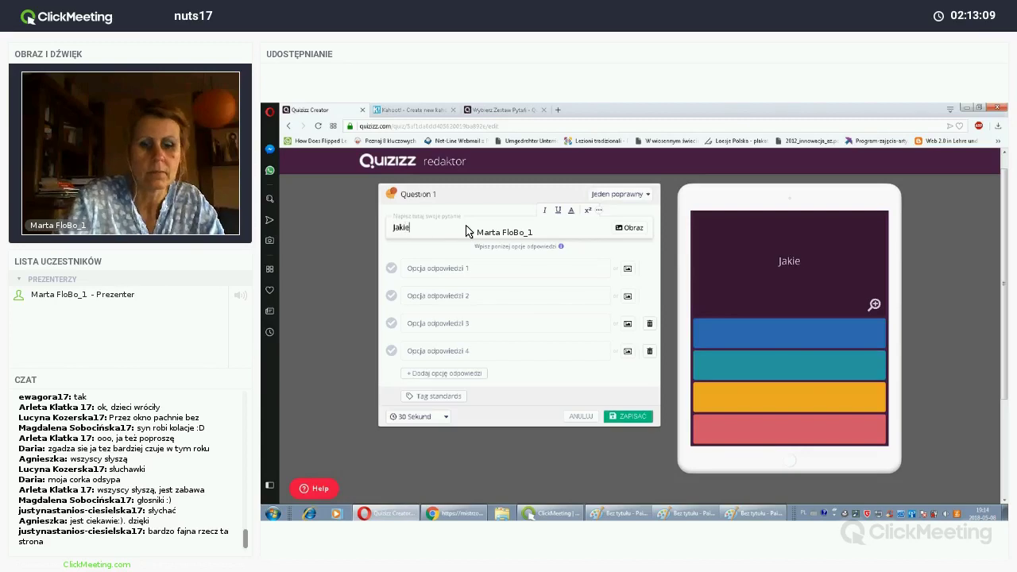
{"action": "type", "text": " narzędzie po"}
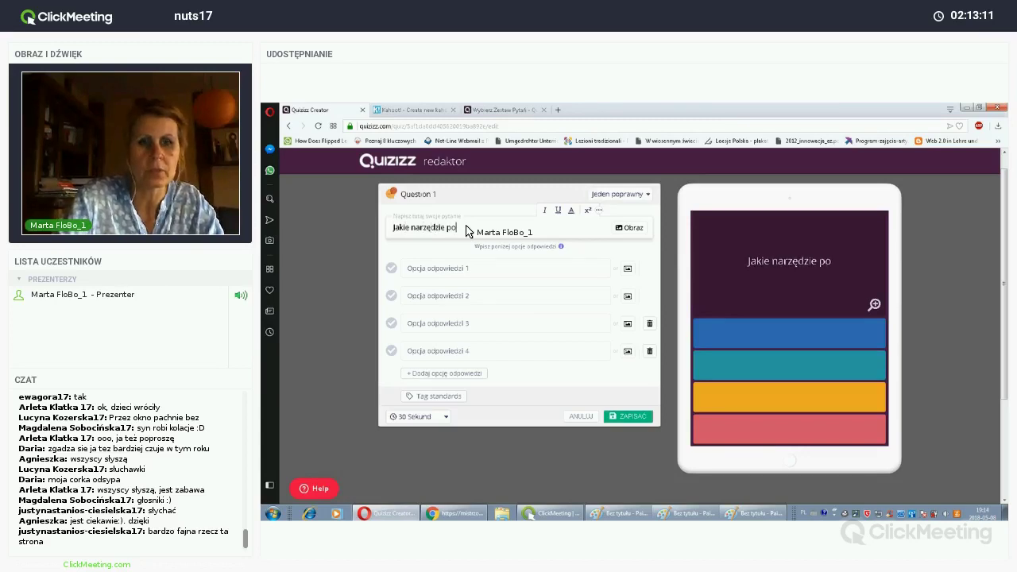
{"action": "type", "text": "znaliśmy dzisiaj"}
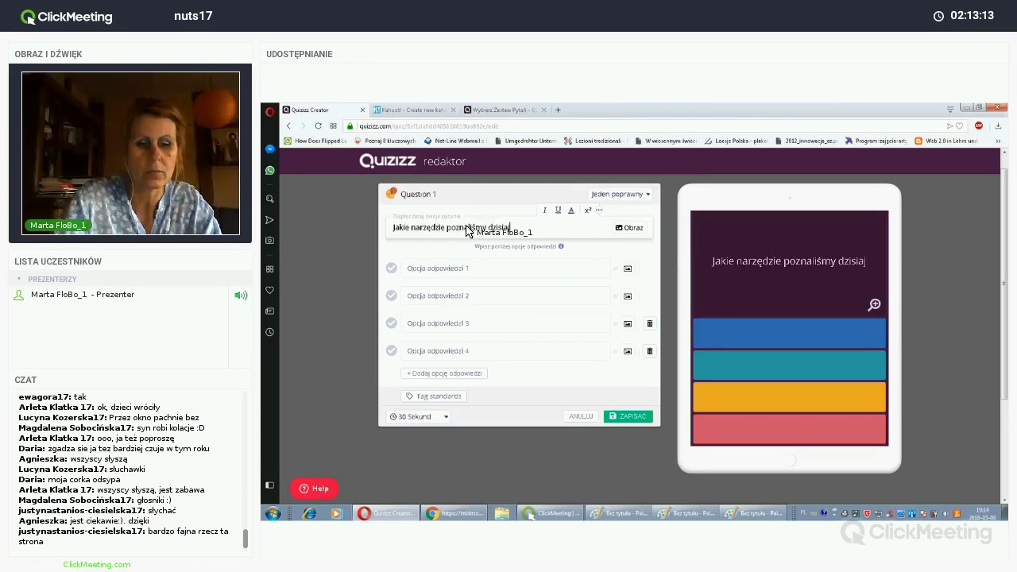
{"action": "type", "text": " jako pierwsze"}
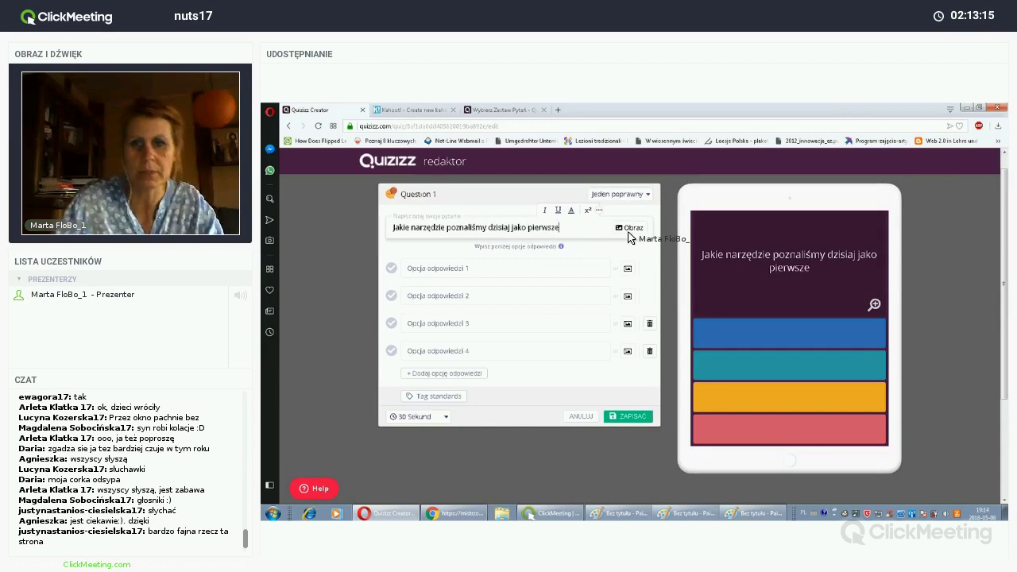
{"action": "type", "text": "?"}
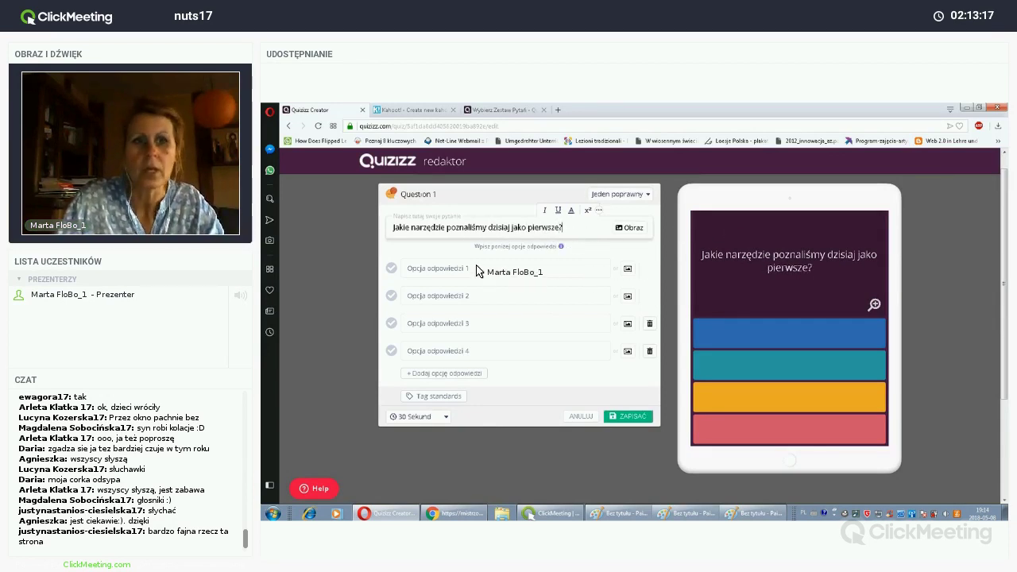
{"action": "left_click", "coordinate": [477, 270]}
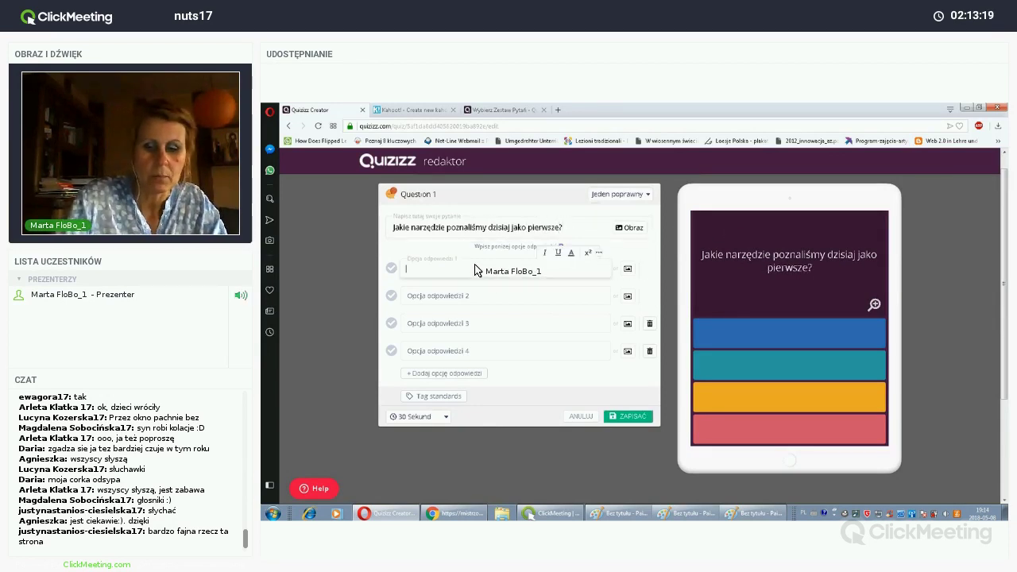
{"action": "type", "text": "Poll E"}
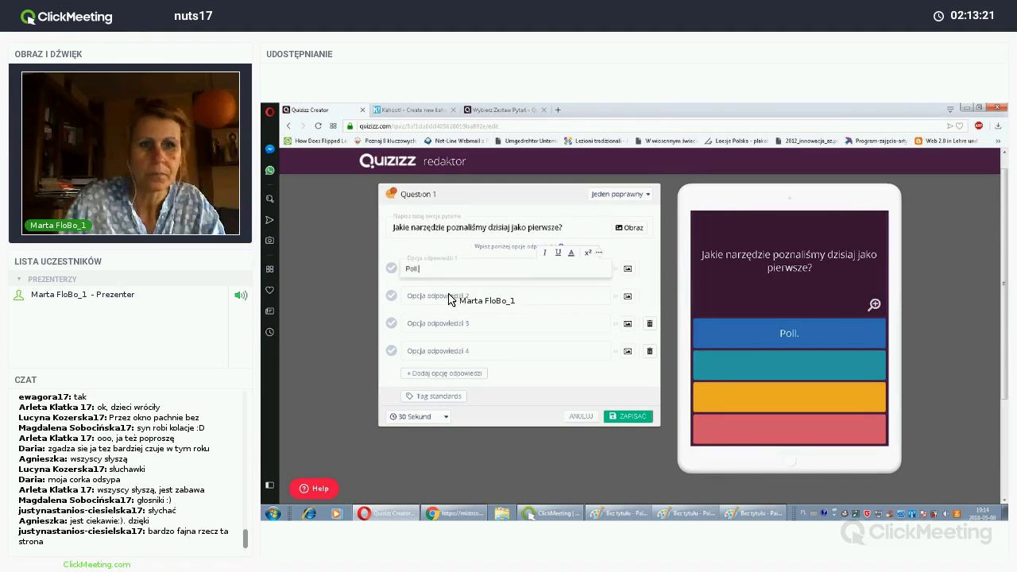
{"action": "type", "text": "y"}
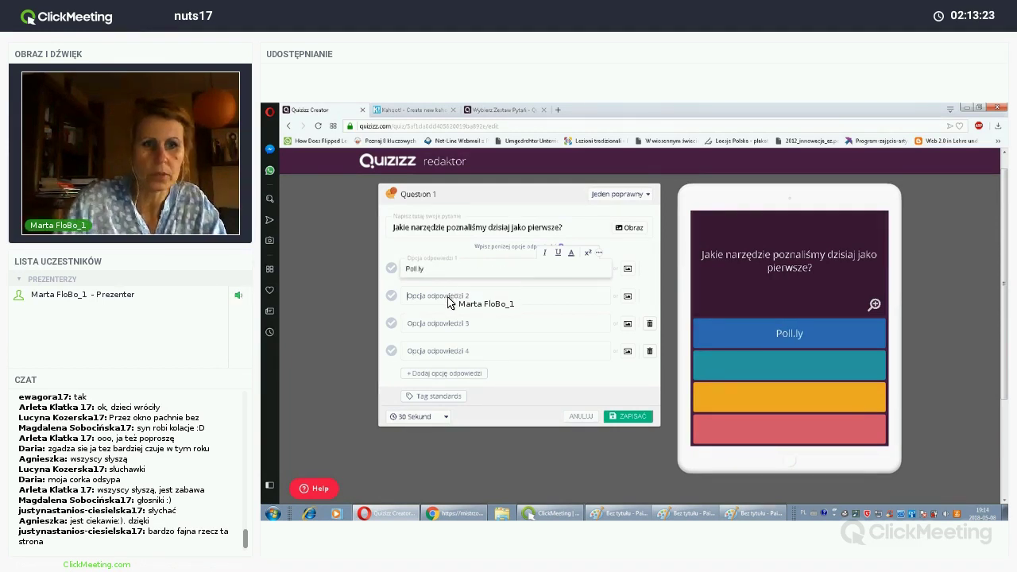
{"action": "left_click", "coordinate": [450, 299]}
{"action": "type", "text": "Quizizz"}
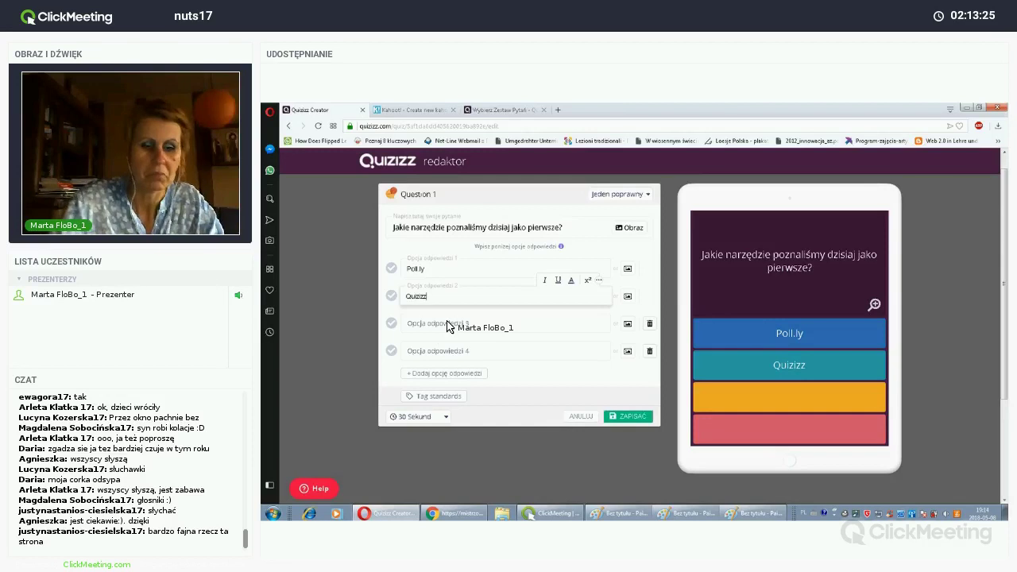
{"action": "left_click", "coordinate": [449, 326]}
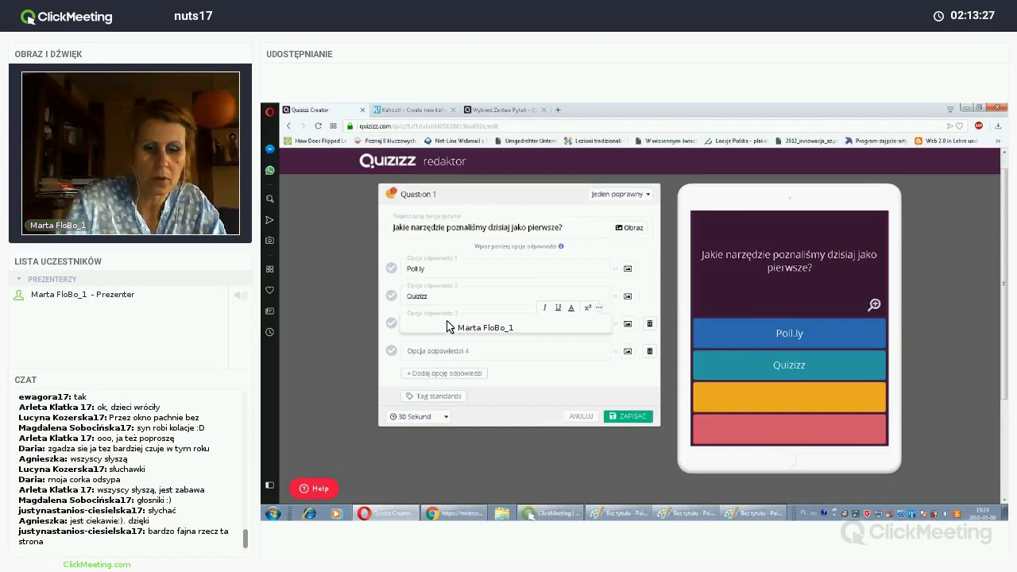
{"action": "type", "text": "Polljun"}
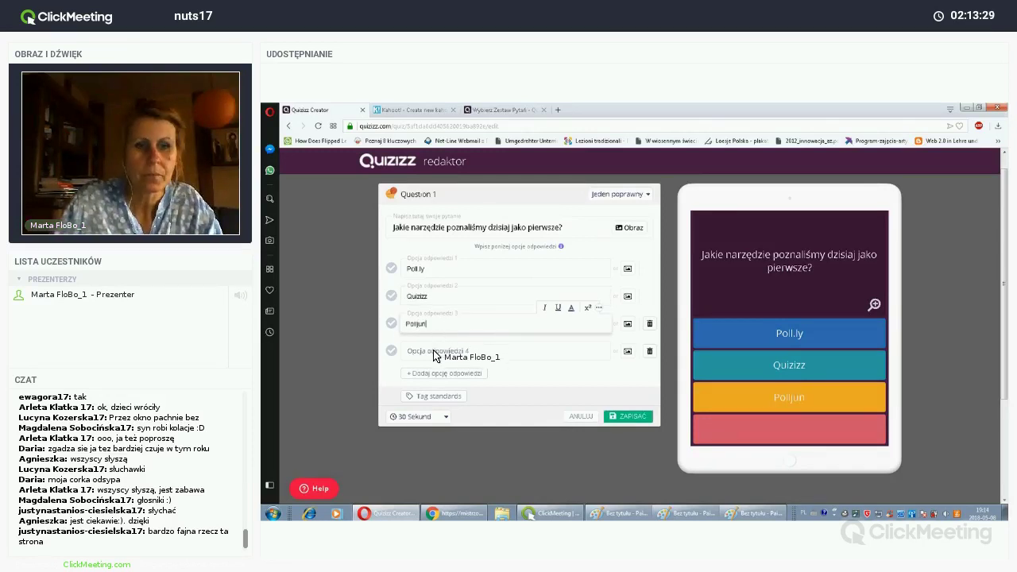
{"action": "type", "text": "kie"}
Step: Remove the empty extra answer options and add Mentimeter as the fourth answer
{"action": "left_click", "coordinate": [589, 350]}
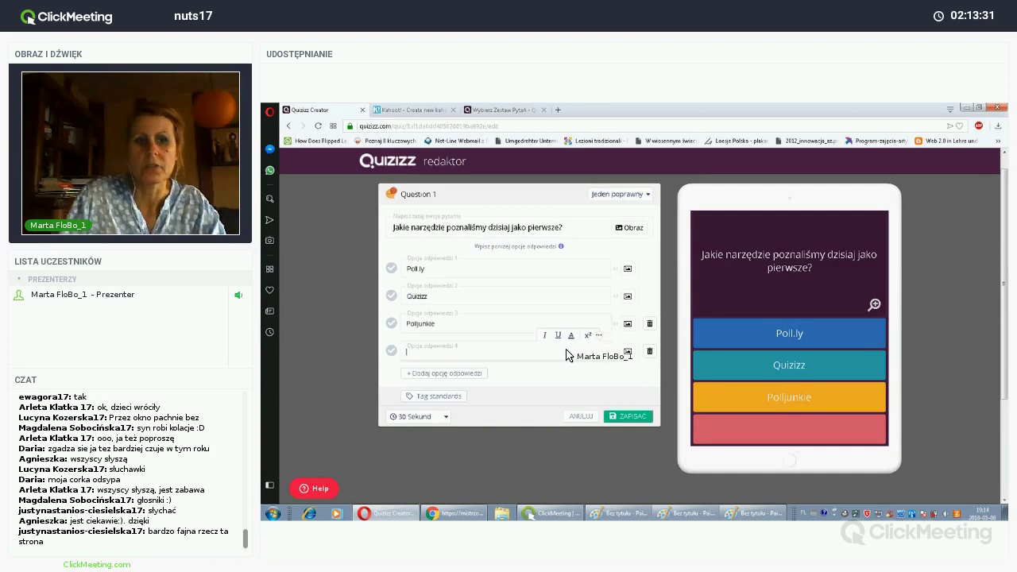
{"action": "left_click", "coordinate": [649, 354]}
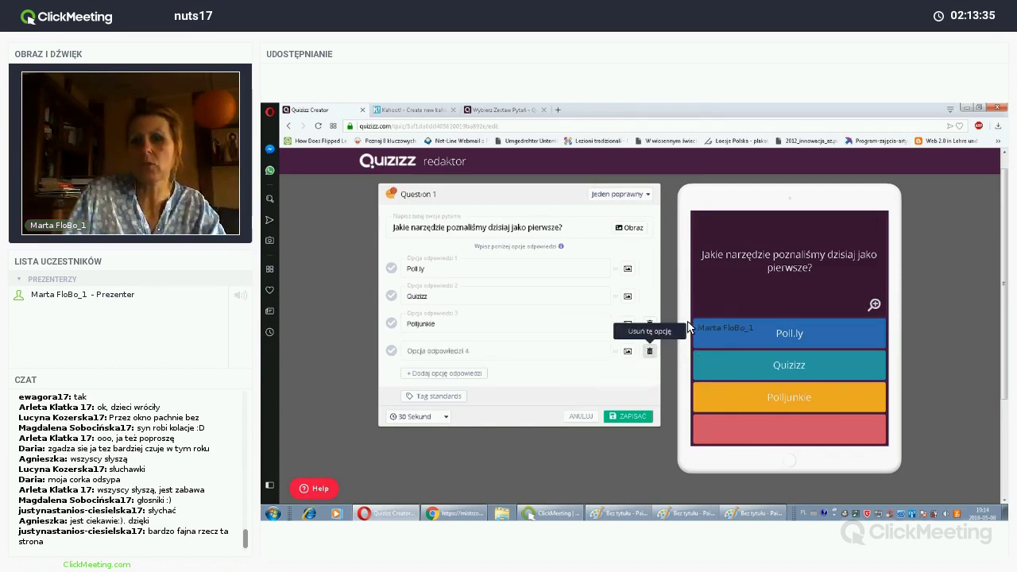
{"action": "left_click", "coordinate": [649, 350]}
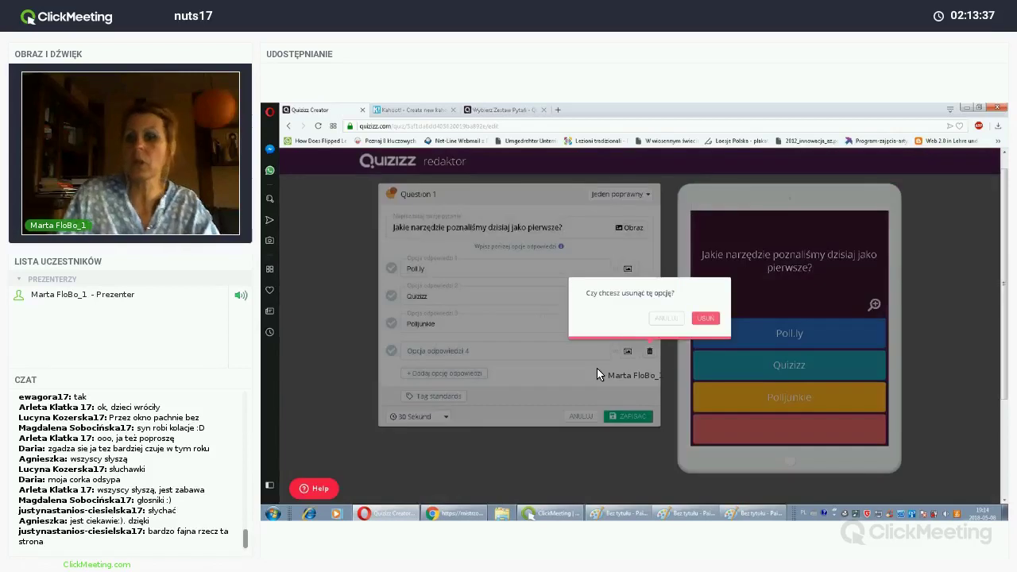
{"action": "key", "text": "Return"}
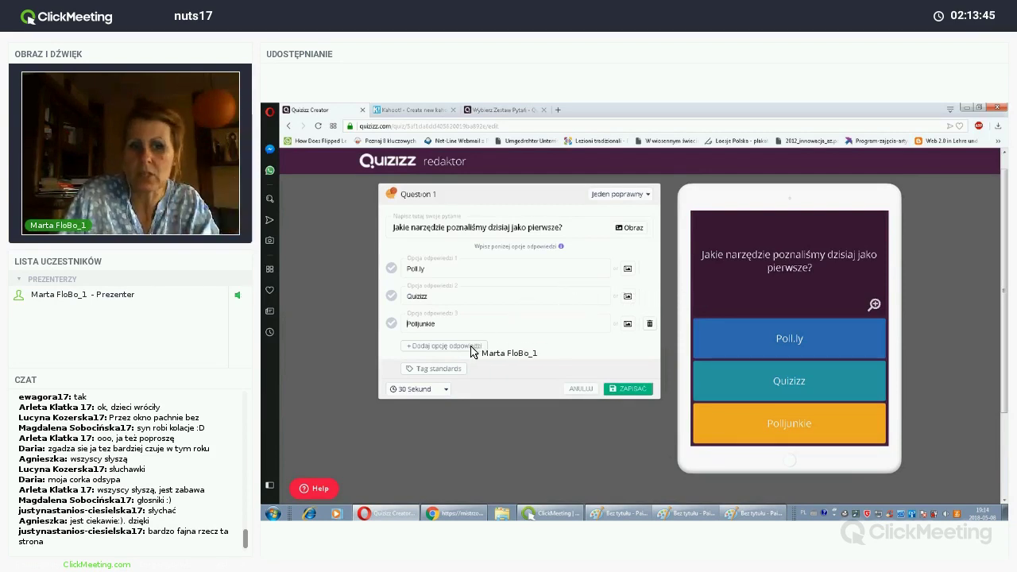
{"action": "left_click", "coordinate": [473, 347]}
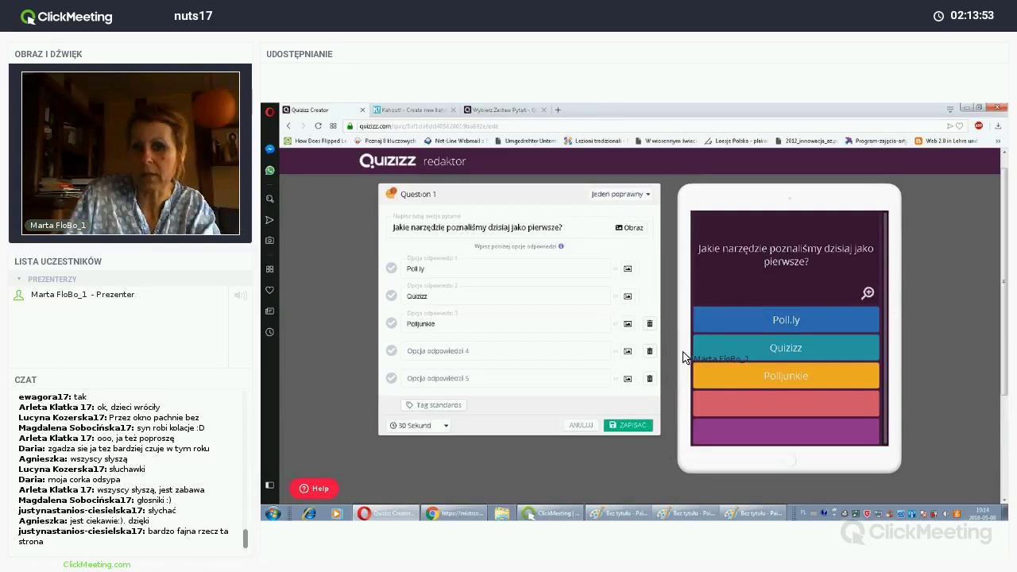
{"action": "left_click", "coordinate": [650, 350]}
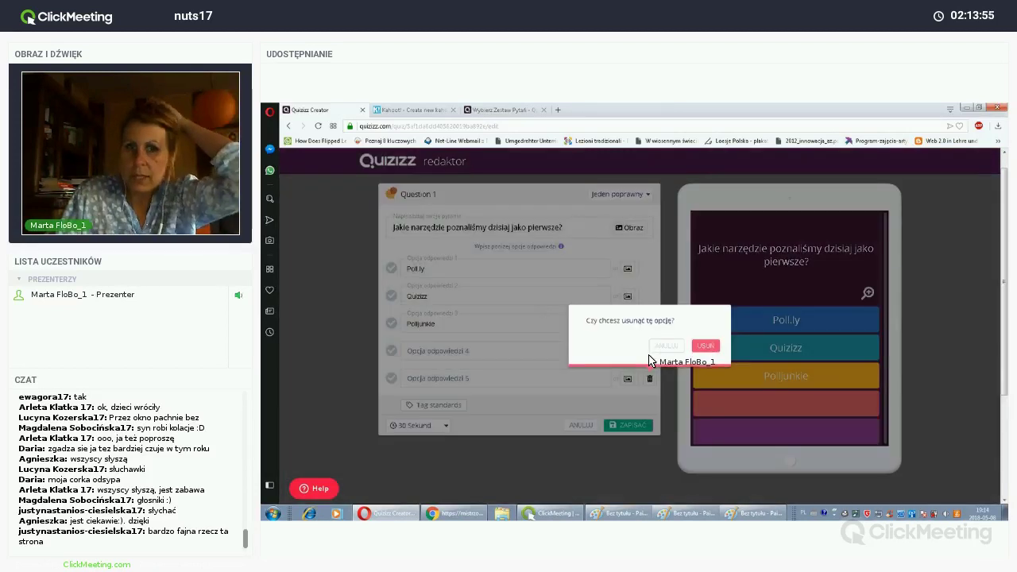
{"action": "left_click", "coordinate": [704, 343]}
{"action": "left_click", "coordinate": [649, 350]}
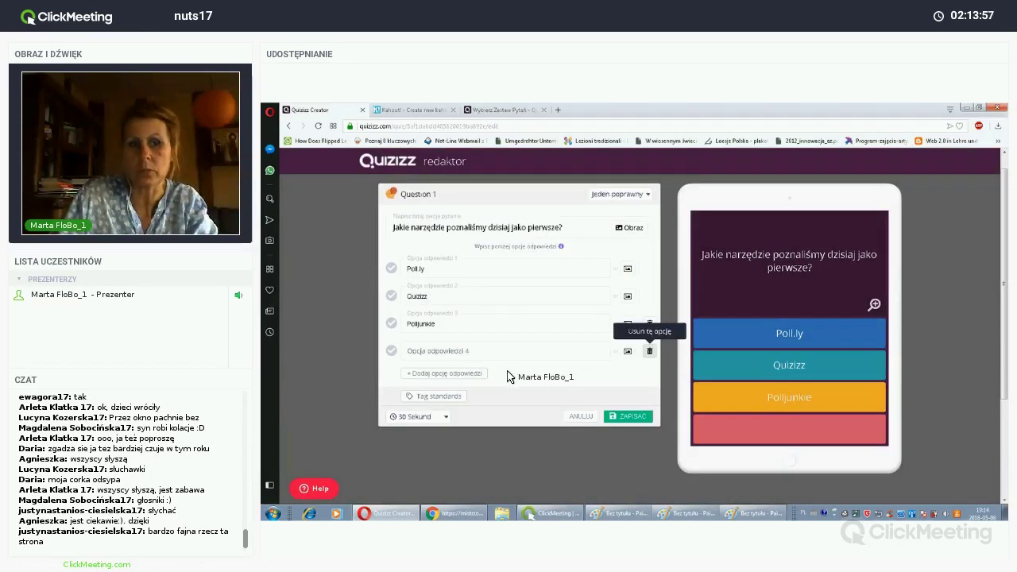
{"action": "key", "text": "Return"}
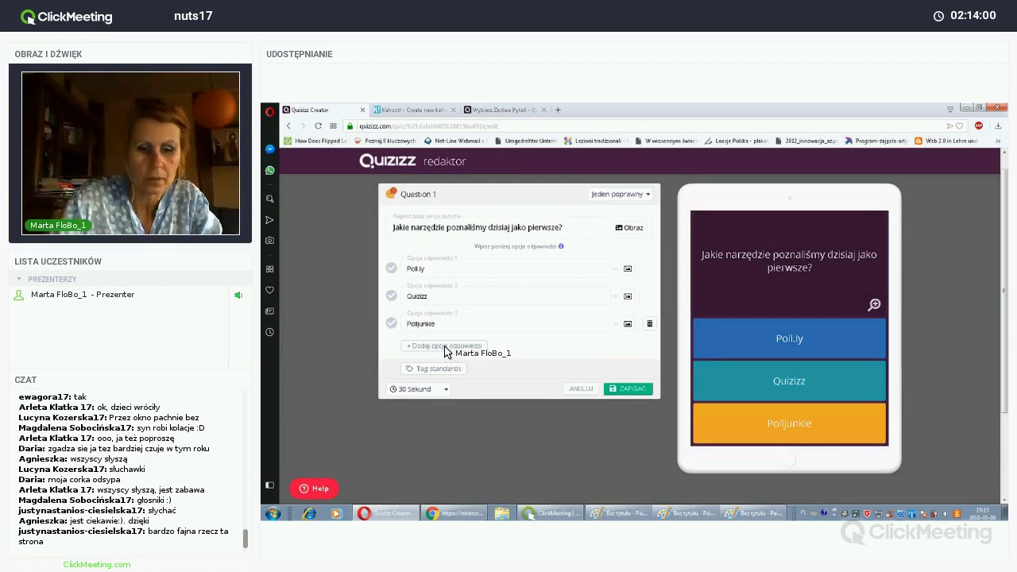
{"action": "left_click", "coordinate": [445, 347]}
{"action": "type", "text": "M"}
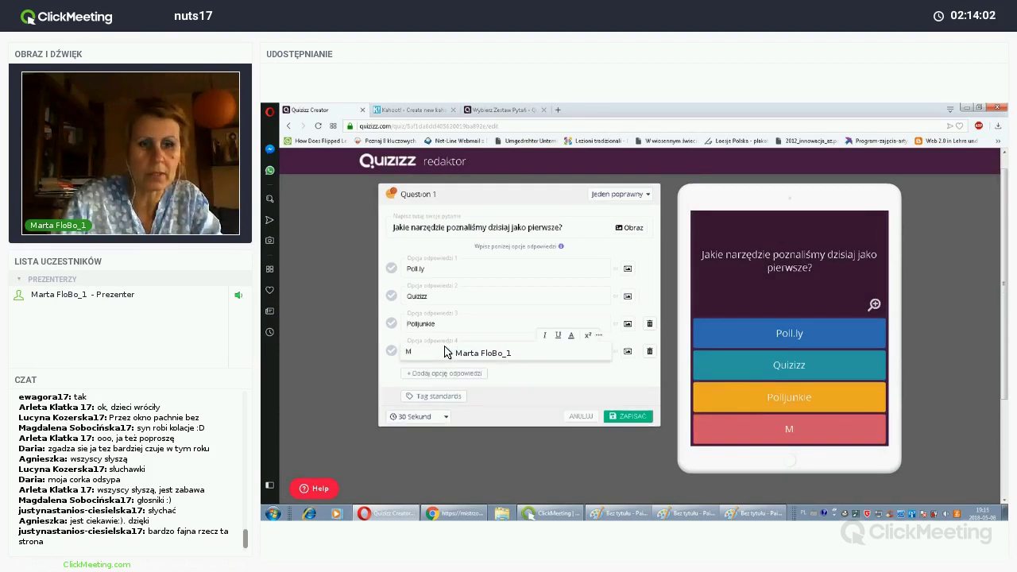
{"action": "type", "text": "entimeter"}
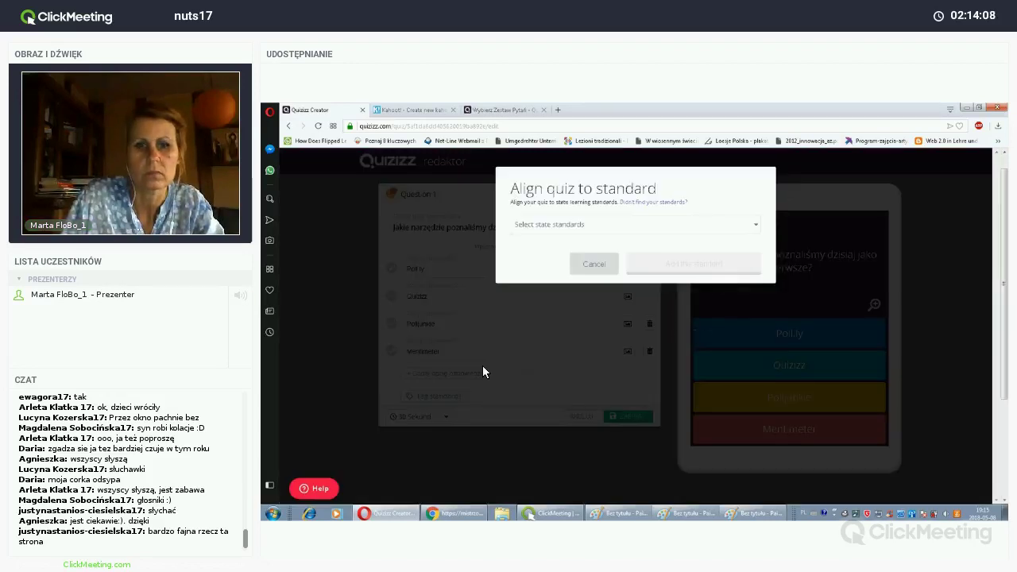
Step: Close the standards alignment dialog, mark Quizizz correct on the image-adding question, and save it
{"action": "left_click", "coordinate": [422, 337]}
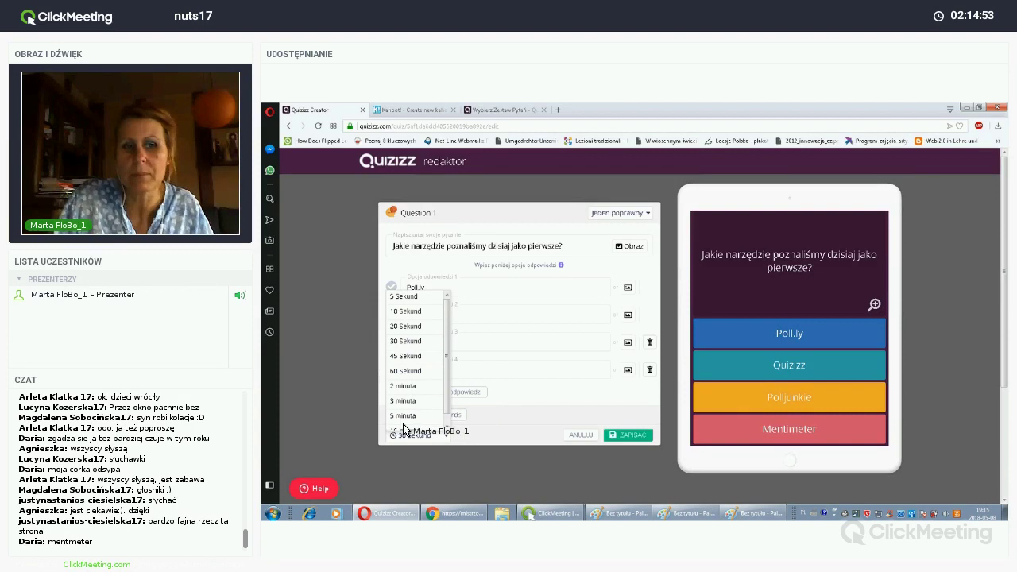
{"action": "scroll", "coordinate": [393, 401], "scroll_direction": "down", "scroll_amount": 1}
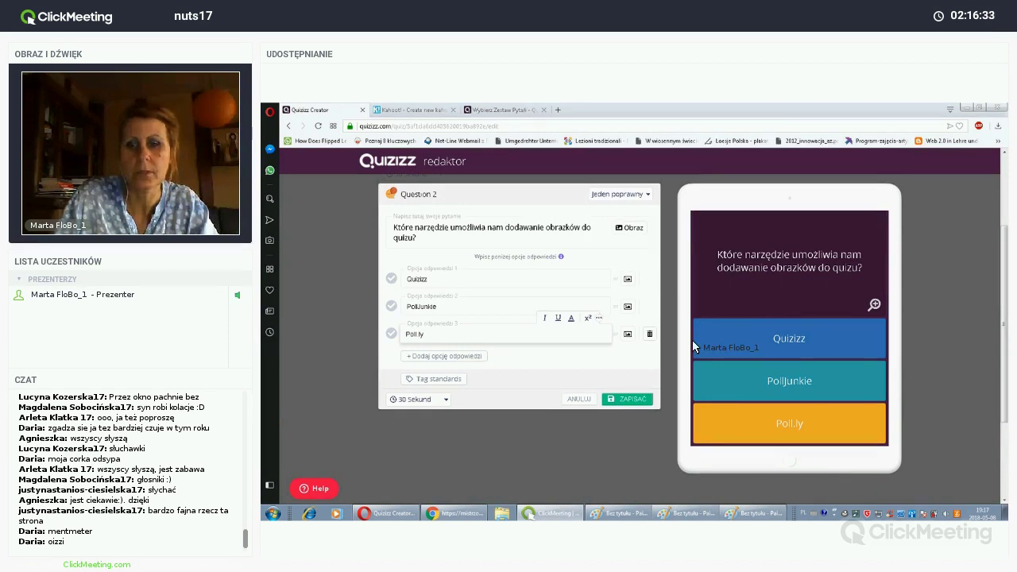
{"action": "left_click", "coordinate": [391, 279]}
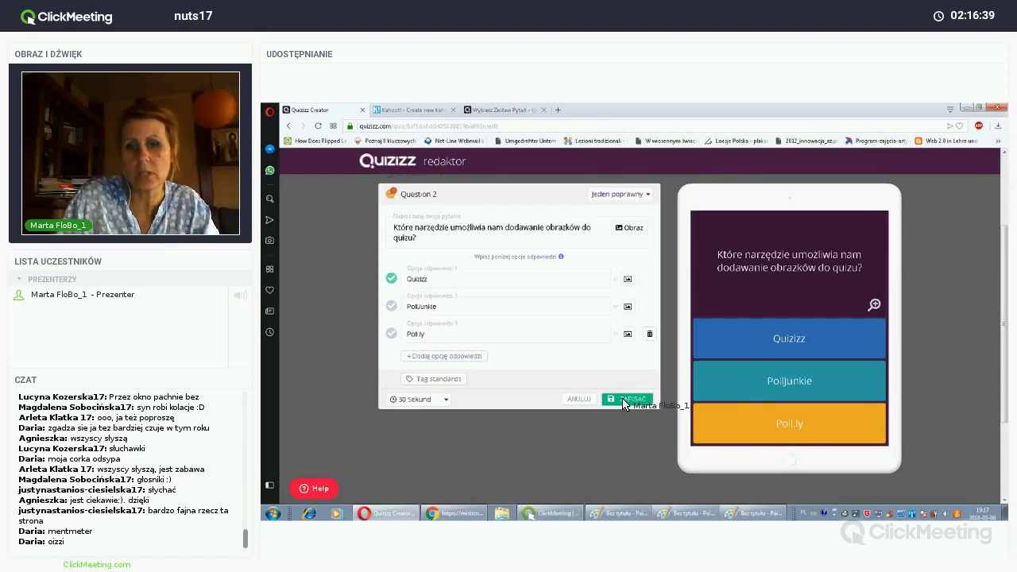
{"action": "left_click", "coordinate": [623, 400]}
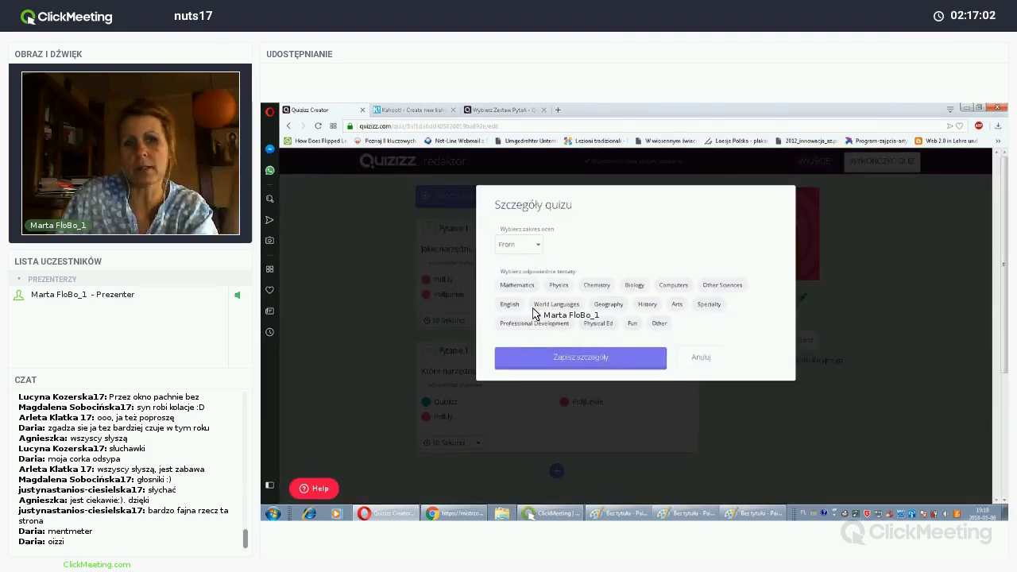
Step: Set the quiz's grade range to University
{"action": "left_click", "coordinate": [516, 245]}
{"action": "left_click_drag", "start_coordinate": [538, 274], "coordinate": [539, 315]}
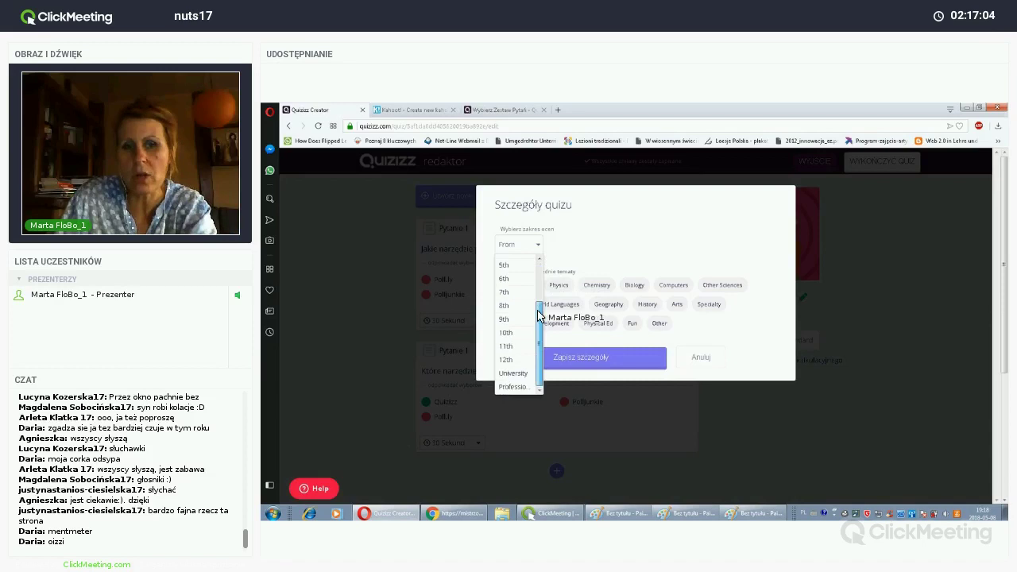
{"action": "scroll", "coordinate": [543, 342], "scroll_direction": "up", "scroll_amount": 3}
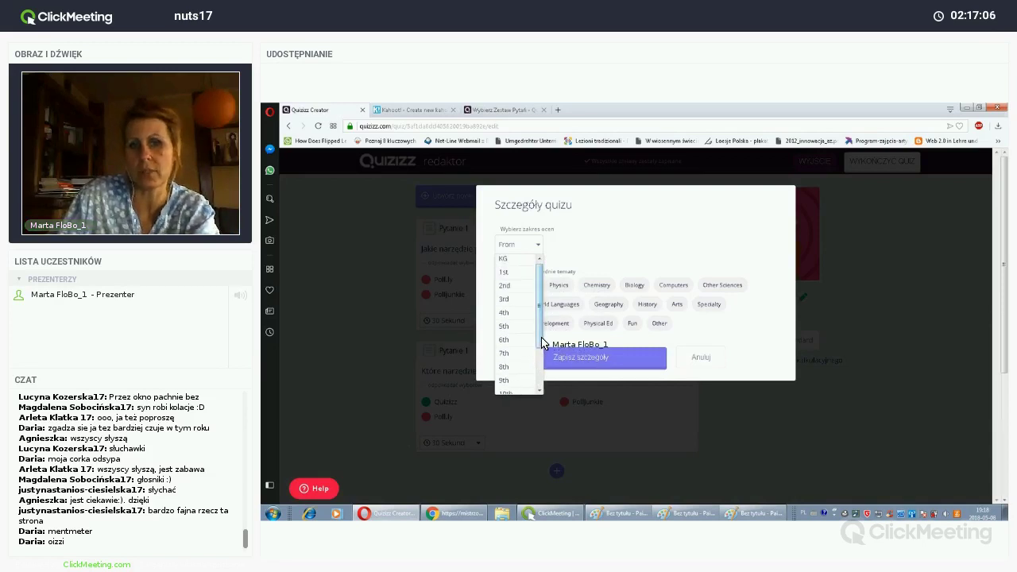
{"action": "scroll", "coordinate": [542, 340], "scroll_direction": "down", "scroll_amount": 3}
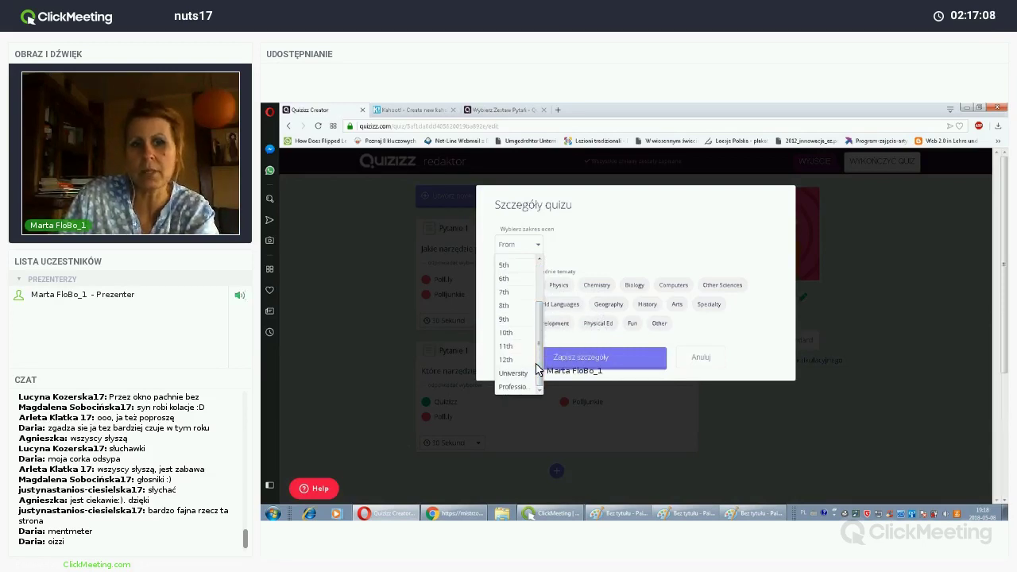
{"action": "scroll", "coordinate": [521, 371], "scroll_direction": "up", "scroll_amount": 3}
{"action": "scroll", "coordinate": [517, 375], "scroll_direction": "down", "scroll_amount": 3}
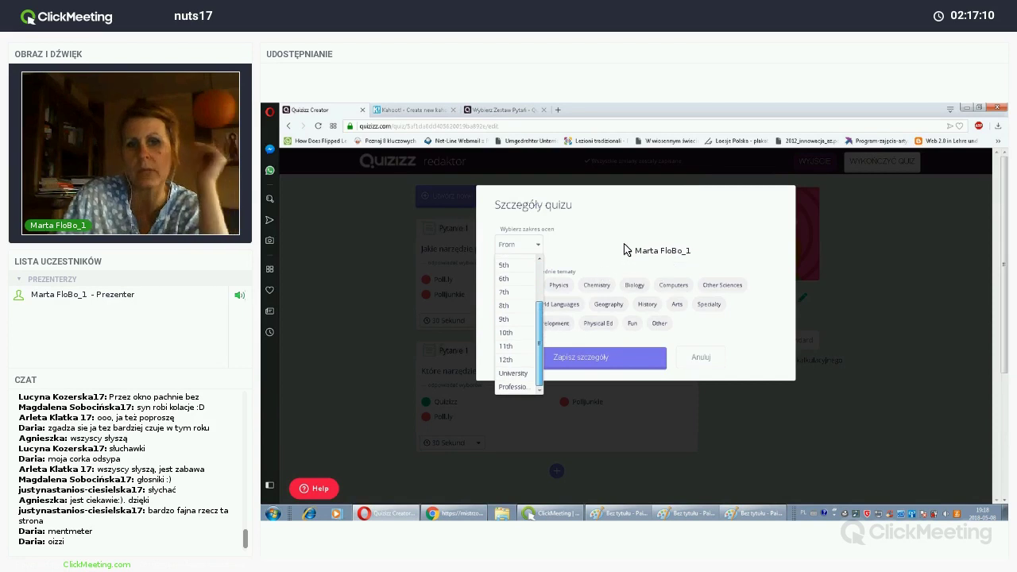
{"action": "left_click", "coordinate": [512, 373]}
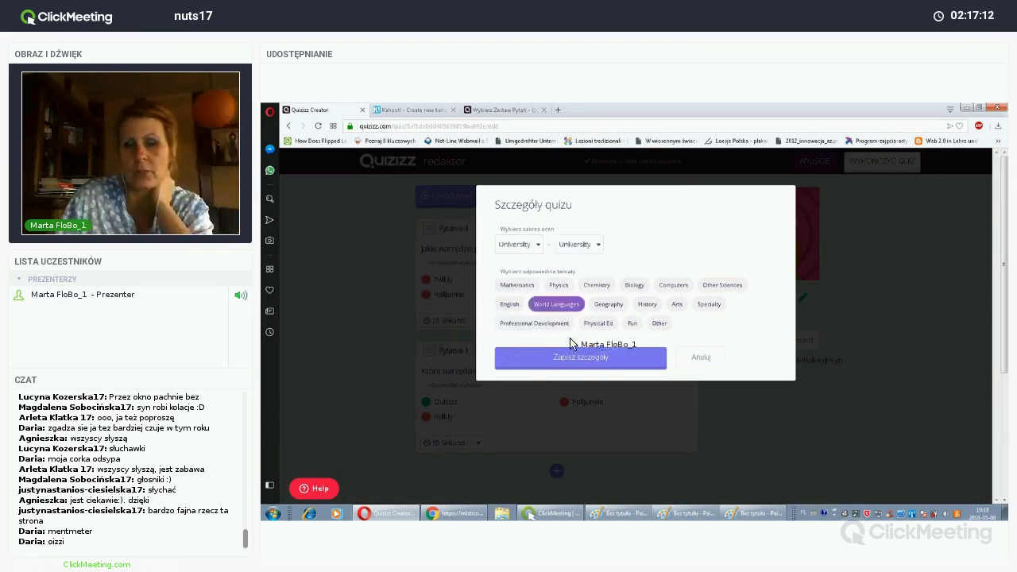
Step: Tag the quiz with the Computers subject and Applications topic, then save the details
{"action": "left_click", "coordinate": [557, 286]}
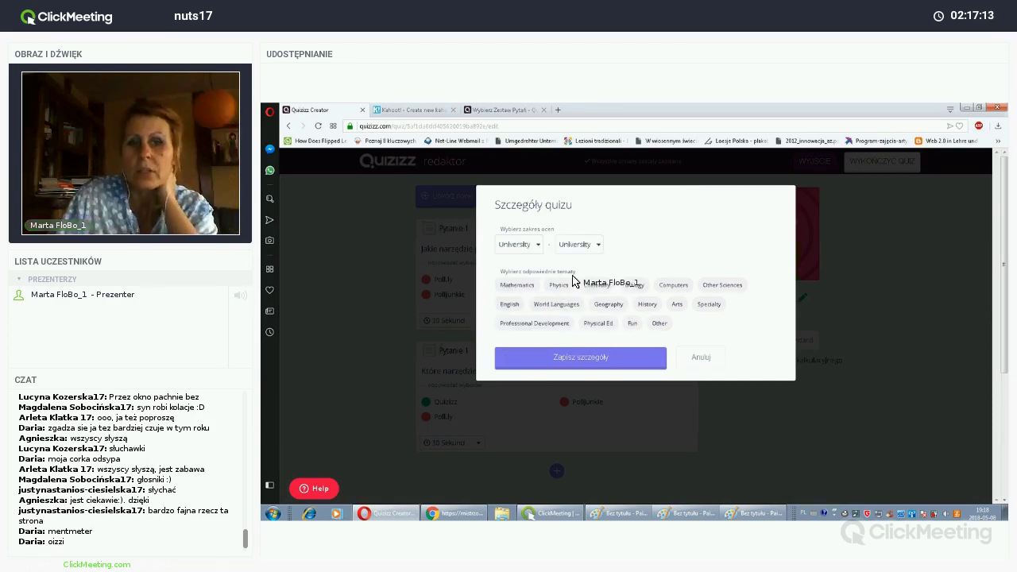
{"action": "left_click", "coordinate": [675, 285]}
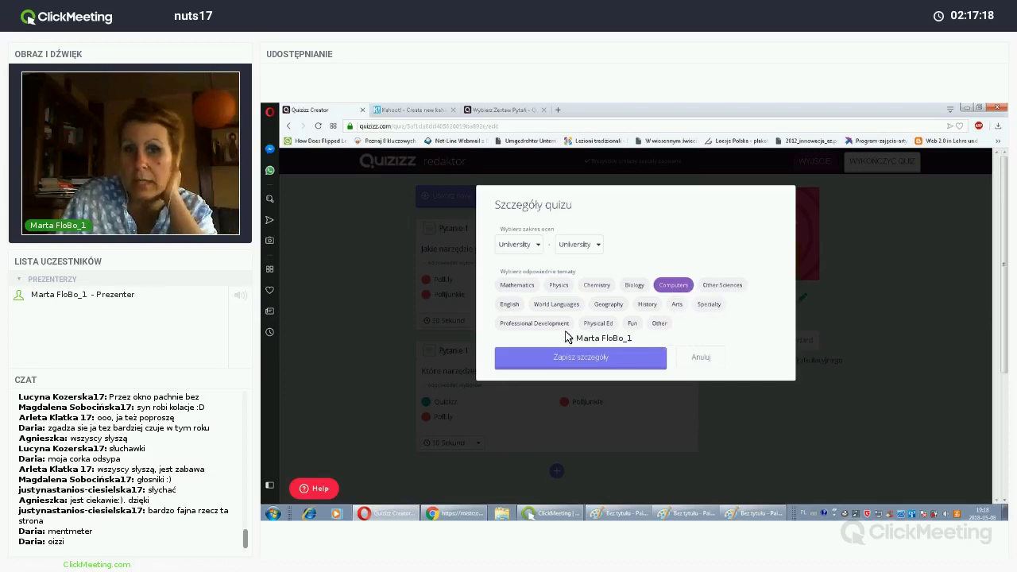
{"action": "left_click", "coordinate": [660, 323]}
{"action": "left_click", "coordinate": [660, 322]}
{"action": "left_click", "coordinate": [534, 323]}
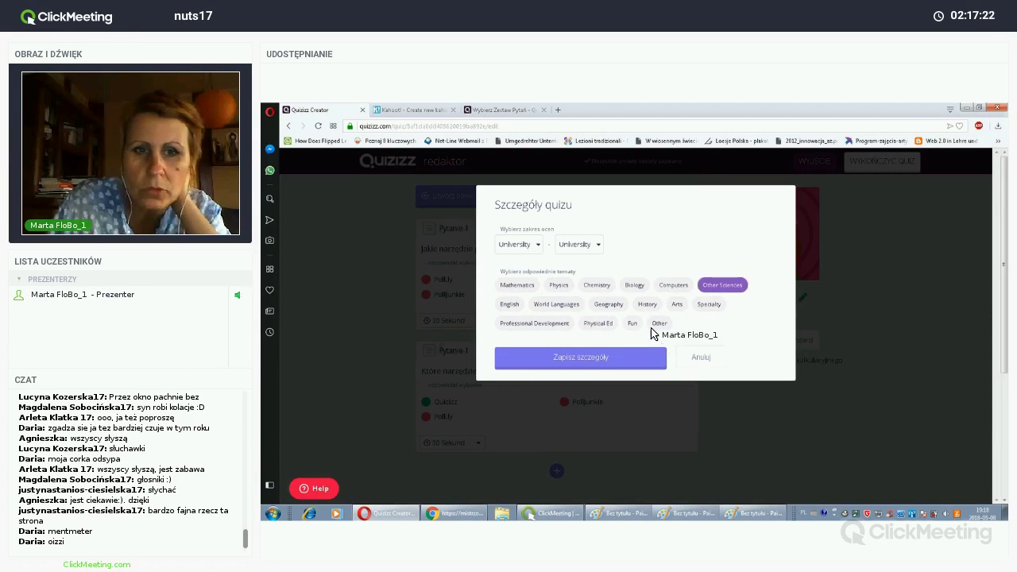
{"action": "left_click", "coordinate": [658, 323]}
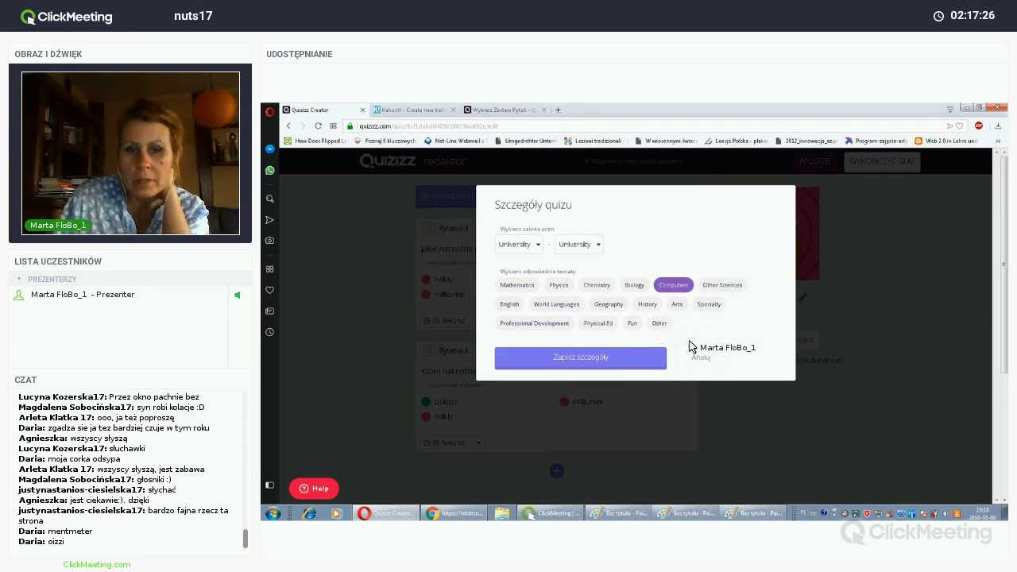
{"action": "left_click", "coordinate": [560, 383]}
{"action": "left_click", "coordinate": [560, 385]}
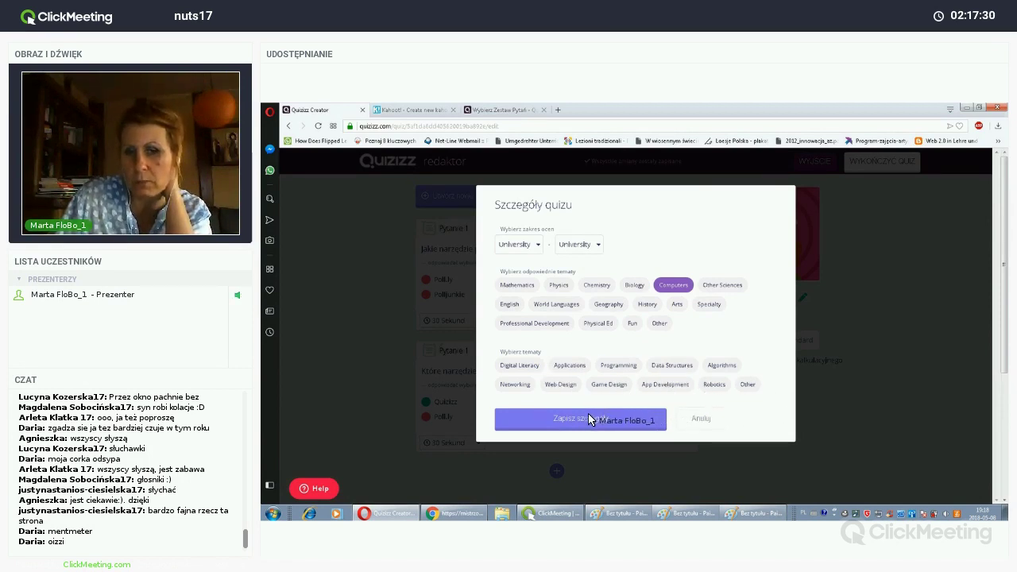
{"action": "left_click", "coordinate": [613, 367]}
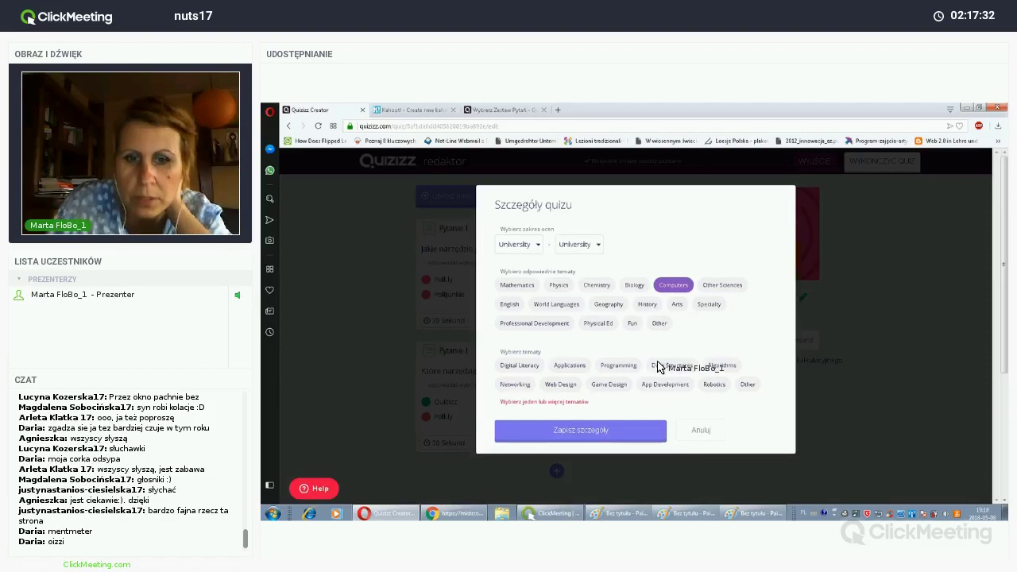
{"action": "left_click", "coordinate": [747, 385]}
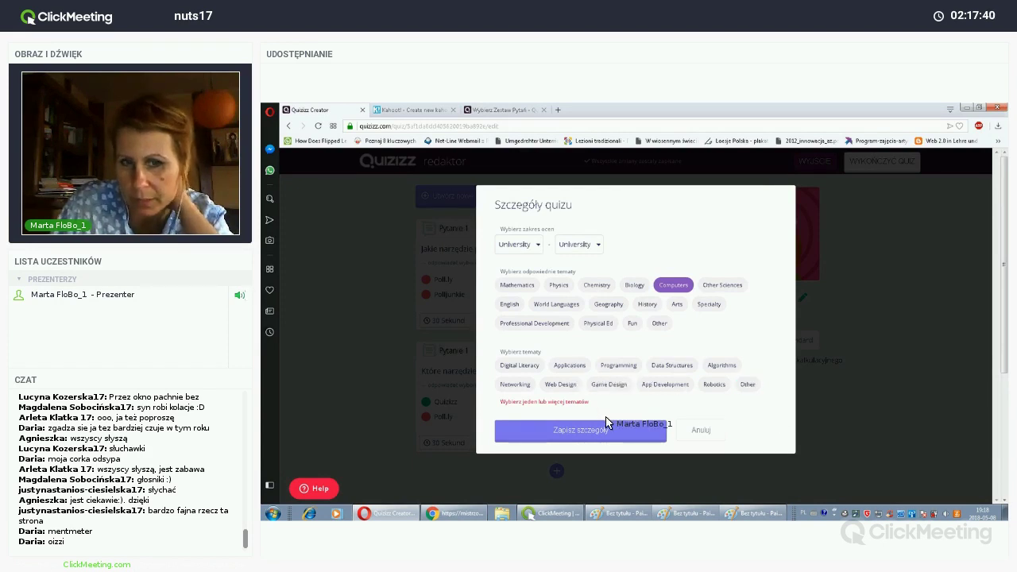
{"action": "left_click", "coordinate": [569, 364]}
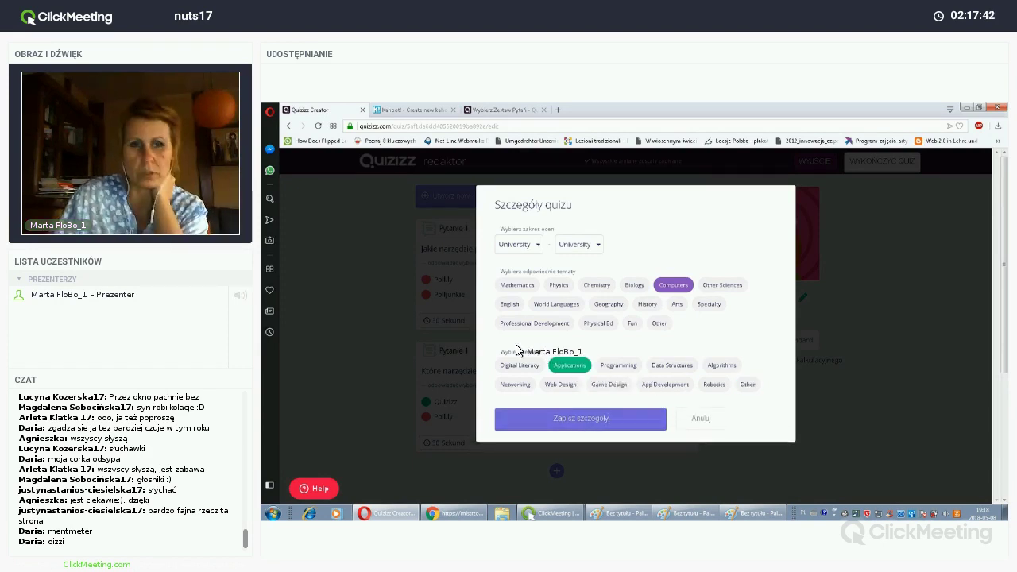
{"action": "left_click", "coordinate": [569, 417]}
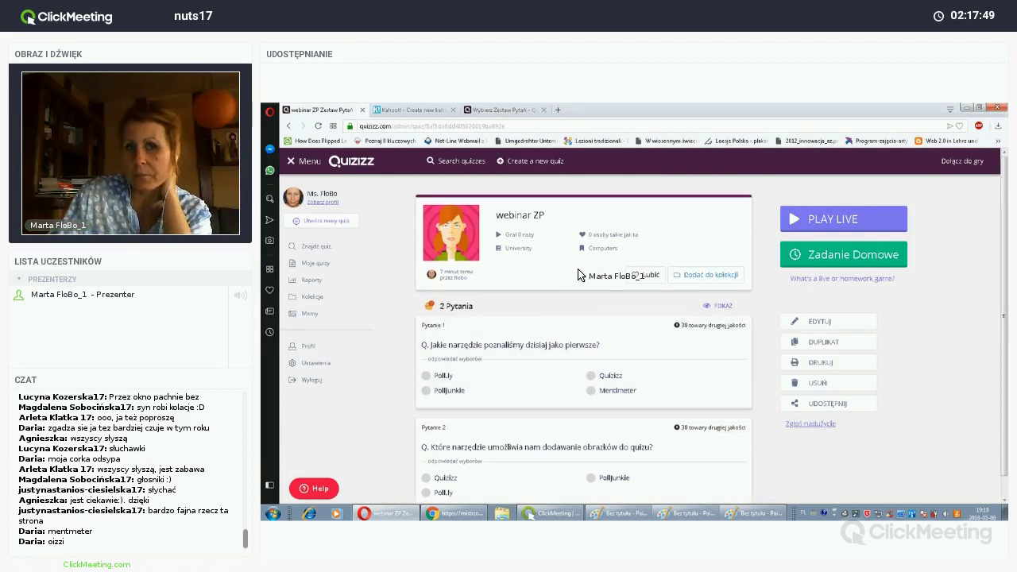
Step: Start adding webinar ZP to a collection, then dismiss that dialog
{"action": "left_click", "coordinate": [707, 274]}
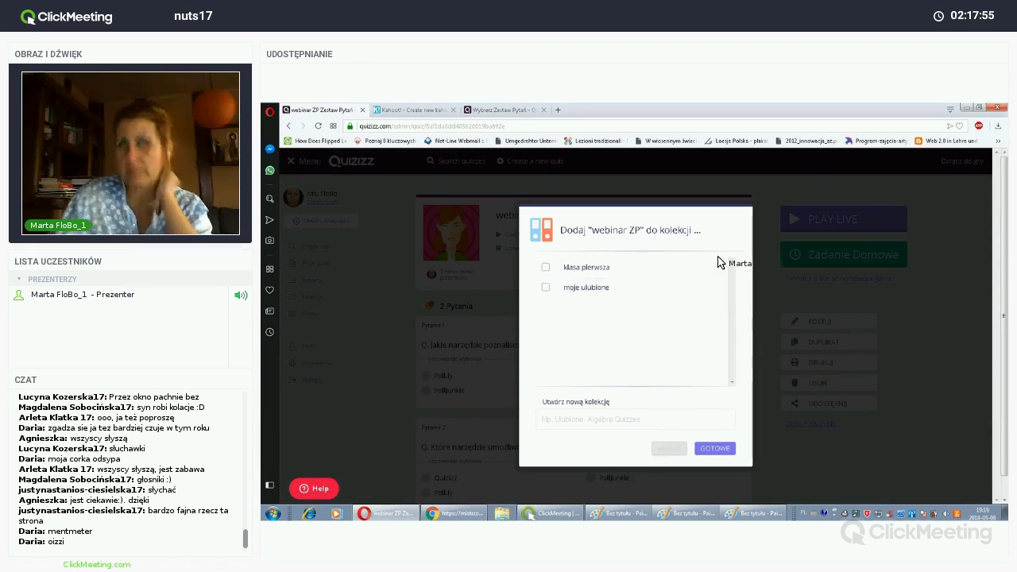
{"action": "key", "text": "Escape"}
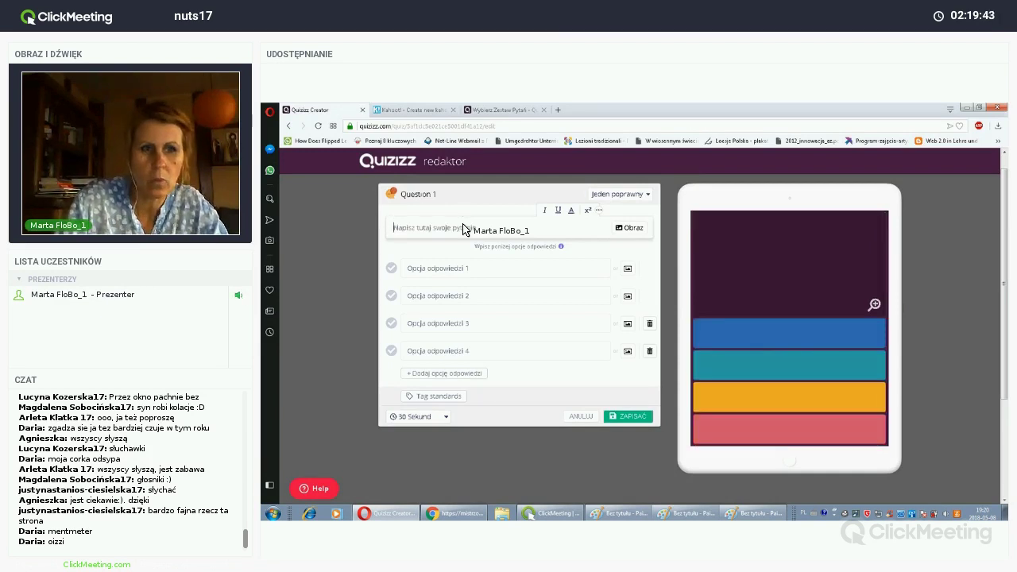
Step: Write the question 'wą.....' with answers z, rz and sz
{"action": "type", "text": "wą....."}
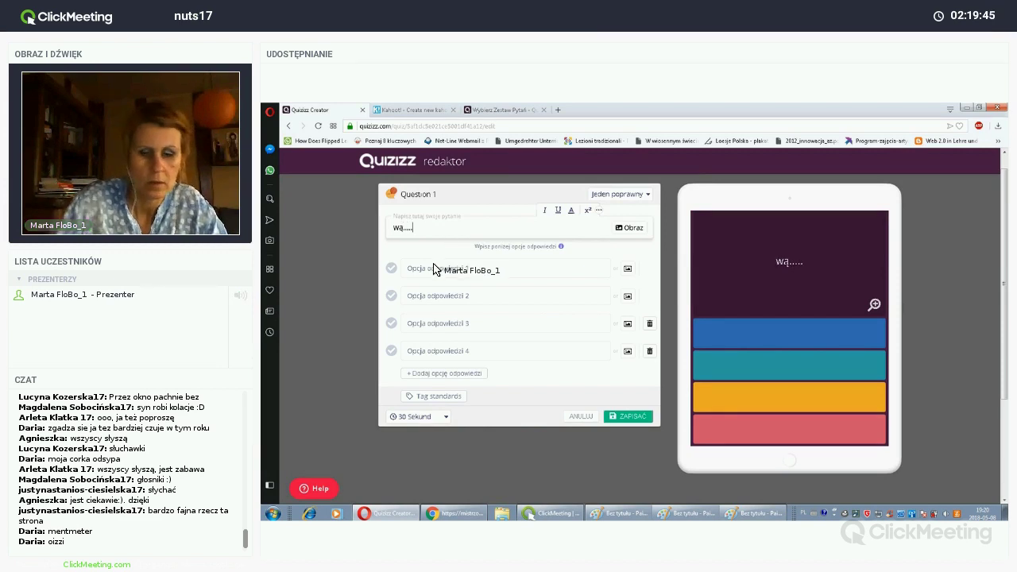
{"action": "key", "text": "Tab"}
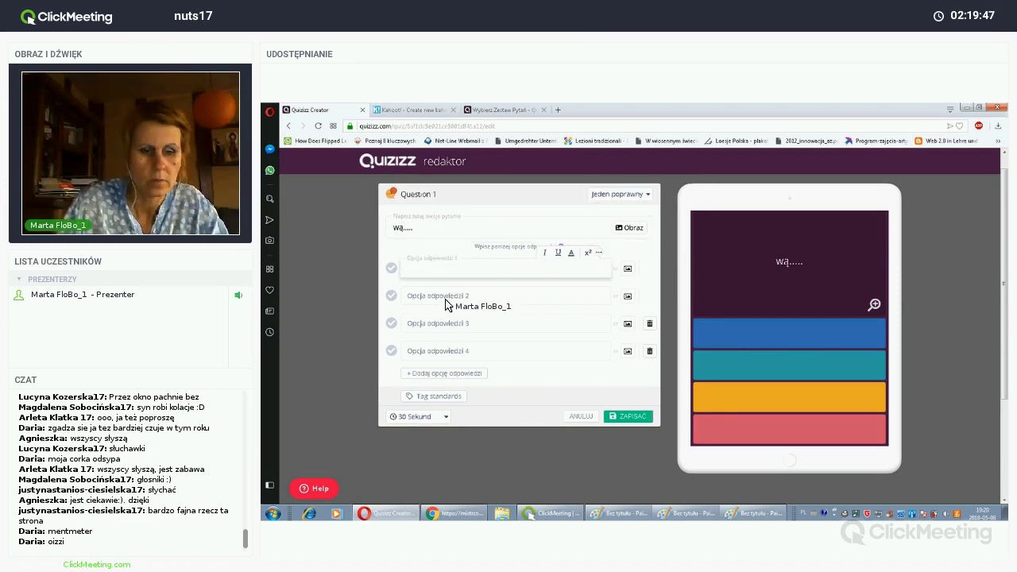
{"action": "type", "text": "z"}
{"action": "key", "text": "Tab"}
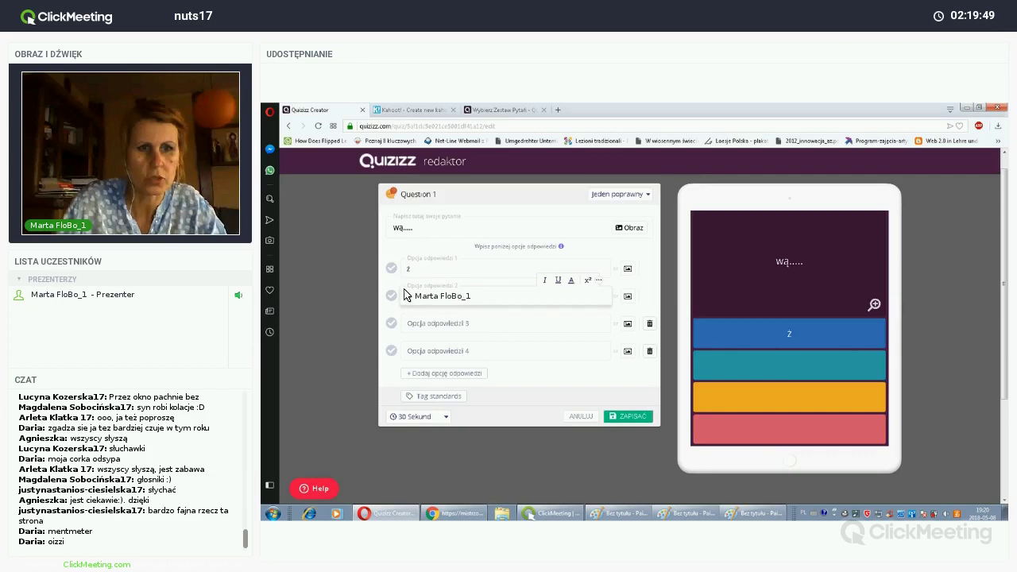
{"action": "type", "text": "rz"}
{"action": "key", "text": "Tab"}
{"action": "type", "text": "sz"}
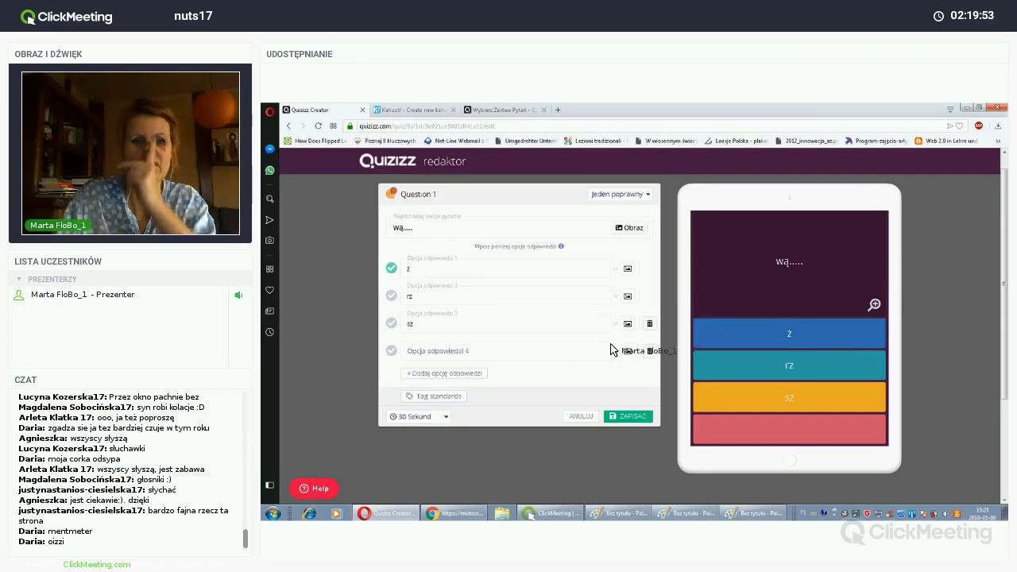
Step: Delete the fourth answer option and set a 20-second time limit
{"action": "left_click", "coordinate": [650, 350]}
{"action": "left_click", "coordinate": [706, 318]}
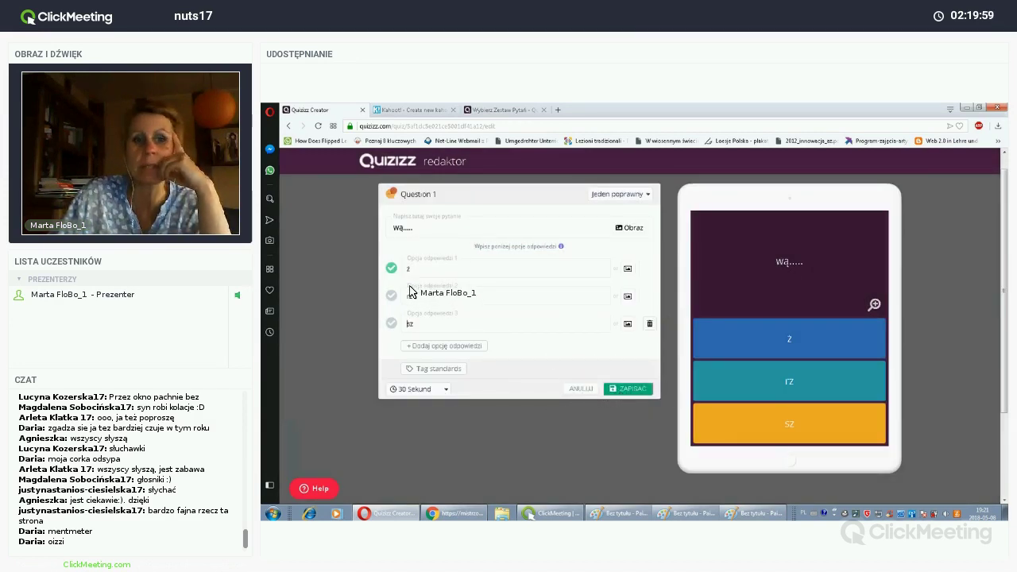
{"action": "left_click", "coordinate": [420, 388]}
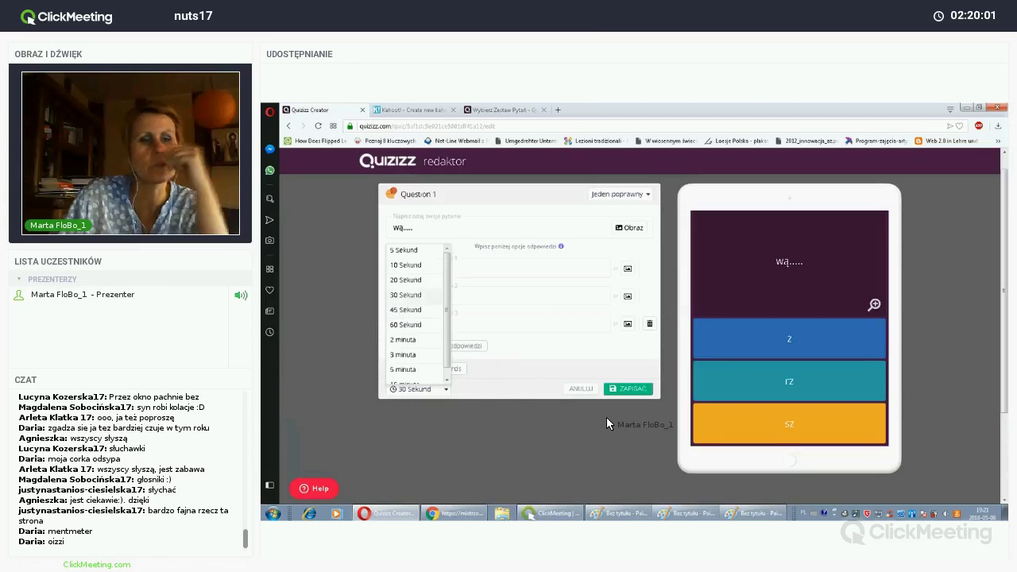
{"action": "key", "text": "Up"}
{"action": "key", "text": "Return"}
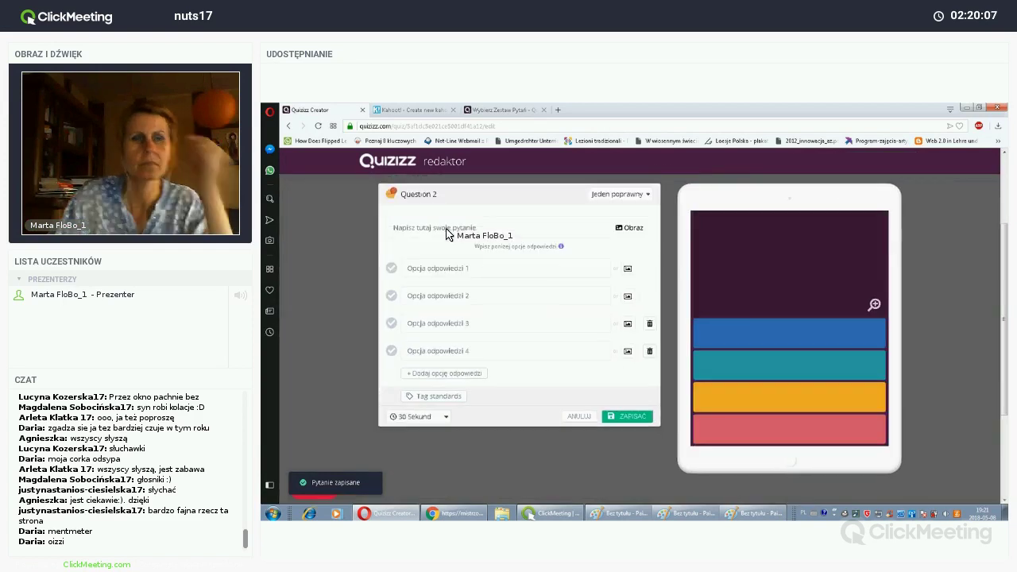
Step: Write the question '......amak' with answers h and ch
{"action": "left_click", "coordinate": [446, 232]}
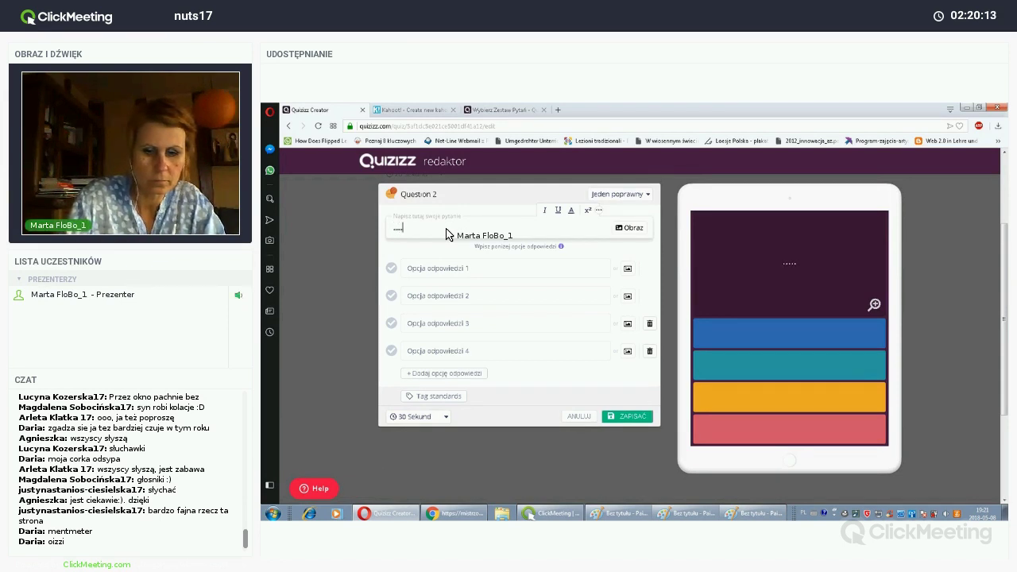
{"action": "type", "text": "......a"}
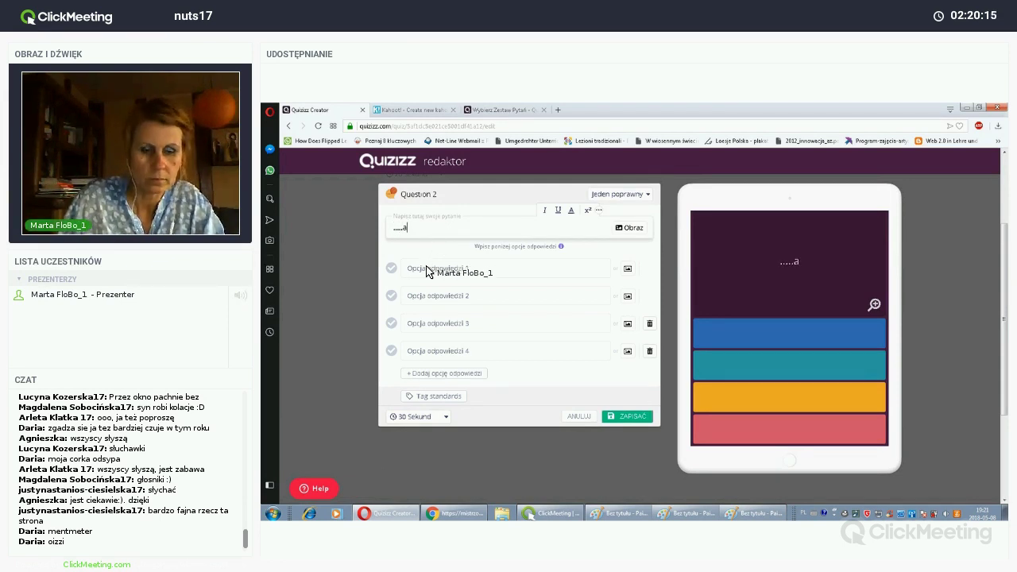
{"action": "type", "text": "mak"}
{"action": "key", "text": "Tab"}
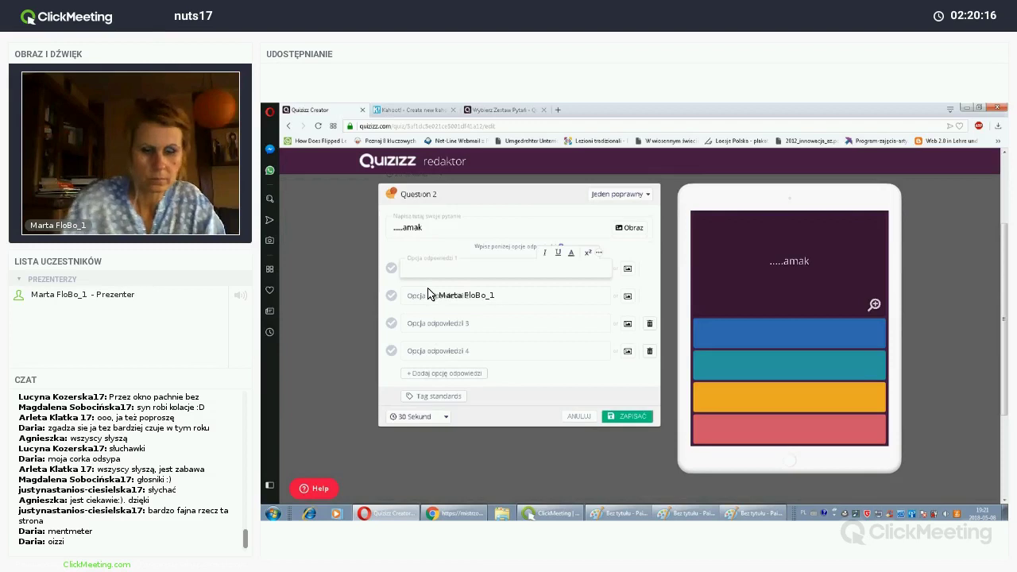
{"action": "type", "text": "h"}
{"action": "left_click", "coordinate": [407, 294]}
{"action": "type", "text": "ch"}
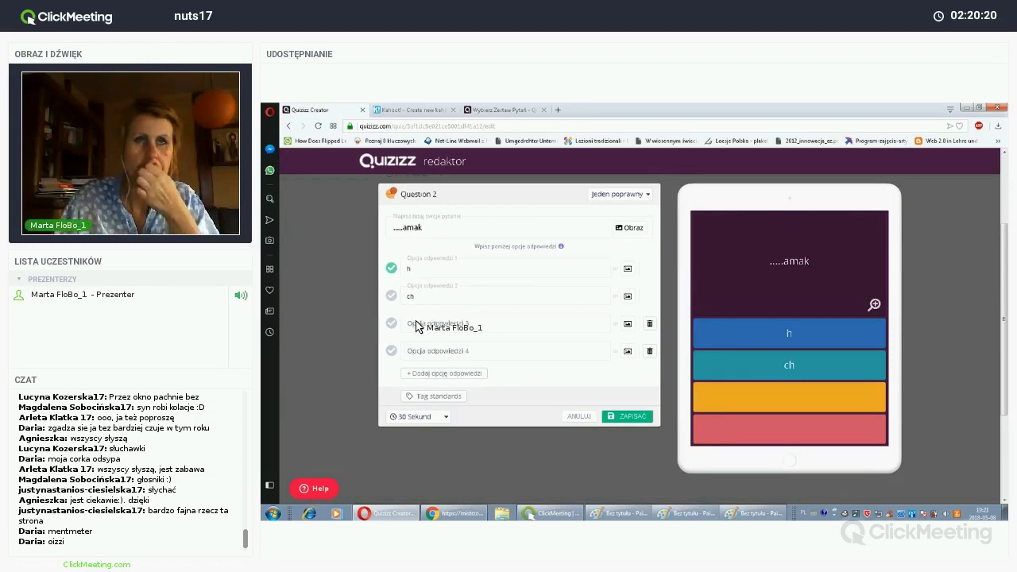
Step: Delete the extra answer option, set a 10-second limit, and save the question
{"action": "left_click", "coordinate": [419, 325]}
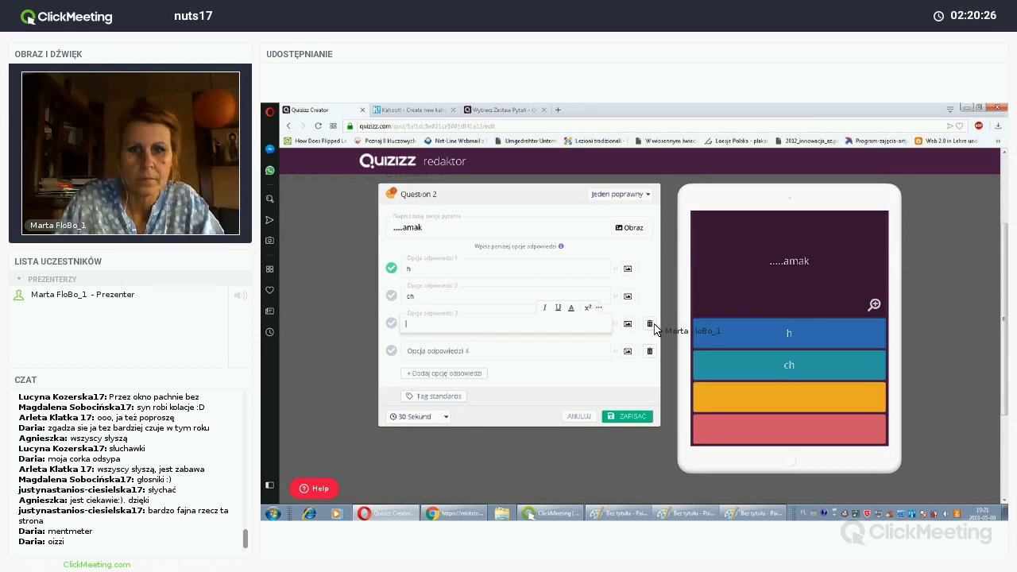
{"action": "left_click", "coordinate": [649, 323]}
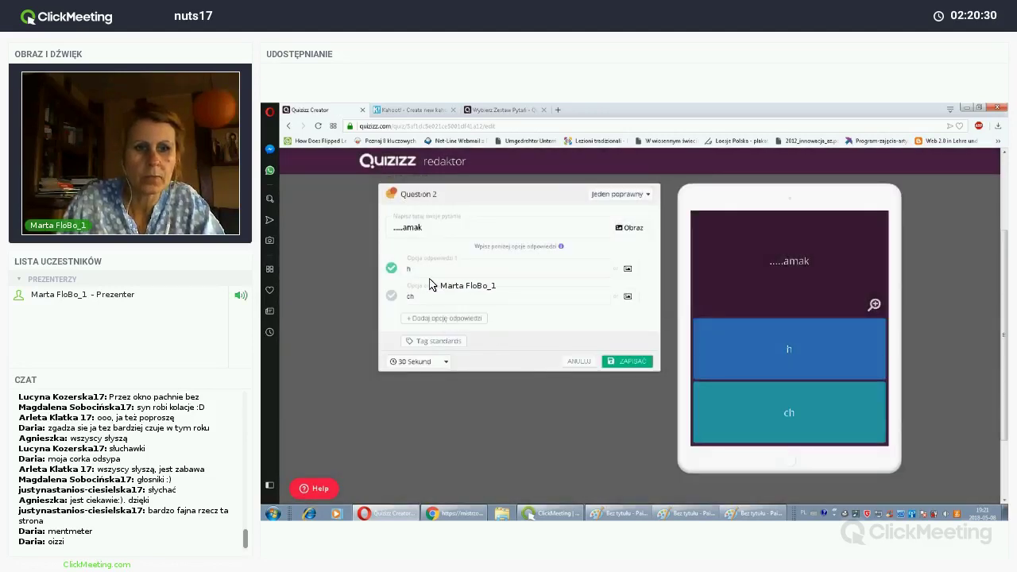
{"action": "left_click", "coordinate": [419, 362]}
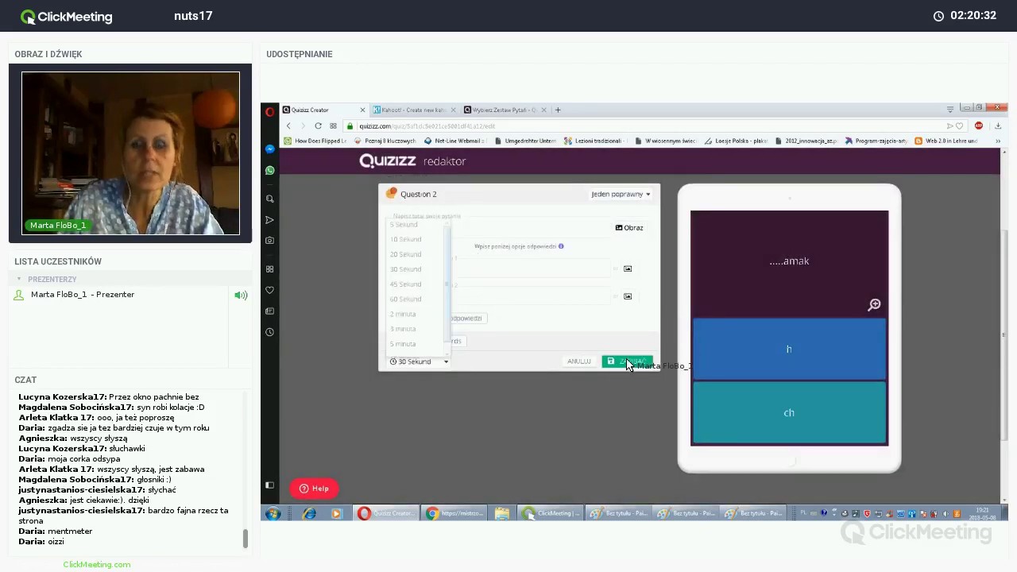
{"action": "left_click", "coordinate": [413, 230]}
{"action": "left_click", "coordinate": [619, 363]}
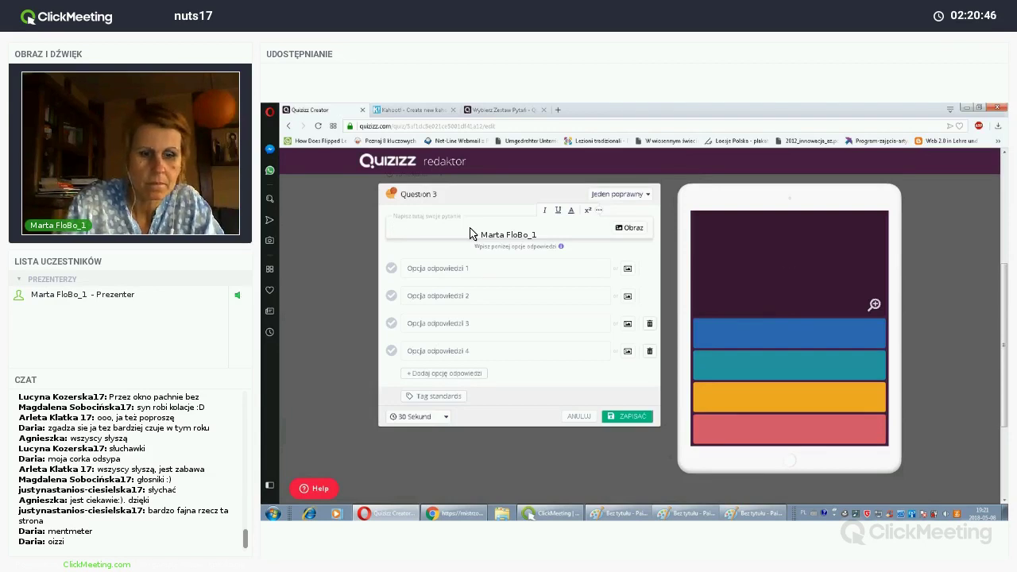
Step: Enter the question 'ma......enia' with answer options ż, sz and rz
{"action": "type", "text": "ma......"}
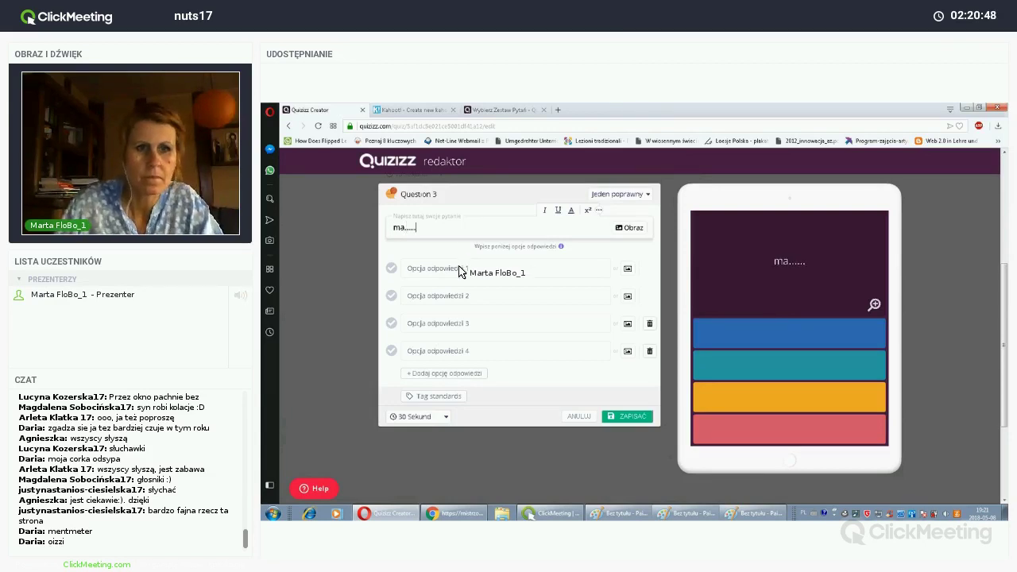
{"action": "type", "text": "enia"}
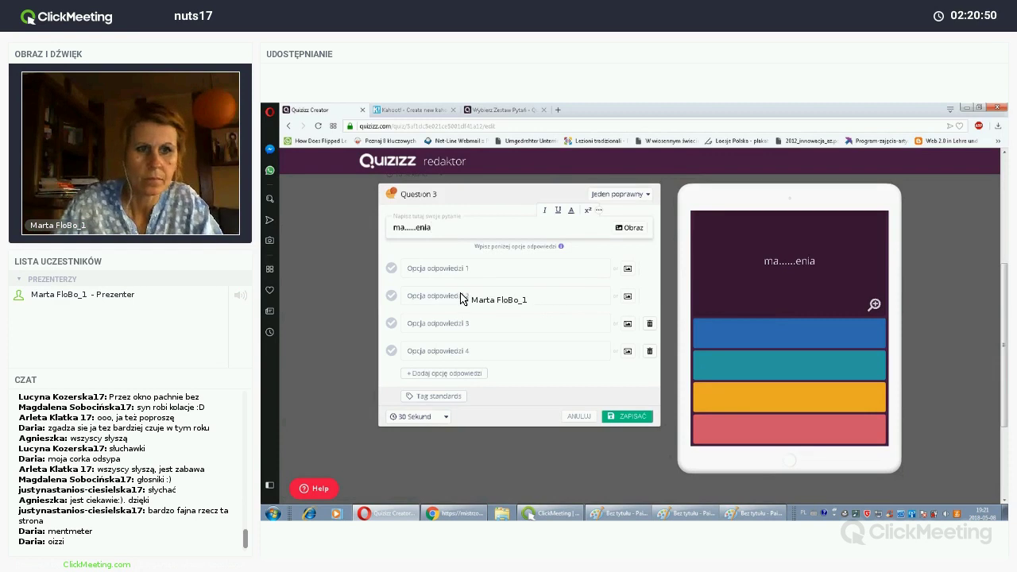
{"action": "key", "text": "Tab"}
{"action": "type", "text": "z"}
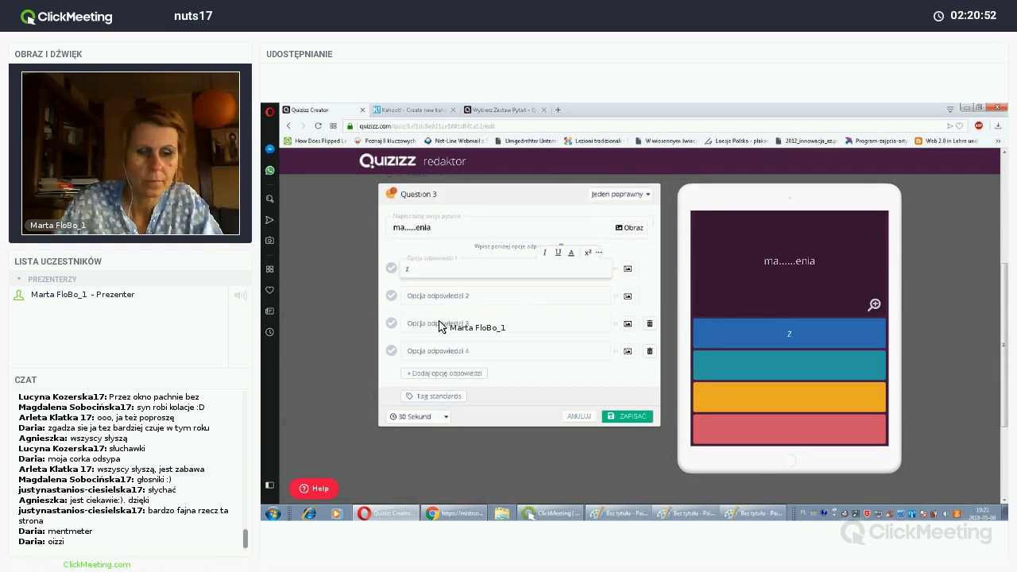
{"action": "key", "text": "Tab"}
{"action": "type", "text": "sz"}
{"action": "key", "text": "Tab"}
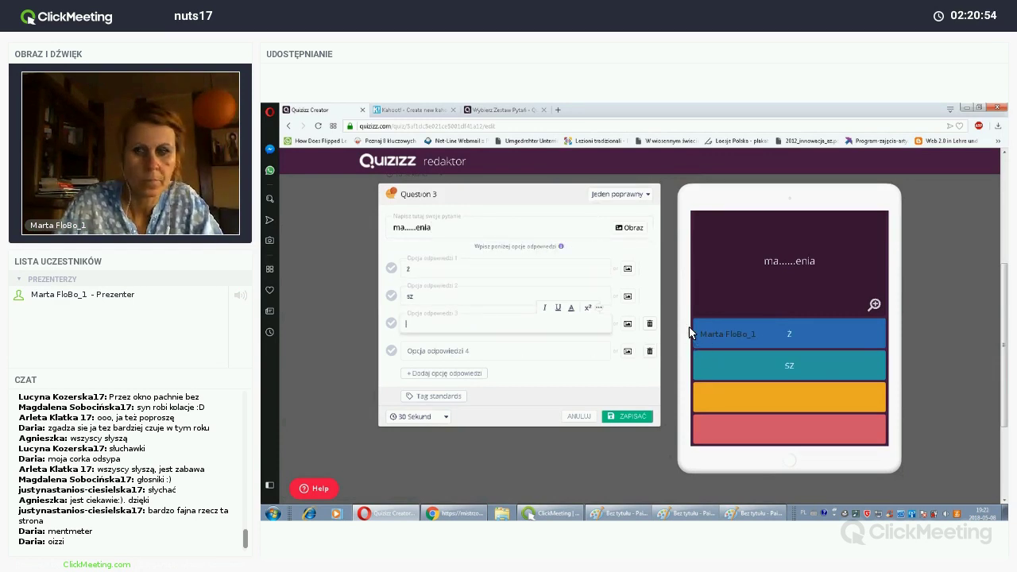
{"action": "type", "text": "rz"}
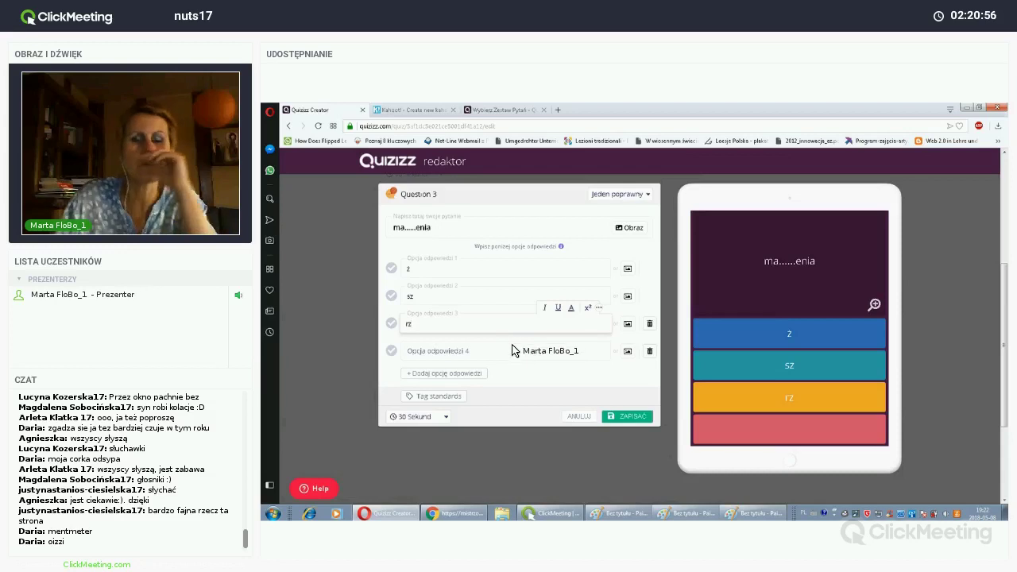
Step: Remove the empty fourth option, set a 20-second timer, mark rz correct and save
{"action": "left_click", "coordinate": [649, 351]}
{"action": "left_click", "coordinate": [707, 318]}
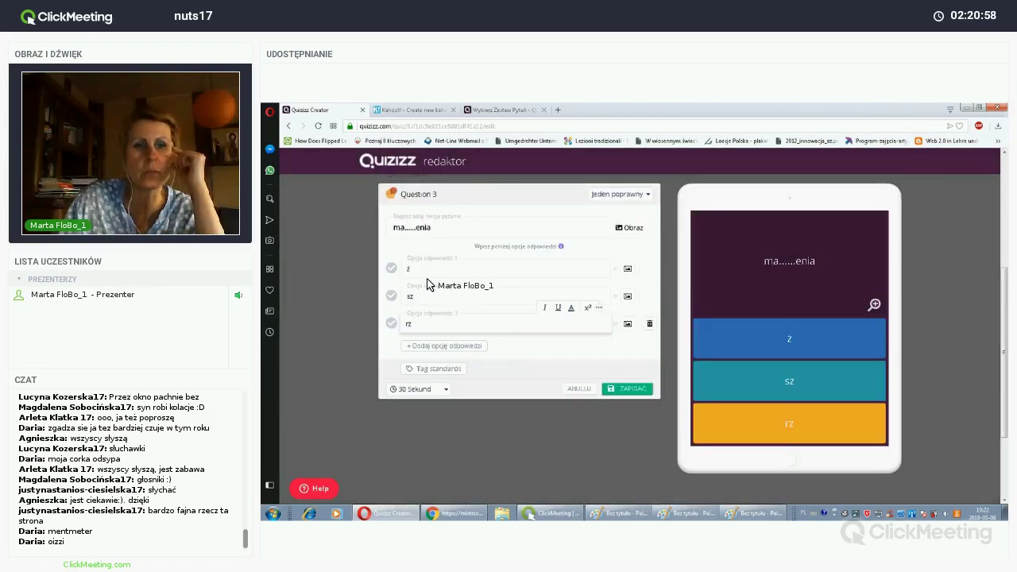
{"action": "left_click", "coordinate": [419, 388]}
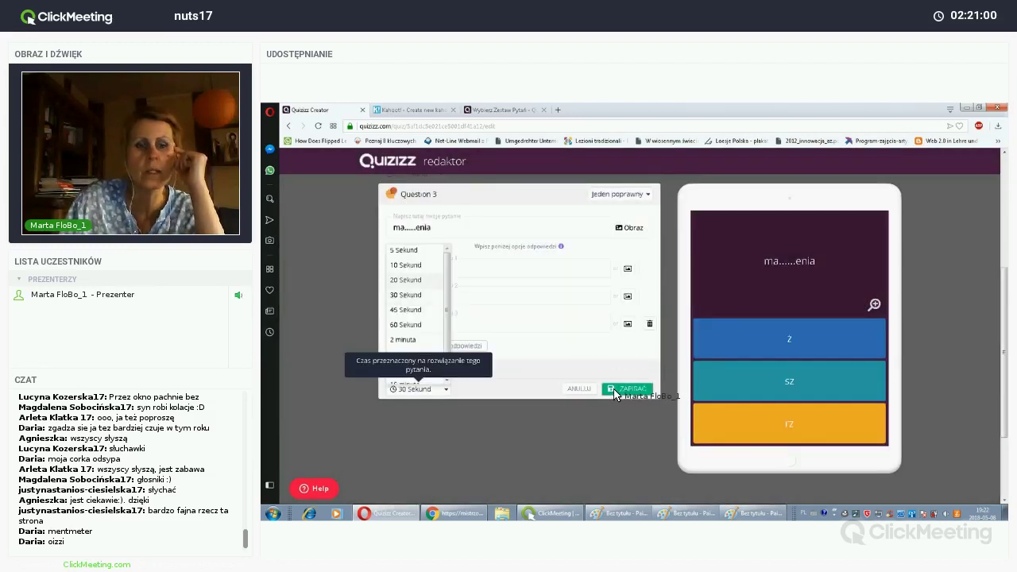
{"action": "left_click", "coordinate": [405, 279]}
{"action": "left_click", "coordinate": [627, 388]}
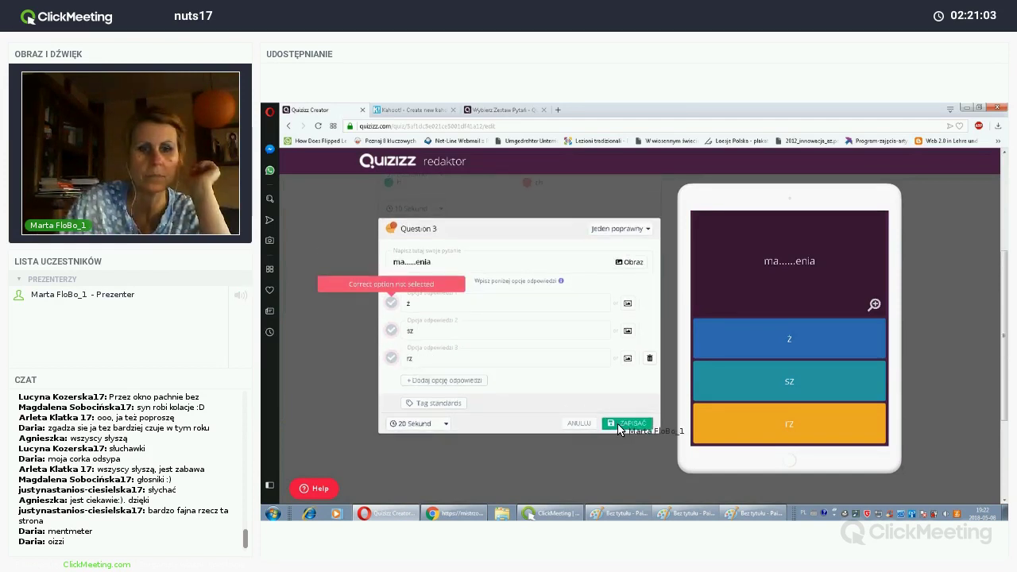
{"action": "left_click", "coordinate": [391, 358]}
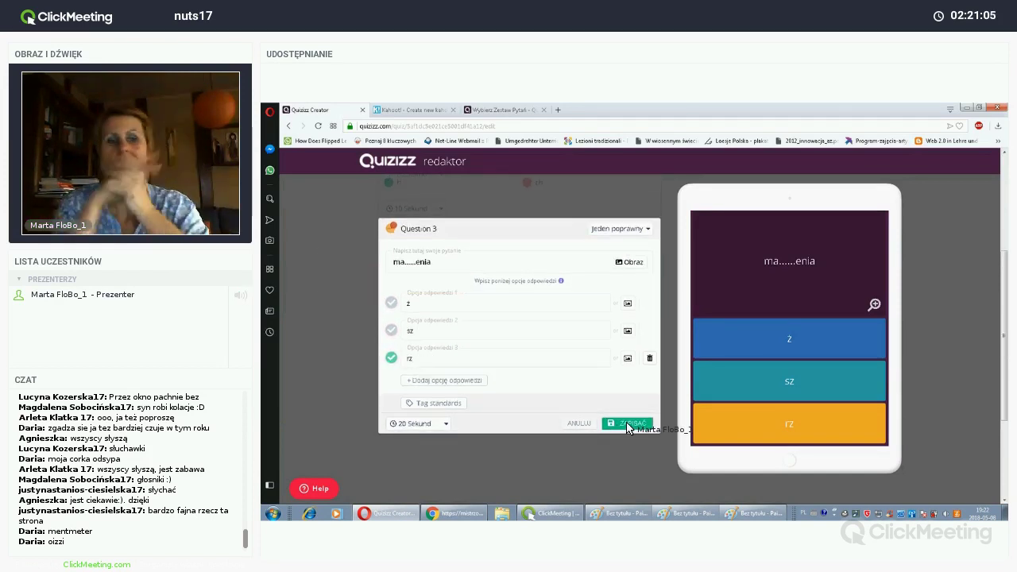
{"action": "left_click", "coordinate": [628, 425]}
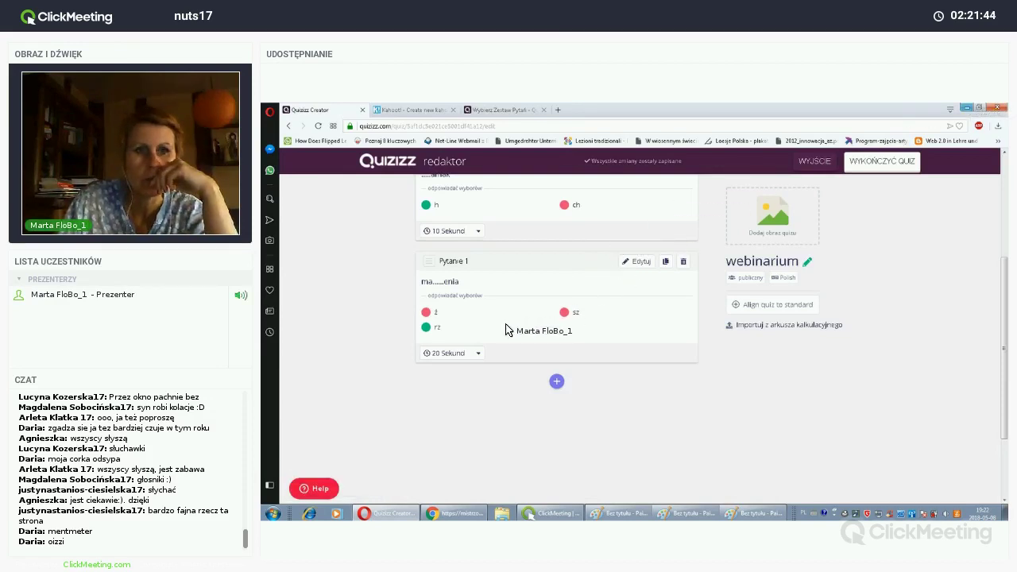
{"action": "key", "text": "super+d"}
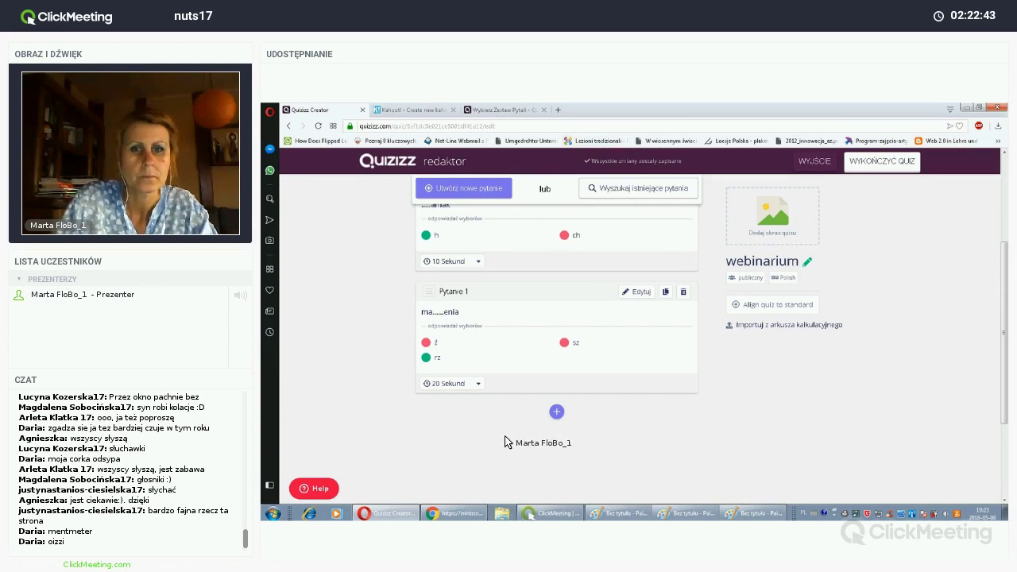
{"action": "left_click", "coordinate": [461, 514]}
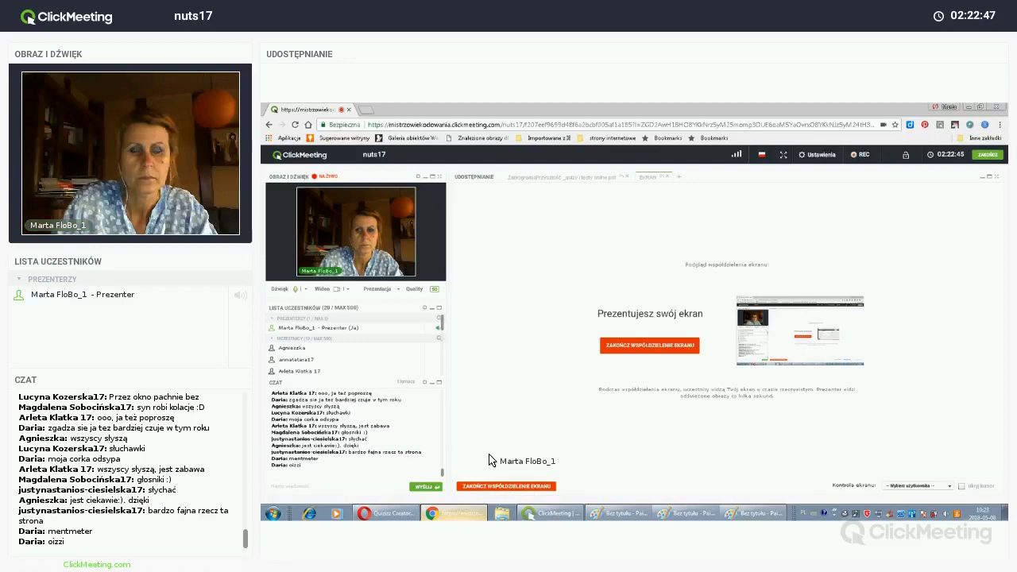
{"action": "key", "text": "alt+Tab"}
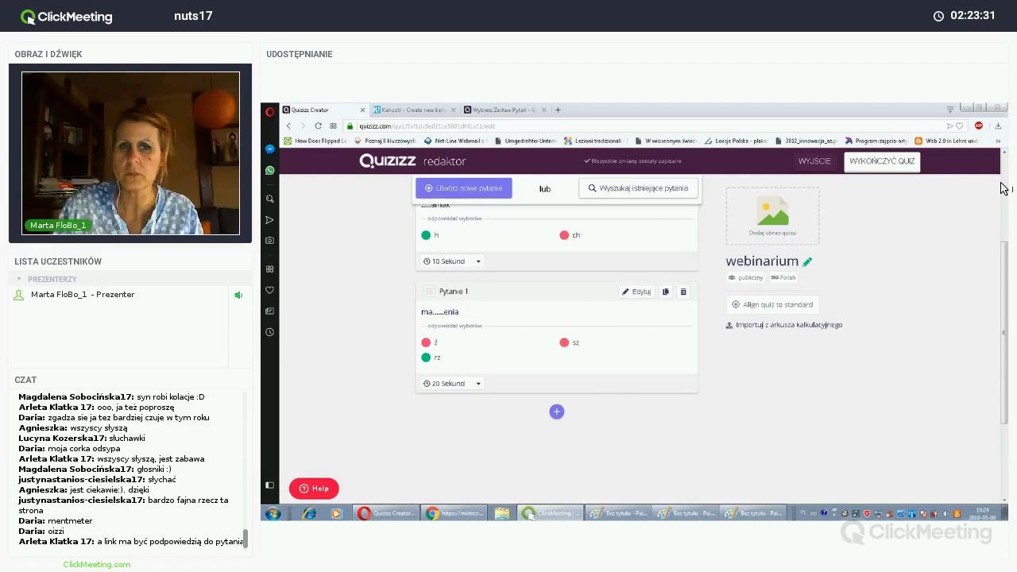
Step: Add a new Question 4 below the existing questions and put the cursor in its question text field
{"action": "scroll", "coordinate": [1004, 180], "scroll_direction": "up", "scroll_amount": 3}
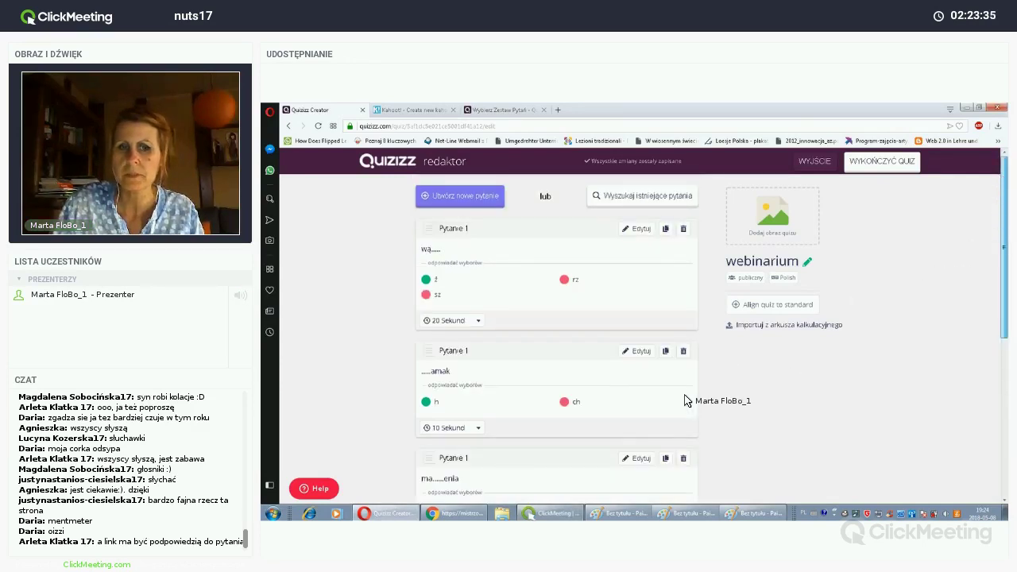
{"action": "scroll", "coordinate": [560, 488], "scroll_direction": "down", "scroll_amount": 1}
{"action": "scroll", "coordinate": [558, 485], "scroll_direction": "down", "scroll_amount": 1}
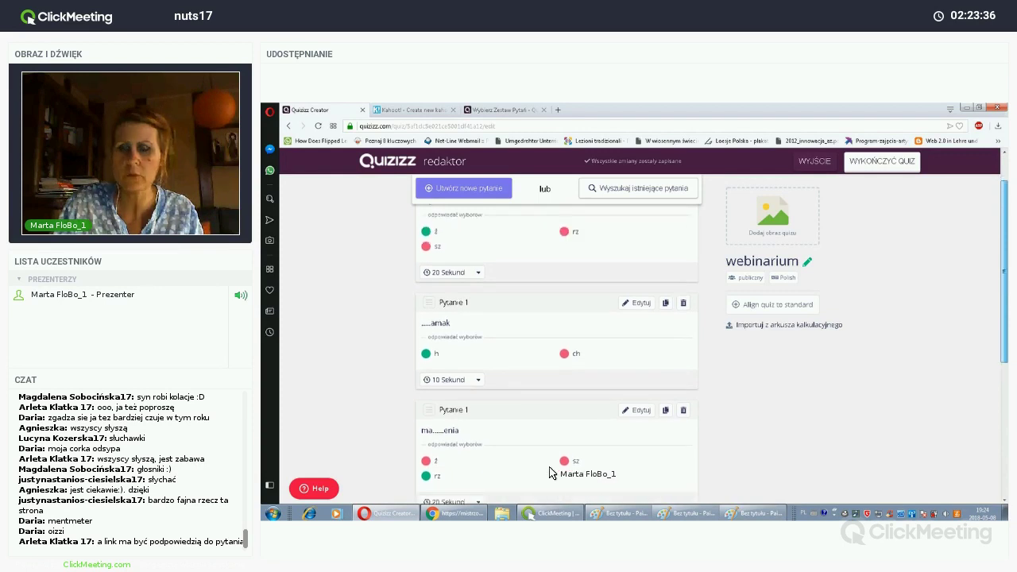
{"action": "left_click", "coordinate": [556, 486]}
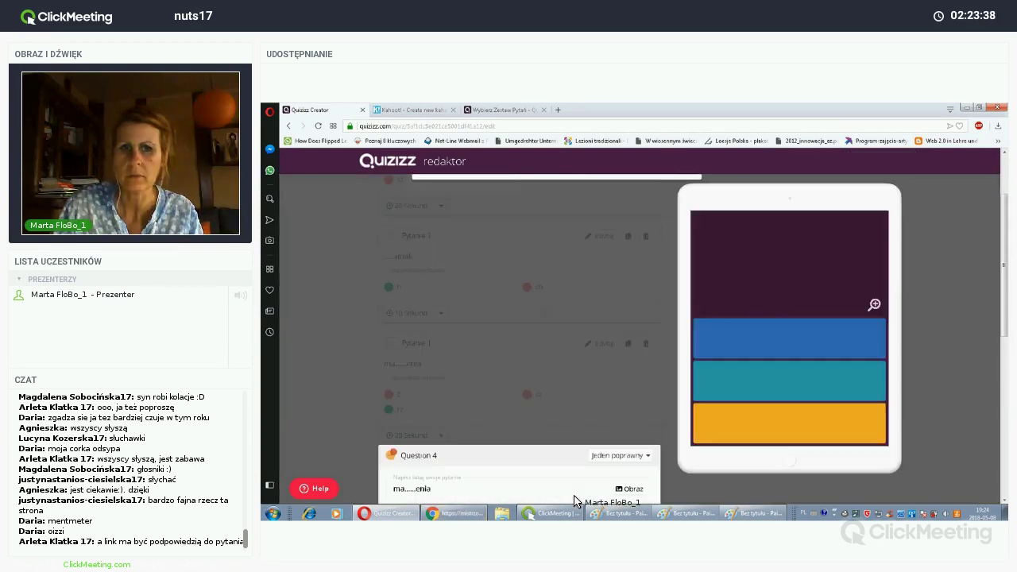
{"action": "scroll", "coordinate": [516, 405], "scroll_direction": "up", "scroll_amount": 2}
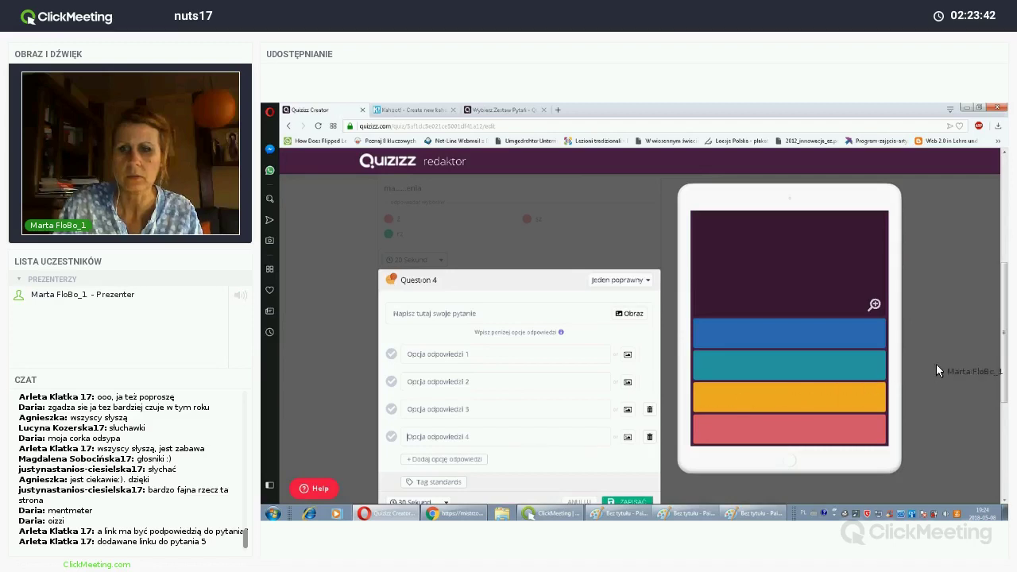
{"action": "scroll", "coordinate": [910, 364], "scroll_direction": "down", "scroll_amount": 1}
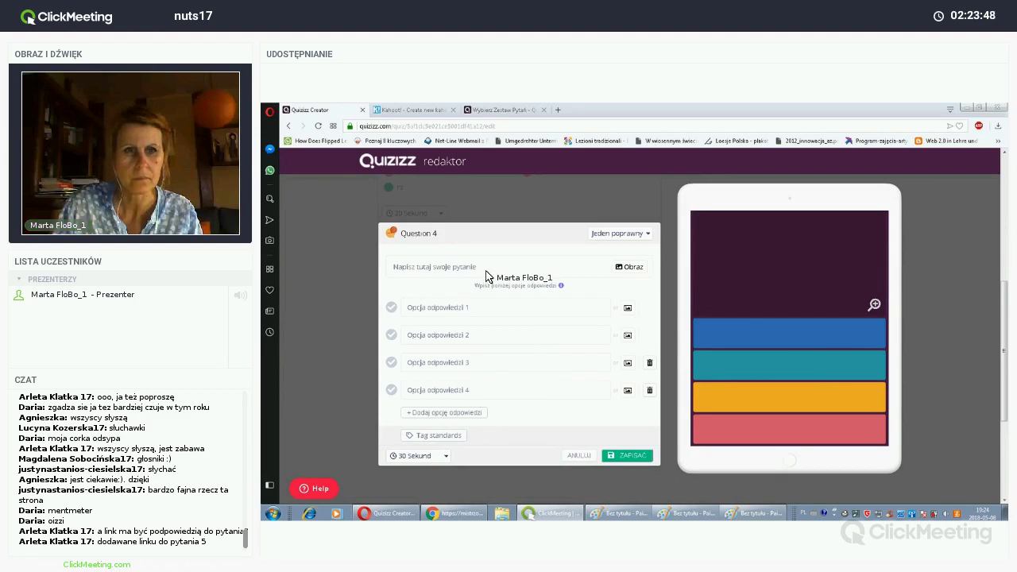
{"action": "left_click", "coordinate": [592, 260]}
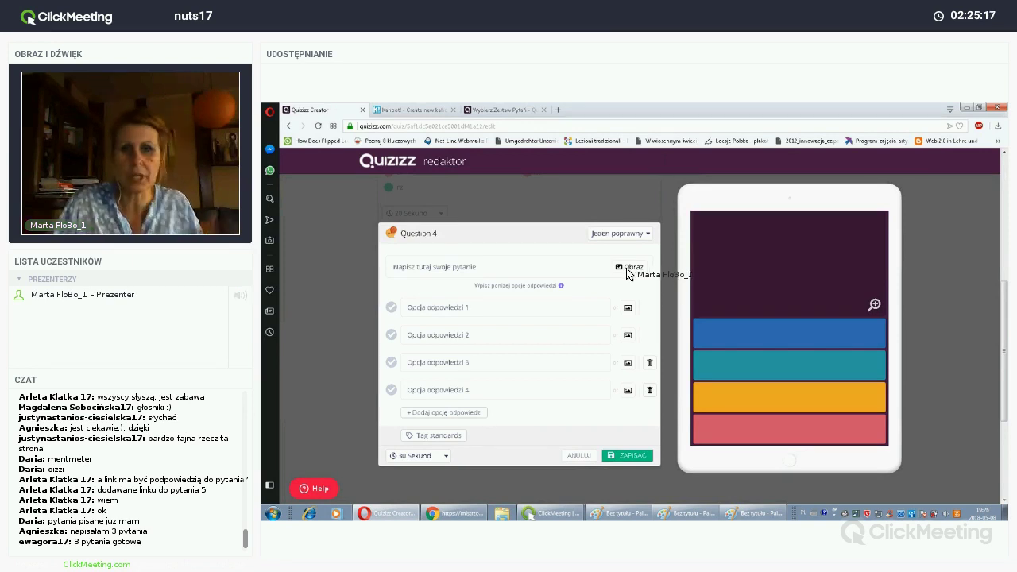
Step: Upload the T-shirt icon from Desktop's 'cybernauci - materiały dodatkowe' folder as Question 4's image
{"action": "left_click", "coordinate": [627, 273]}
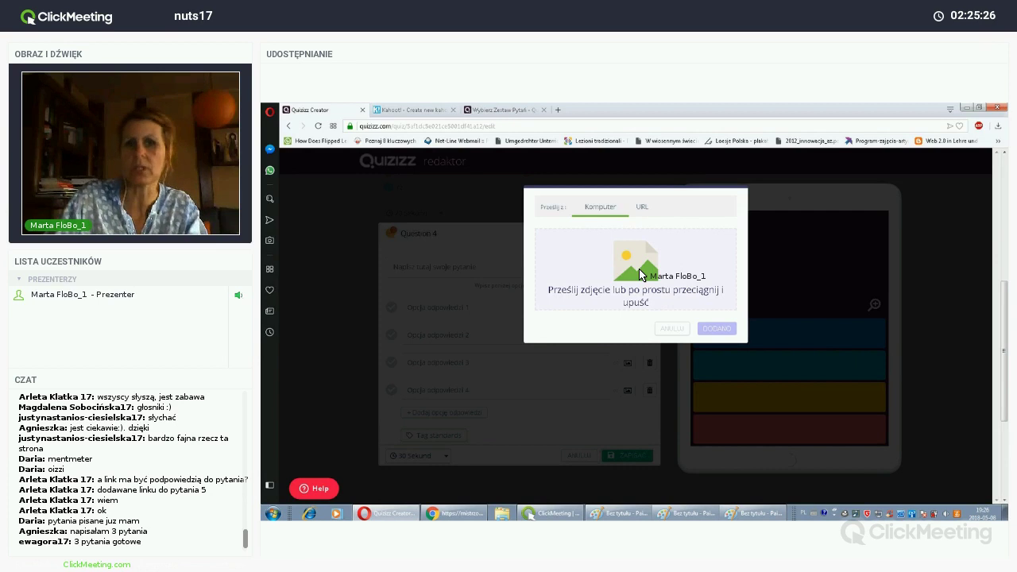
{"action": "left_click", "coordinate": [641, 274]}
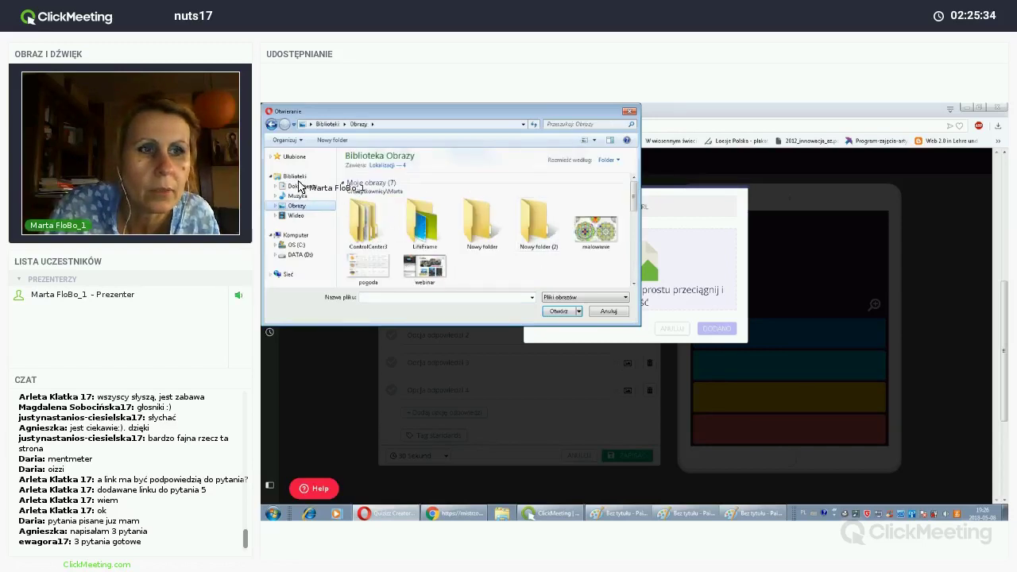
{"action": "left_click", "coordinate": [310, 124]}
{"action": "left_click", "coordinate": [343, 124]}
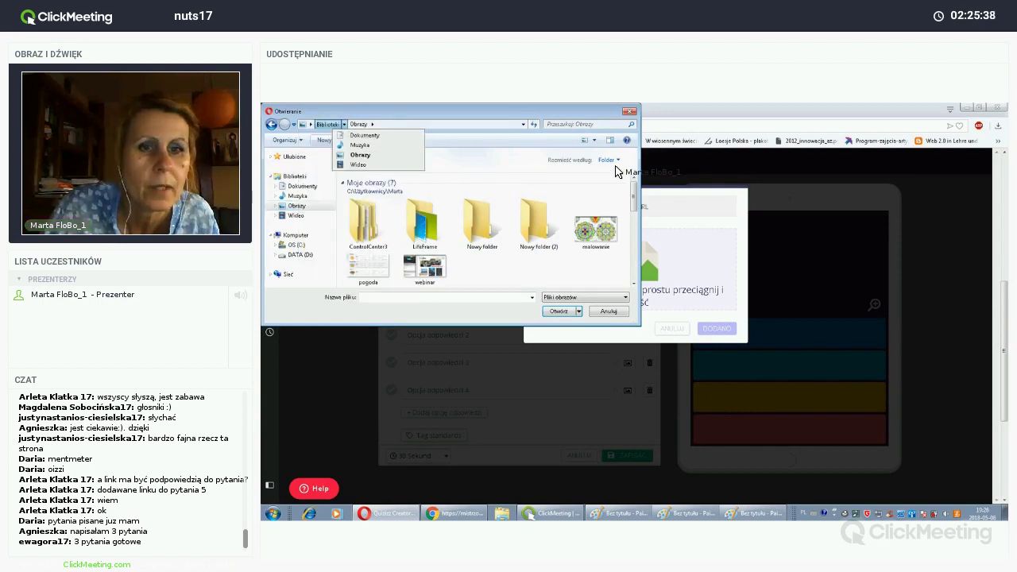
{"action": "left_click", "coordinate": [311, 124]}
{"action": "left_click", "coordinate": [329, 136]}
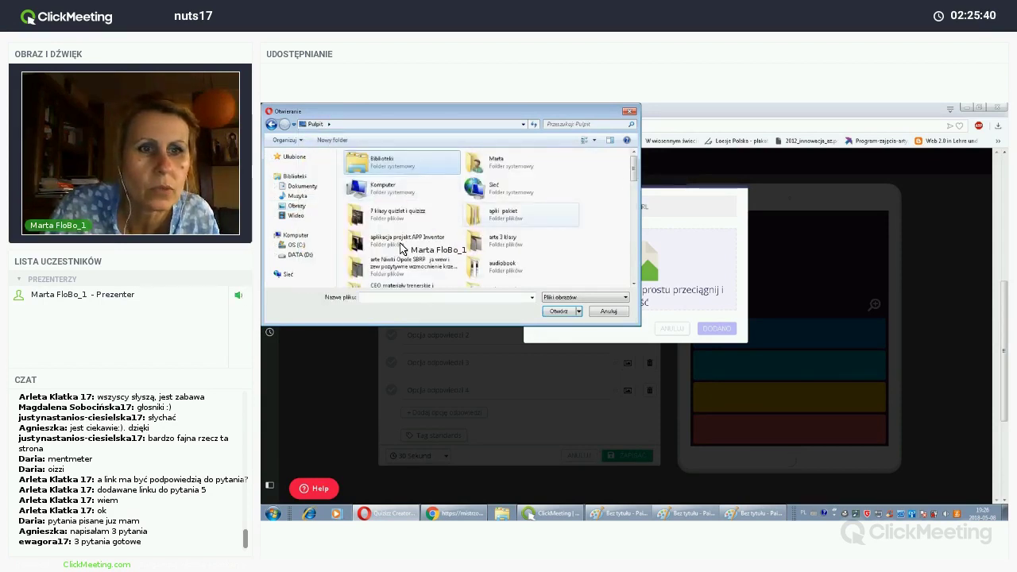
{"action": "scroll", "coordinate": [400, 247], "scroll_direction": "down", "scroll_amount": 3}
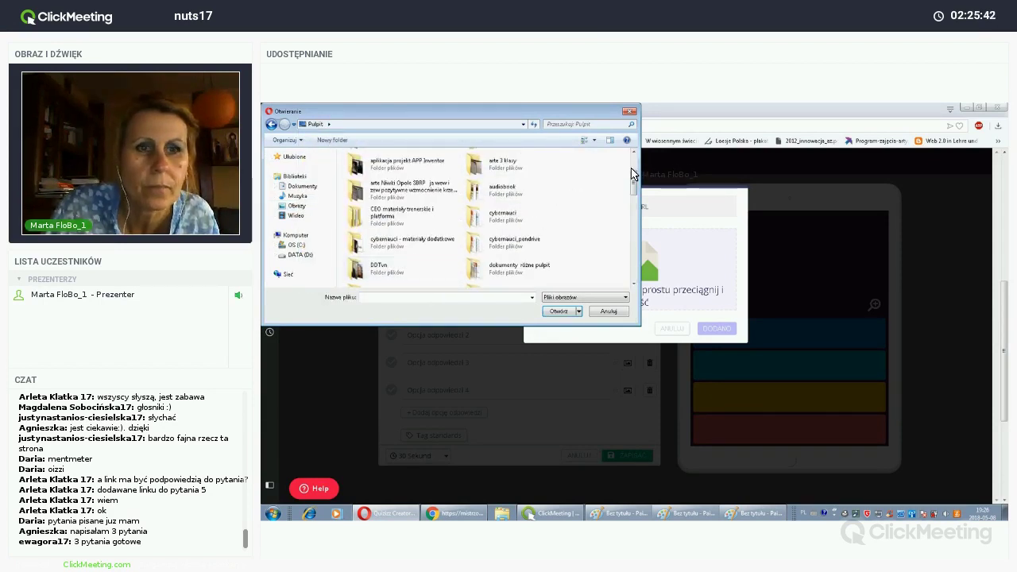
{"action": "double_click", "coordinate": [412, 239]}
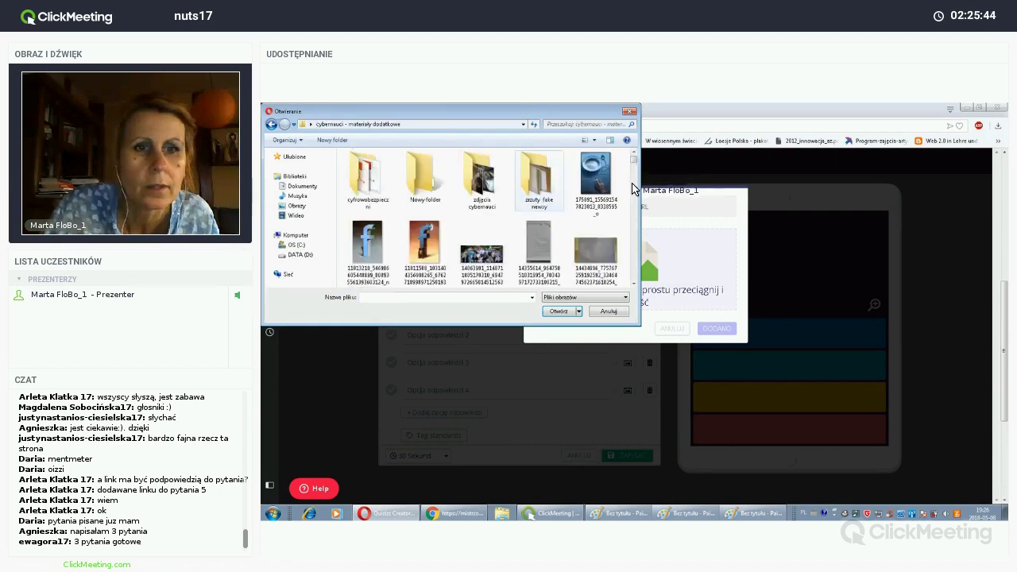
{"action": "scroll", "coordinate": [635, 191], "scroll_direction": "down", "scroll_amount": 5}
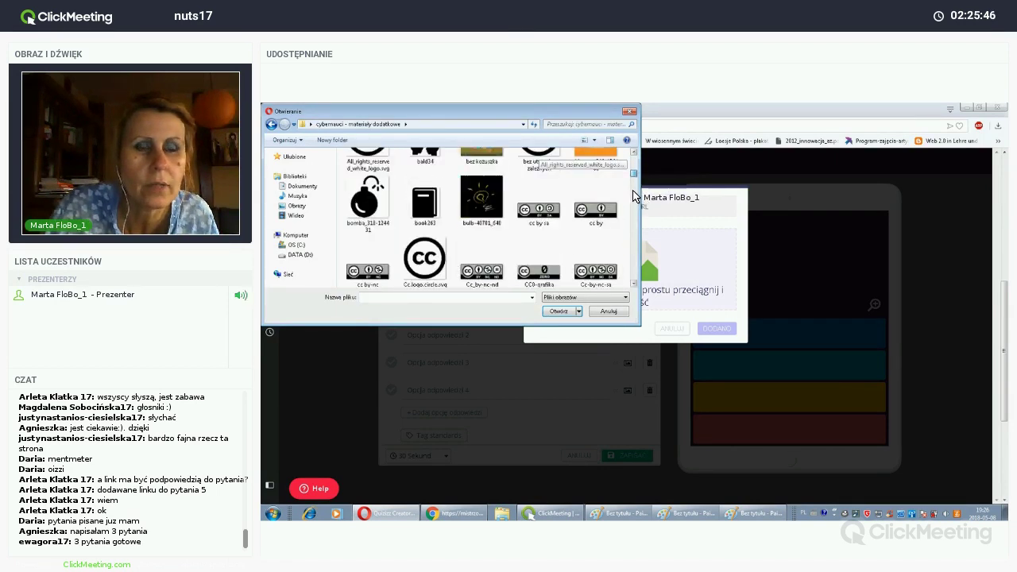
{"action": "scroll", "coordinate": [635, 195], "scroll_direction": "down", "scroll_amount": 5}
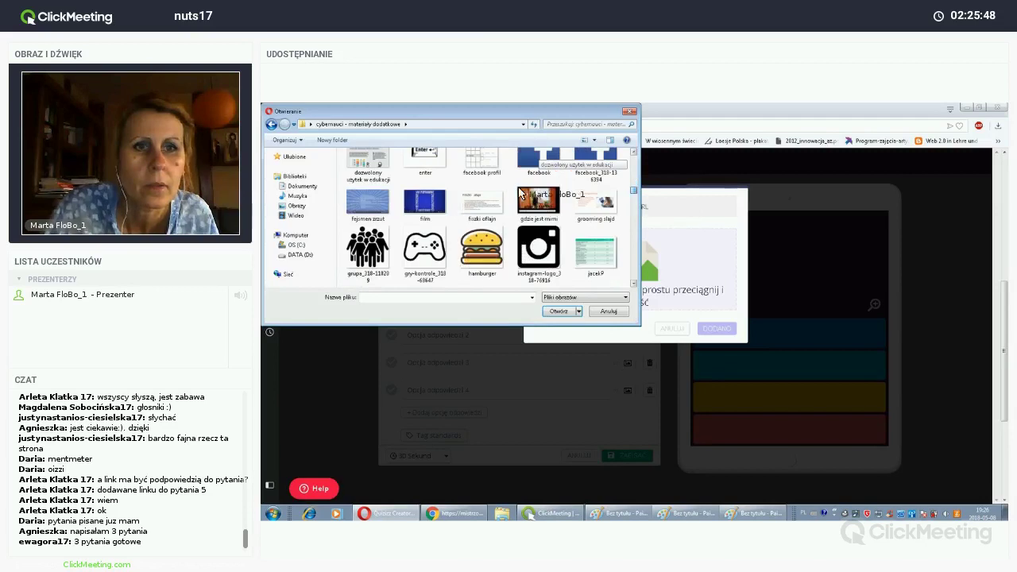
{"action": "scroll", "coordinate": [517, 191], "scroll_direction": "down", "scroll_amount": 5}
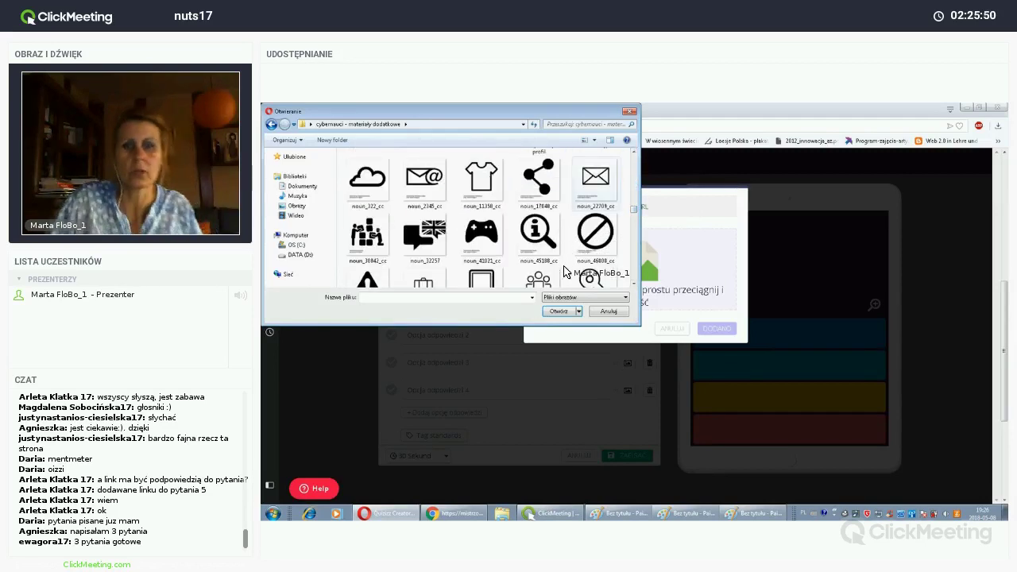
{"action": "left_click", "coordinate": [568, 305]}
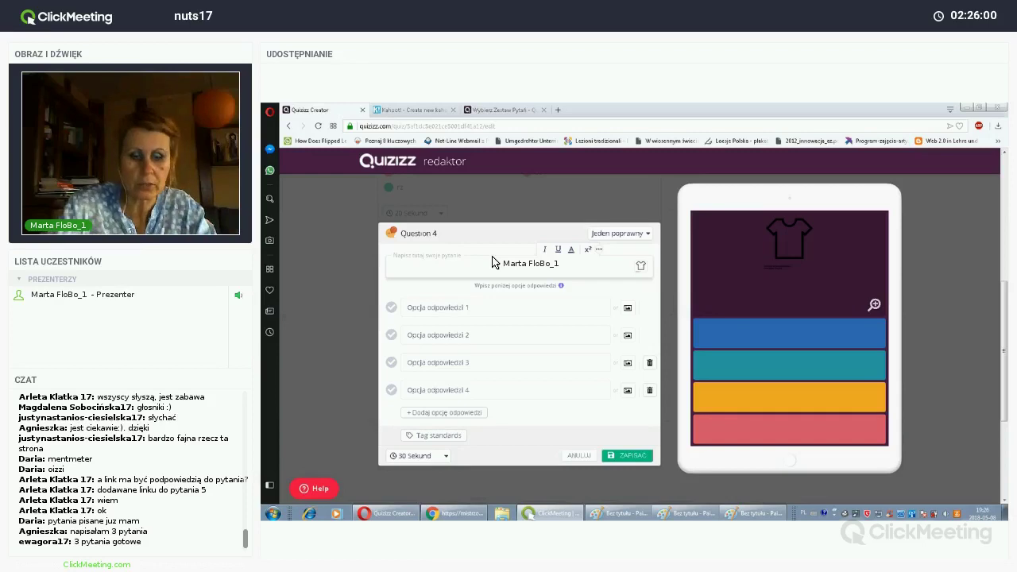
Step: Enter the question 'Co to jest?' with answers koszulka, kurtka and spodnie
{"action": "left_click", "coordinate": [493, 263]}
{"action": "type", "text": "Co t"}
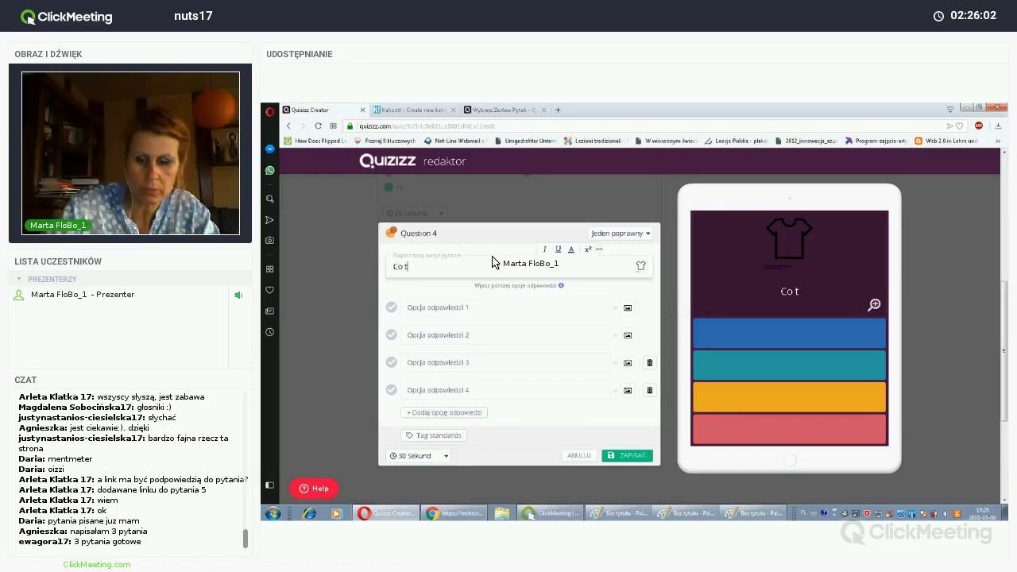
{"action": "type", "text": "o jest?"}
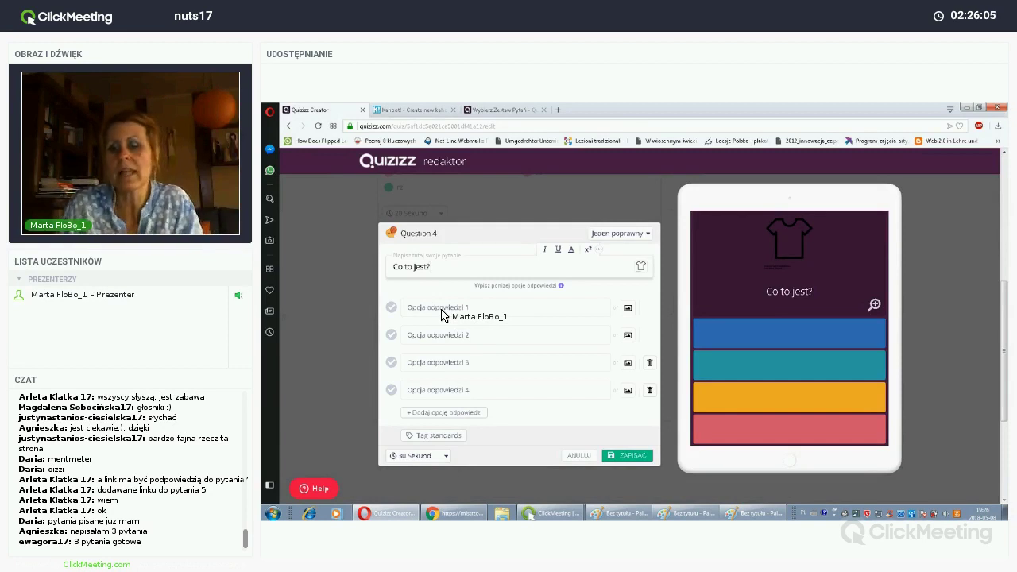
{"action": "left_click", "coordinate": [443, 311]}
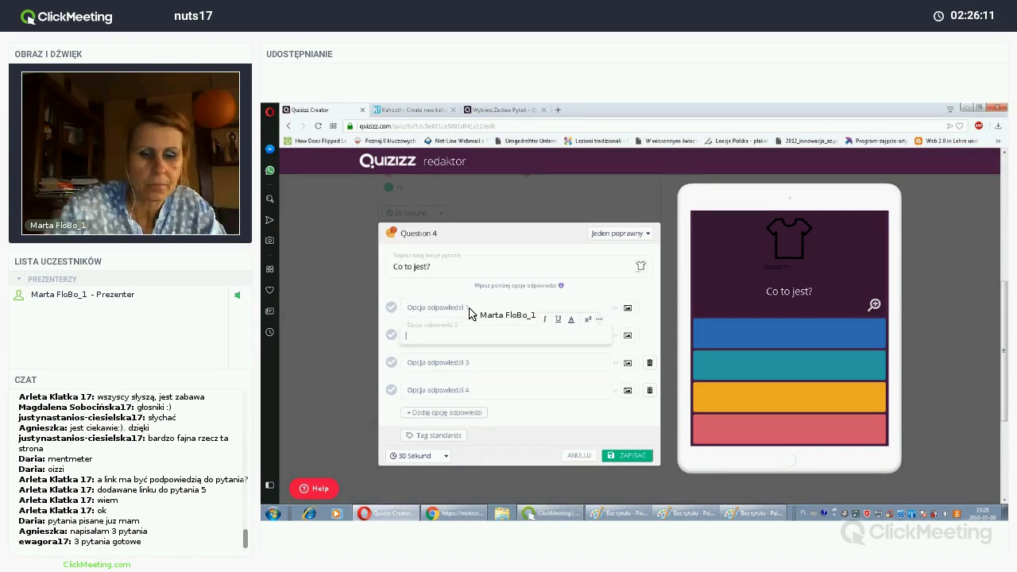
{"action": "type", "text": "koszulk"}
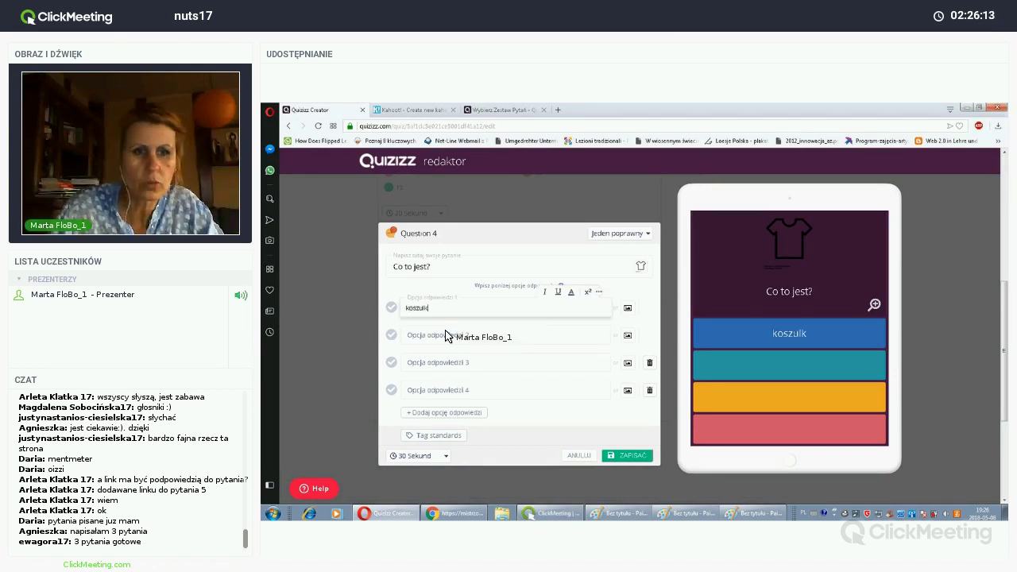
{"action": "type", "text": "a"}
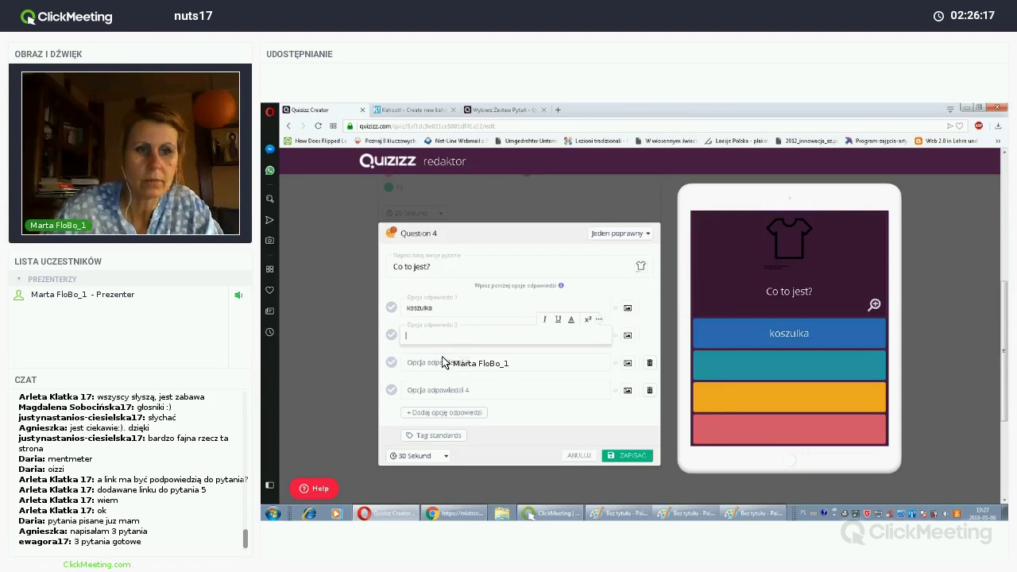
{"action": "type", "text": "kurtka"}
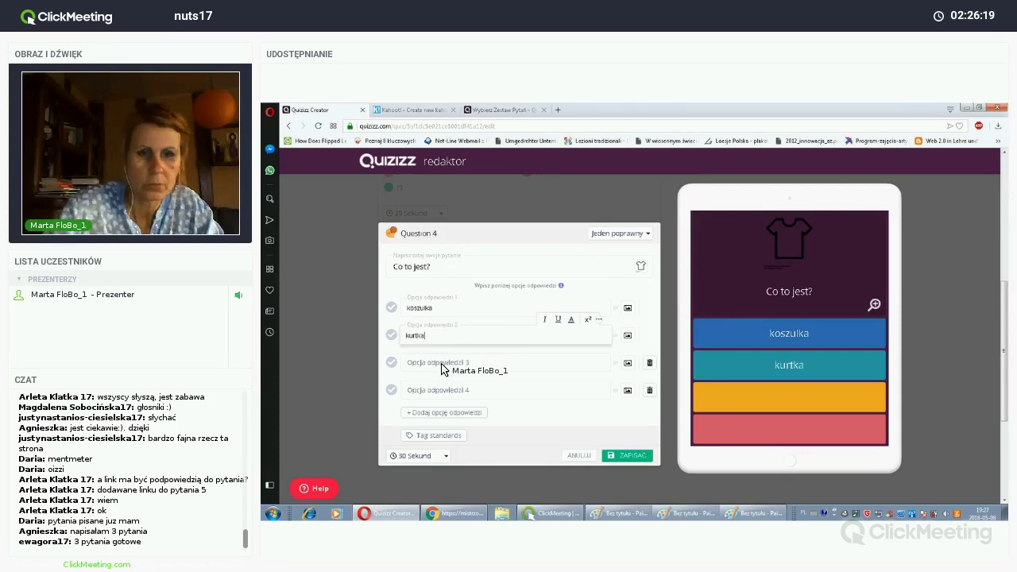
{"action": "left_click", "coordinate": [446, 363]}
{"action": "type", "text": "spodnie"}
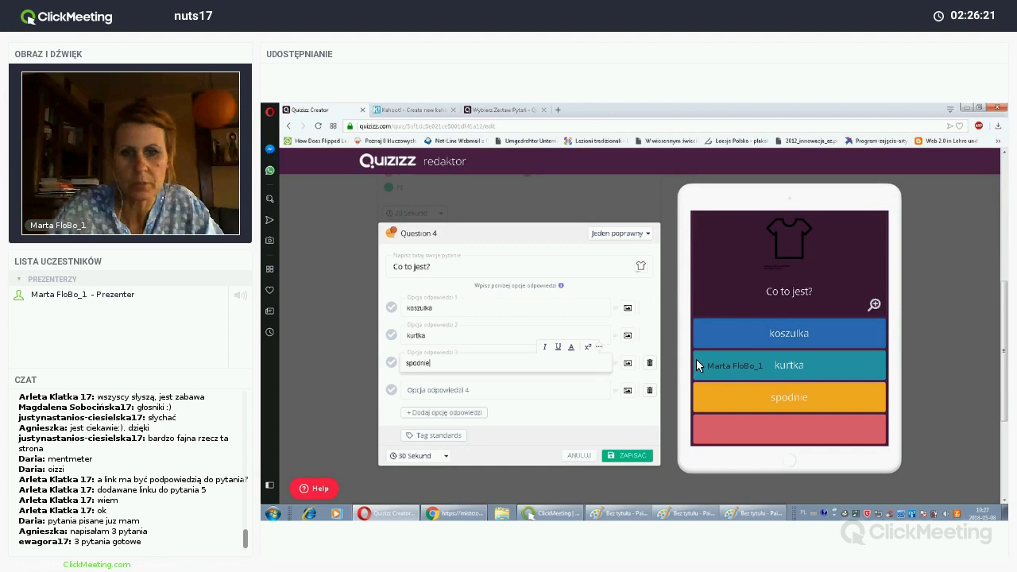
Step: Delete the empty fourth option, set the timer to 20 seconds and save the question
{"action": "left_click", "coordinate": [649, 390]}
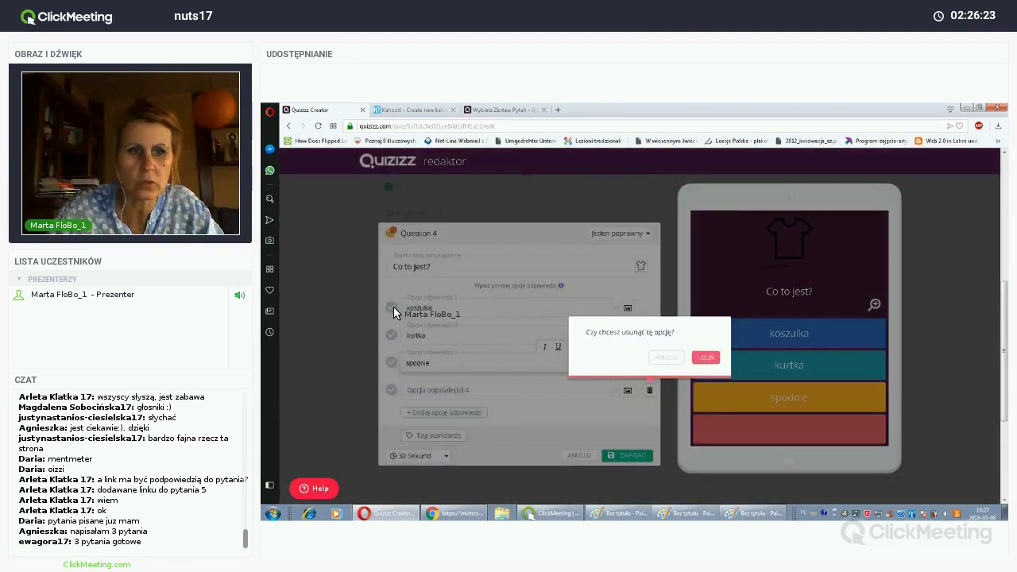
{"action": "key", "text": "Return"}
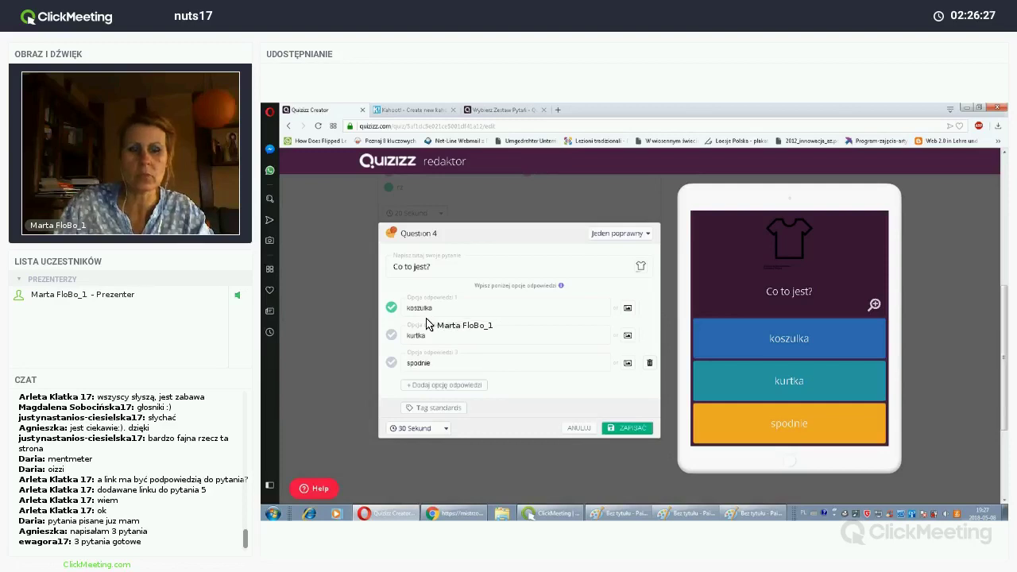
{"action": "left_click", "coordinate": [419, 427]}
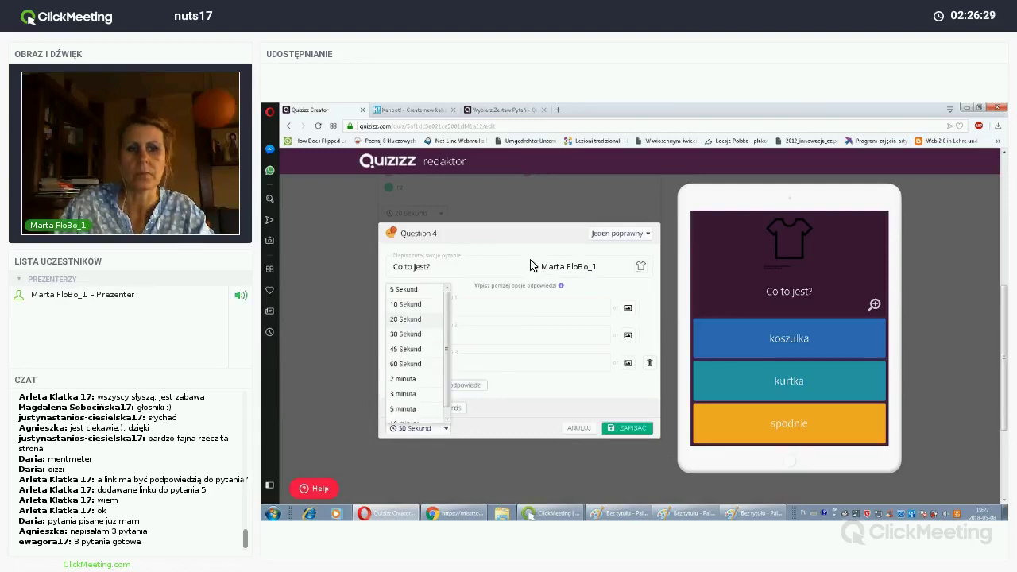
{"action": "left_click", "coordinate": [405, 318]}
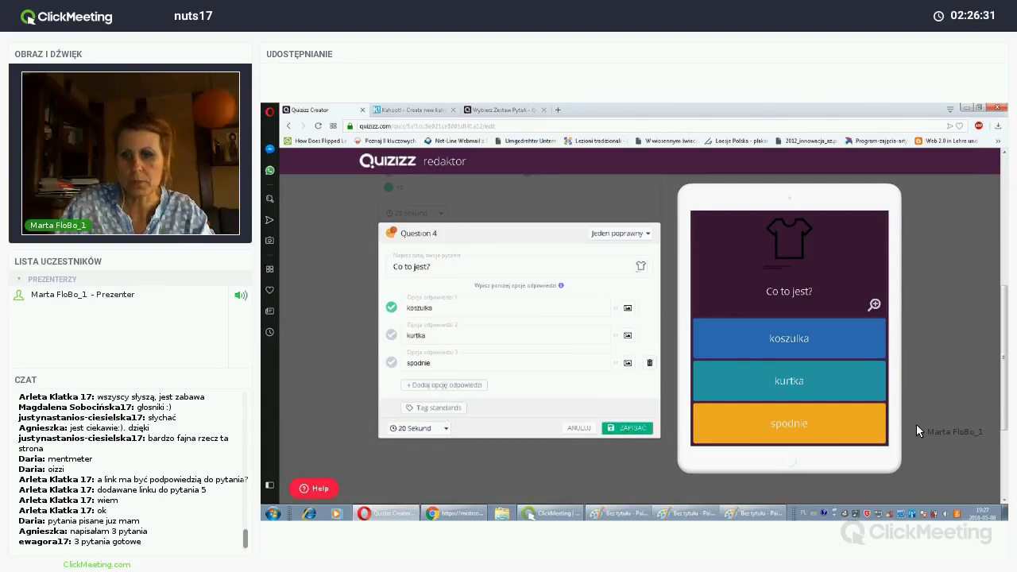
{"action": "left_click", "coordinate": [627, 428]}
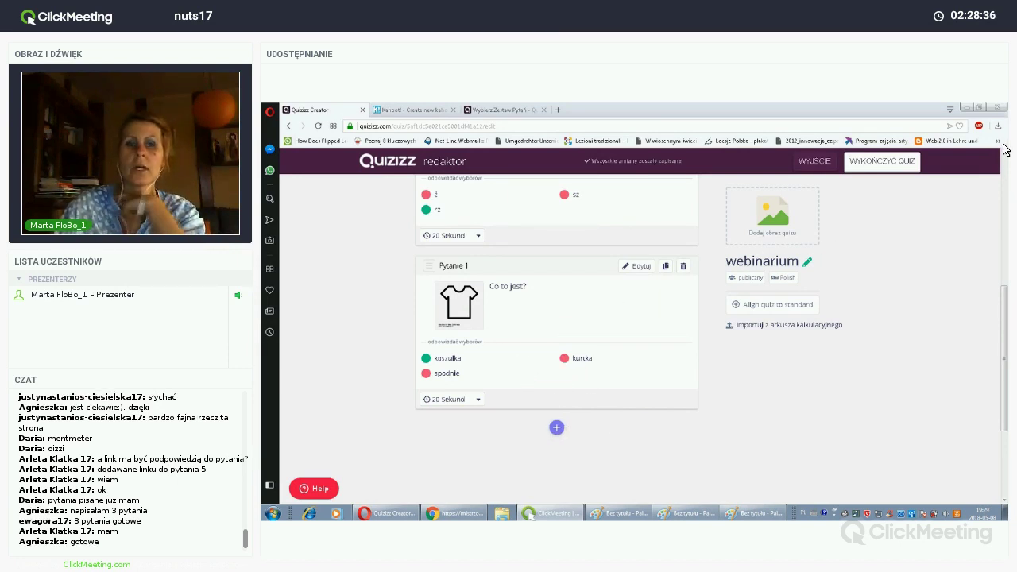
Step: Scroll through the saved questions of the webinarium quiz to review them
{"action": "scroll", "coordinate": [998, 181], "scroll_direction": "up", "scroll_amount": 5}
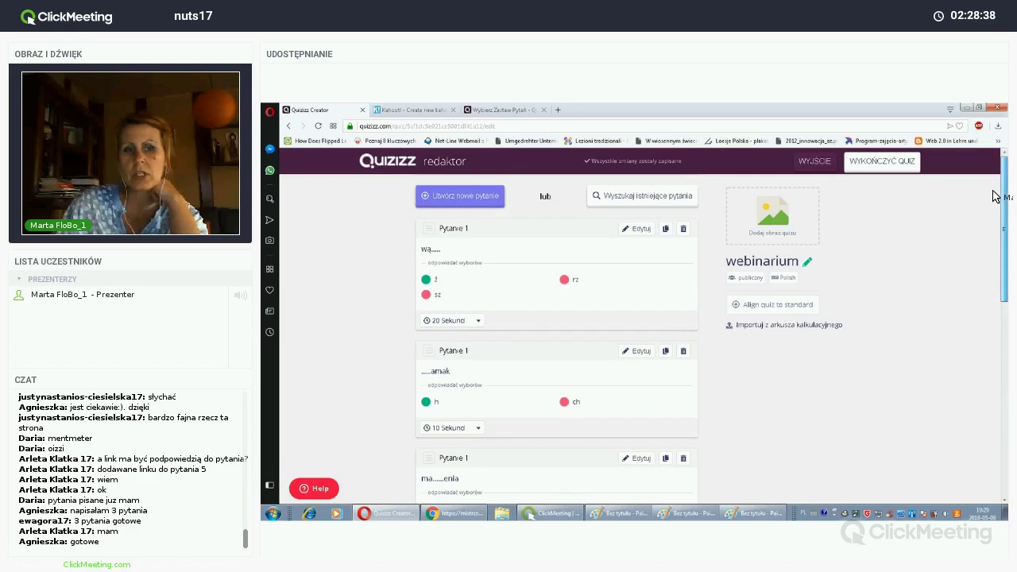
{"action": "scroll", "coordinate": [463, 231], "scroll_direction": "down", "scroll_amount": 1}
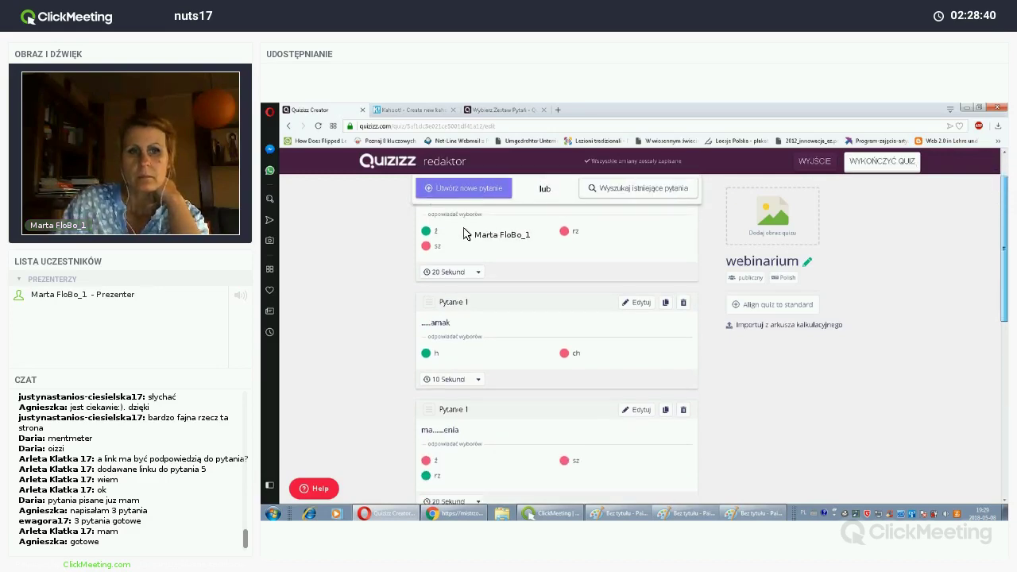
{"action": "scroll", "coordinate": [464, 232], "scroll_direction": "up", "scroll_amount": 1}
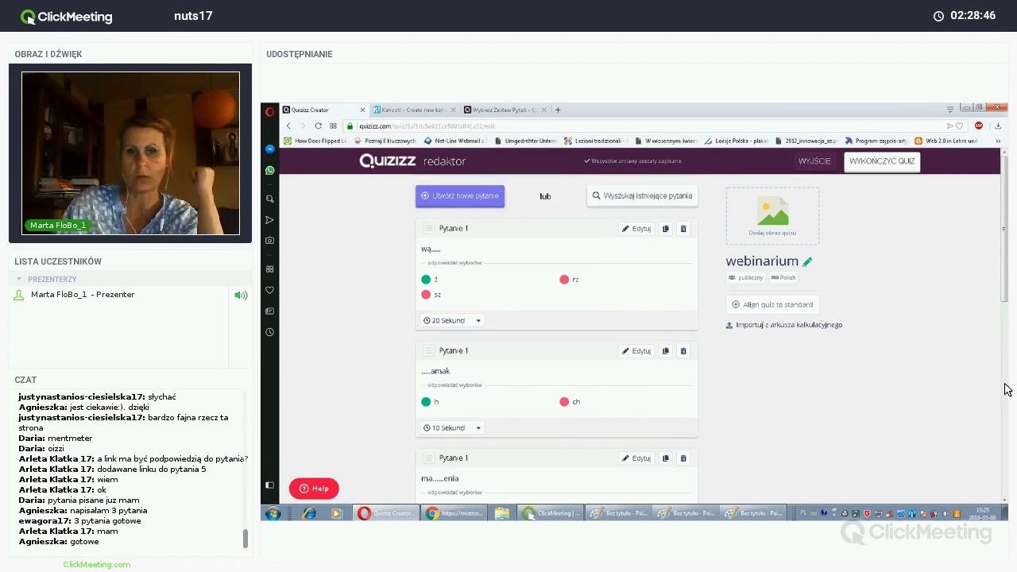
{"action": "scroll", "coordinate": [976, 259], "scroll_direction": "down", "scroll_amount": 10}
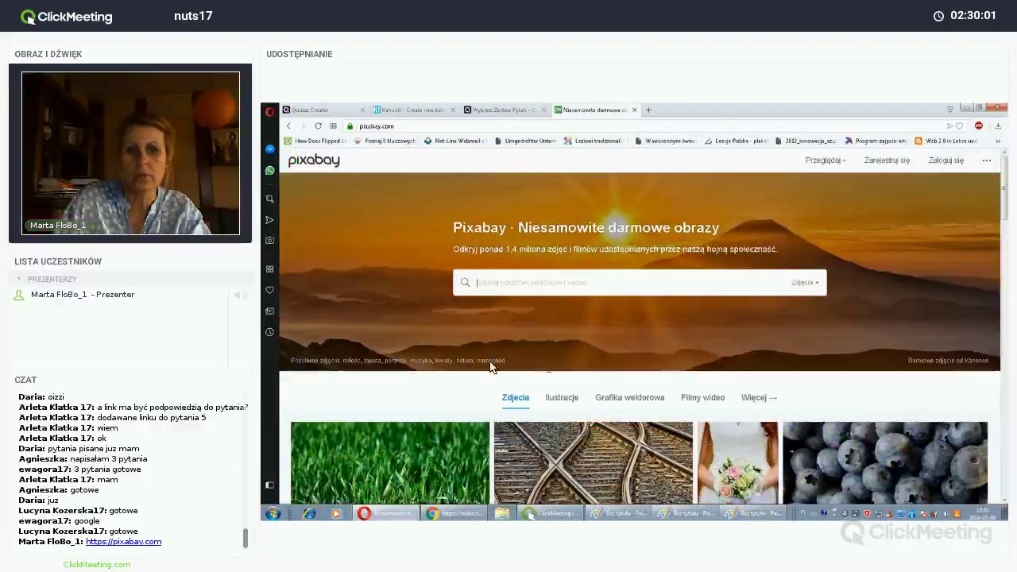
Step: Search Pixabay for 'kot' and browse through the cat photo results
{"action": "type", "text": "t"}
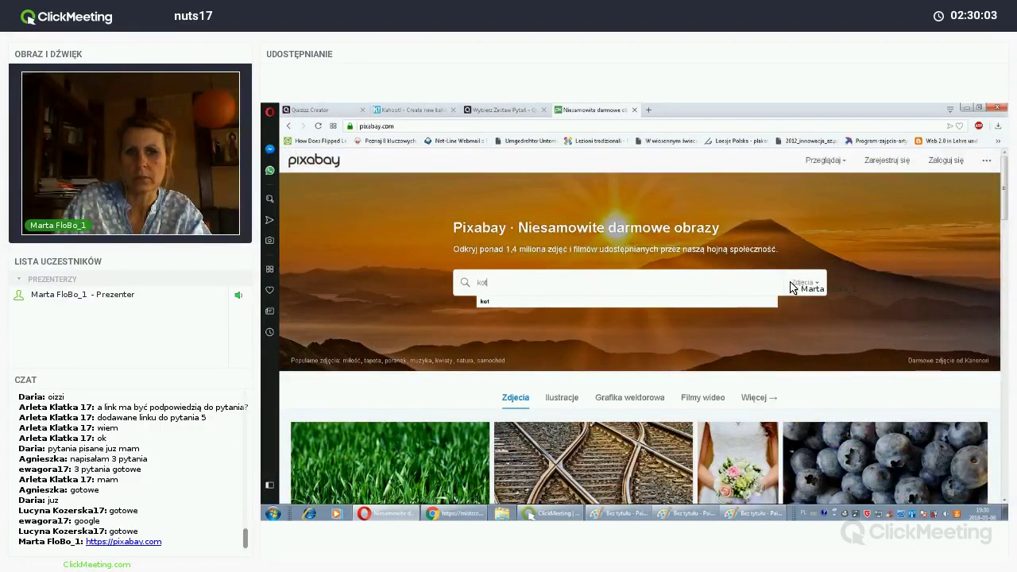
{"action": "key", "text": "Return"}
{"action": "scroll", "coordinate": [892, 272], "scroll_direction": "down", "scroll_amount": 2}
{"action": "scroll", "coordinate": [892, 273], "scroll_direction": "down", "scroll_amount": 3}
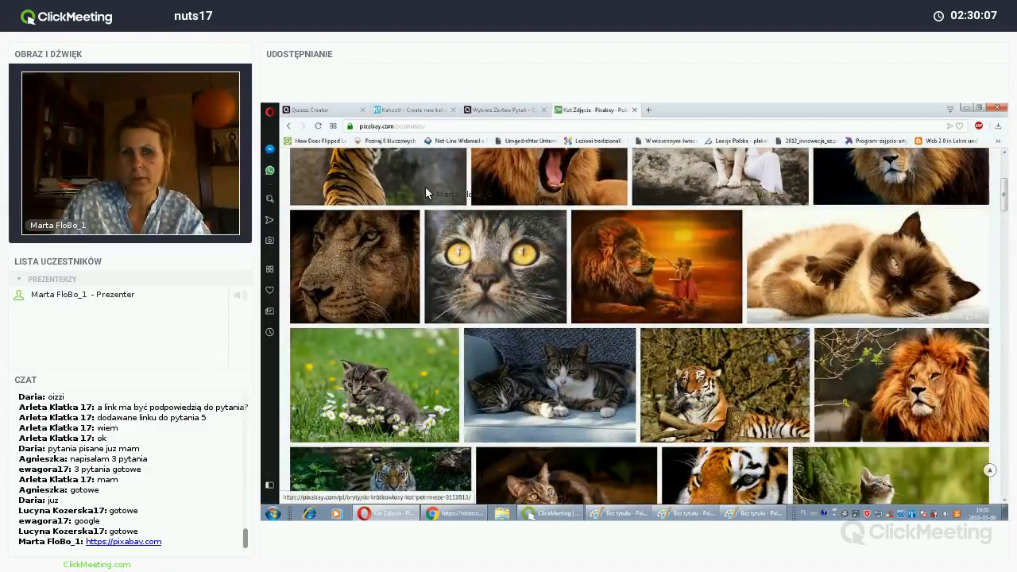
{"action": "scroll", "coordinate": [725, 303], "scroll_direction": "down", "scroll_amount": 2}
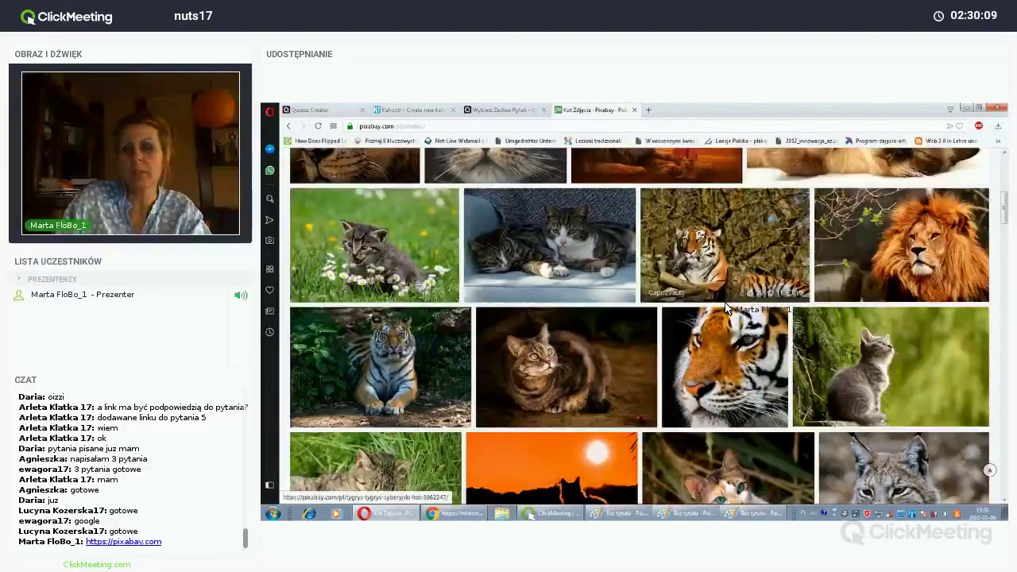
{"action": "scroll", "coordinate": [721, 314], "scroll_direction": "up", "scroll_amount": 1}
{"action": "scroll", "coordinate": [721, 314], "scroll_direction": "up", "scroll_amount": 2}
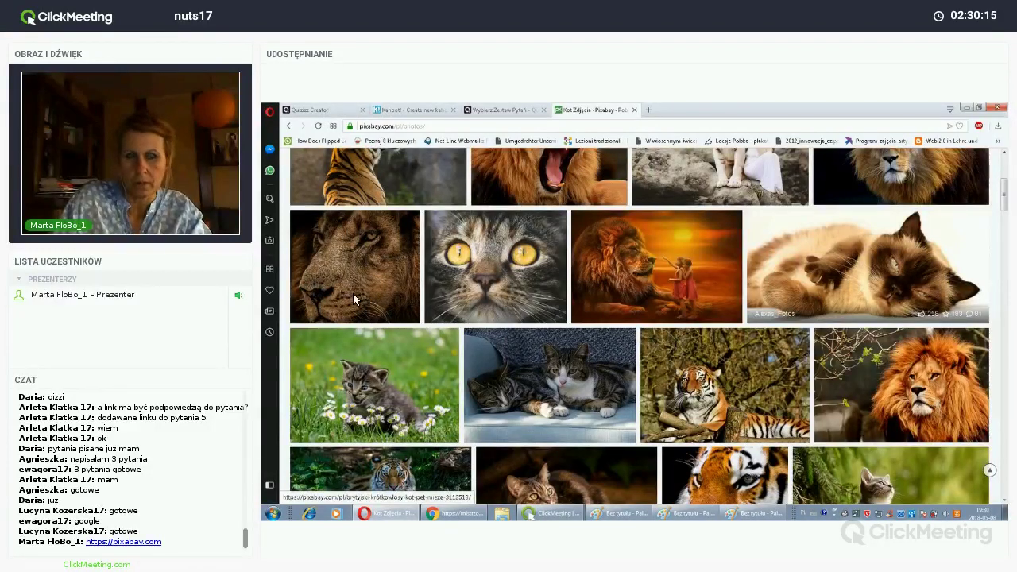
{"action": "scroll", "coordinate": [413, 238], "scroll_direction": "up", "scroll_amount": 3}
{"action": "scroll", "coordinate": [453, 159], "scroll_direction": "up", "scroll_amount": 2}
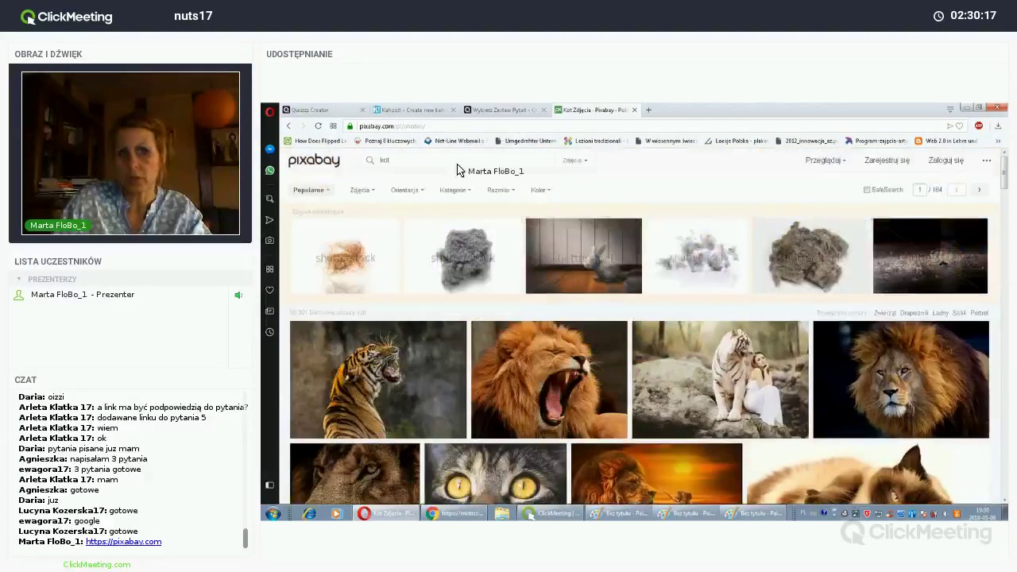
{"action": "scroll", "coordinate": [468, 263], "scroll_direction": "down", "scroll_amount": 1}
{"action": "scroll", "coordinate": [420, 334], "scroll_direction": "down", "scroll_amount": 1}
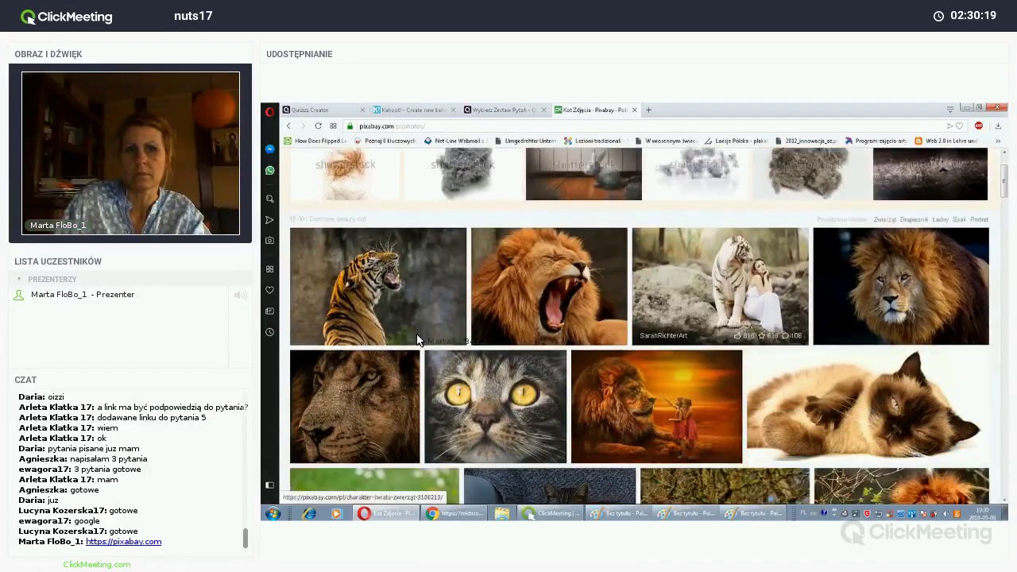
{"action": "scroll", "coordinate": [419, 339], "scroll_direction": "down", "scroll_amount": 15}
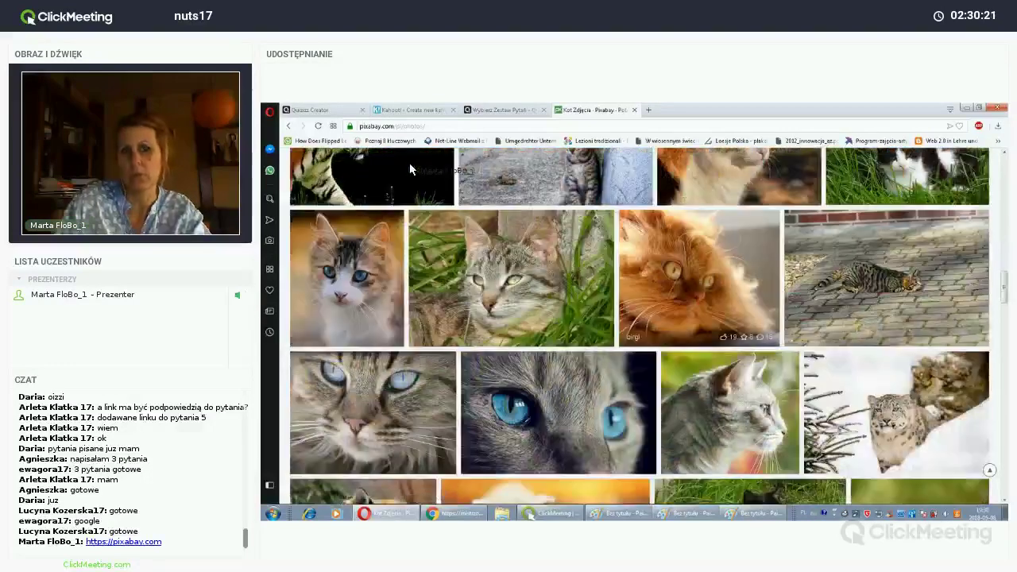
{"action": "scroll", "coordinate": [390, 163], "scroll_direction": "up", "scroll_amount": 15}
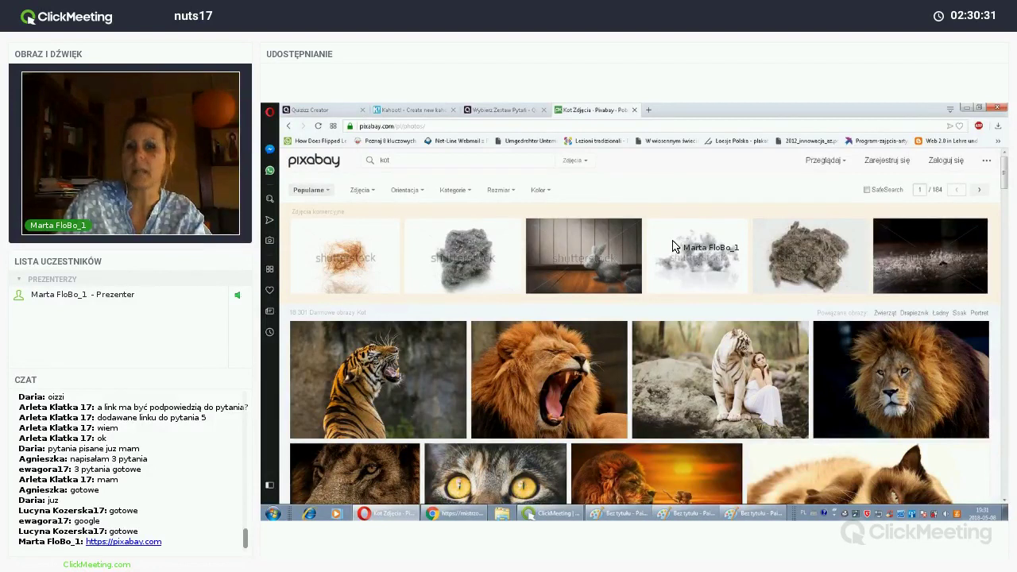
{"action": "scroll", "coordinate": [520, 354], "scroll_direction": "down", "scroll_amount": 15}
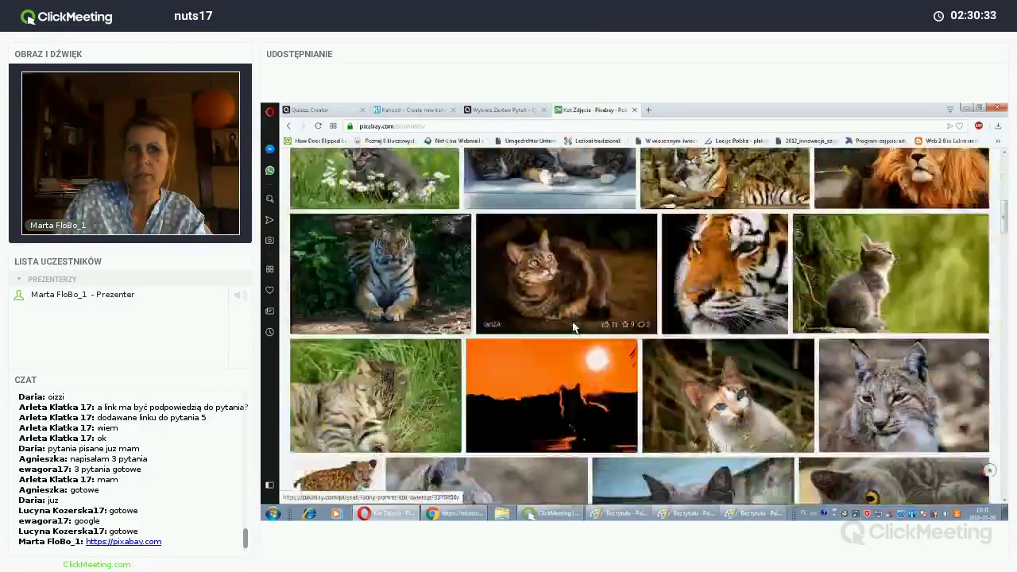
{"action": "scroll", "coordinate": [590, 326], "scroll_direction": "up", "scroll_amount": 2}
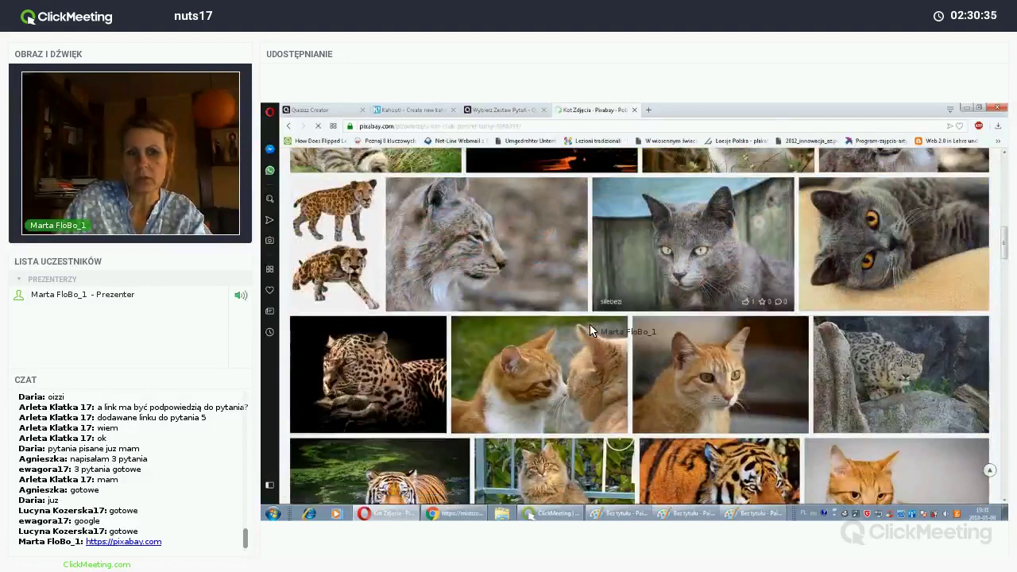
Step: Open the grey cat photo page, view its image copy options, then return to the home page
{"action": "left_click", "coordinate": [590, 324]}
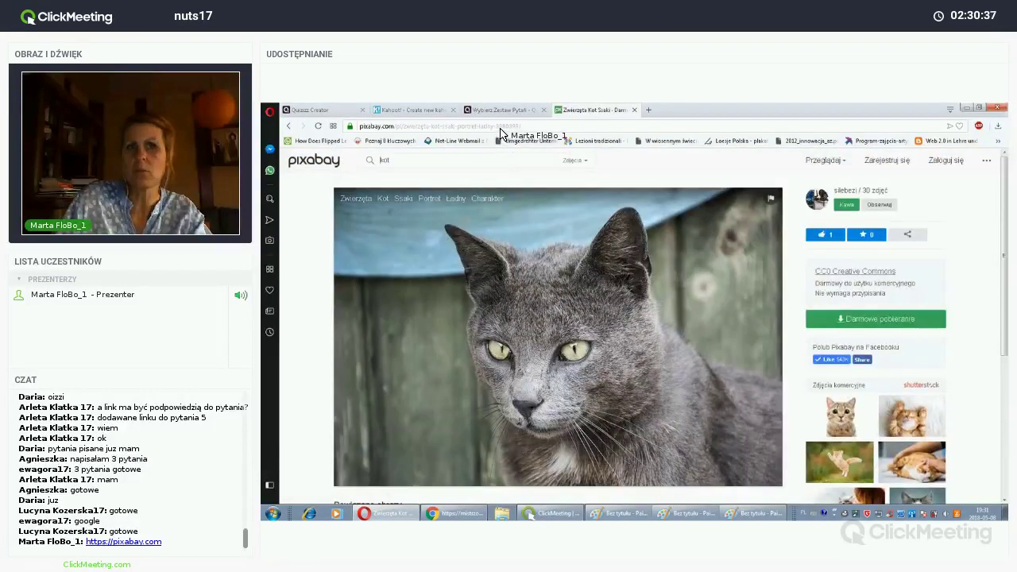
{"action": "scroll", "coordinate": [516, 262], "scroll_direction": "down", "scroll_amount": 1}
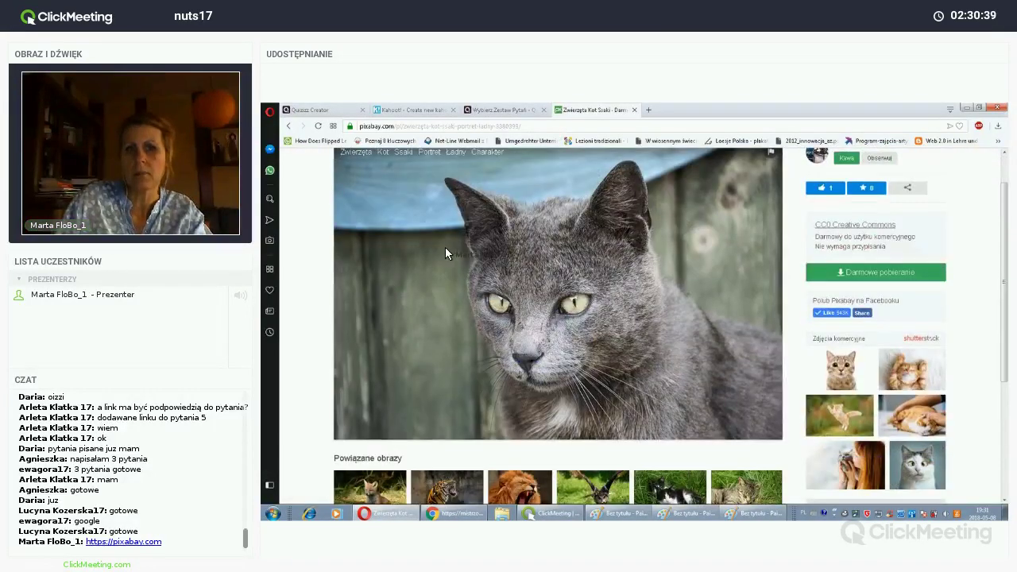
{"action": "key", "text": "ctrl+l"}
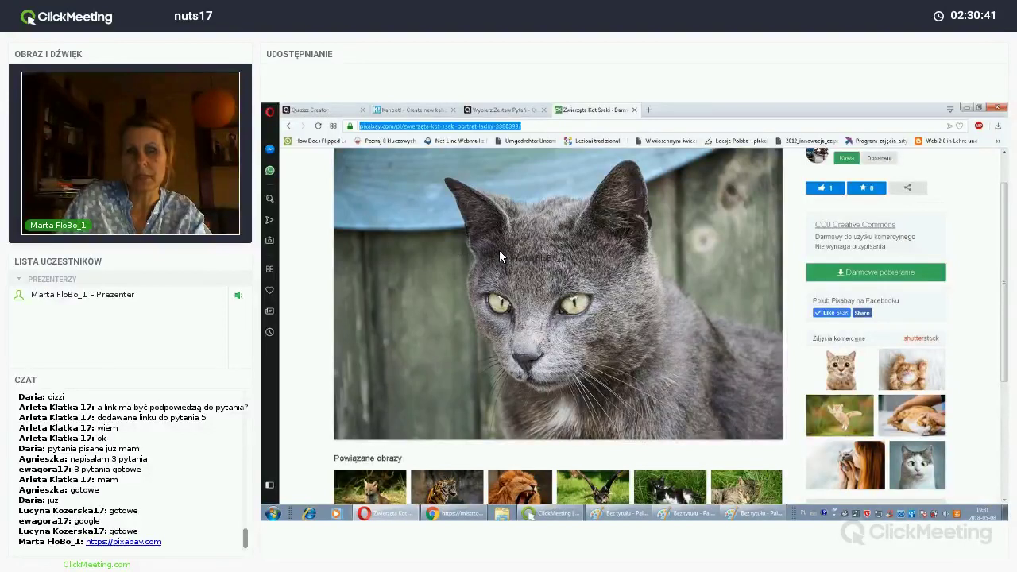
{"action": "left_click", "coordinate": [500, 251]}
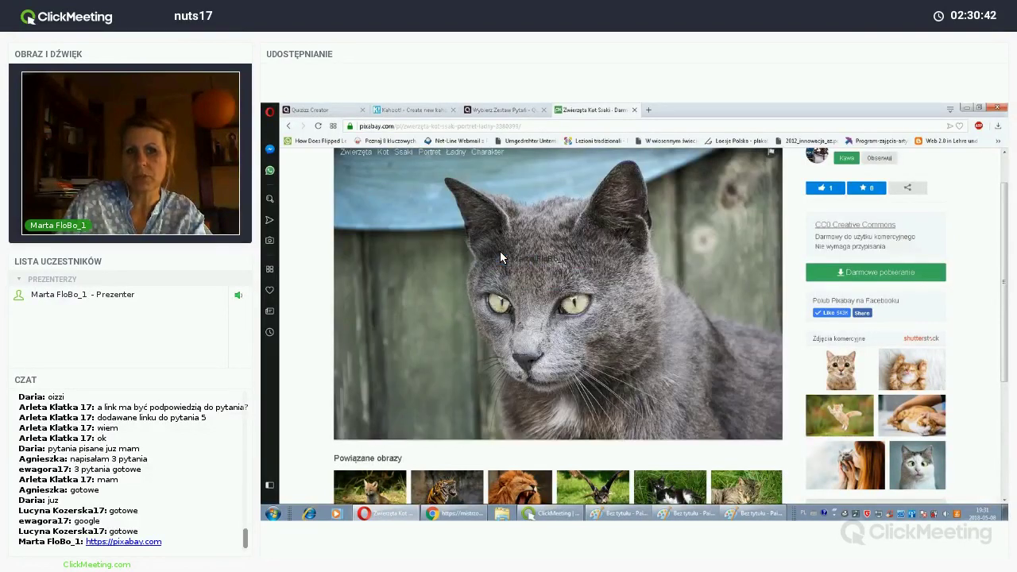
{"action": "right_click", "coordinate": [500, 252]}
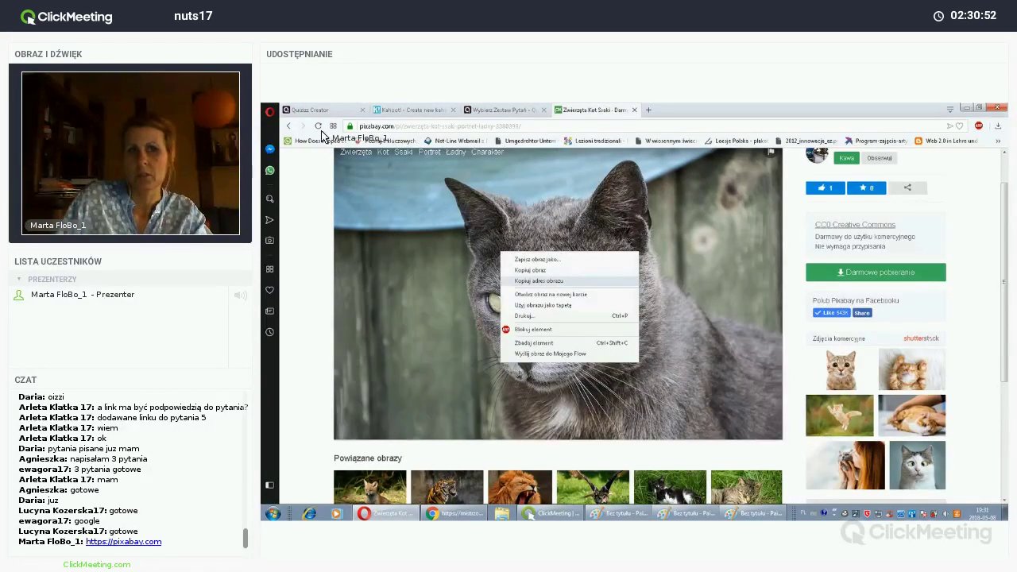
{"action": "key", "text": "Escape"}
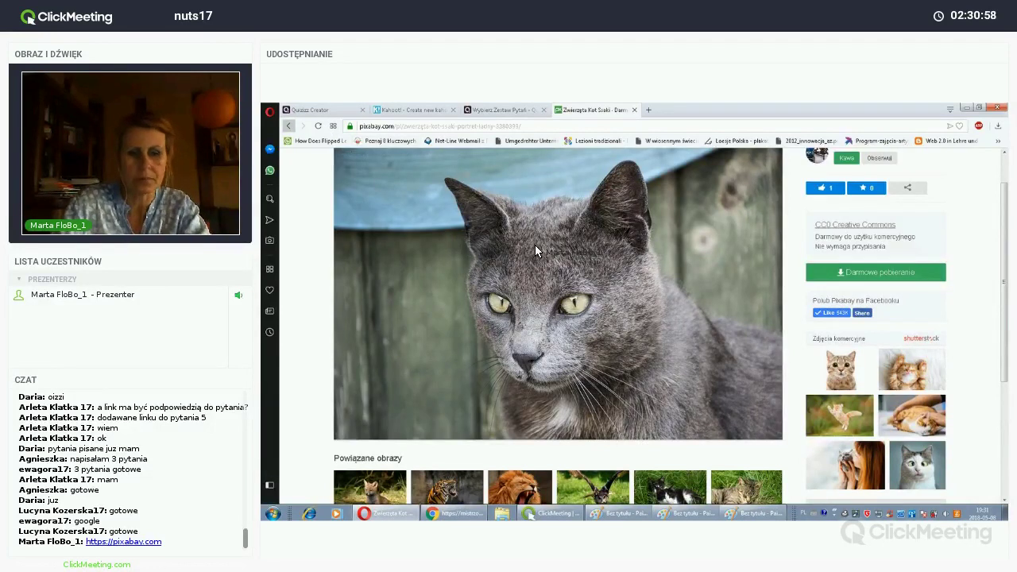
{"action": "key", "text": "alt+Left"}
{"action": "key", "text": "alt+Left"}
Step: Search Pixabay for 'pies' and scroll through the dog photo results
{"action": "type", "text": "drzewo"}
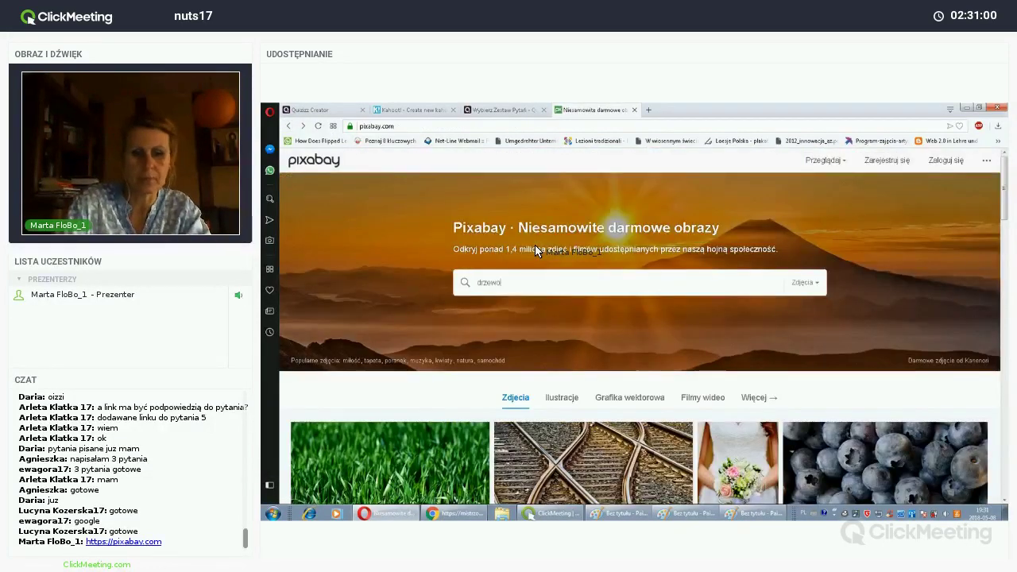
{"action": "key", "text": "BackSpace"}
{"action": "key", "text": "BackSpace"}
{"action": "key", "text": "BackSpace"}
{"action": "key", "text": "BackSpace"}
{"action": "key", "text": "BackSpace"}
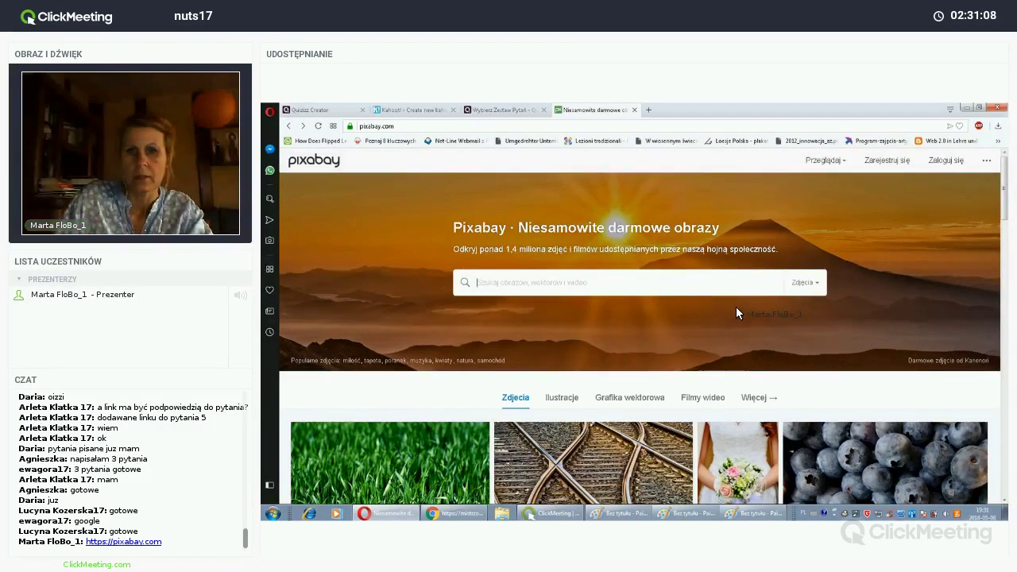
{"action": "type", "text": "pi"}
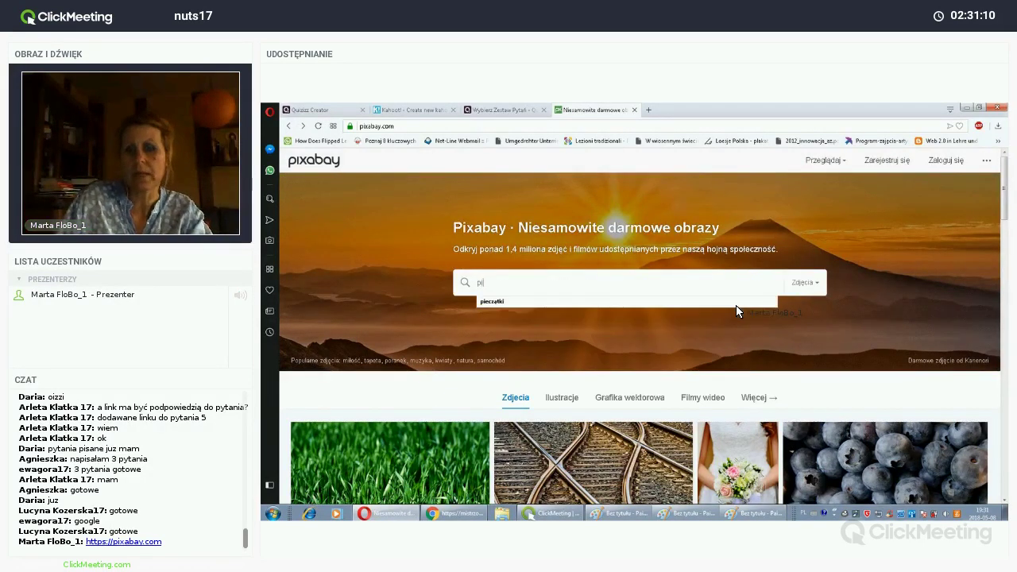
{"action": "type", "text": "es"}
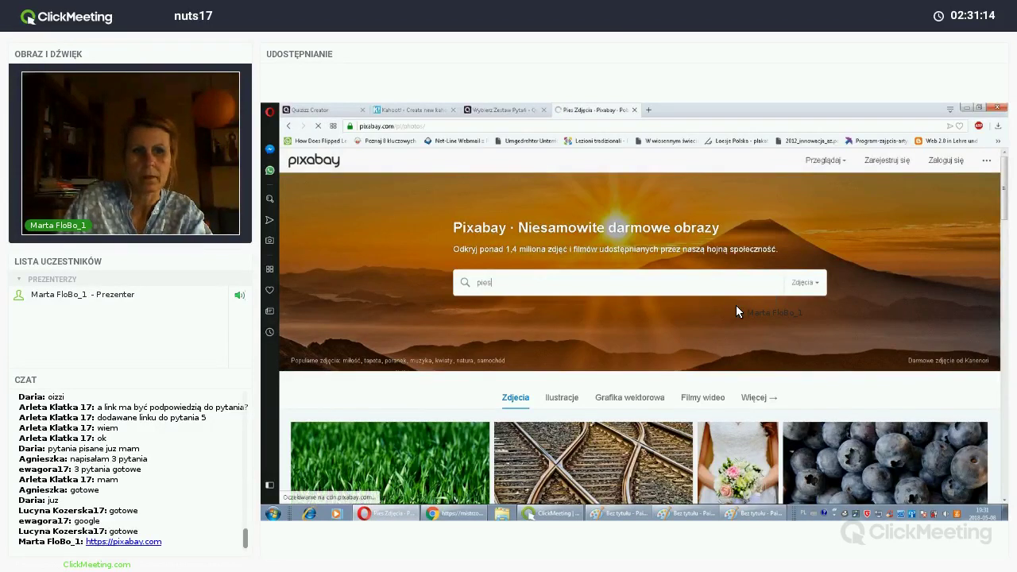
{"action": "scroll", "coordinate": [665, 287], "scroll_direction": "down", "scroll_amount": 10}
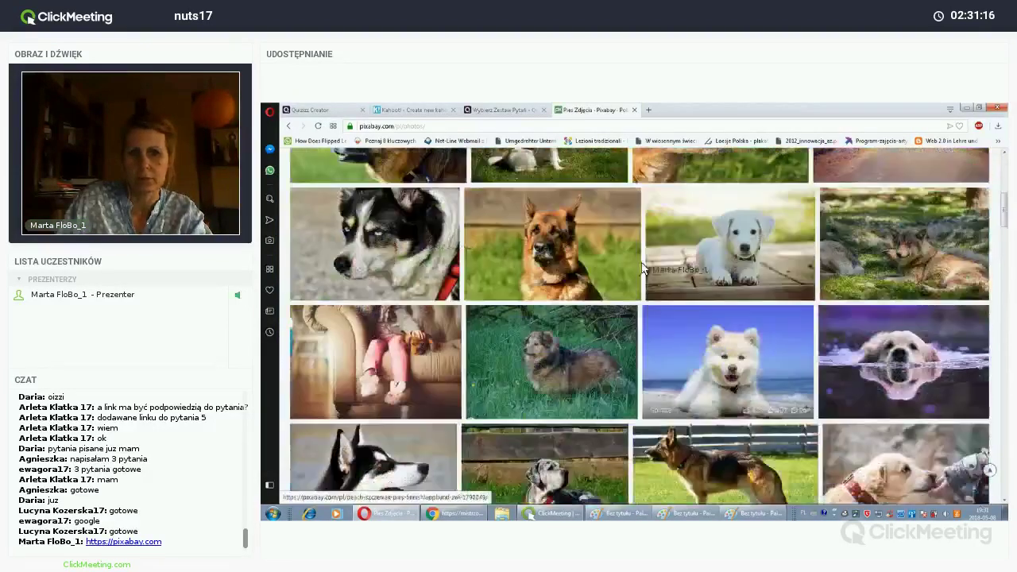
{"action": "scroll", "coordinate": [810, 290], "scroll_direction": "down", "scroll_amount": 3}
{"action": "scroll", "coordinate": [810, 290], "scroll_direction": "down", "scroll_amount": 2}
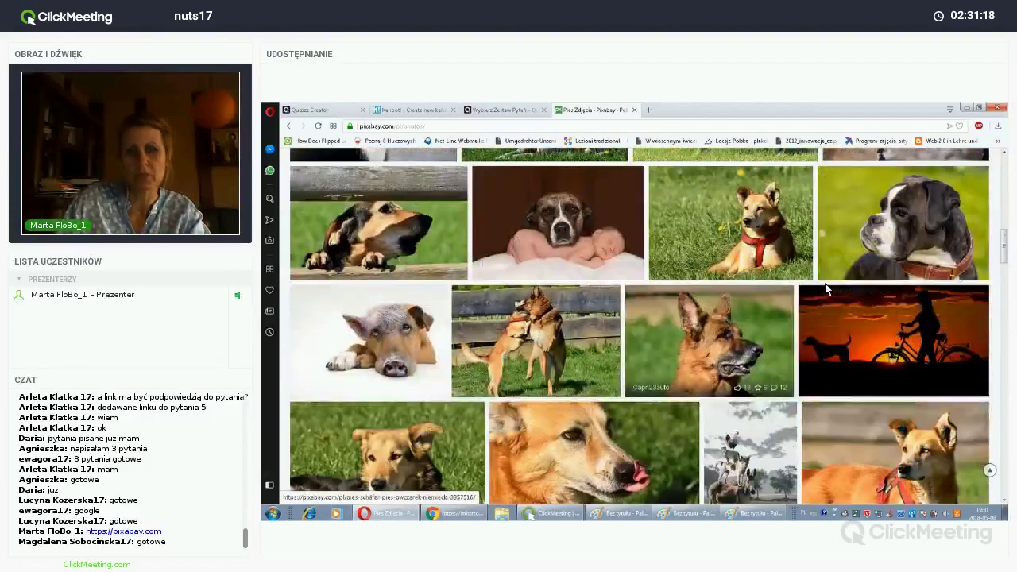
{"action": "scroll", "coordinate": [854, 291], "scroll_direction": "down", "scroll_amount": 2}
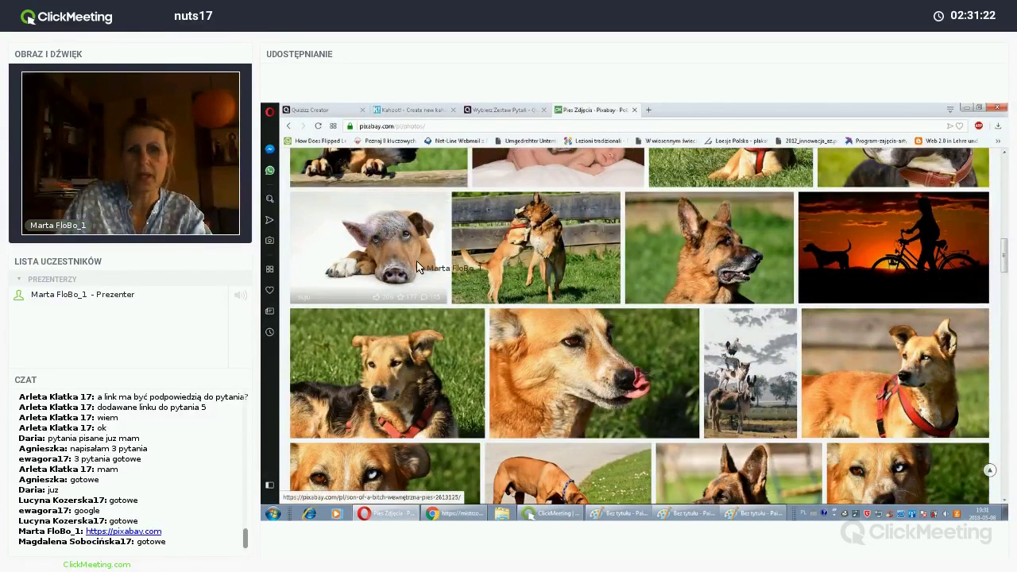
{"action": "scroll", "coordinate": [547, 277], "scroll_direction": "down", "scroll_amount": 5}
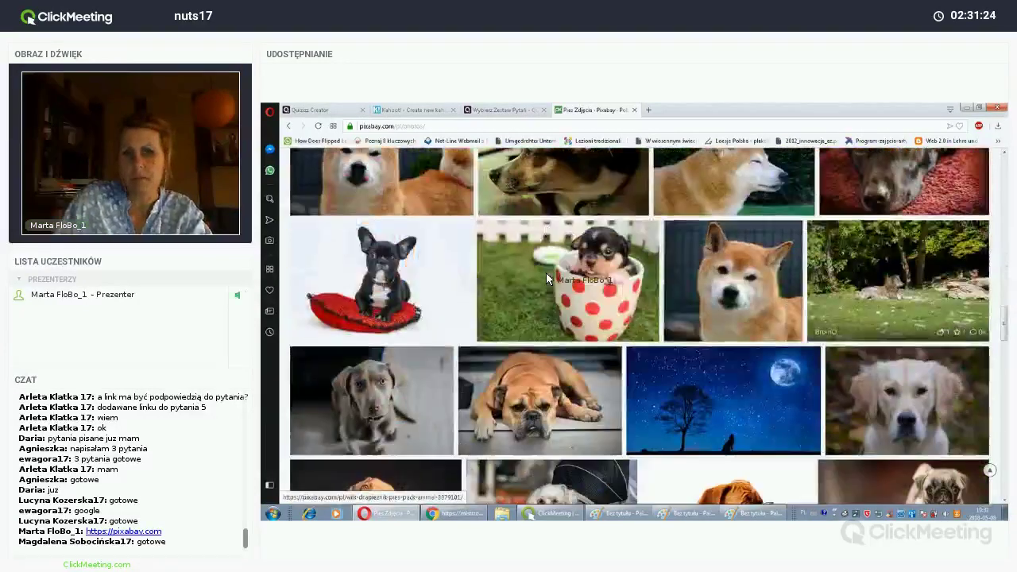
Step: Open the French bulldog puppy photo and copy its image address
{"action": "left_click", "coordinate": [547, 274]}
{"action": "right_click", "coordinate": [547, 274]}
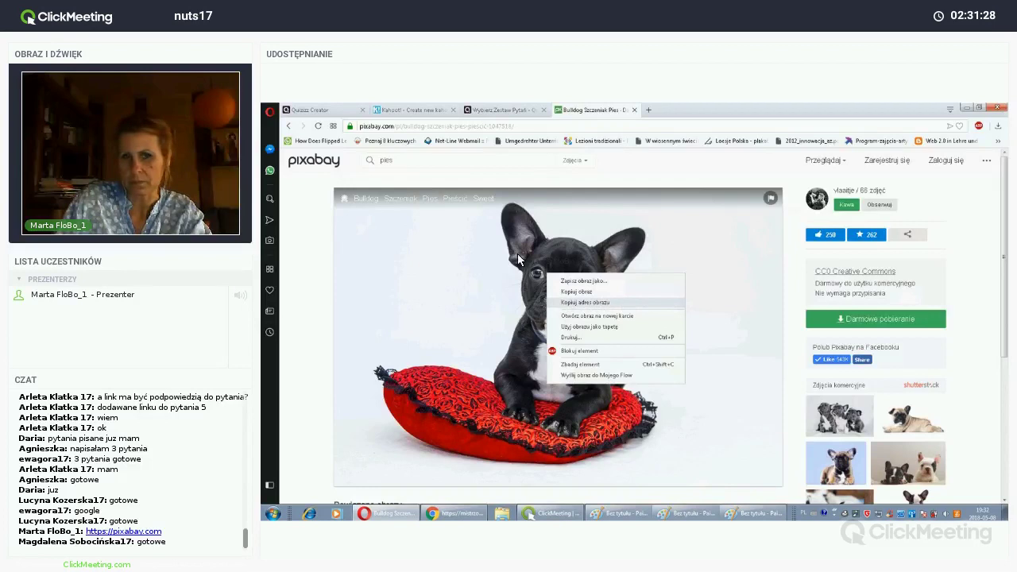
{"action": "left_click", "coordinate": [503, 114]}
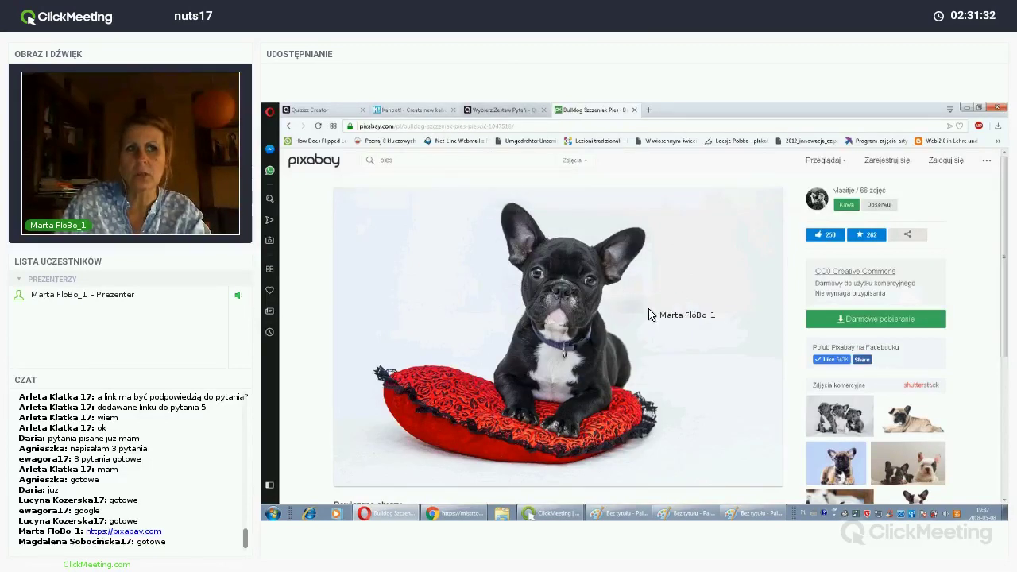
Step: Back in the Quizizz editor, create a new Question 5 and focus its text field
{"action": "key", "text": "ctrl+1"}
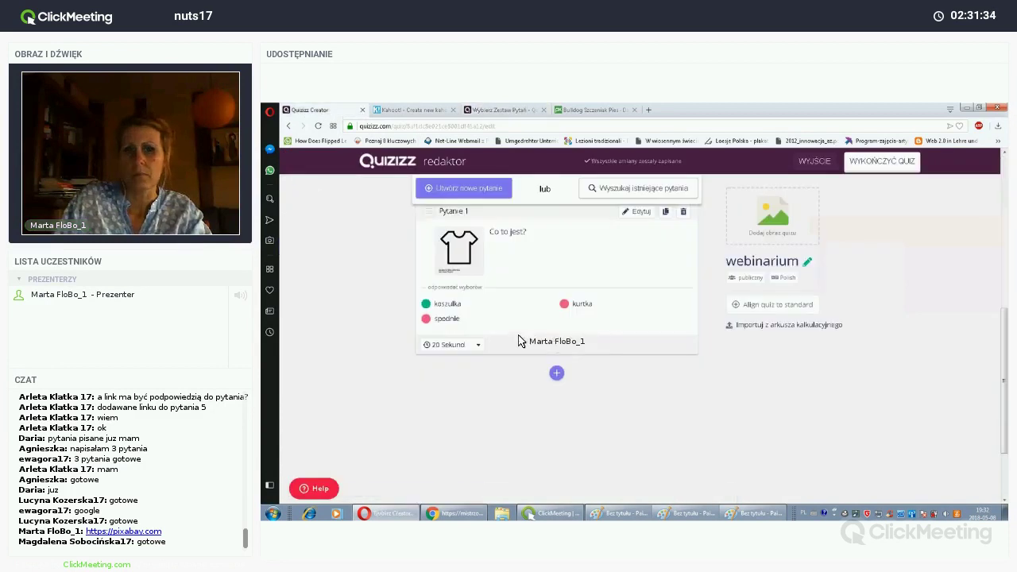
{"action": "scroll", "coordinate": [488, 313], "scroll_direction": "down", "scroll_amount": 1}
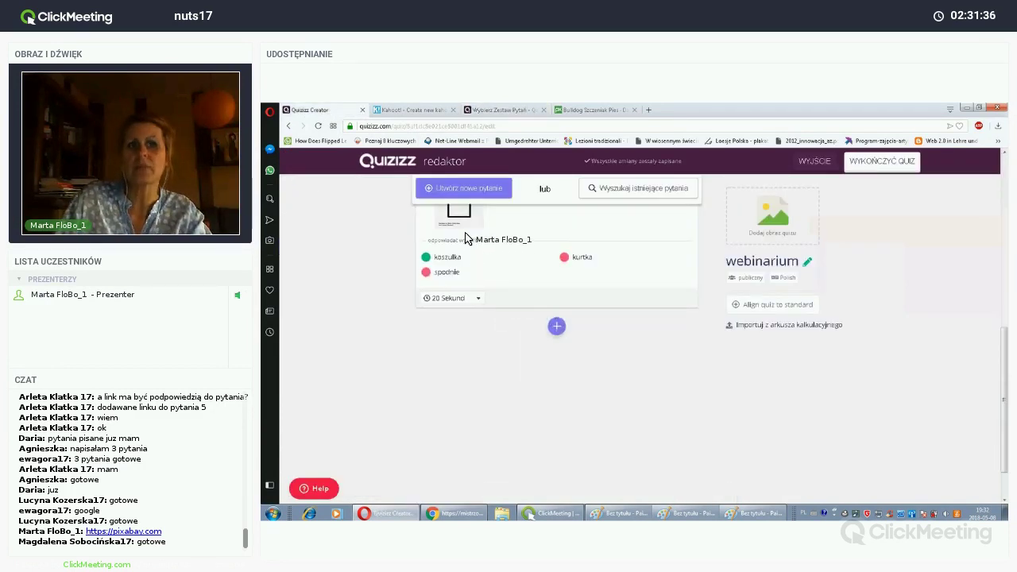
{"action": "left_click", "coordinate": [467, 238]}
{"action": "left_click", "coordinate": [639, 236]}
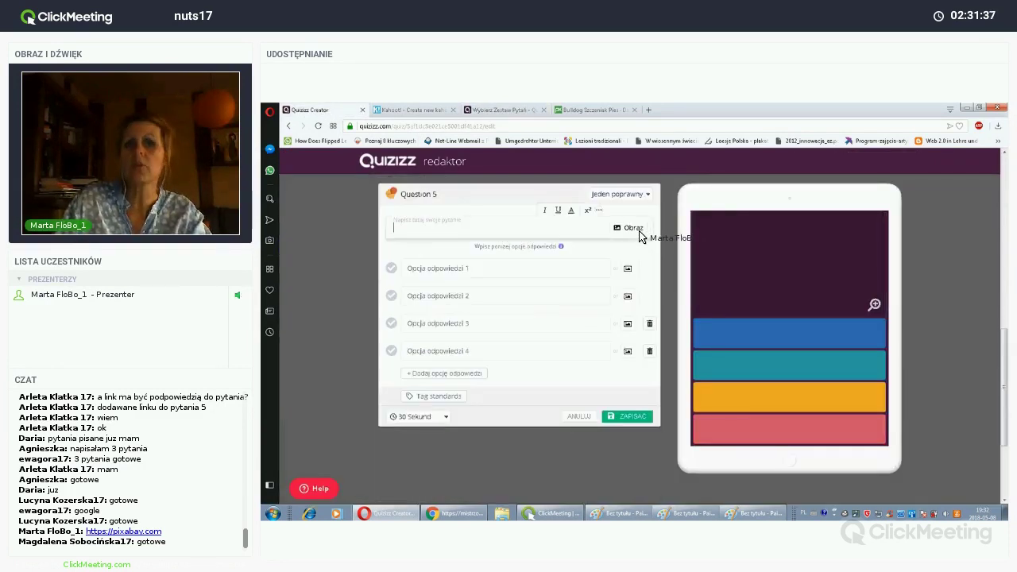
Step: Attach the bulldog photo to Question 5 by pasting its image URL
{"action": "left_click", "coordinate": [629, 226]}
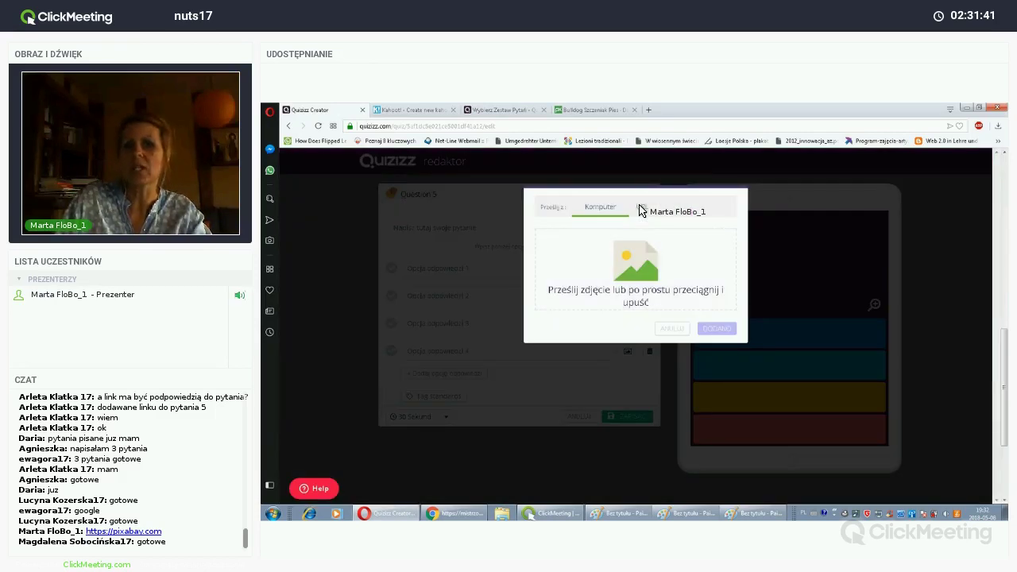
{"action": "left_click", "coordinate": [641, 208]}
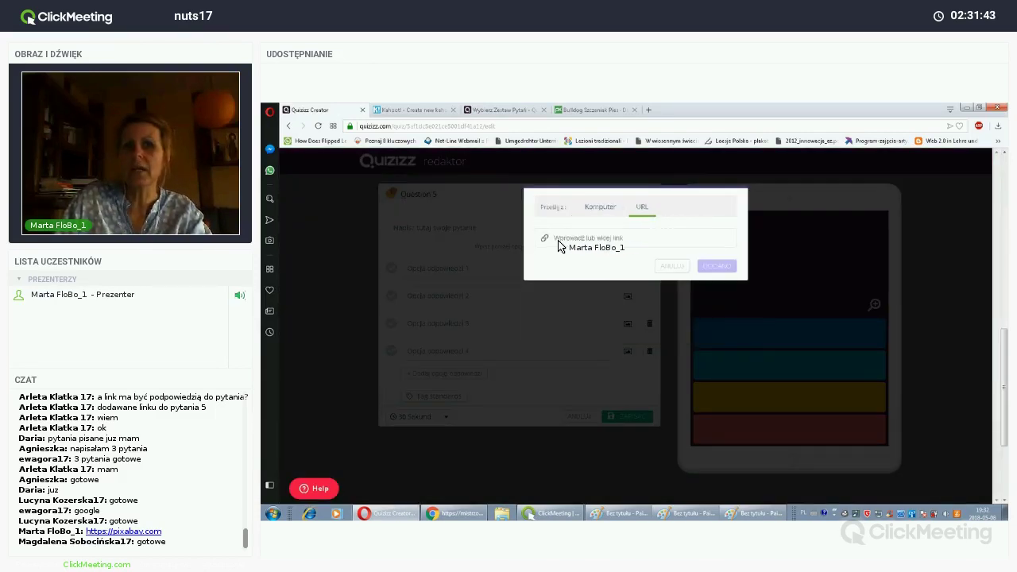
{"action": "left_click", "coordinate": [560, 241]}
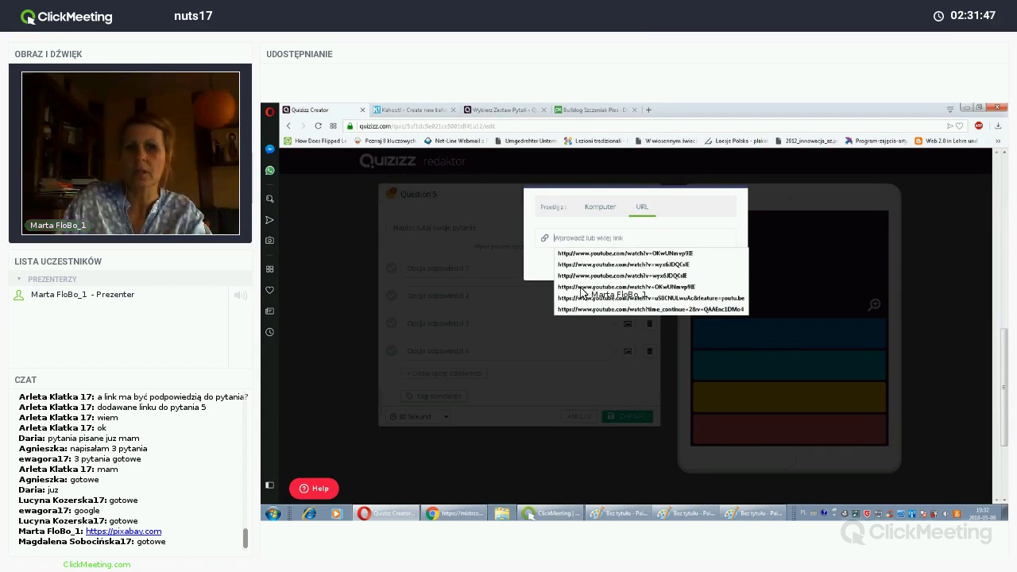
{"action": "right_click", "coordinate": [561, 239]}
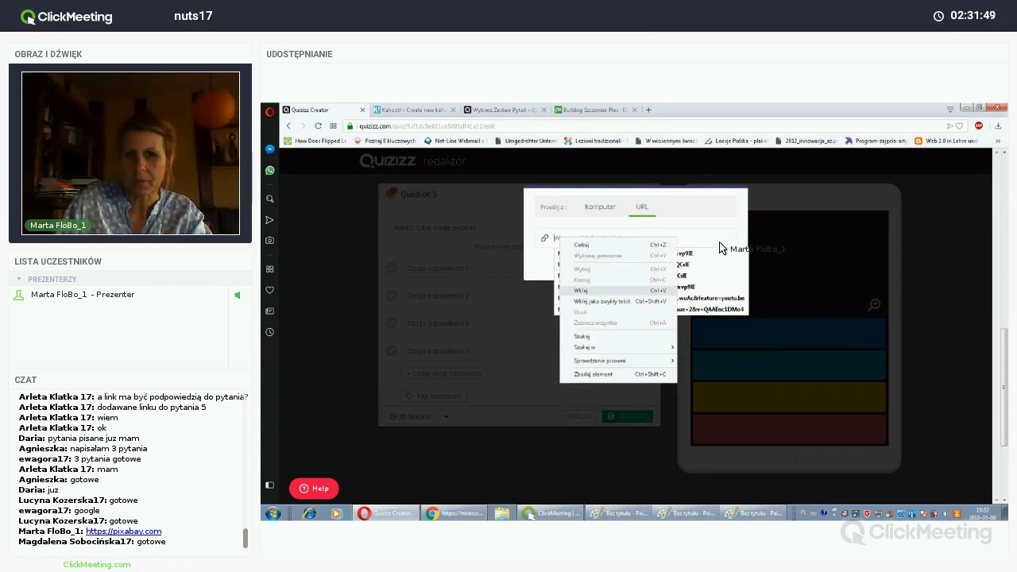
{"action": "left_click", "coordinate": [581, 290]}
{"action": "key", "text": "ctrl+a"}
{"action": "type", "text": "https://cdn.pixabay.com/photo/2015/11/17/13/13/bulldog-1047518_960_720.jpg"}
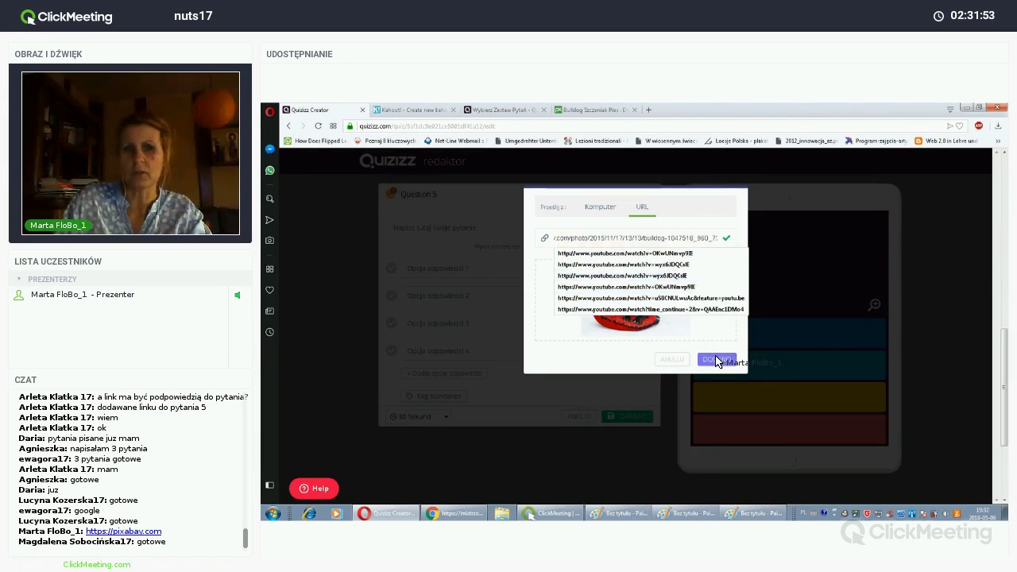
{"action": "left_click", "coordinate": [718, 360]}
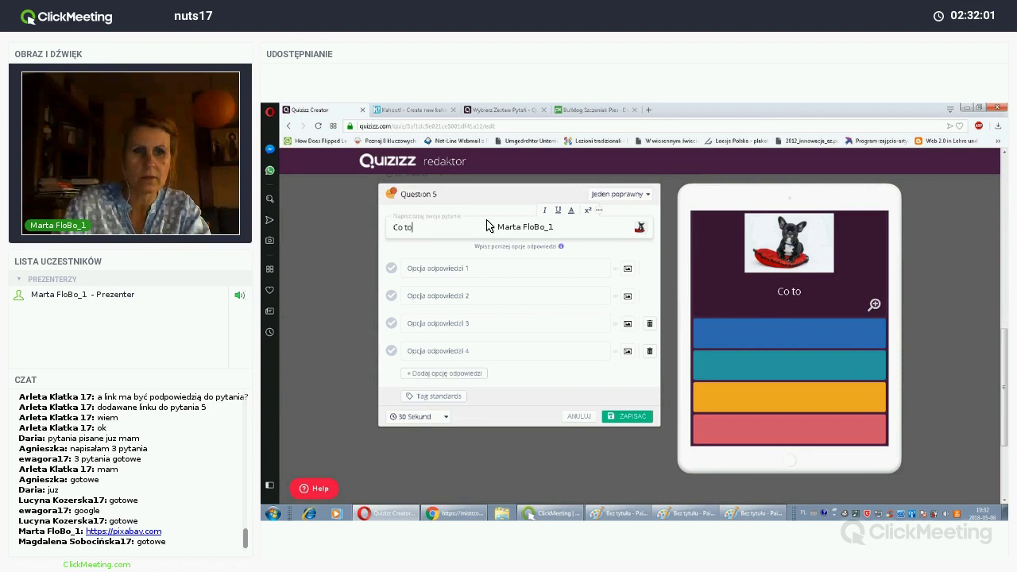
Step: Complete the question 'Co to za zwierzę?' with answers nietoperz, kot, pies and królik
{"action": "type", "text": "er"}
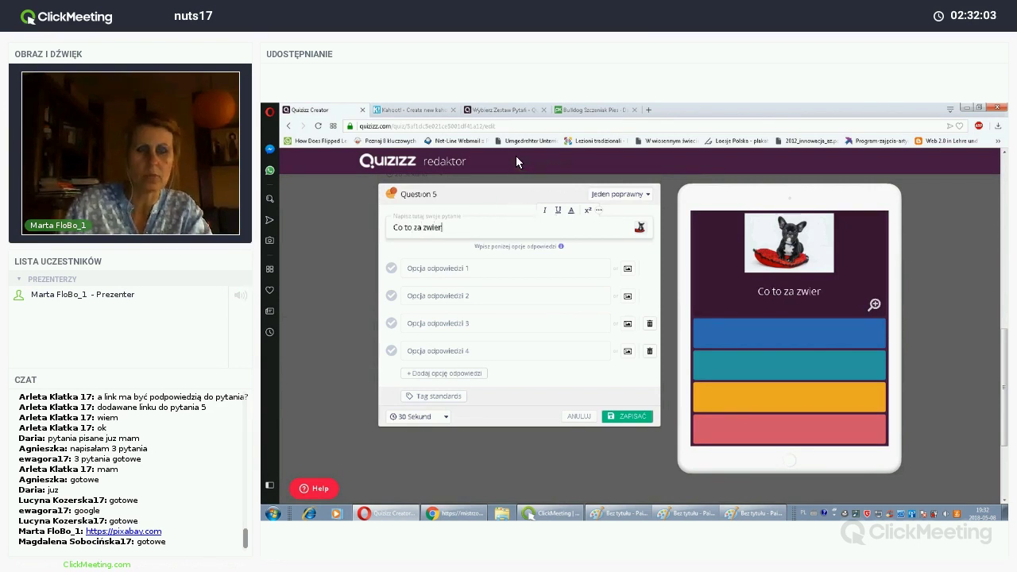
{"action": "type", "text": "zę?"}
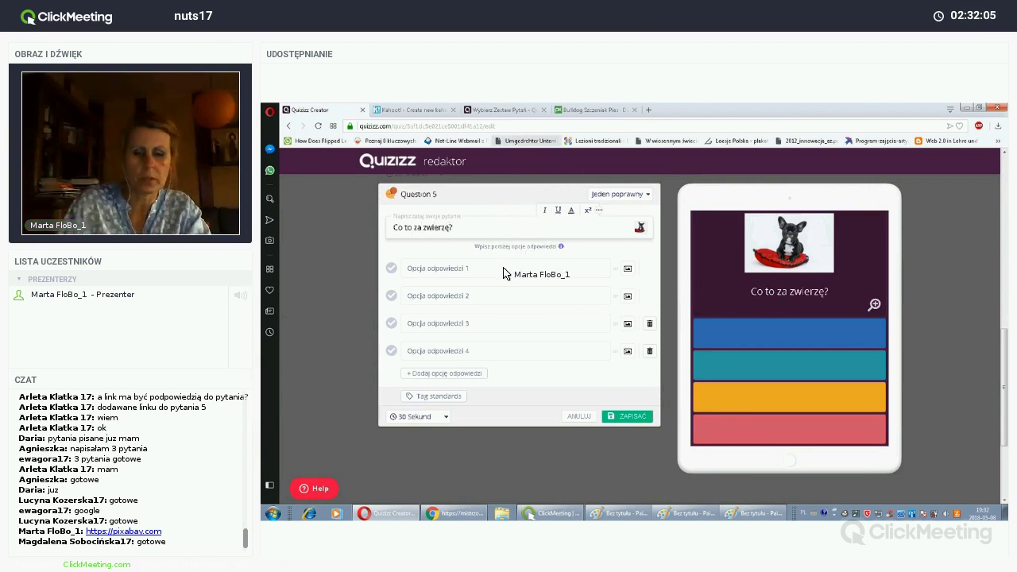
{"action": "left_click", "coordinate": [503, 268]}
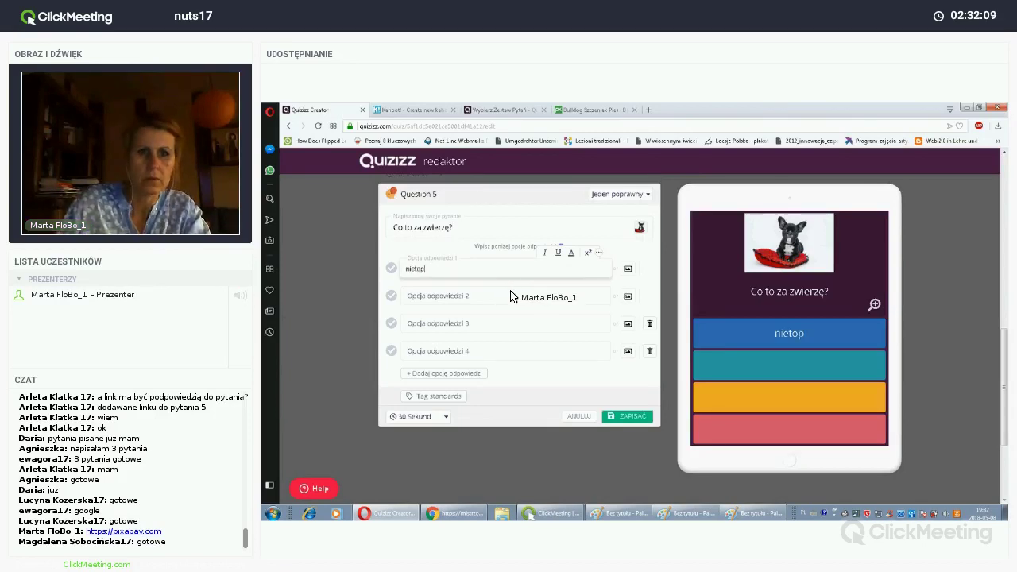
{"action": "type", "text": "nietoperz"}
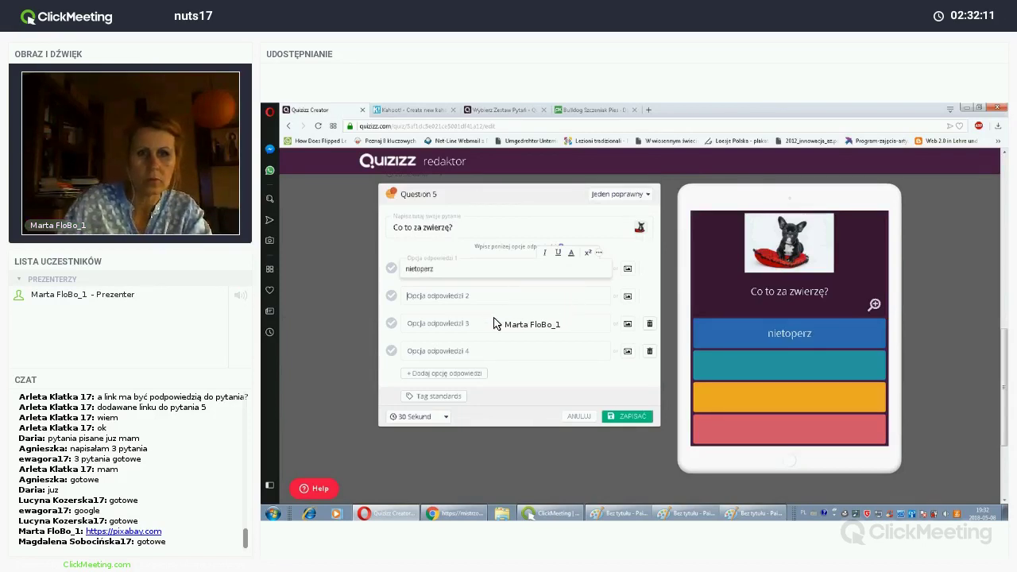
{"action": "key", "text": "Tab"}
{"action": "type", "text": "kot"}
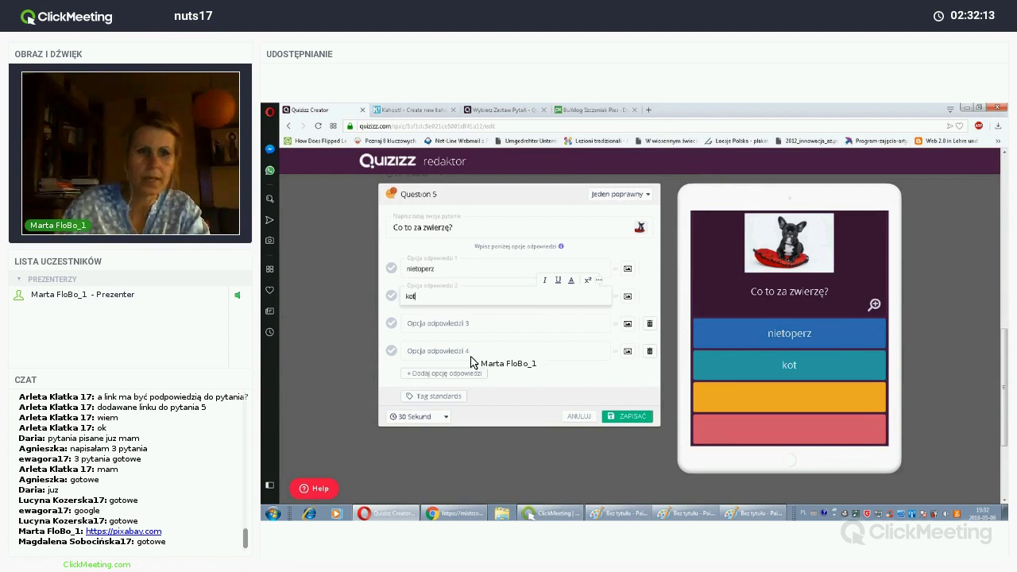
{"action": "key", "text": "Tab"}
{"action": "type", "text": "p"}
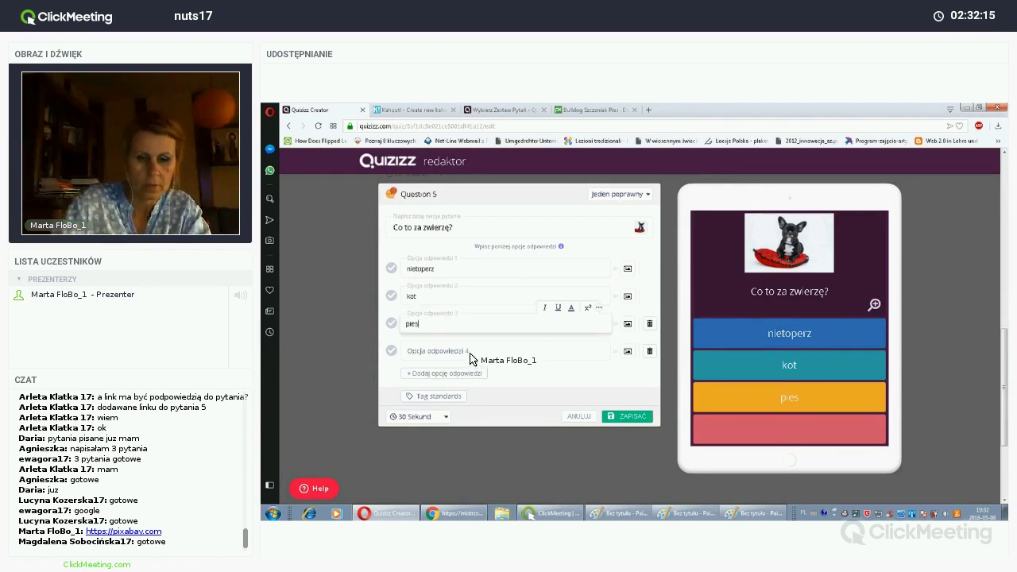
{"action": "key", "text": "Tab"}
{"action": "type", "text": "kró"}
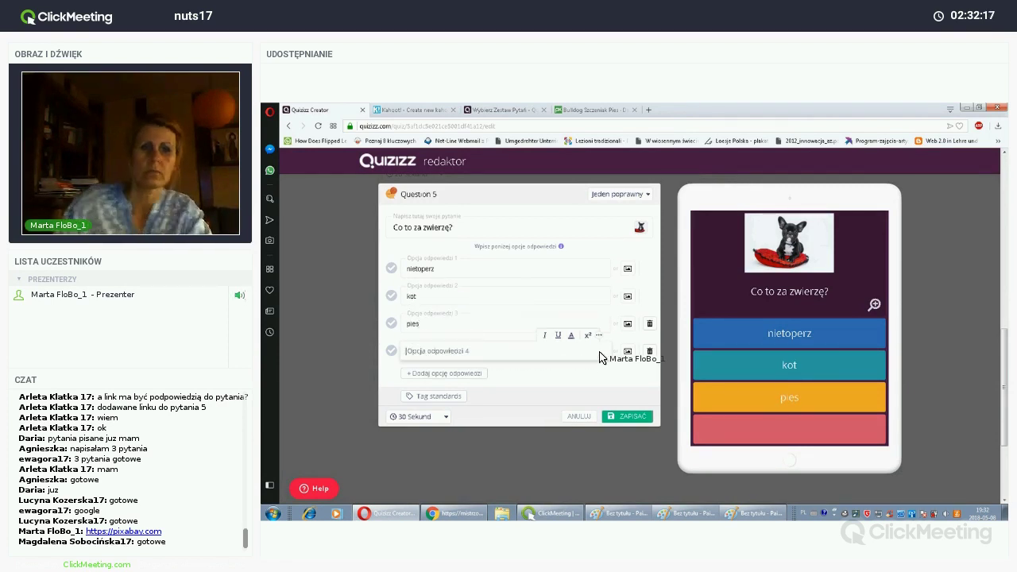
{"action": "type", "text": "lik"}
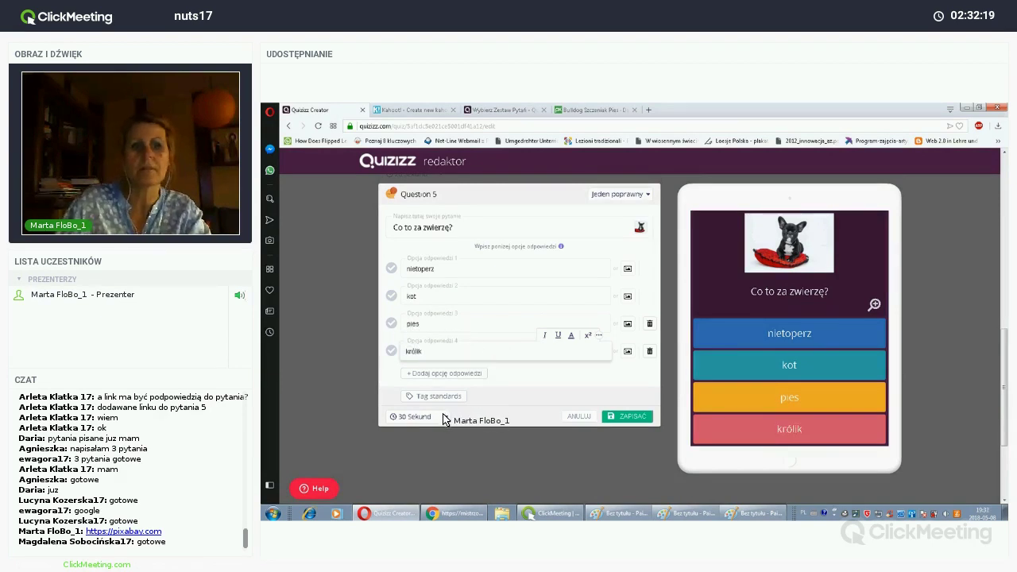
Step: Mark pies as correct, set a 20-second timer and save the bulldog question
{"action": "left_click", "coordinate": [391, 324]}
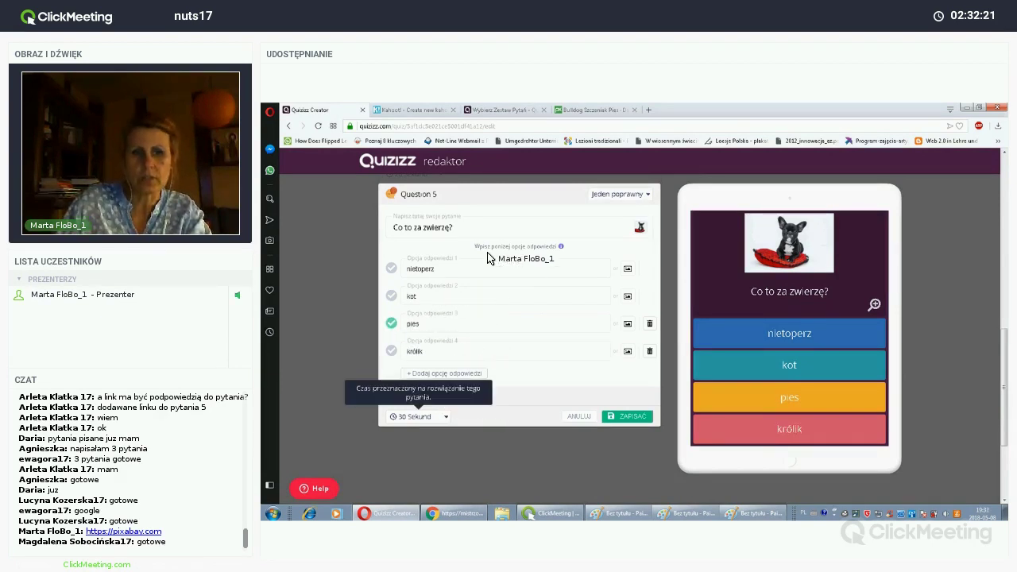
{"action": "left_click", "coordinate": [419, 416]}
{"action": "left_click", "coordinate": [419, 304]}
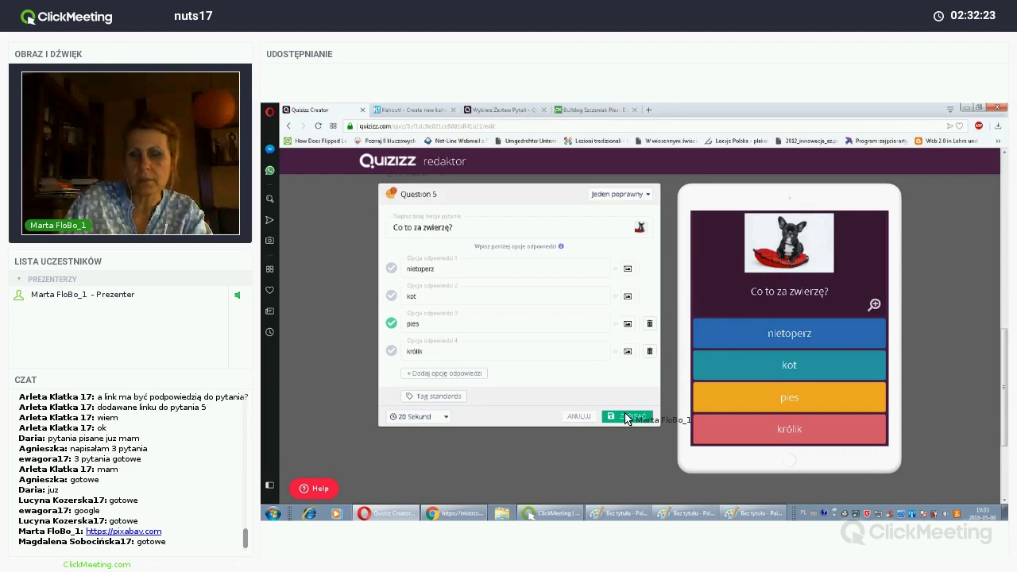
{"action": "left_click", "coordinate": [624, 413]}
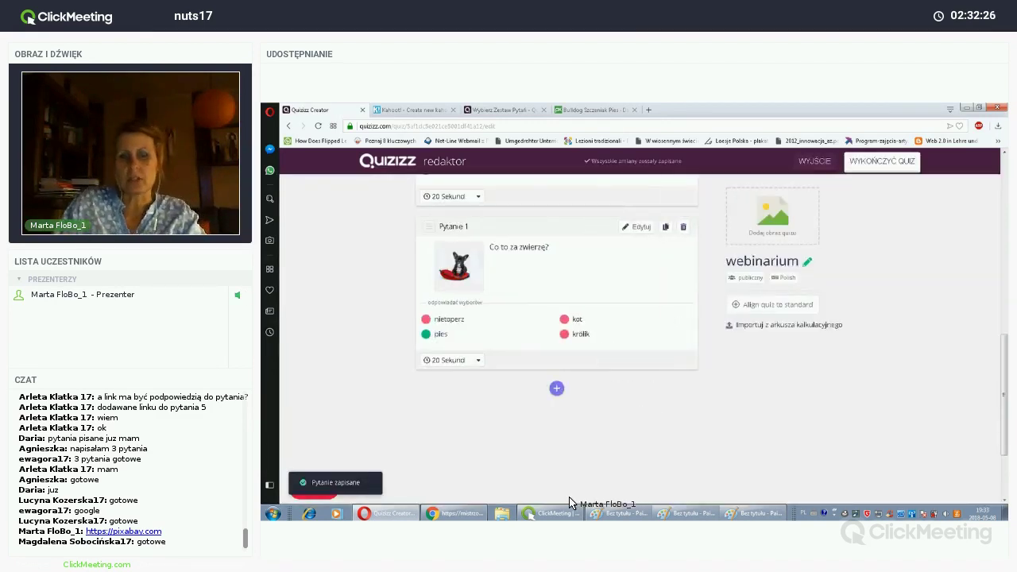
{"action": "scroll", "coordinate": [566, 465], "scroll_direction": "down", "scroll_amount": 1}
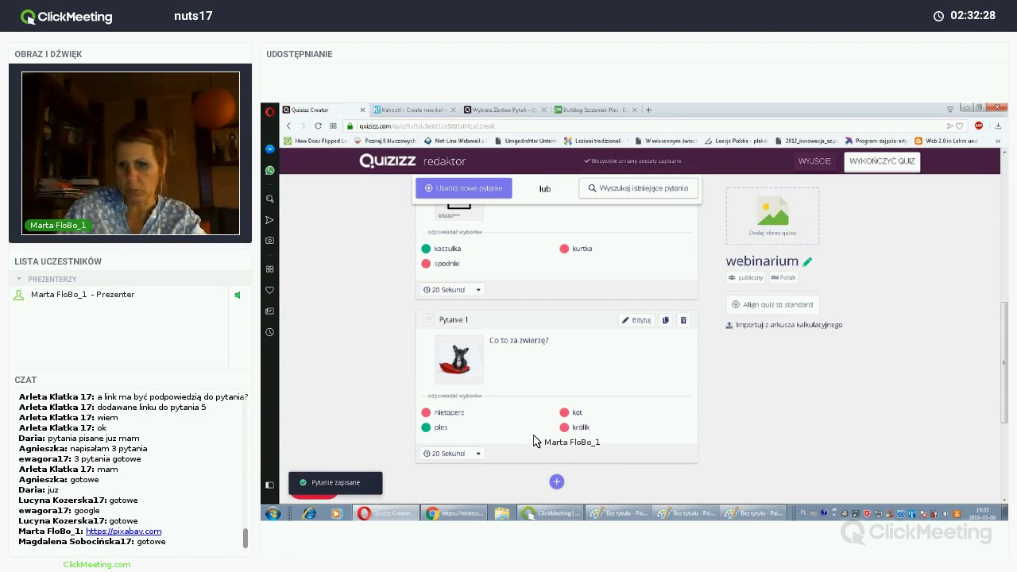
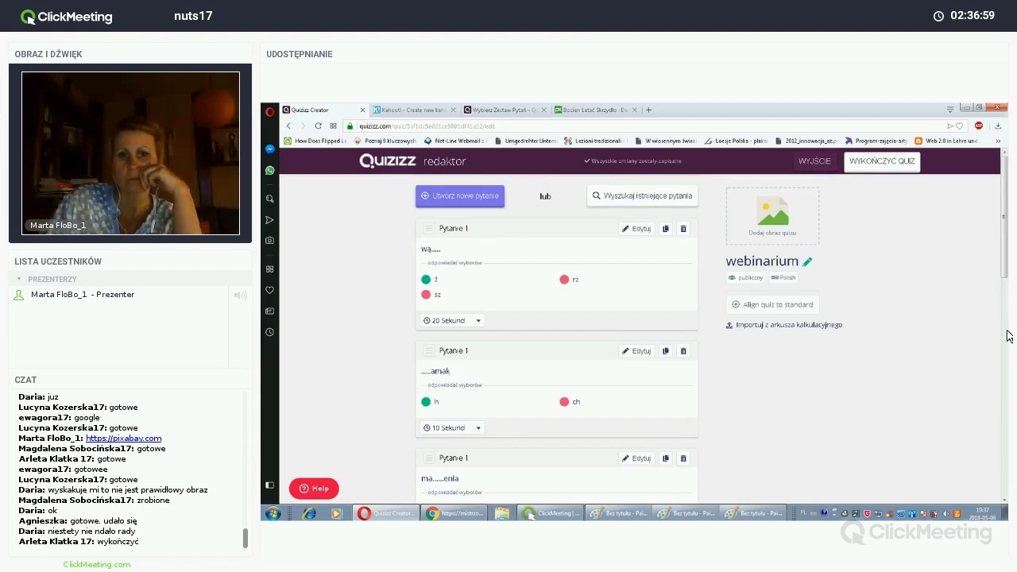
Step: Scroll up and down through question 6 in the editor to review it
{"action": "scroll", "coordinate": [1002, 225], "scroll_direction": "down", "scroll_amount": 10}
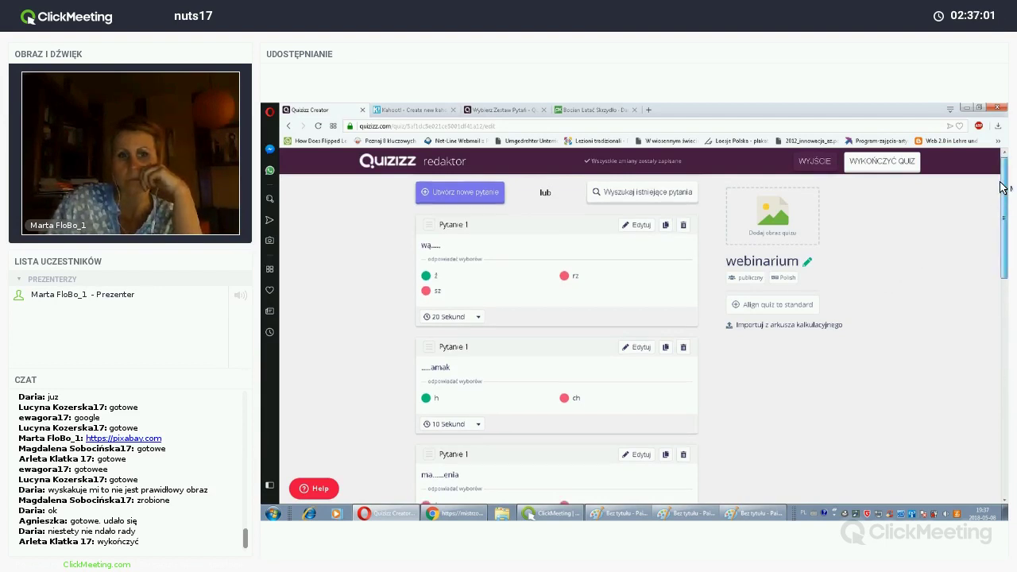
{"action": "scroll", "coordinate": [815, 411], "scroll_direction": "up", "scroll_amount": 10}
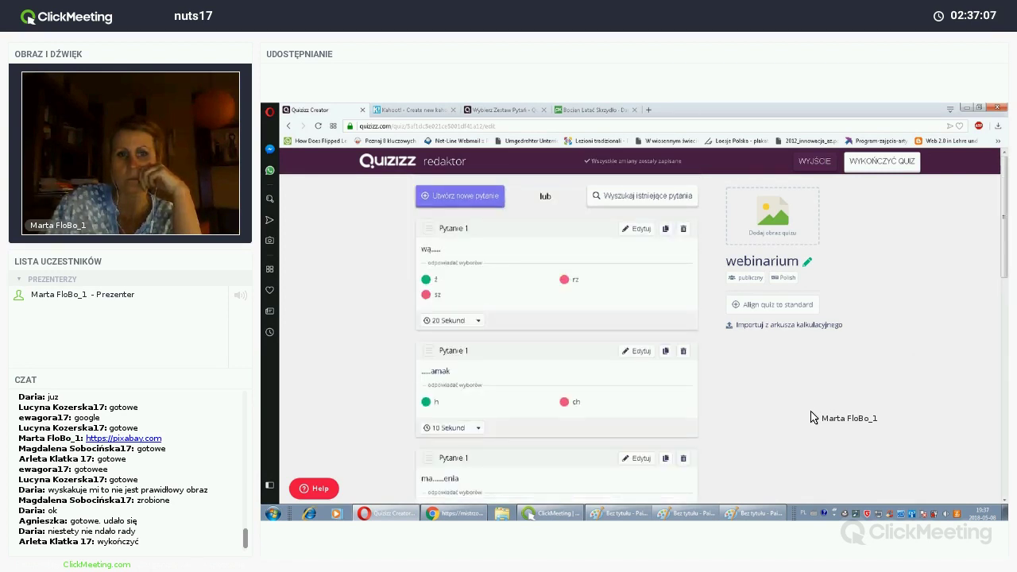
{"action": "scroll", "coordinate": [812, 417], "scroll_direction": "down", "scroll_amount": 5}
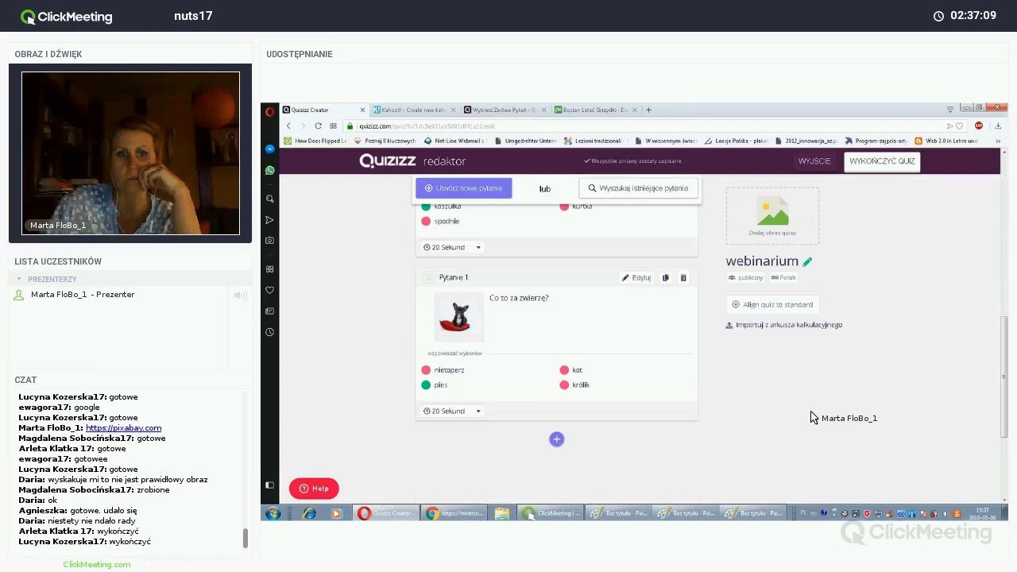
{"action": "scroll", "coordinate": [812, 418], "scroll_direction": "up", "scroll_amount": 3}
{"action": "scroll", "coordinate": [812, 418], "scroll_direction": "down", "scroll_amount": 5}
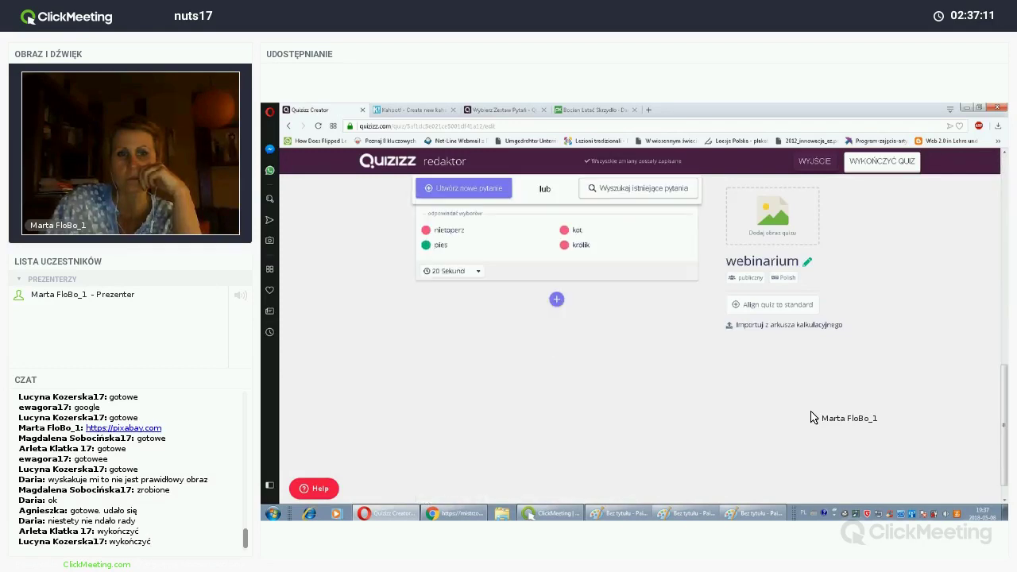
{"action": "scroll", "coordinate": [812, 418], "scroll_direction": "up", "scroll_amount": 10}
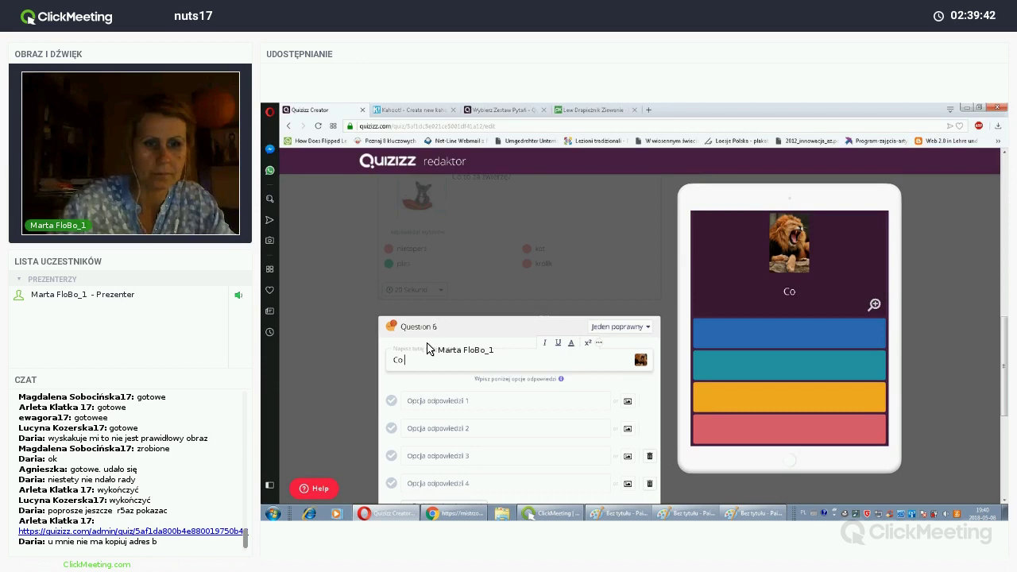
Step: Complete the question 'Co to za zwierzę?' with answers kot, tygrys, lew and s
{"action": "type", "text": "to za zwierz"}
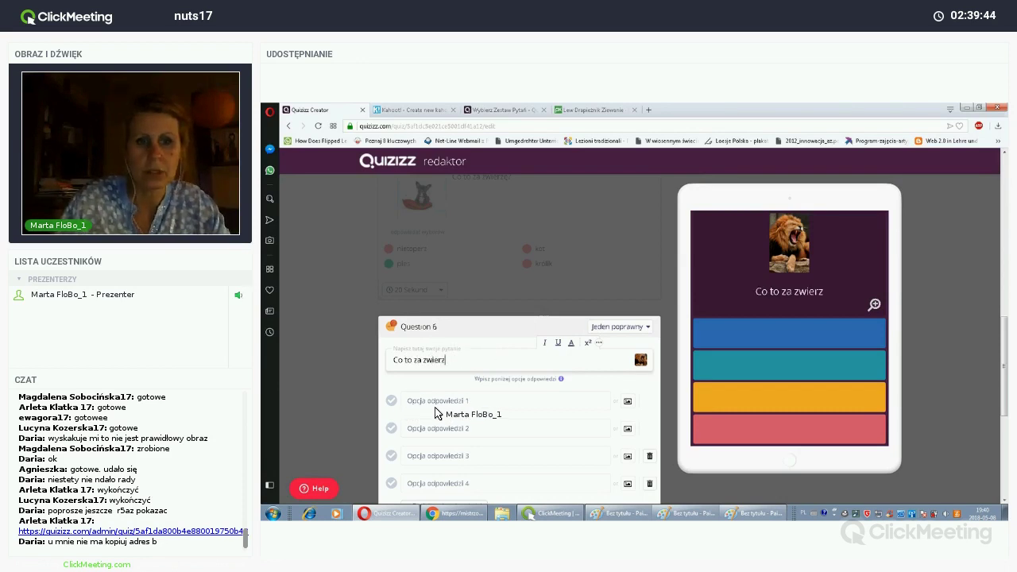
{"action": "type", "text": "ę?"}
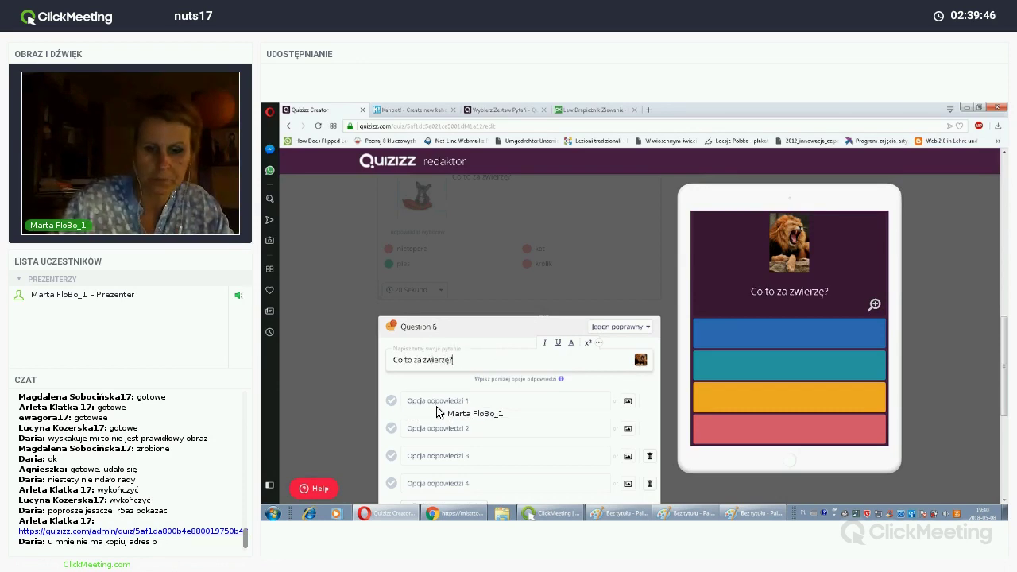
{"action": "left_click", "coordinate": [437, 408]}
{"action": "type", "text": "kot"}
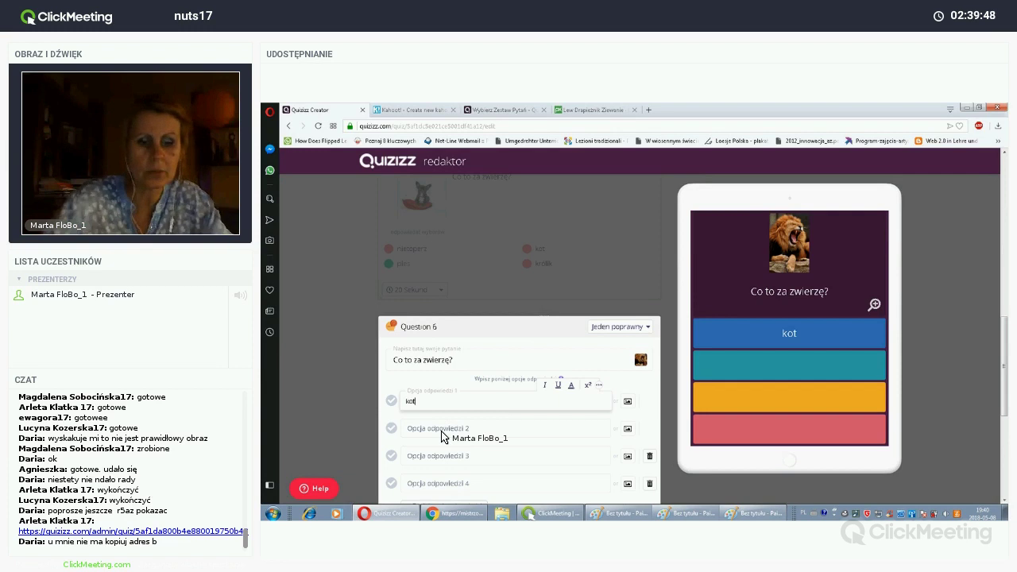
{"action": "left_click", "coordinate": [442, 433]}
{"action": "type", "text": "t"}
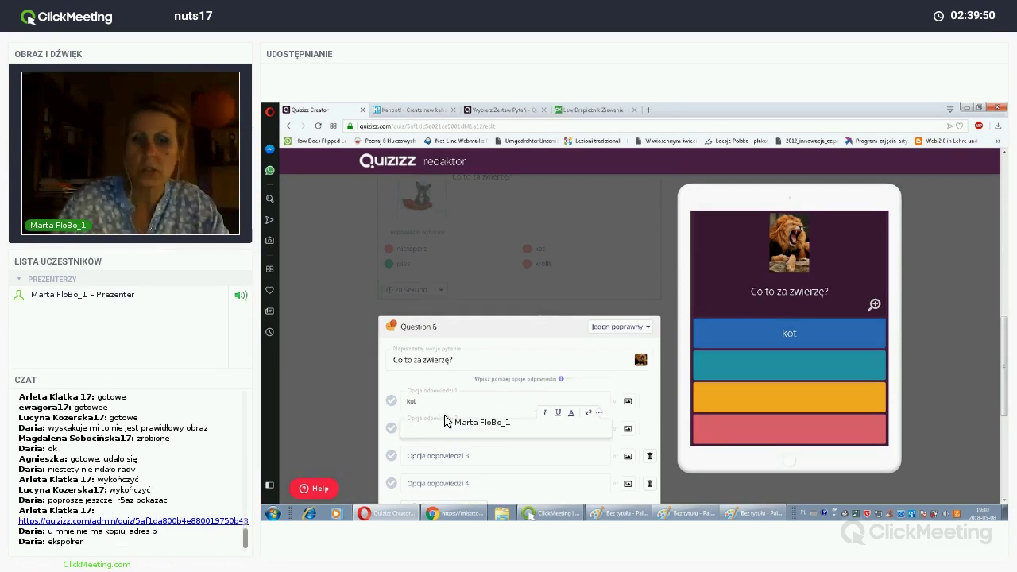
{"action": "type", "text": "ygrys"}
{"action": "scroll", "coordinate": [449, 417], "scroll_direction": "down", "scroll_amount": 1}
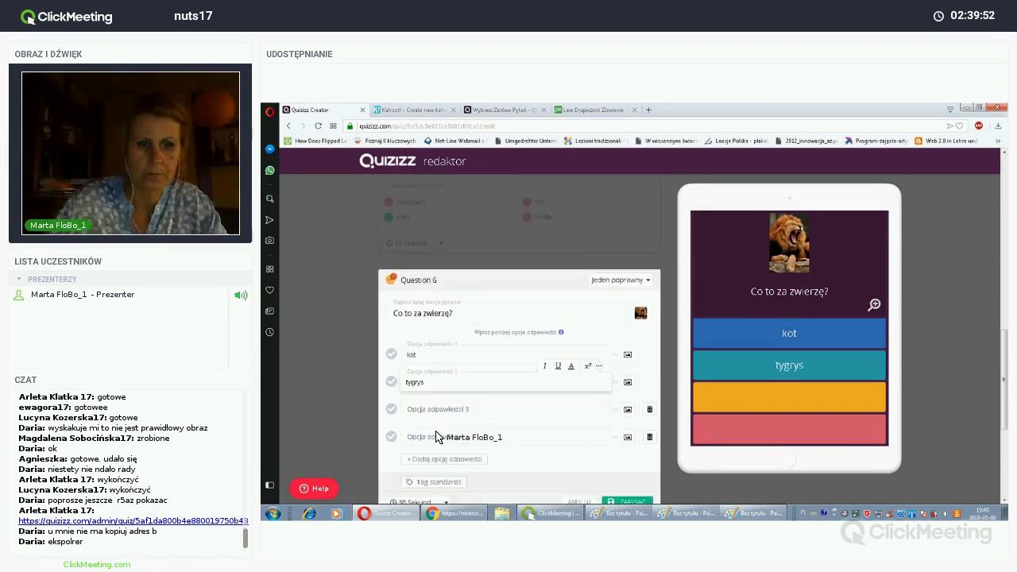
{"action": "key", "text": "Tab"}
{"action": "type", "text": "lew"}
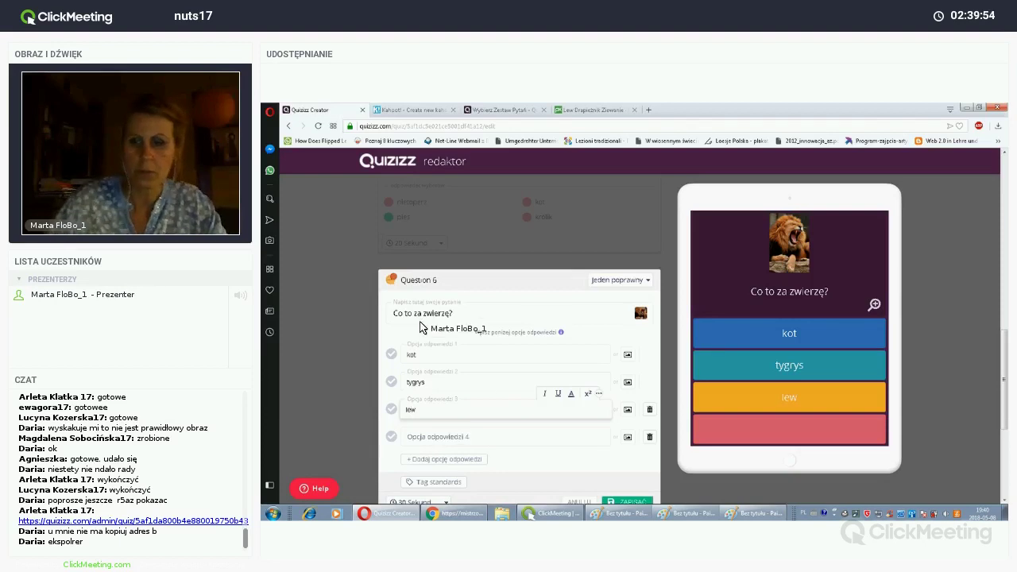
{"action": "key", "text": "Tab"}
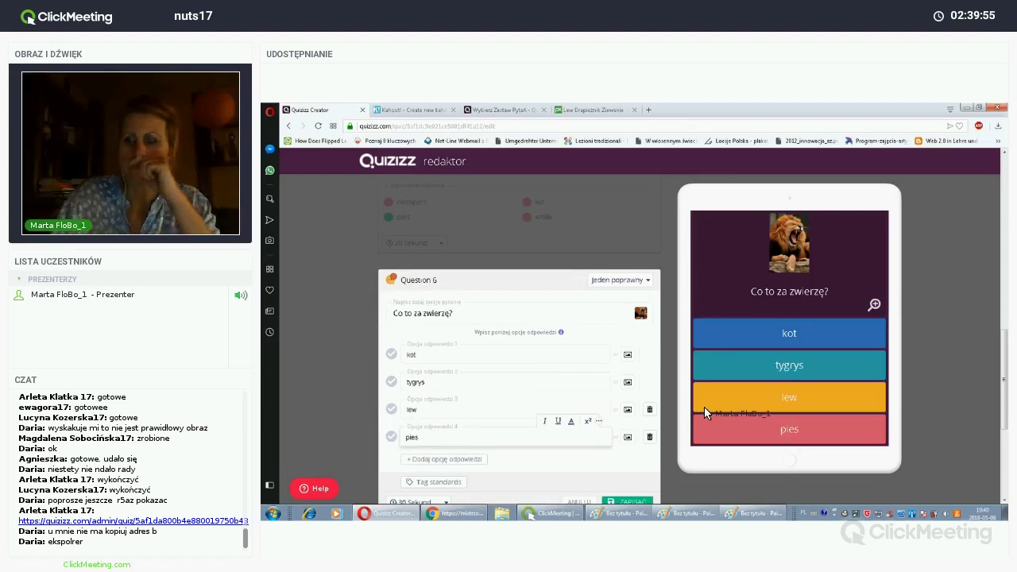
{"action": "type", "text": "s"}
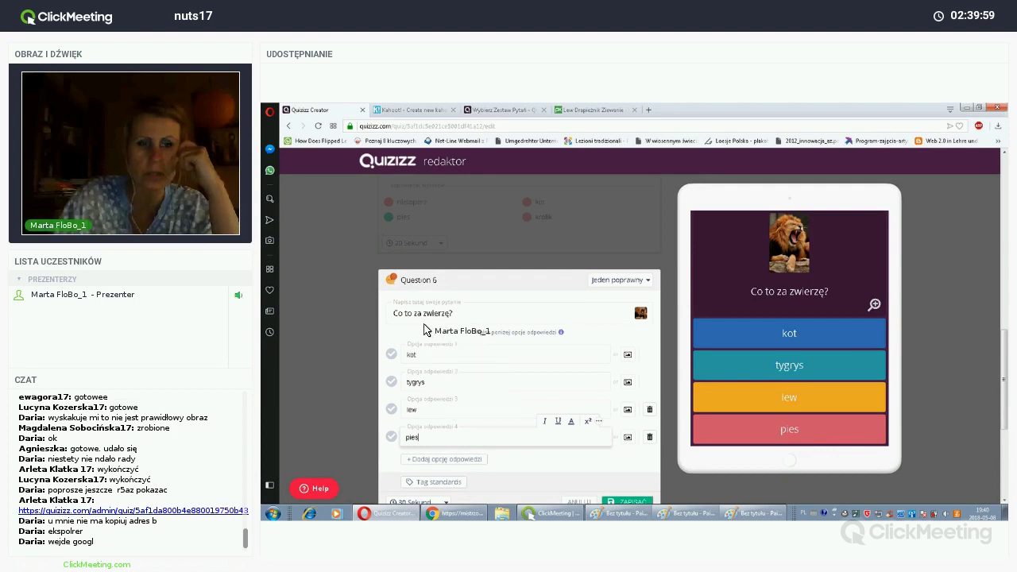
{"action": "scroll", "coordinate": [517, 342], "scroll_direction": "down", "scroll_amount": 2}
Step: Set a 20-second time limit and save question 6
{"action": "left_click", "coordinate": [419, 409]}
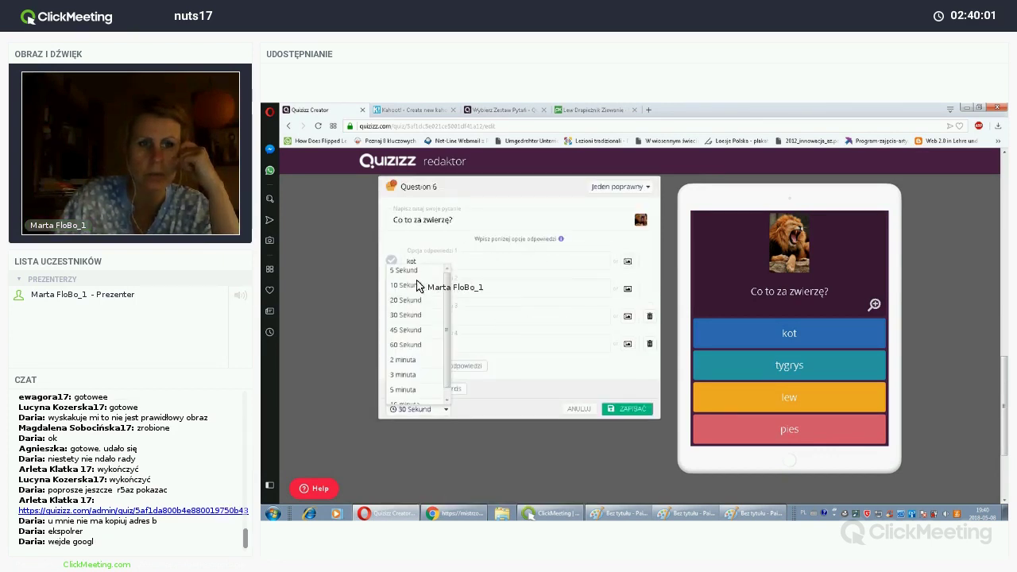
{"action": "left_click", "coordinate": [415, 296]}
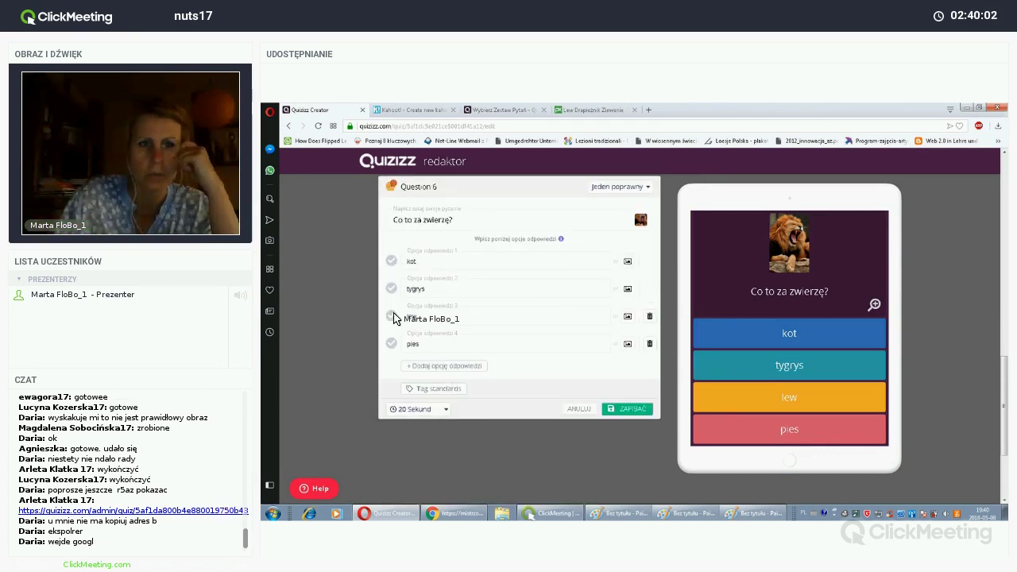
{"action": "left_click", "coordinate": [621, 412]}
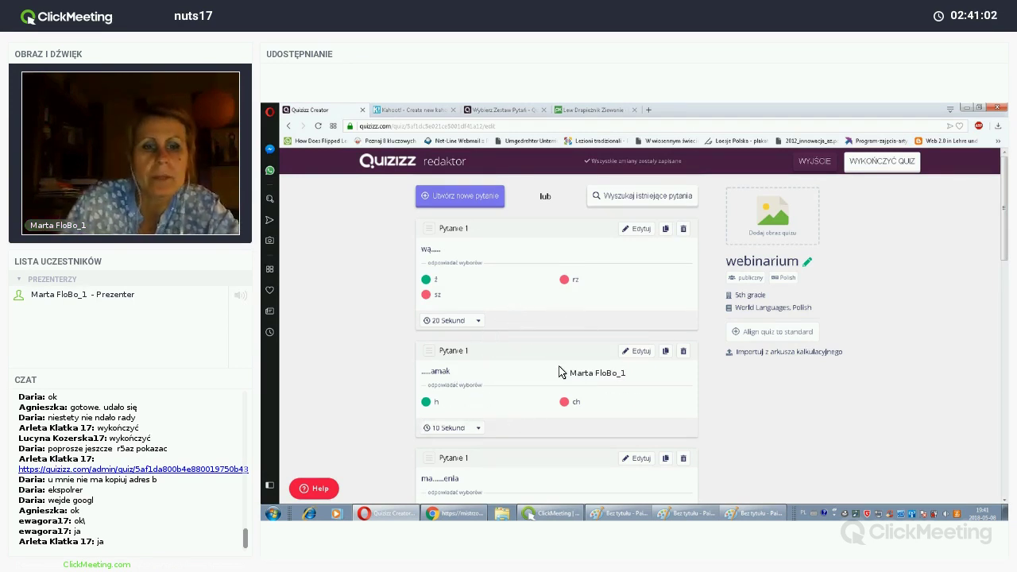
Step: Start a new question, then finish editing the webinarium quiz
{"action": "left_click", "coordinate": [425, 198]}
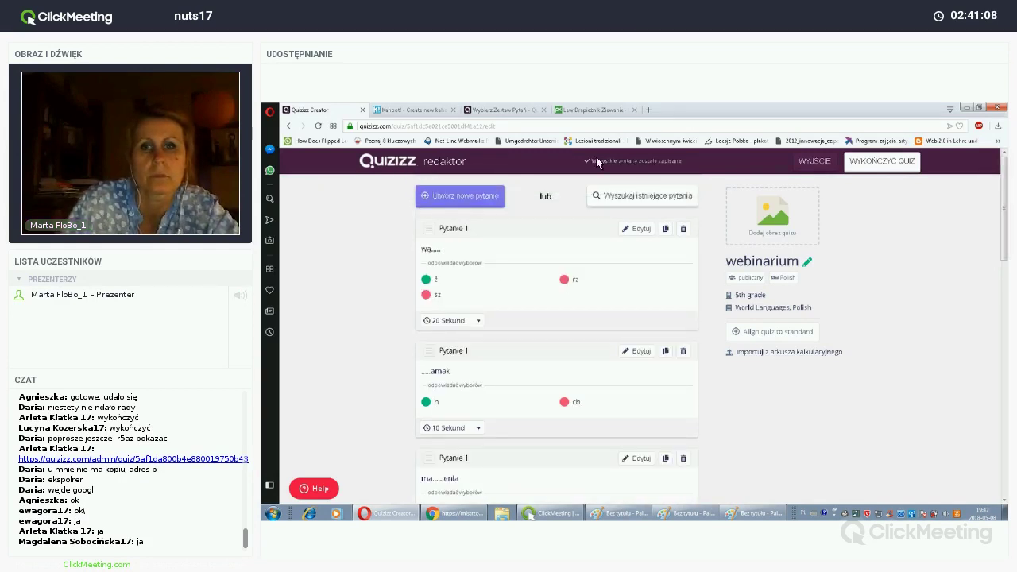
{"action": "left_click", "coordinate": [882, 162]}
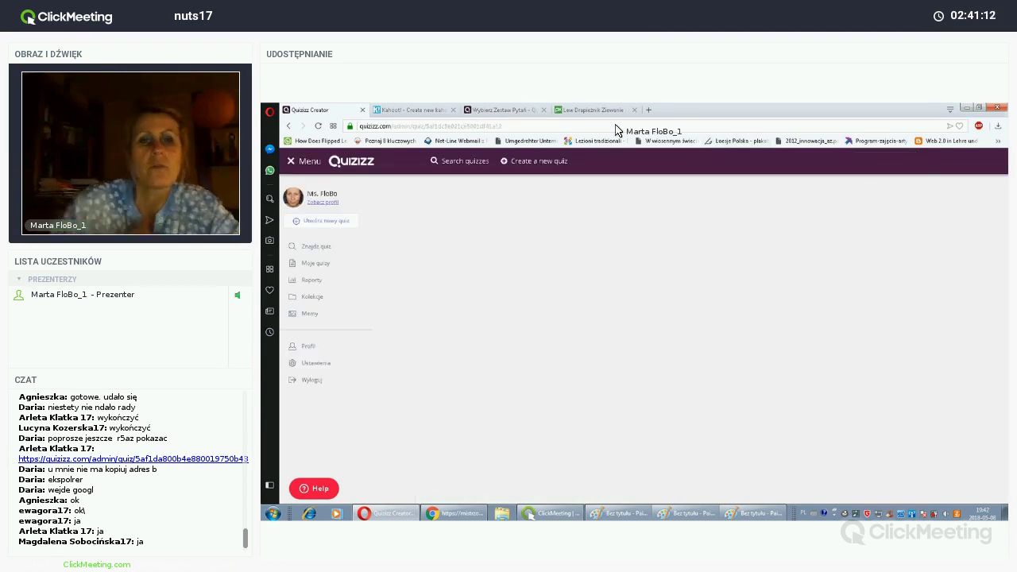
Step: Open the webinarium quiz's overview from Moje quizy
{"action": "left_click", "coordinate": [316, 265]}
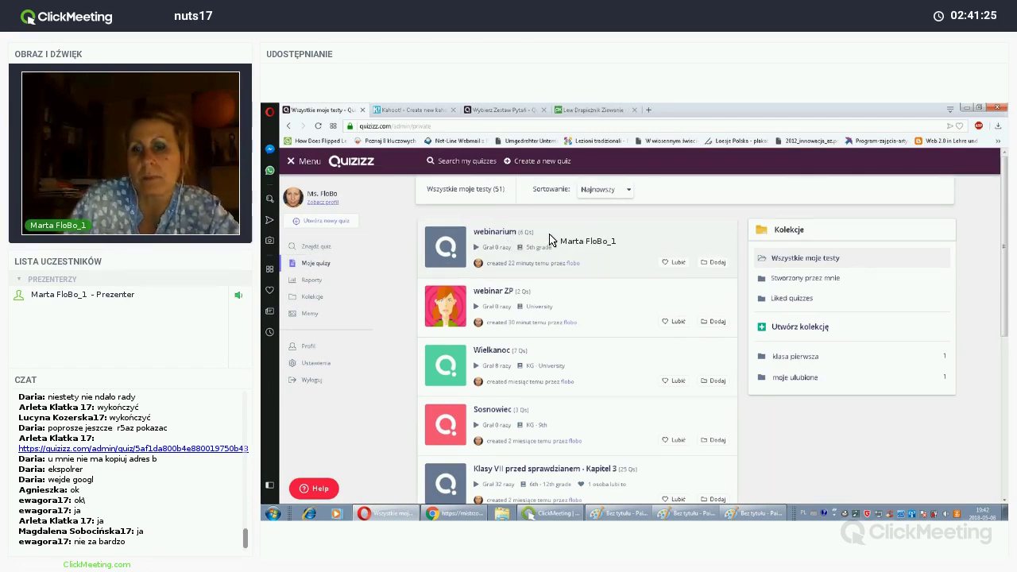
{"action": "left_click", "coordinate": [549, 239]}
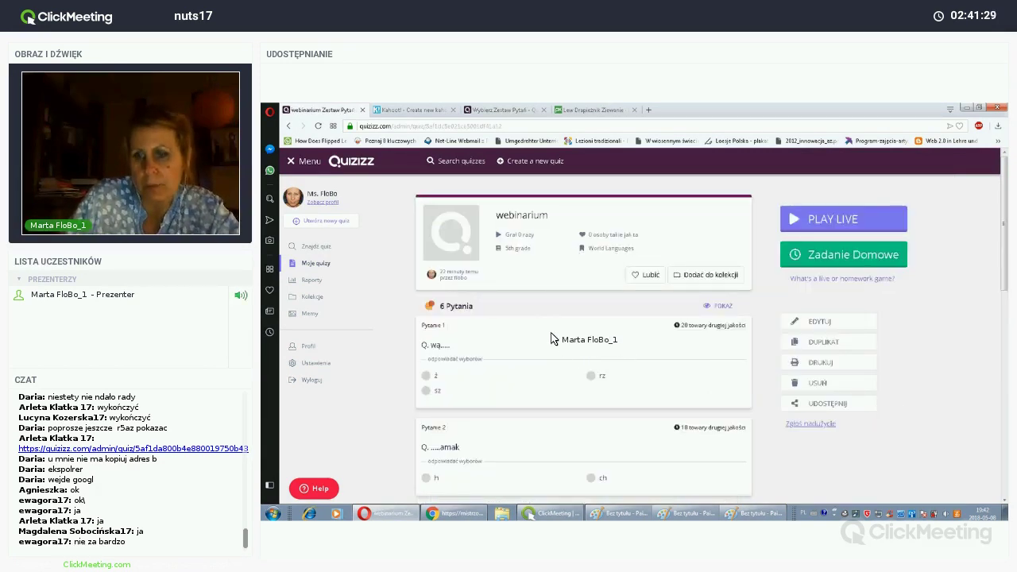
{"action": "scroll", "coordinate": [826, 219], "scroll_direction": "down", "scroll_amount": 3}
Step: Scroll back up the webinarium quiz overview page
{"action": "scroll", "coordinate": [826, 218], "scroll_direction": "up", "scroll_amount": 3}
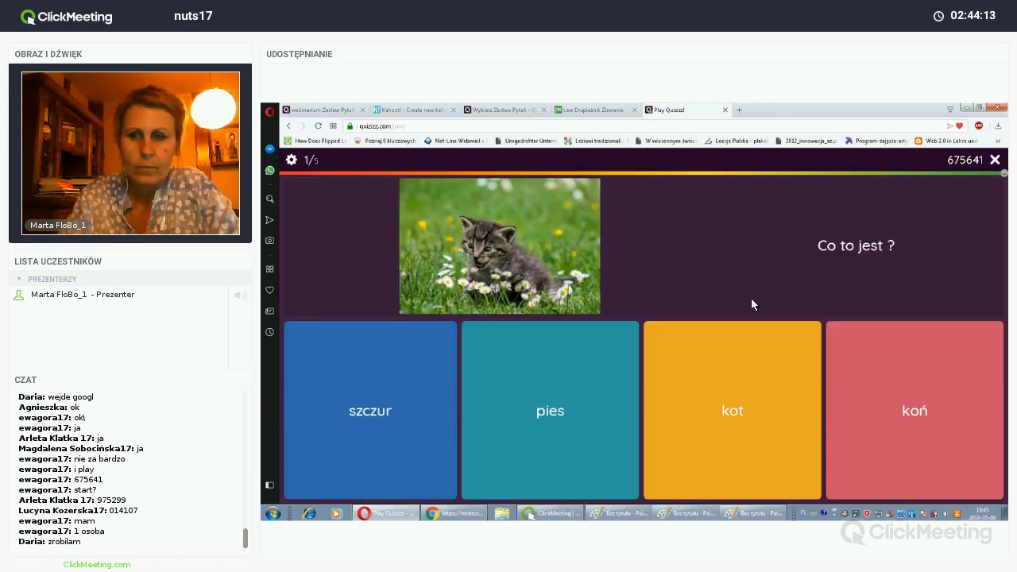
Step: Pick answer 3 for the first question, then switch to the ClickMeeting window
{"action": "key", "text": "3"}
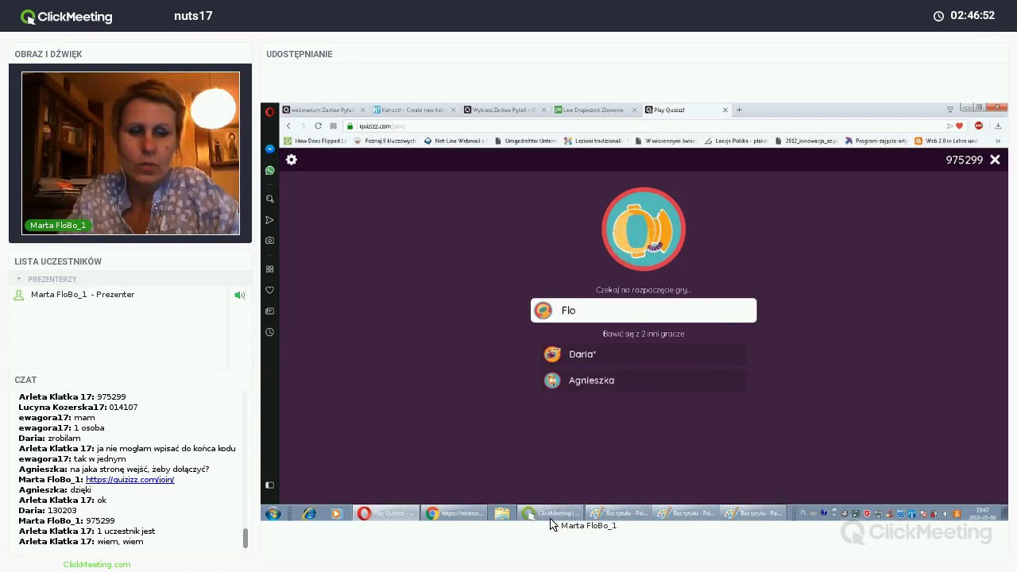
{"action": "left_click", "coordinate": [469, 514]}
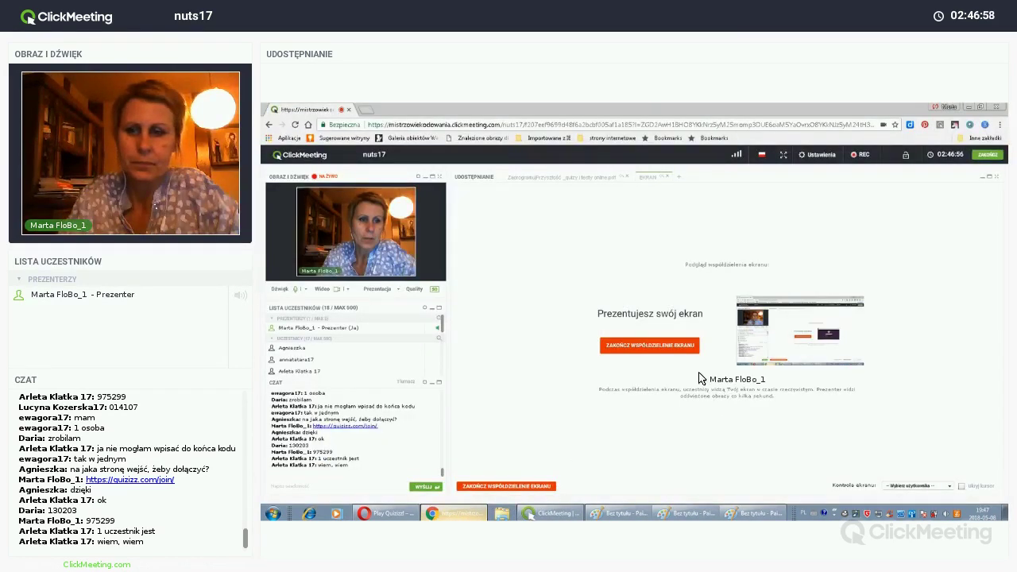
Step: Return to the Quizizz game and answer Superman to the symbol question
{"action": "key", "text": "alt+Tab"}
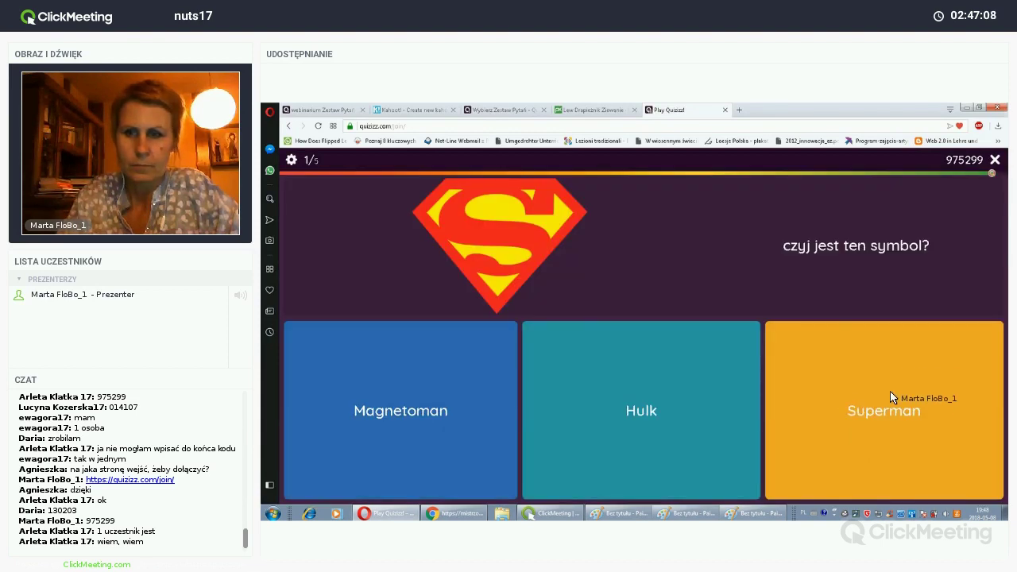
{"action": "left_click", "coordinate": [914, 371]}
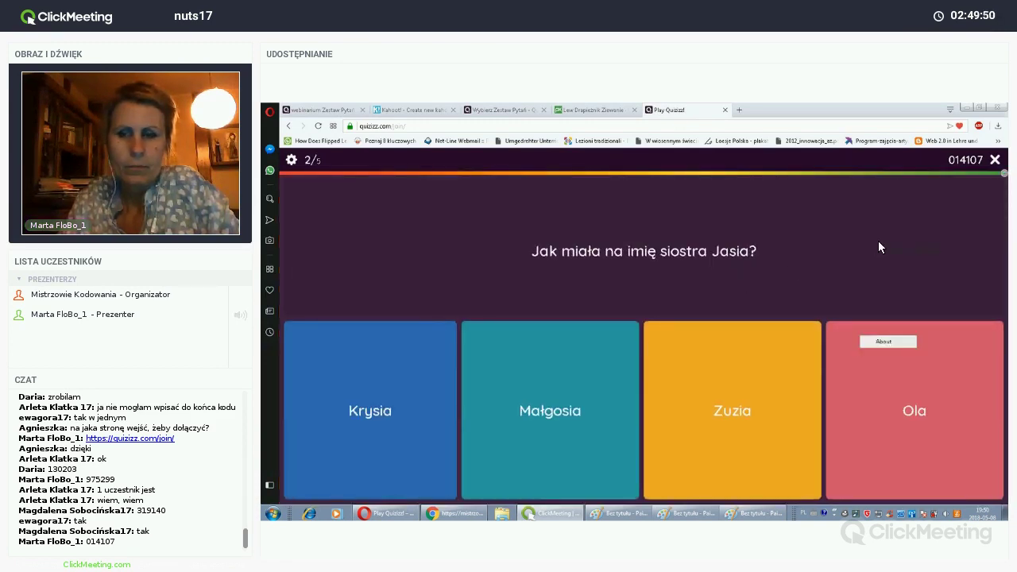
Step: Answer option 2 for Jaś's sister, then mark Linux as an operating system
{"action": "key", "text": "2"}
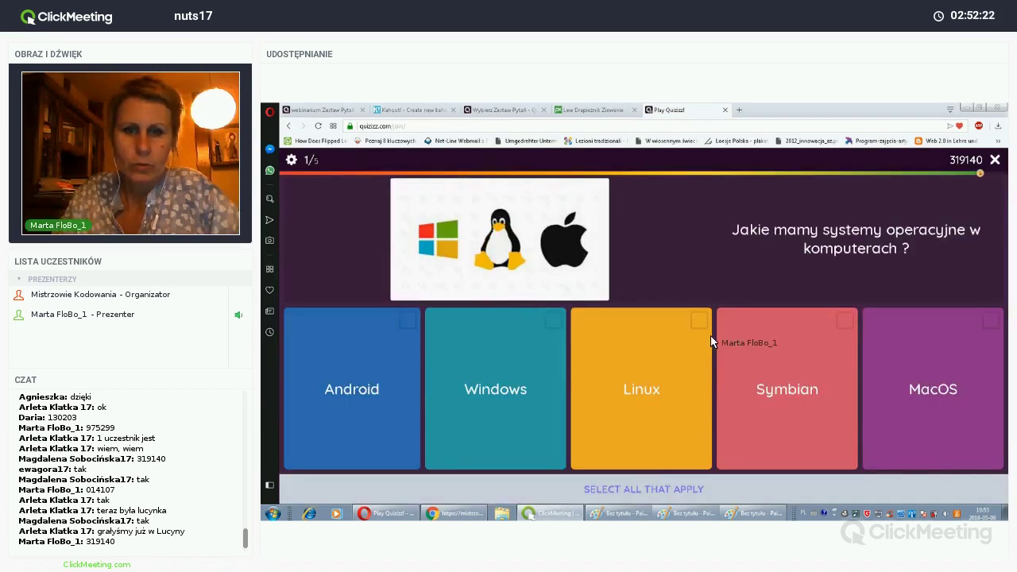
{"action": "left_click", "coordinate": [612, 340]}
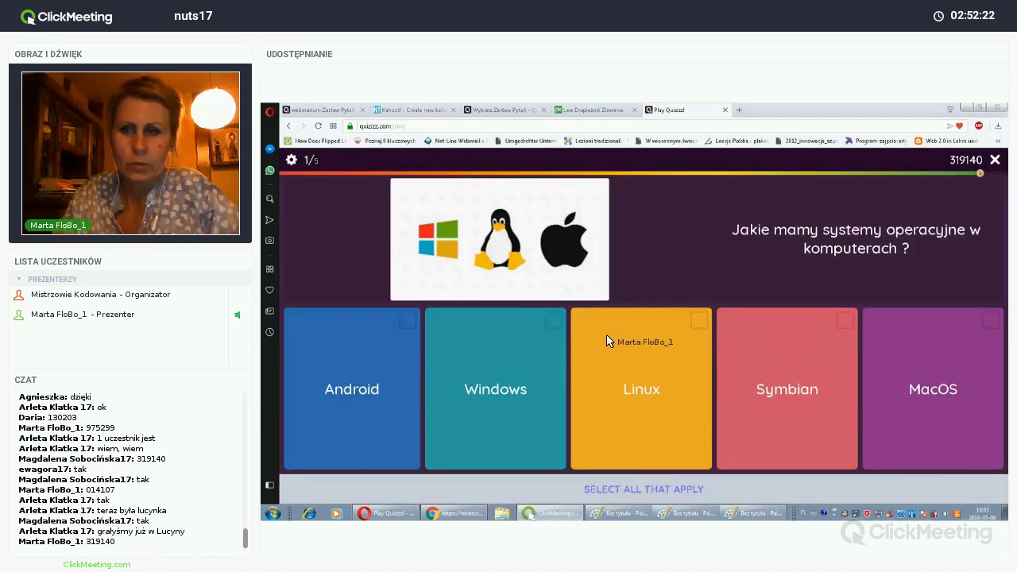
Step: Also mark Windows as a computer operating system
{"action": "left_click", "coordinate": [546, 349]}
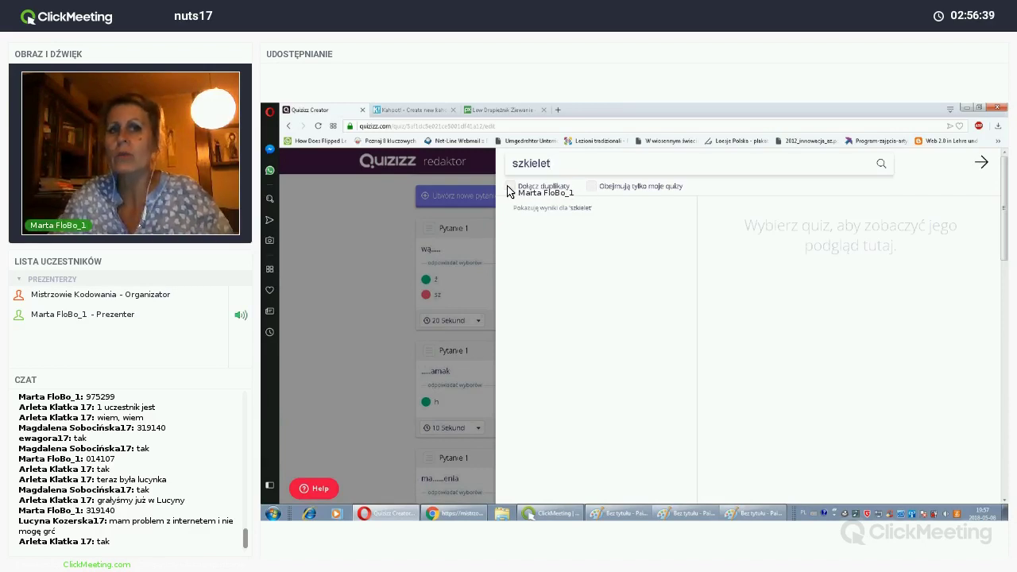
Step: Search Teleport for 'bajki' quizzes with duplicates included
{"action": "left_click", "coordinate": [620, 273]}
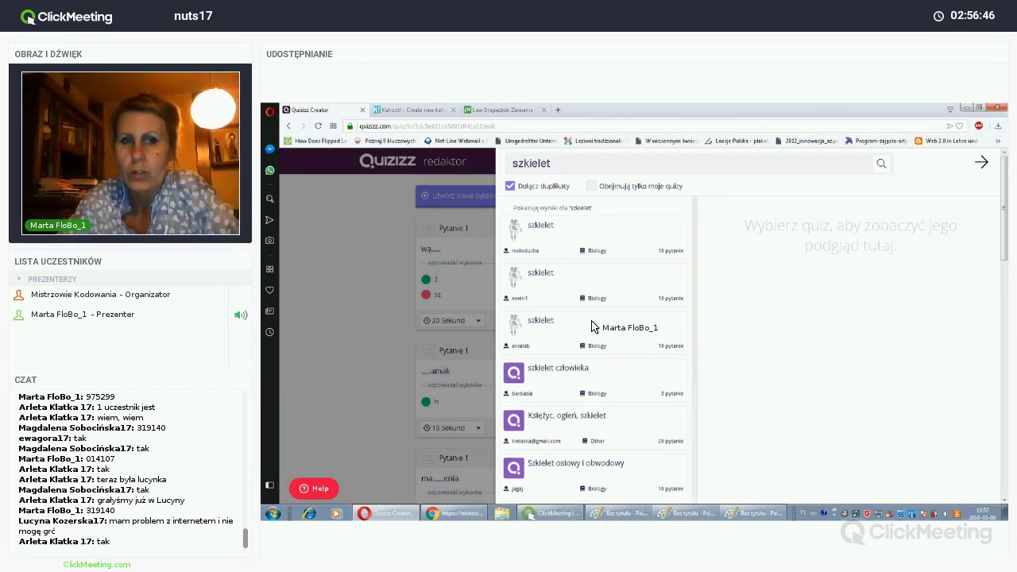
{"action": "scroll", "coordinate": [592, 326], "scroll_direction": "down", "scroll_amount": 5}
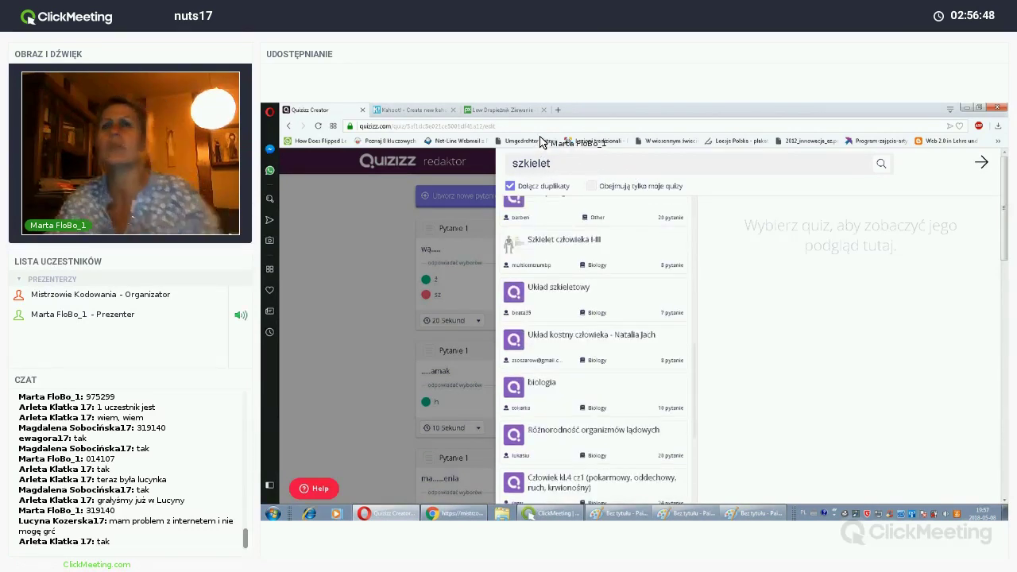
{"action": "double_click", "coordinate": [587, 162]}
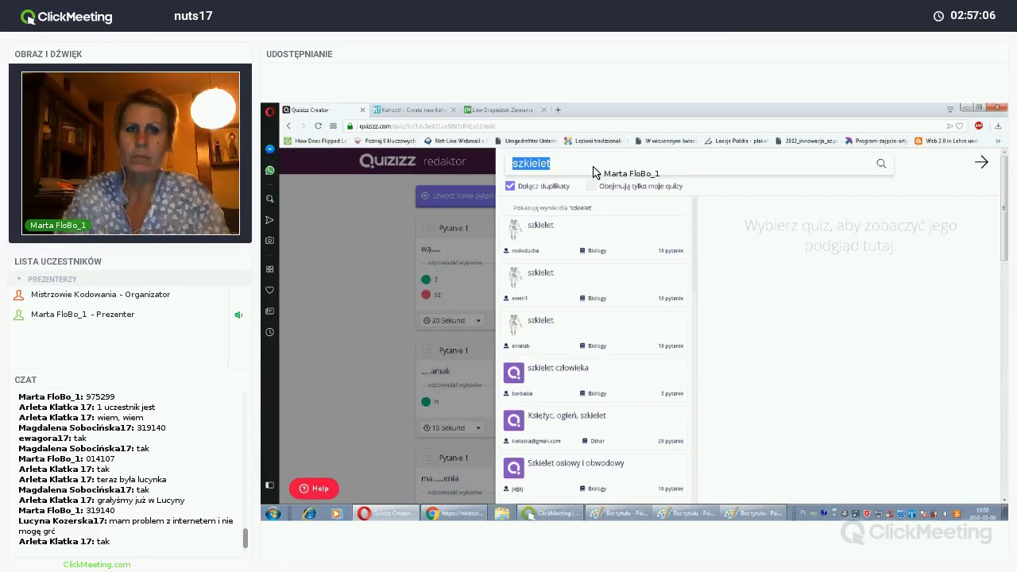
{"action": "type", "text": "bajki"}
{"action": "key", "text": "Return"}
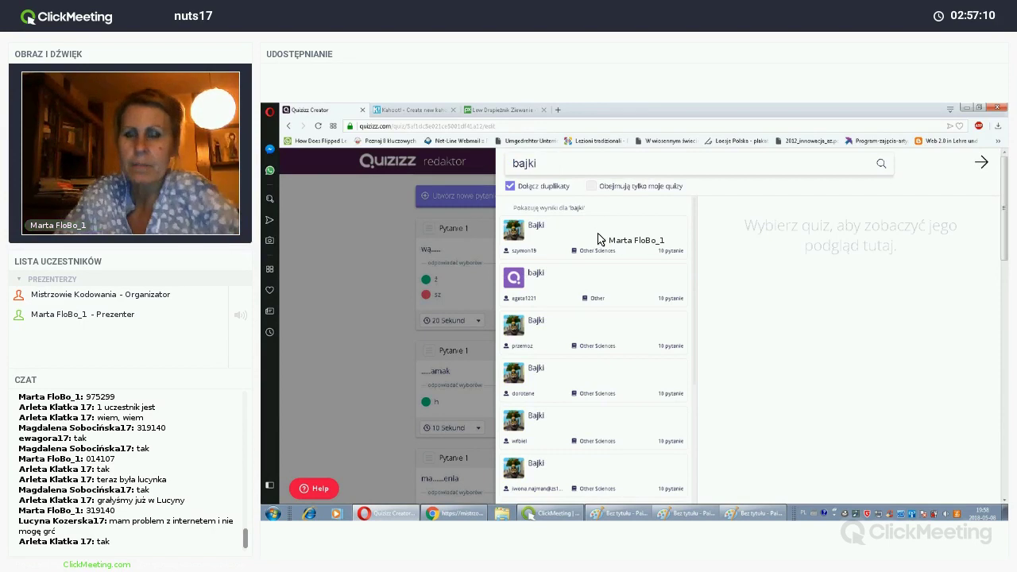
Step: Add the 'Kto to jest?' question from the first Bajki quiz
{"action": "left_click", "coordinate": [598, 238]}
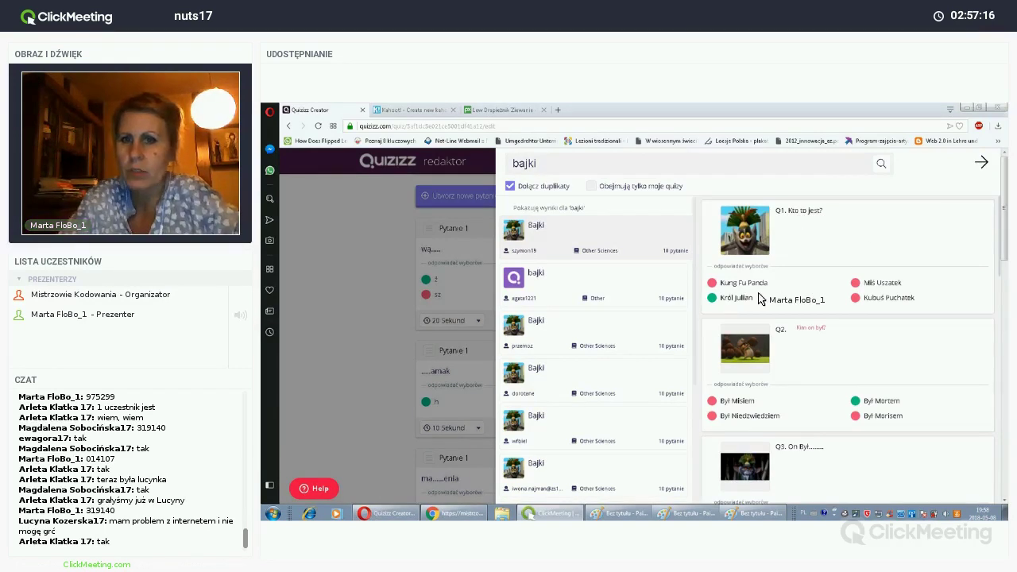
{"action": "mouse_move", "coordinate": [799, 291]}
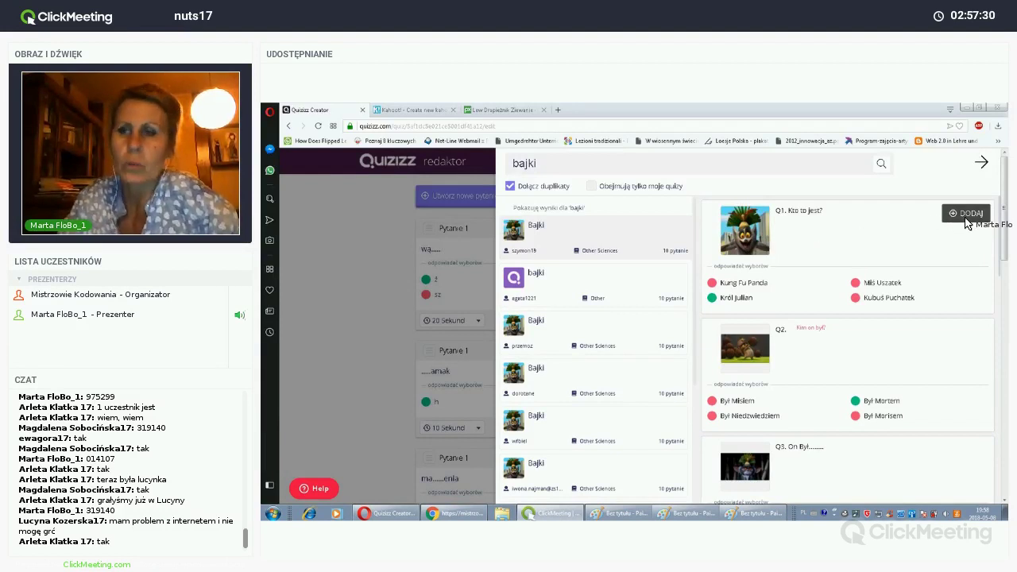
{"action": "left_click", "coordinate": [967, 216]}
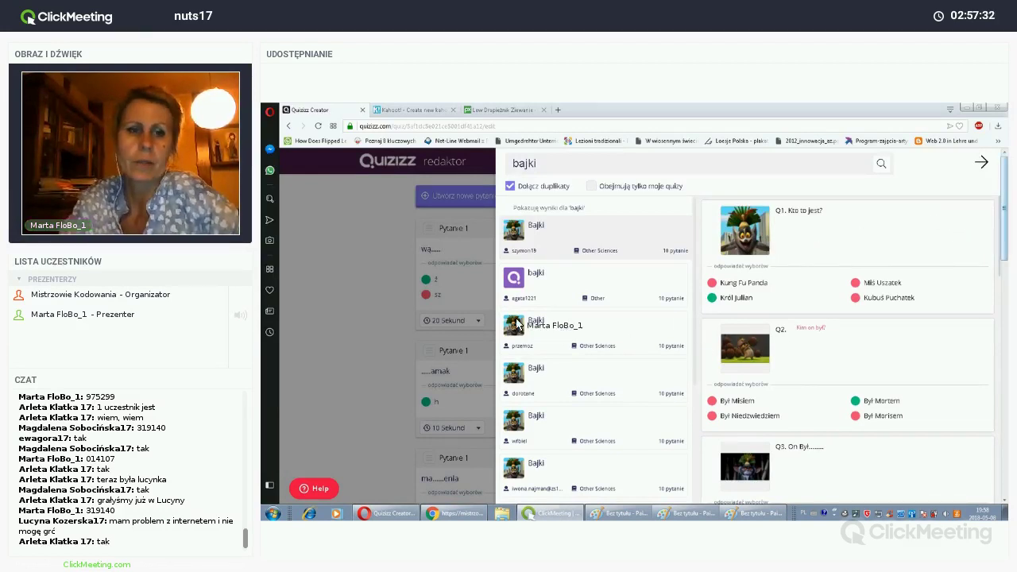
{"action": "scroll", "coordinate": [460, 310], "scroll_direction": "down", "scroll_amount": 1}
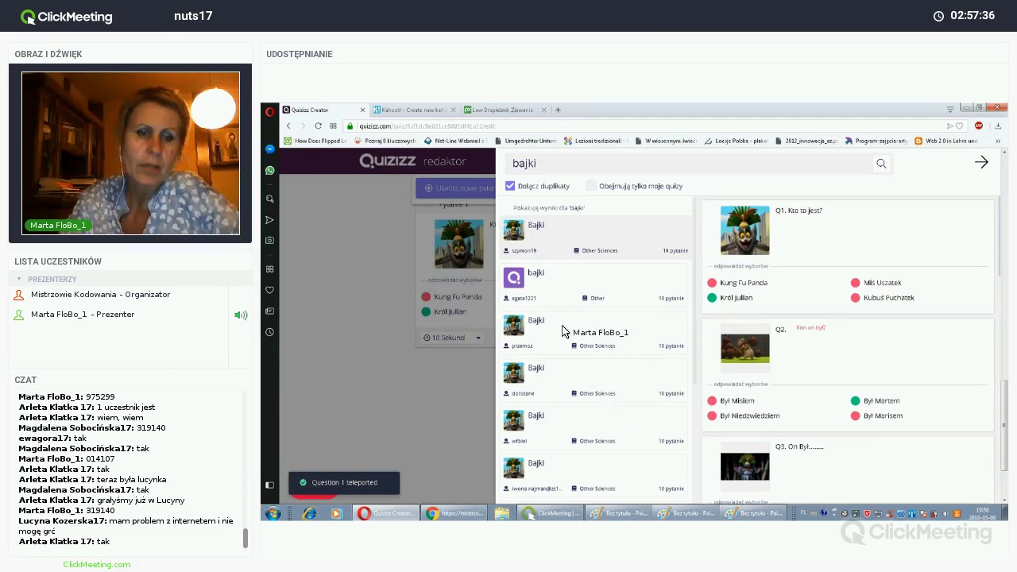
{"action": "scroll", "coordinate": [588, 397], "scroll_direction": "down", "scroll_amount": 3}
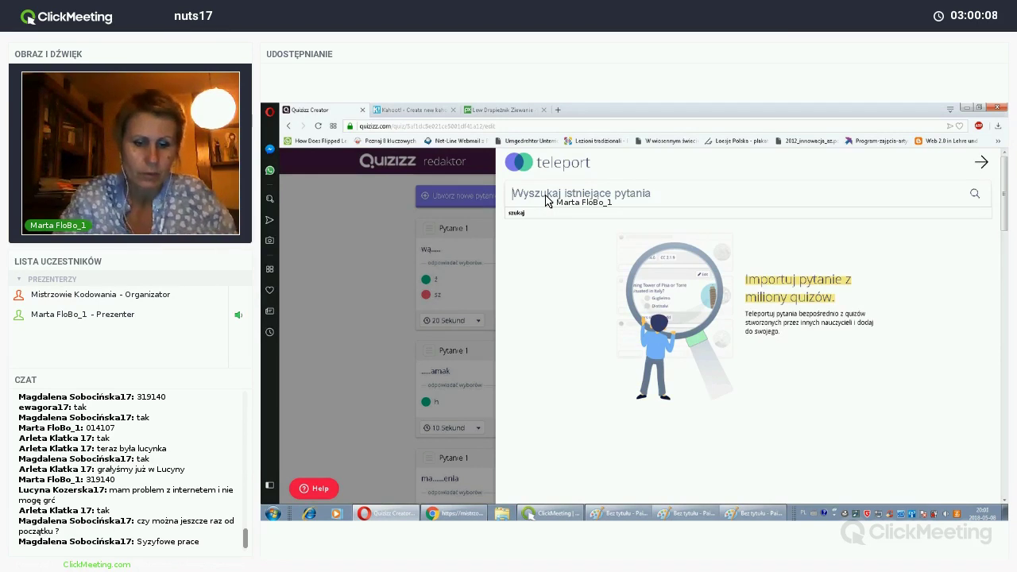
Step: Search the question bank for 'syz' and preview the questions of Quiz wiedzy o książce
{"action": "type", "text": "syzyfowe prace"}
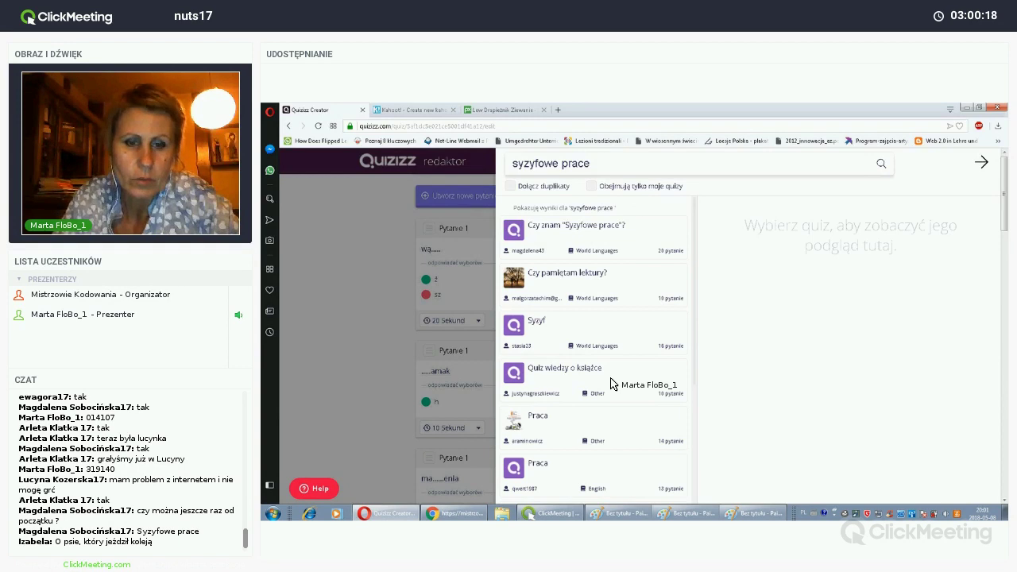
{"action": "left_click", "coordinate": [612, 383]}
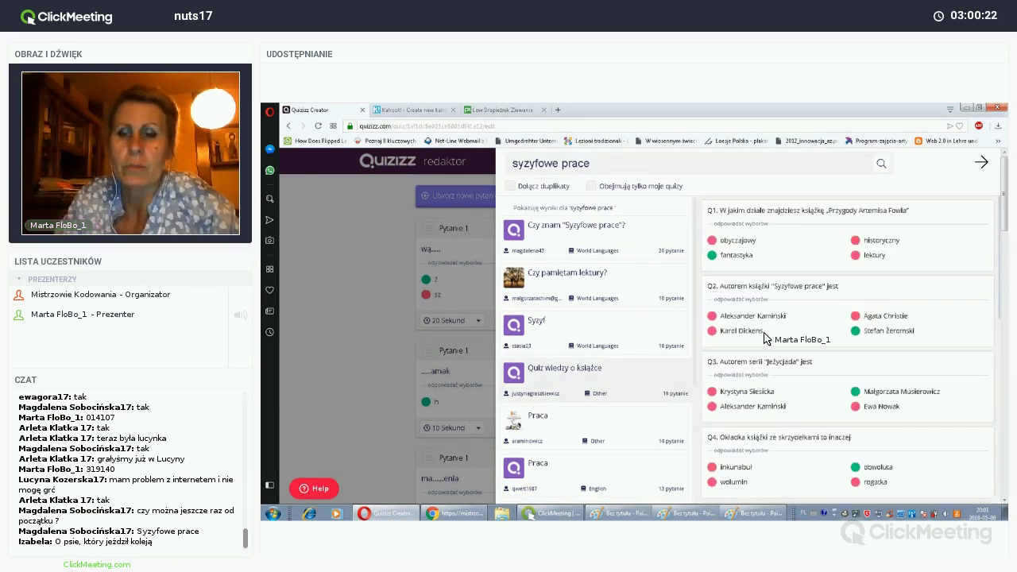
{"action": "mouse_move", "coordinate": [892, 330]}
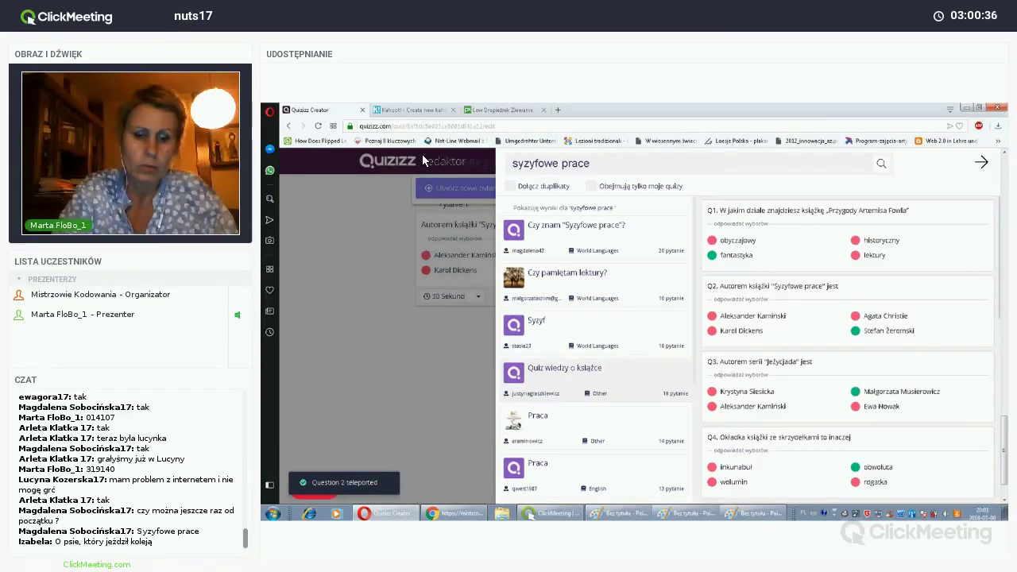
Step: Search 'o psie, który jeździł koleją', import the book's author question, and close the search
{"action": "key", "text": "ctrl+a"}
{"action": "type", "text": "o psie"}
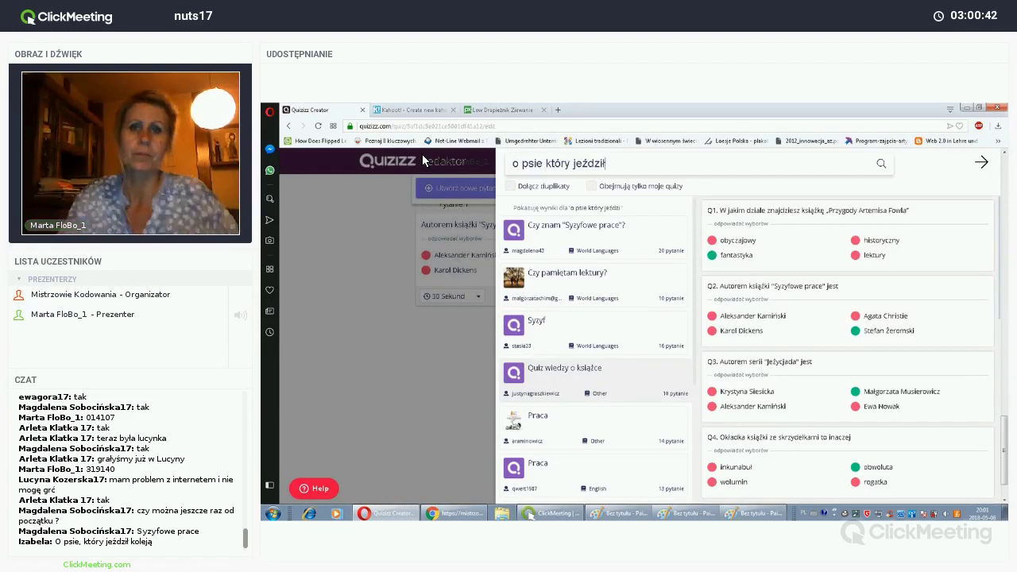
{"action": "type", "text": "który jeździł koleją"}
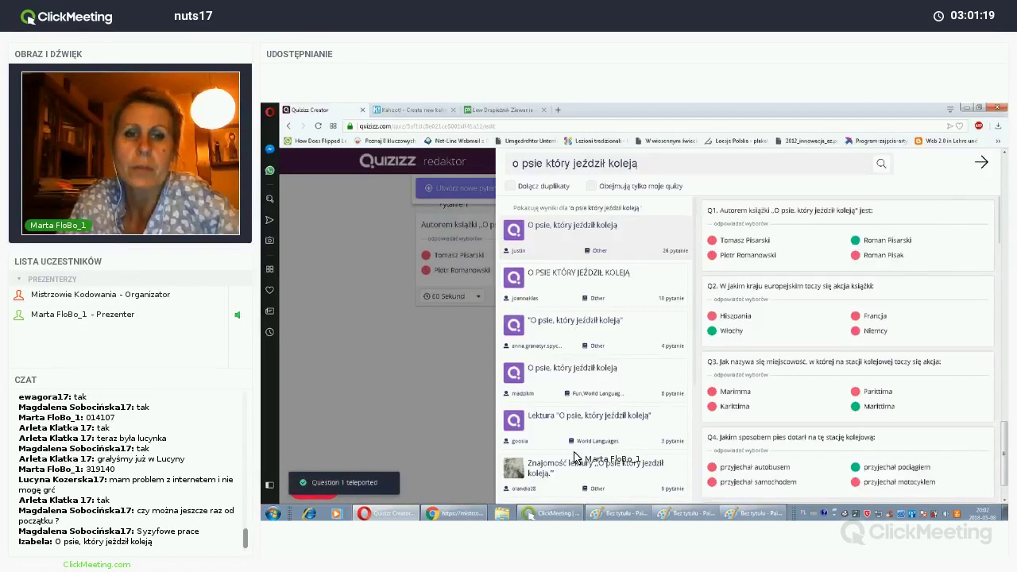
{"action": "key", "text": "Escape"}
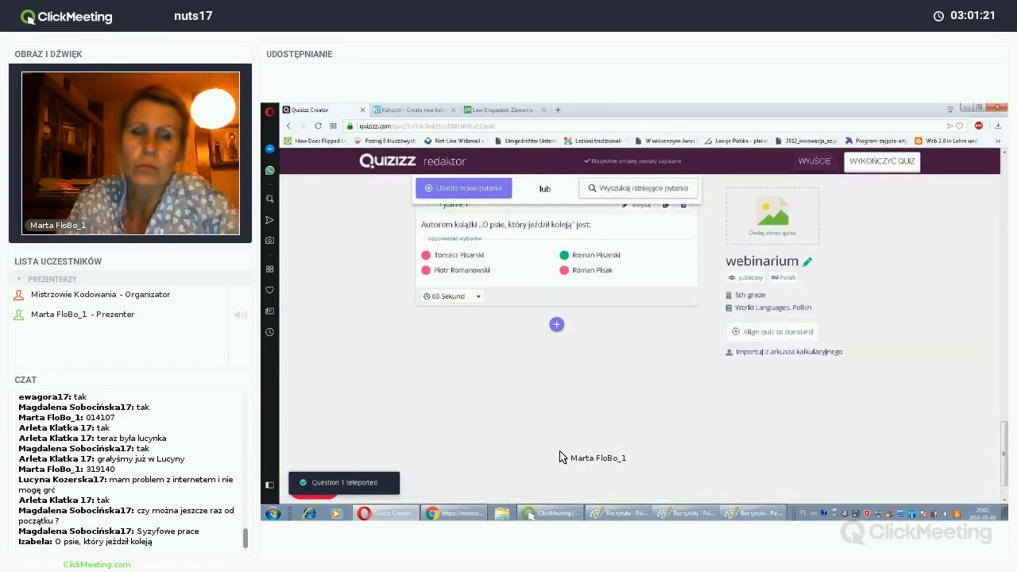
Step: Scroll up and down through the webinarium question list in the editor to review it
{"action": "scroll", "coordinate": [559, 455], "scroll_direction": "down", "scroll_amount": 5}
{"action": "scroll", "coordinate": [555, 454], "scroll_direction": "up", "scroll_amount": 10}
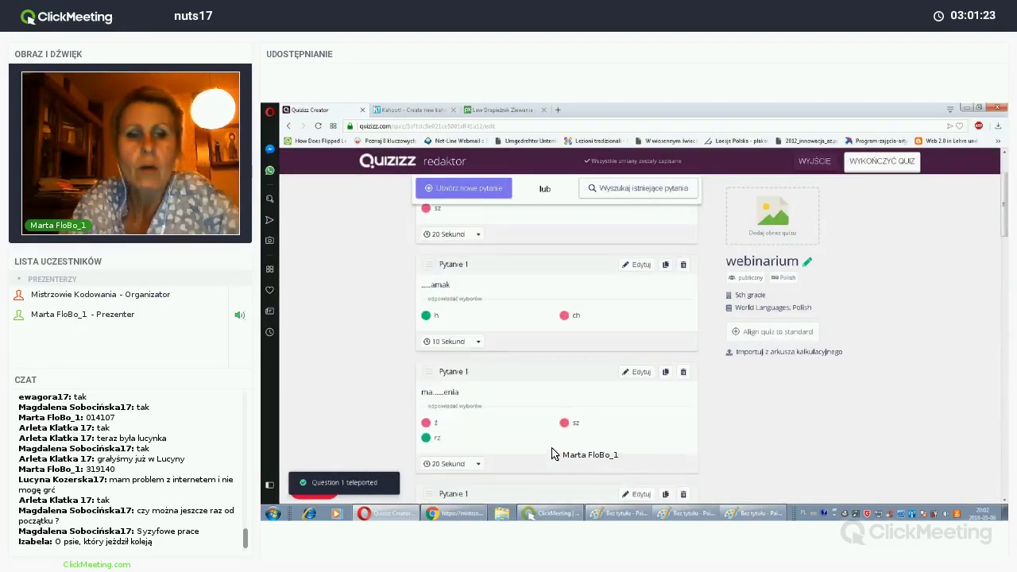
{"action": "scroll", "coordinate": [567, 436], "scroll_direction": "down", "scroll_amount": 5}
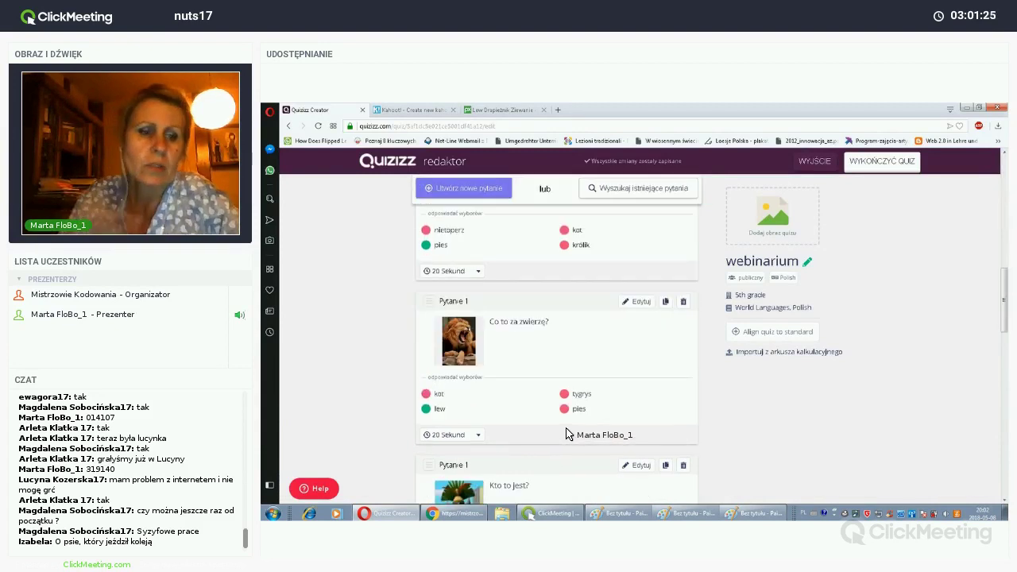
{"action": "scroll", "coordinate": [566, 434], "scroll_direction": "down", "scroll_amount": 10}
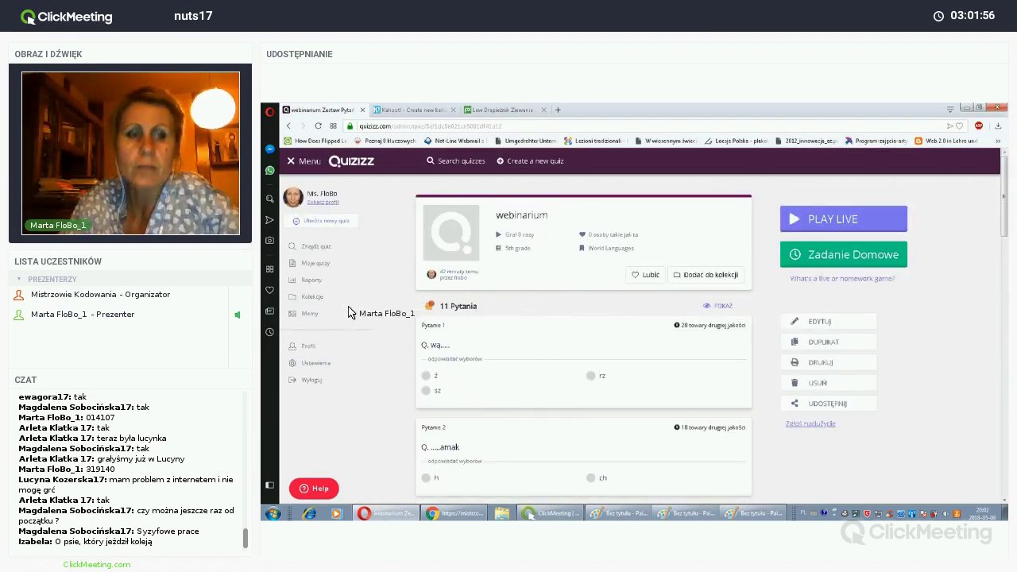
Step: Go to Moje quizy, pick the webinarium quiz, and open it in the editor with EDYTUJ
{"action": "left_click", "coordinate": [322, 266]}
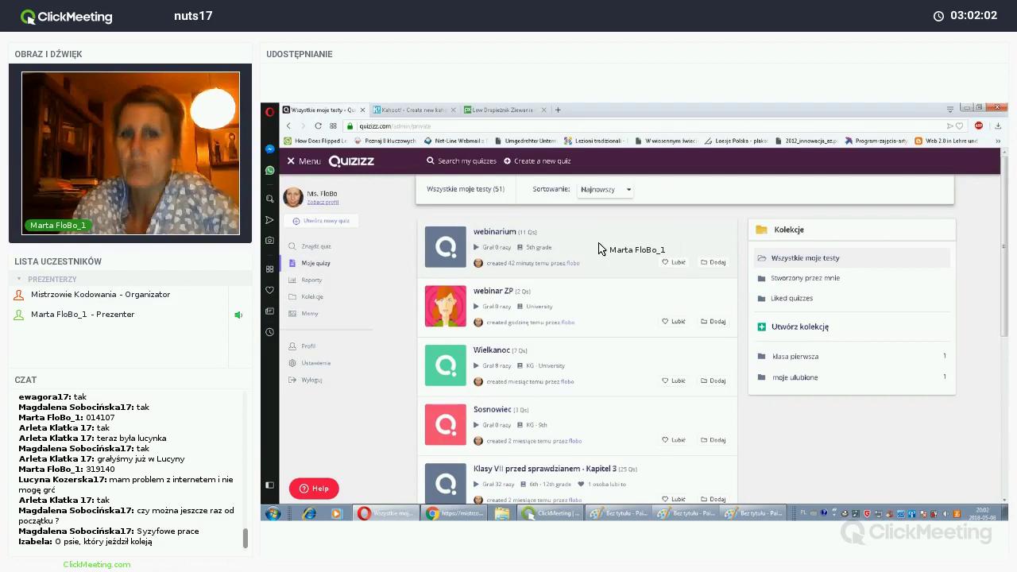
{"action": "left_click", "coordinate": [599, 249]}
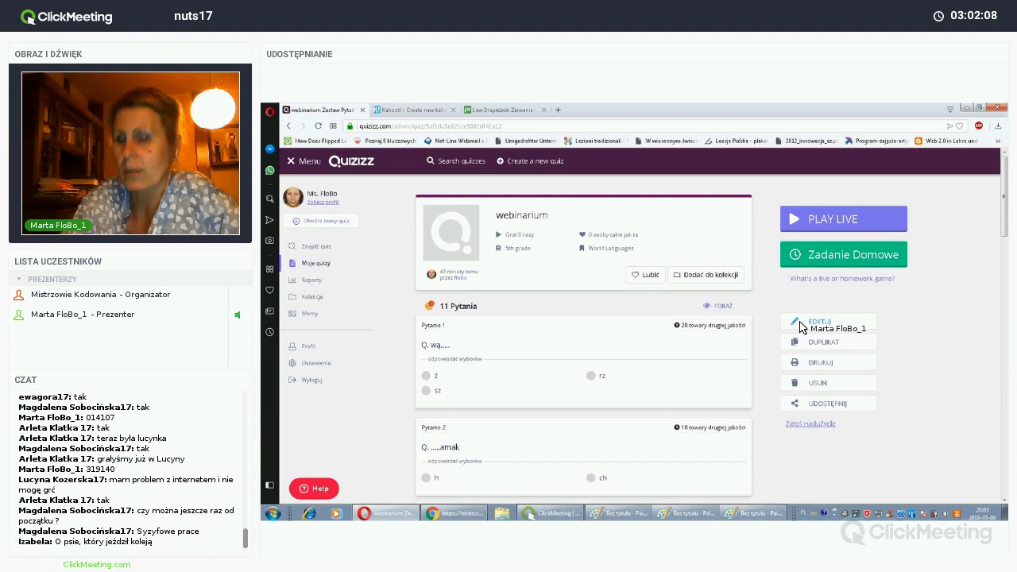
{"action": "left_click", "coordinate": [803, 322]}
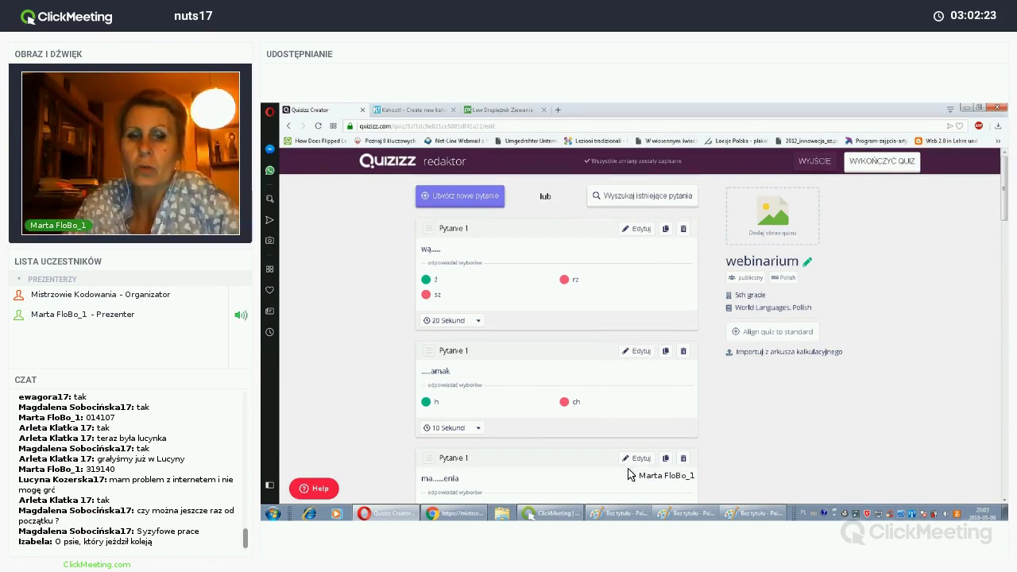
Step: Scroll over the picture questions such as 'Co to za zwierzę?' and 'Kto to jest?'
{"action": "scroll", "coordinate": [467, 407], "scroll_direction": "down", "scroll_amount": 5}
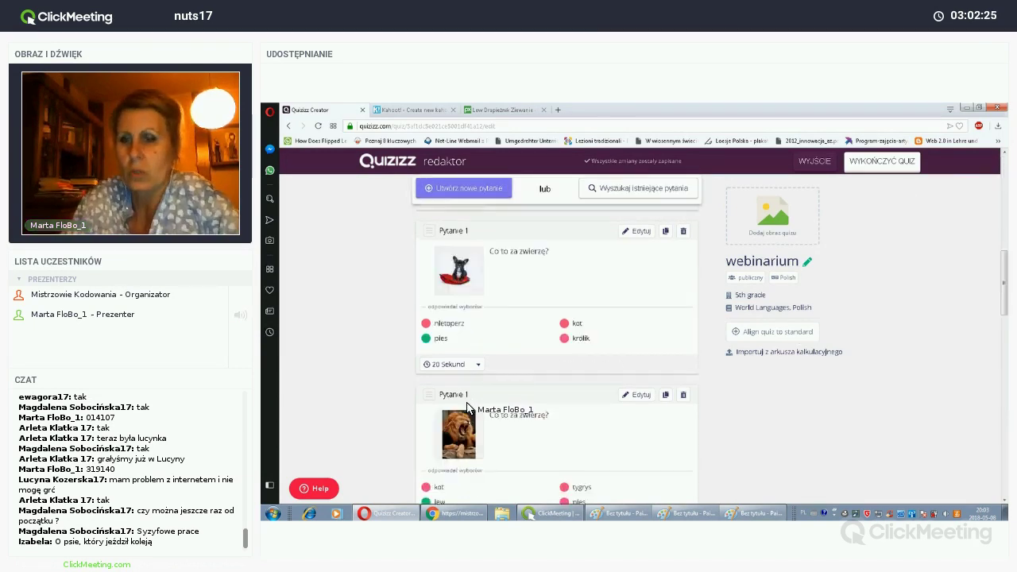
{"action": "scroll", "coordinate": [468, 407], "scroll_direction": "up", "scroll_amount": 10}
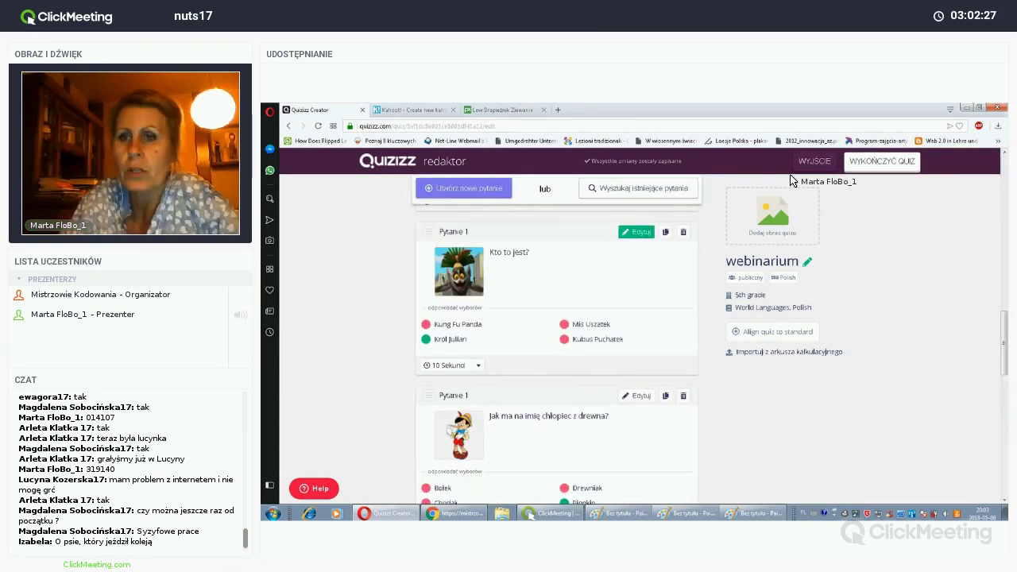
{"action": "scroll", "coordinate": [484, 206], "scroll_direction": "down", "scroll_amount": 5}
{"action": "scroll", "coordinate": [453, 288], "scroll_direction": "up", "scroll_amount": 6}
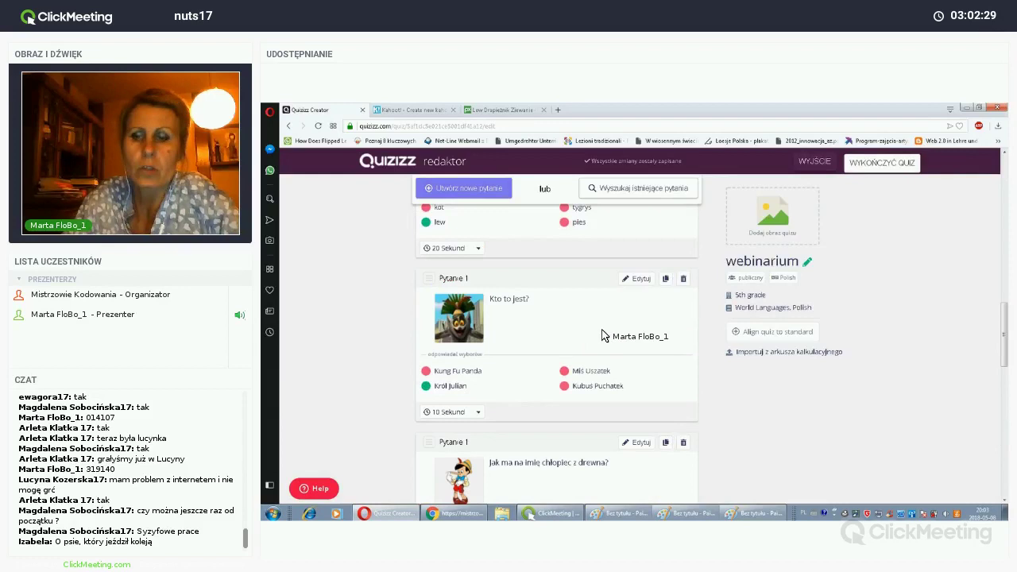
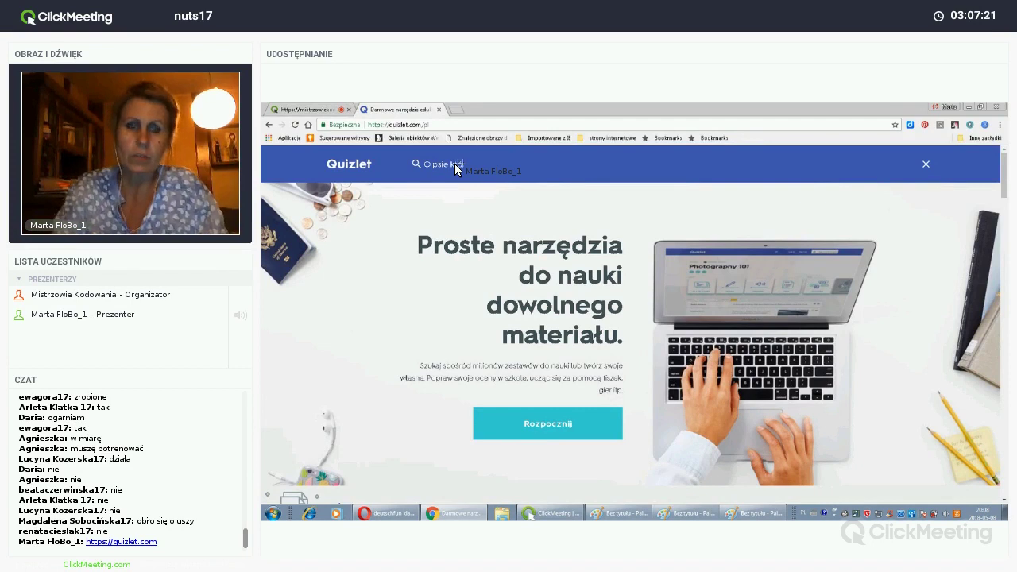
Step: Search Quizlet classes for the book titles 'eździ koleją' and 'syzyfowe prace'
{"action": "type", "text": "eździ kolej"}
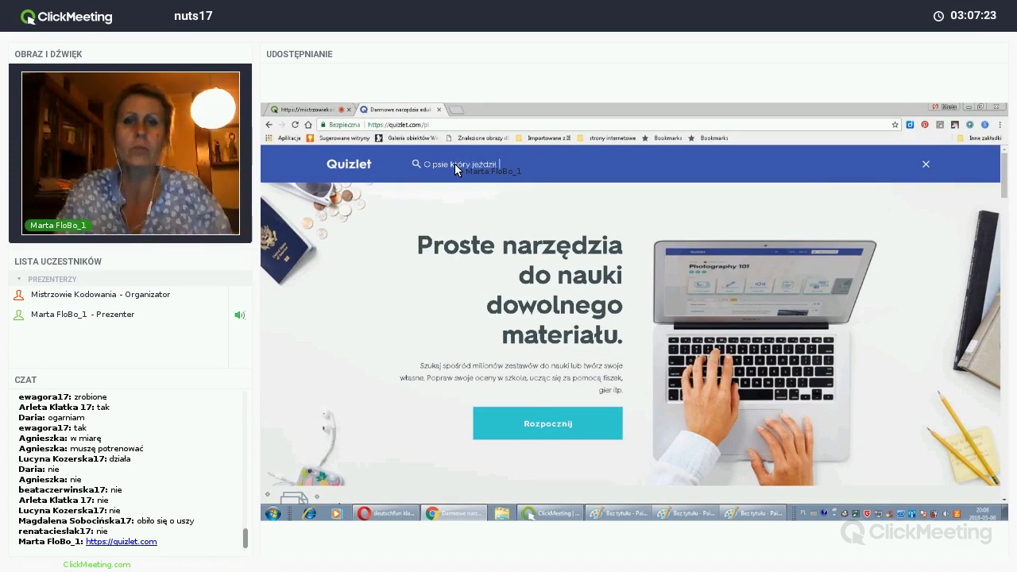
{"action": "type", "text": "ą"}
{"action": "key", "text": "Return"}
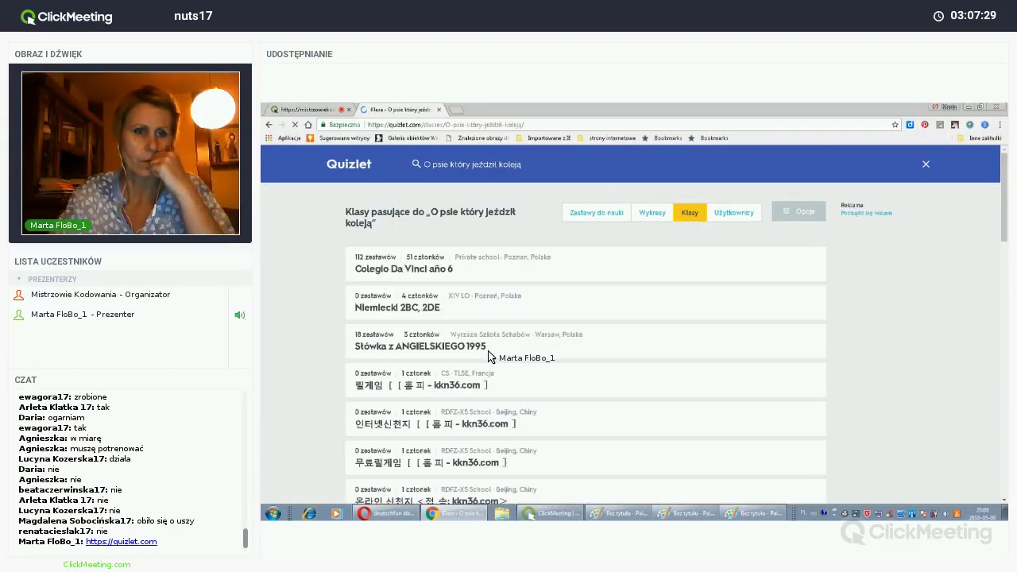
{"action": "scroll", "coordinate": [484, 238], "scroll_direction": "down", "scroll_amount": 5}
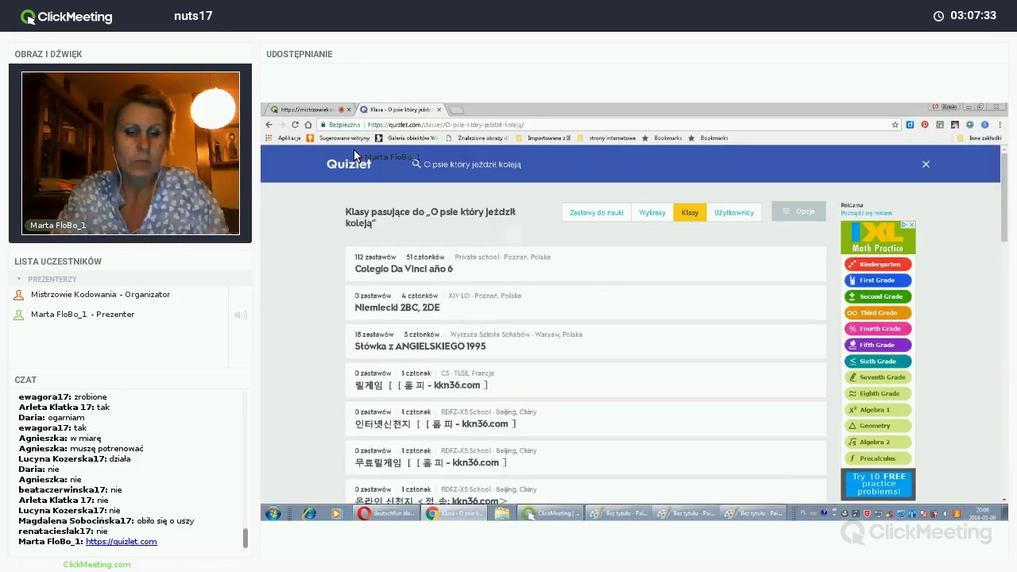
{"action": "key", "text": "ctrl+a"}
{"action": "type", "text": "Al"}
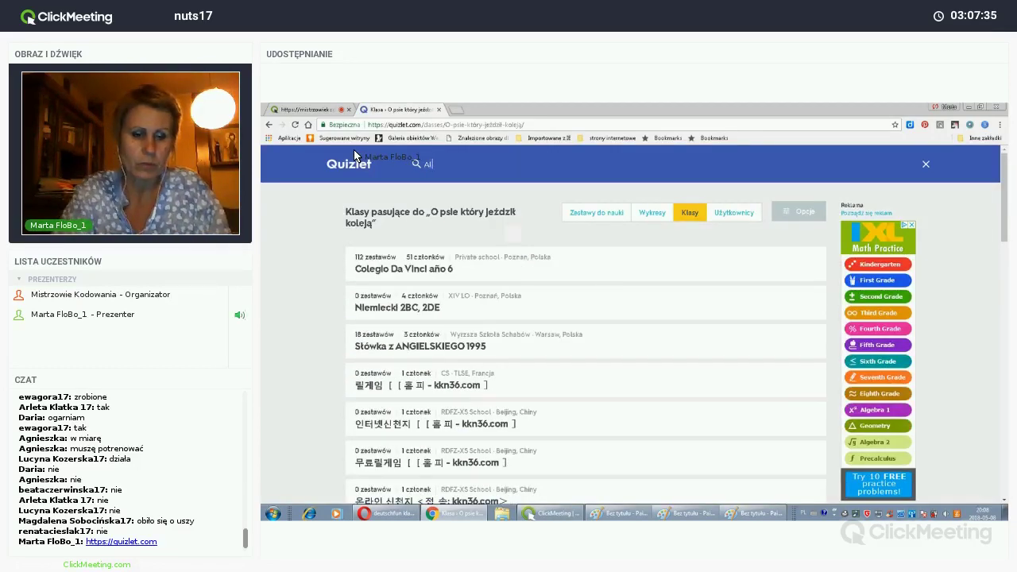
{"action": "key", "text": "BackSpace"}
{"action": "key", "text": "BackSpace"}
{"action": "type", "text": "syzyfo"}
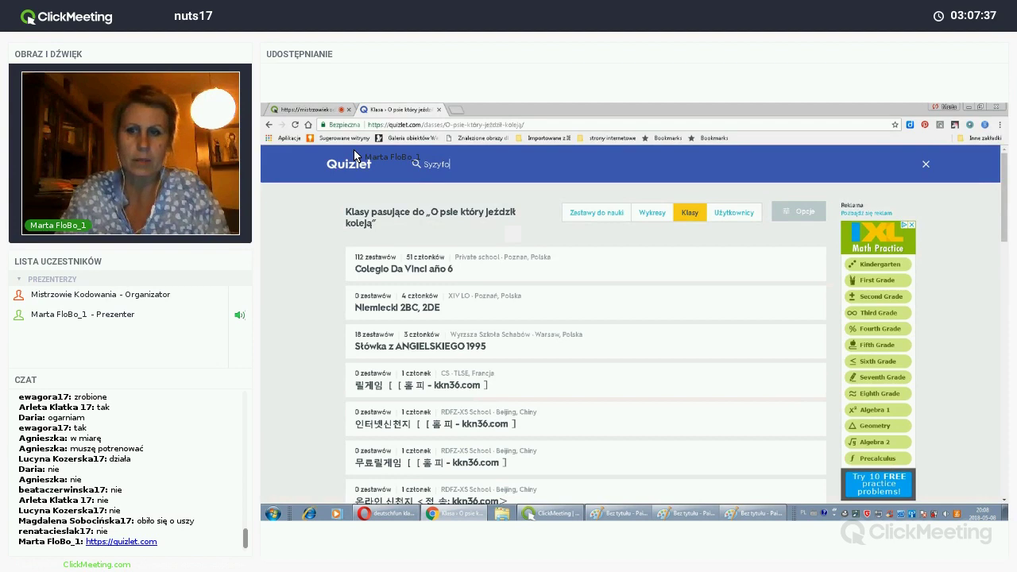
{"action": "type", "text": "we pra"}
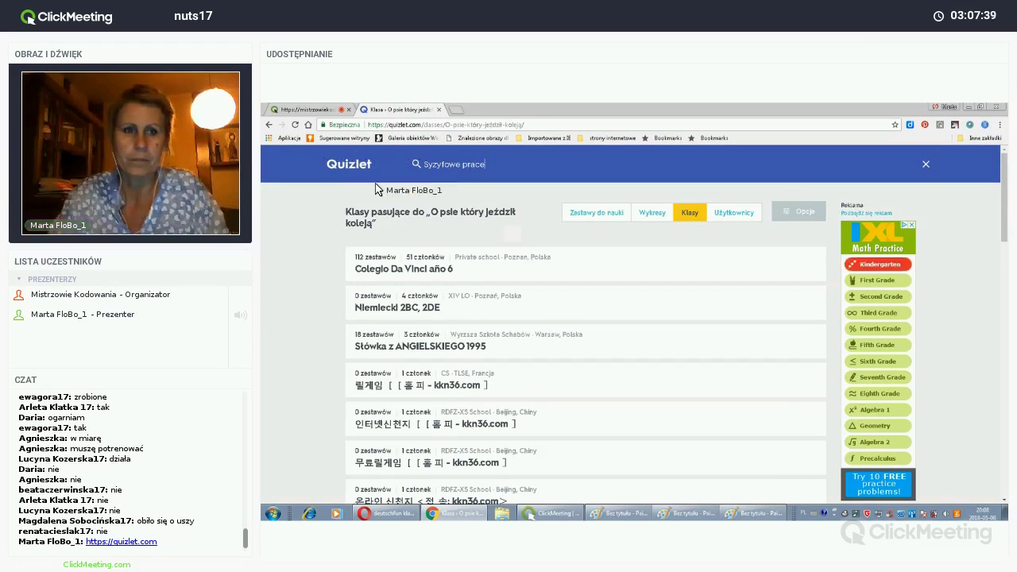
{"action": "type", "text": "ce"}
{"action": "key", "text": "Return"}
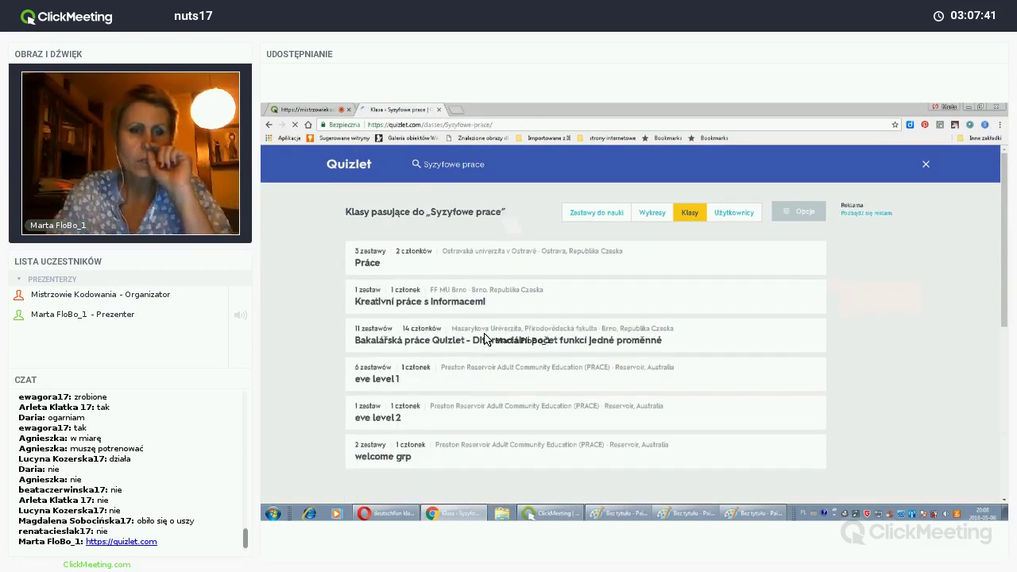
Step: Search classes for 'matematyka' and open the Klasa 4- Matematyka class from the results
{"action": "left_click", "coordinate": [407, 153]}
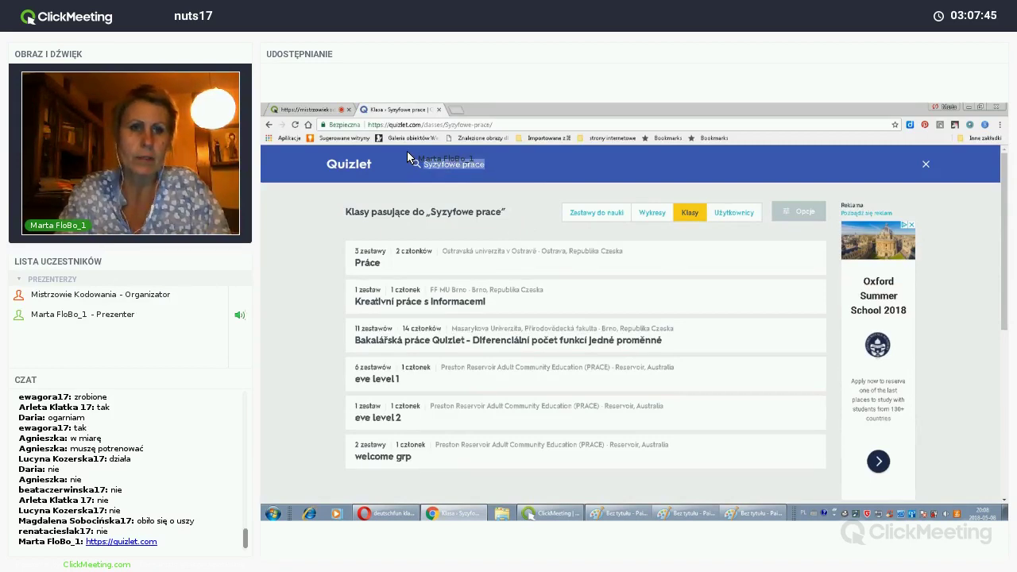
{"action": "type", "text": "matematy"}
{"action": "type", "text": "ka"}
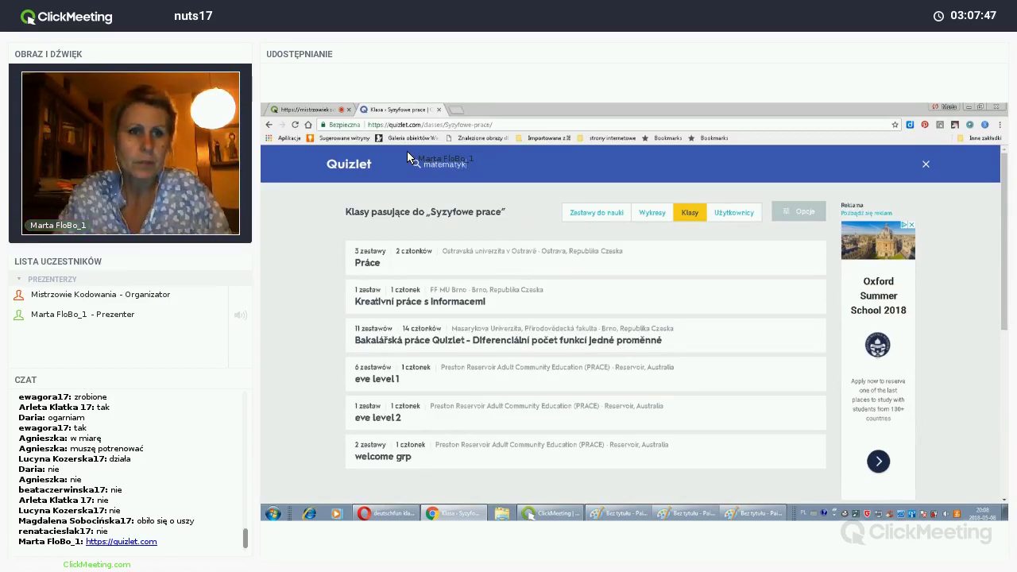
{"action": "key", "text": "Return"}
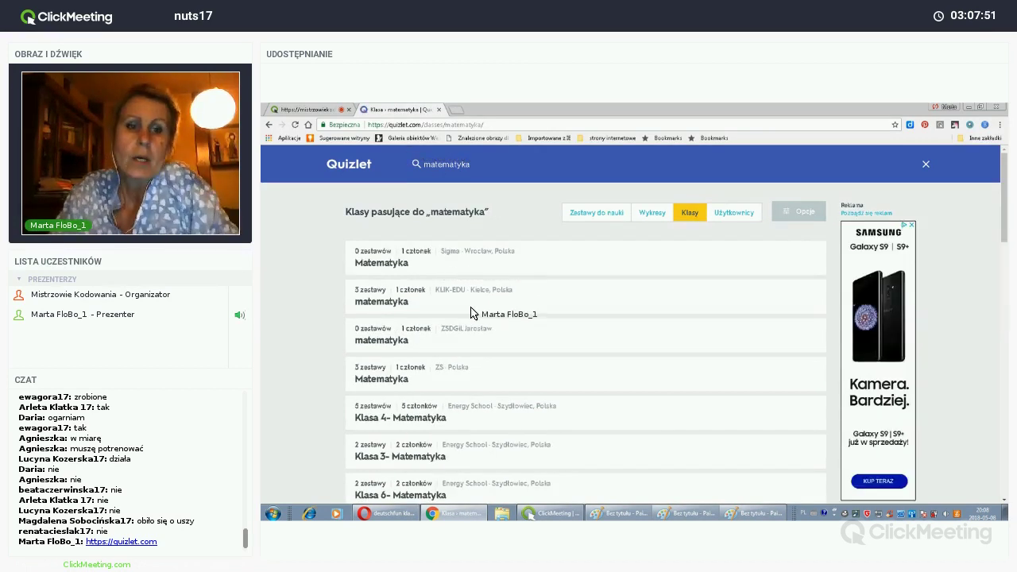
{"action": "scroll", "coordinate": [446, 366], "scroll_direction": "down", "scroll_amount": 1}
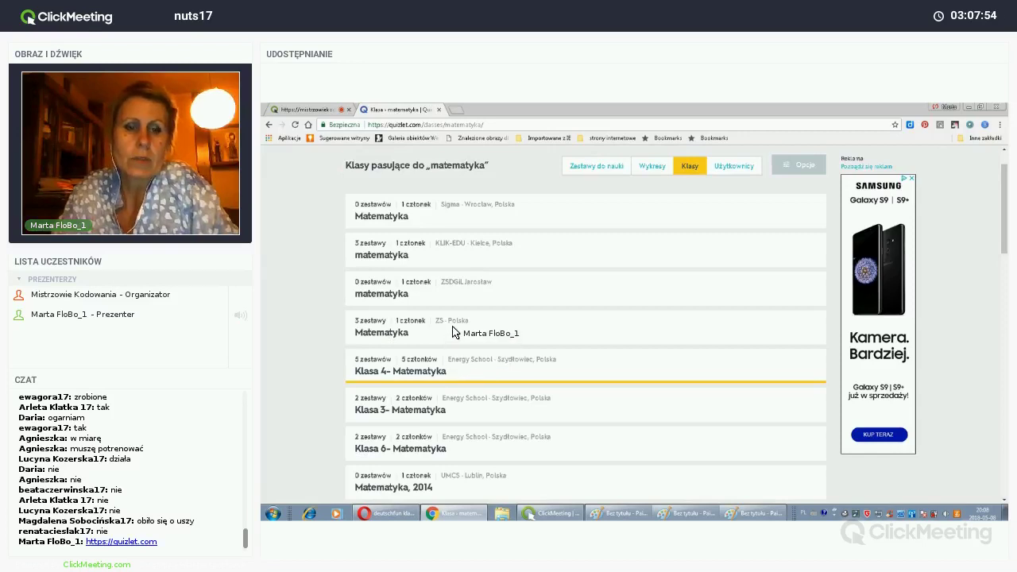
{"action": "scroll", "coordinate": [457, 330], "scroll_direction": "down", "scroll_amount": 1}
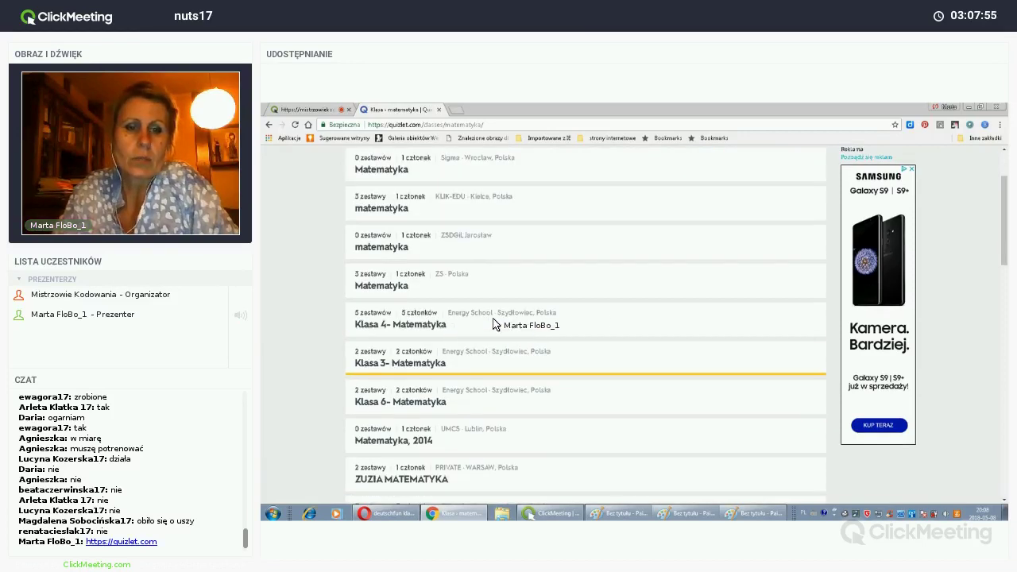
{"action": "left_click", "coordinate": [563, 313]}
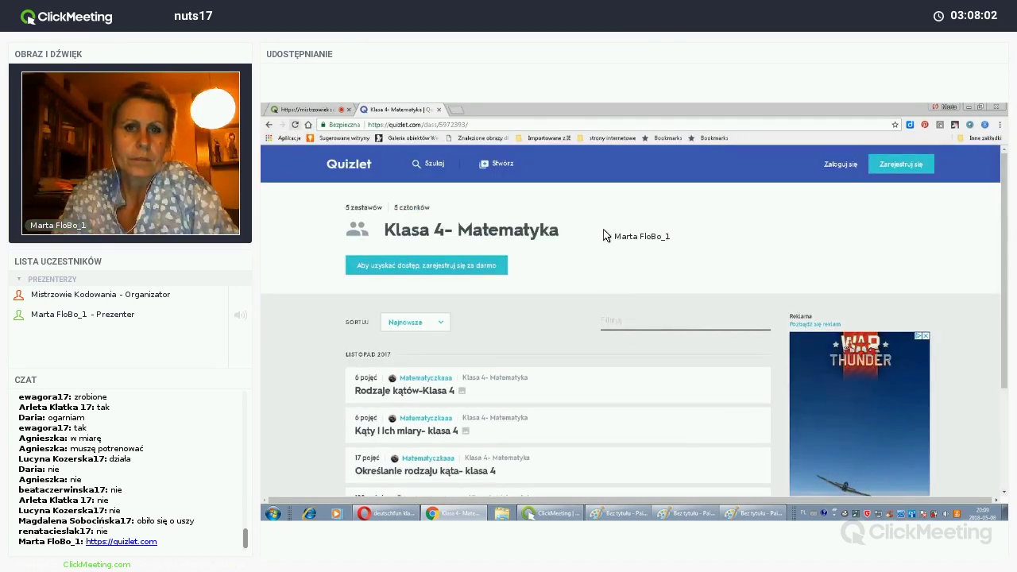
Step: Go back to the matematyka class search results
{"action": "key", "text": "alt+Left"}
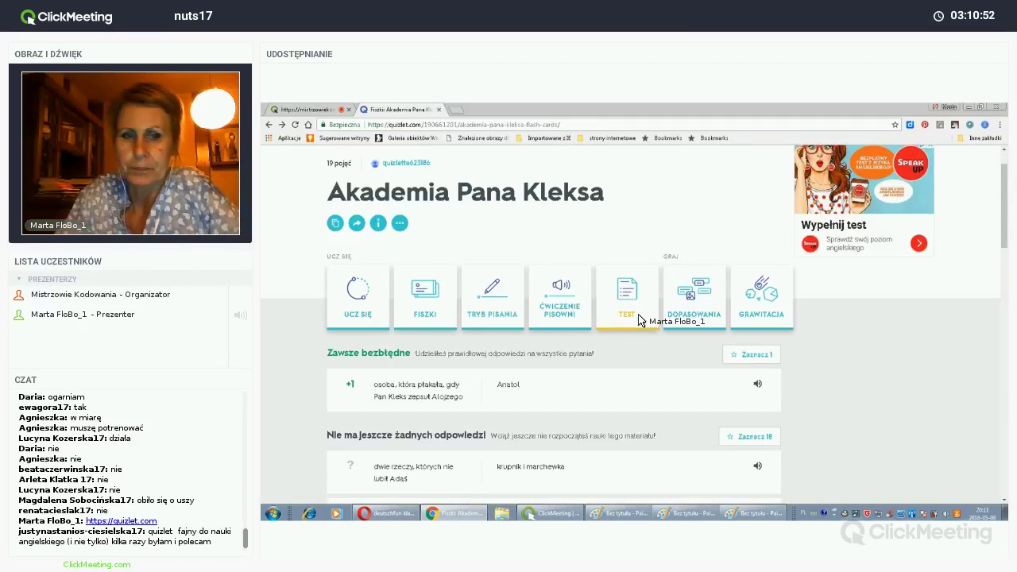
Step: Start a practice test on the Akademia Pana Kleksa set and scroll through its sections
{"action": "left_click", "coordinate": [640, 322]}
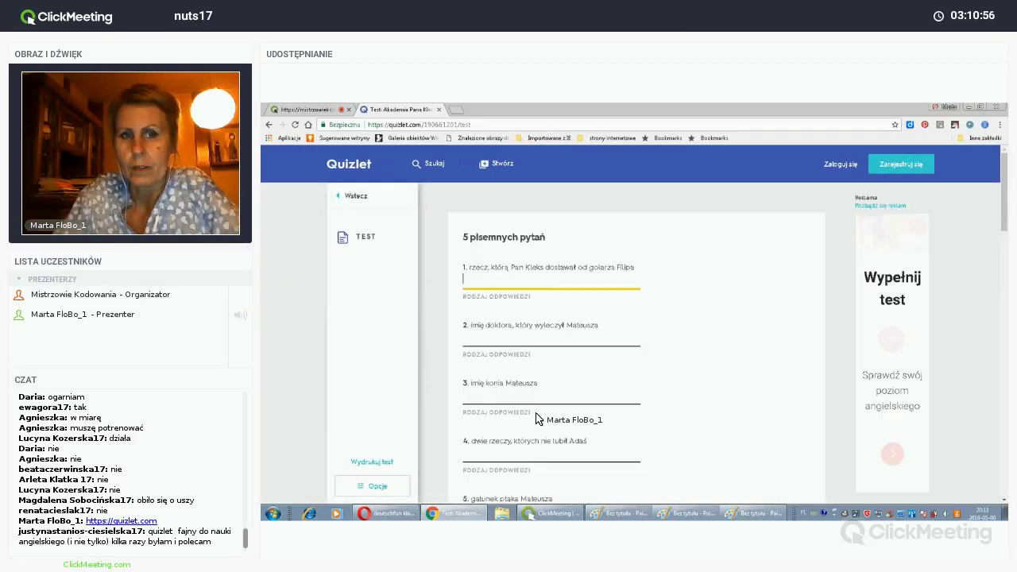
{"action": "scroll", "coordinate": [535, 417], "scroll_direction": "down", "scroll_amount": 5}
{"action": "scroll", "coordinate": [537, 419], "scroll_direction": "down", "scroll_amount": 10}
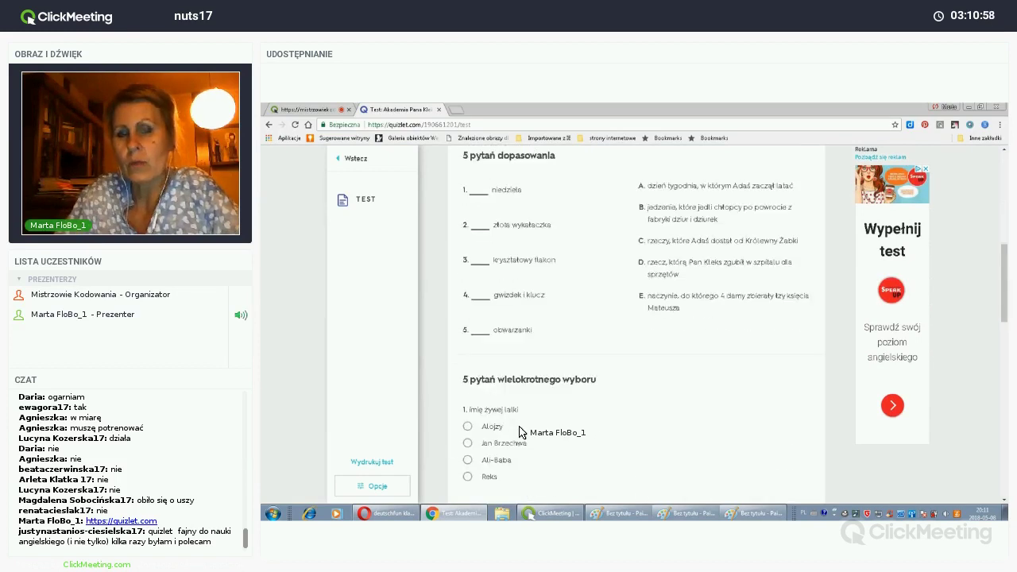
{"action": "scroll", "coordinate": [515, 429], "scroll_direction": "down", "scroll_amount": 5}
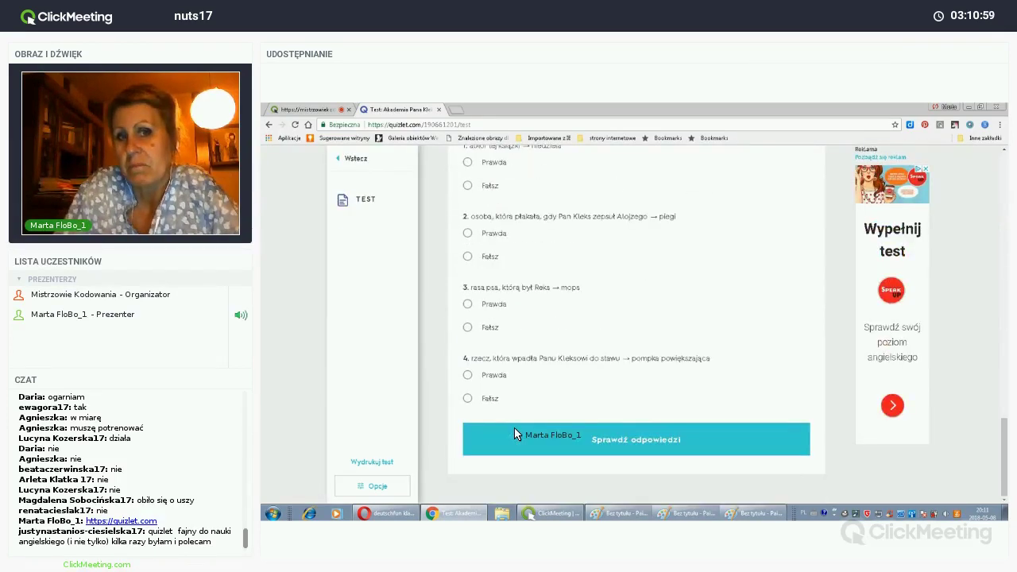
{"action": "scroll", "coordinate": [515, 429], "scroll_direction": "up", "scroll_amount": 20}
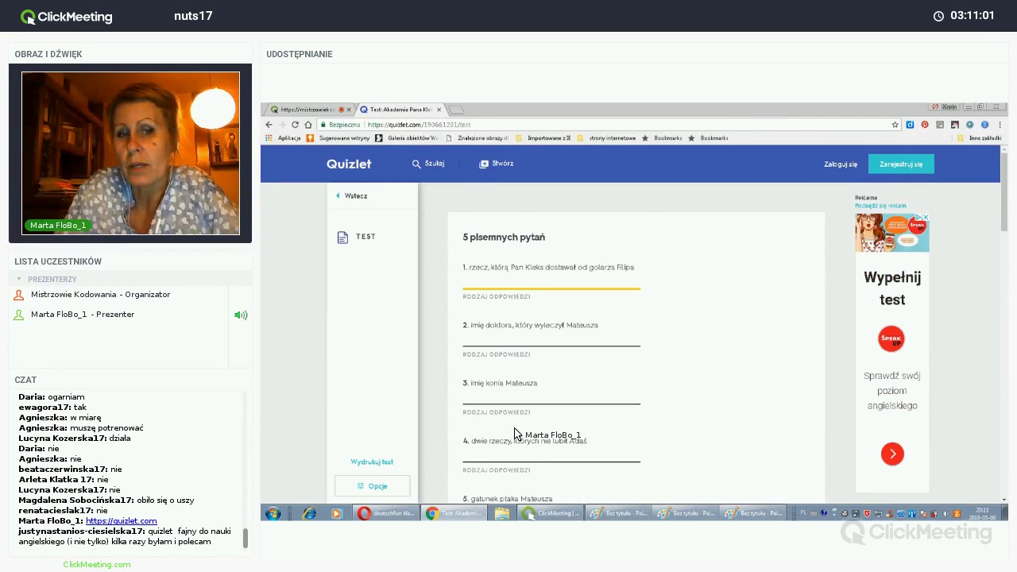
{"action": "scroll", "coordinate": [515, 433], "scroll_direction": "down", "scroll_amount": 20}
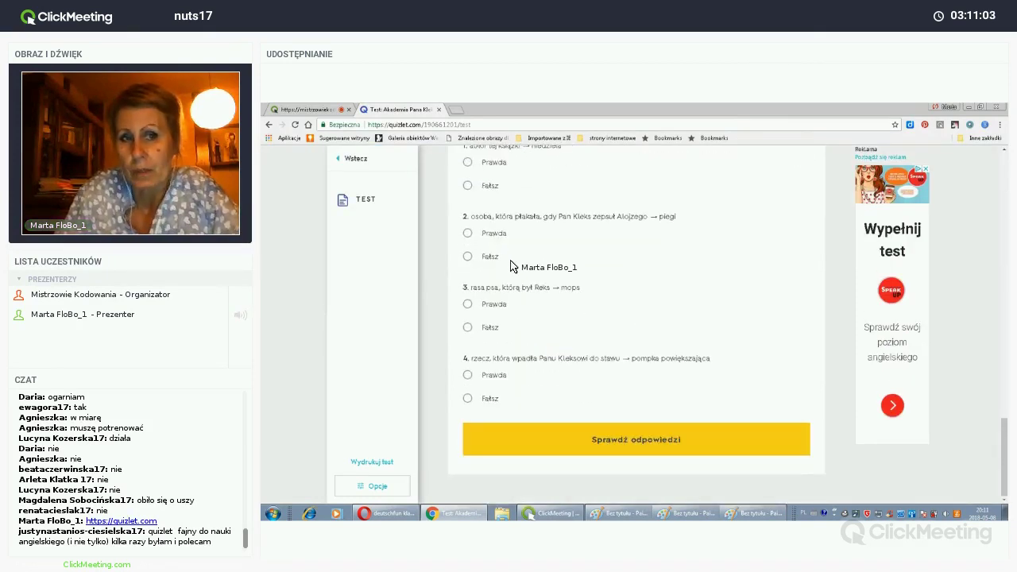
{"action": "scroll", "coordinate": [512, 267], "scroll_direction": "up", "scroll_amount": 20}
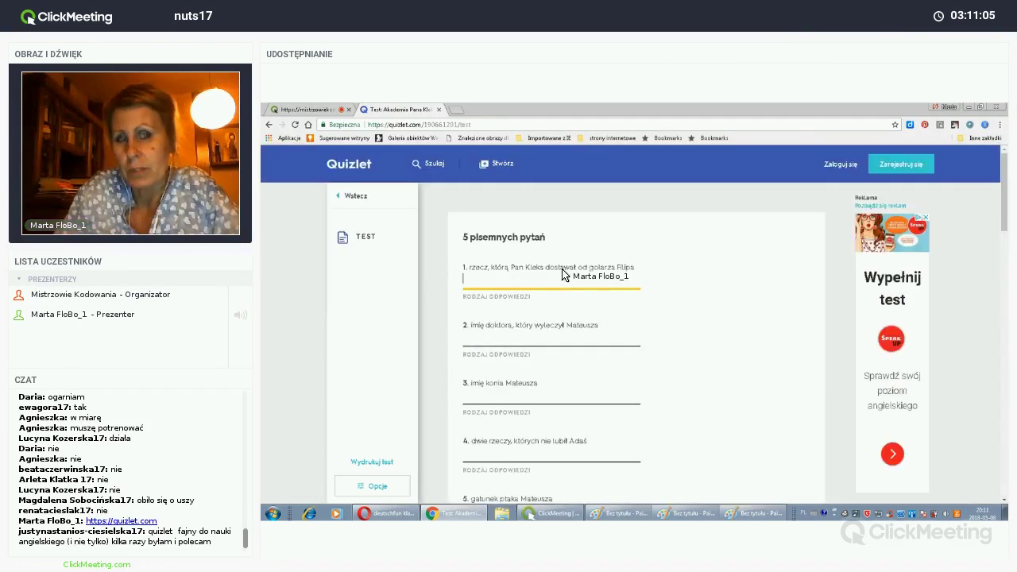
{"action": "scroll", "coordinate": [605, 349], "scroll_direction": "down", "scroll_amount": 5}
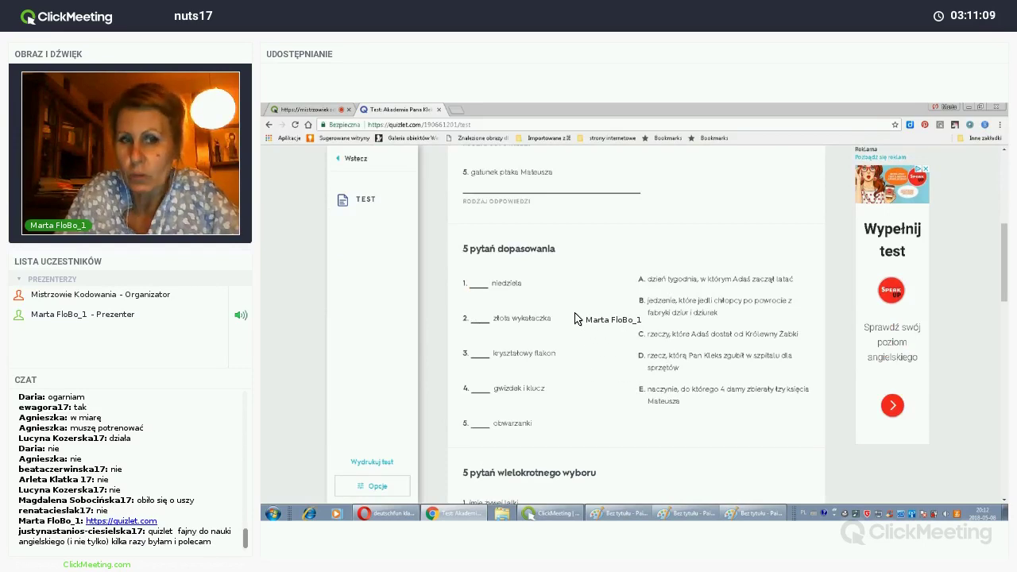
{"action": "scroll", "coordinate": [574, 314], "scroll_direction": "down", "scroll_amount": 3}
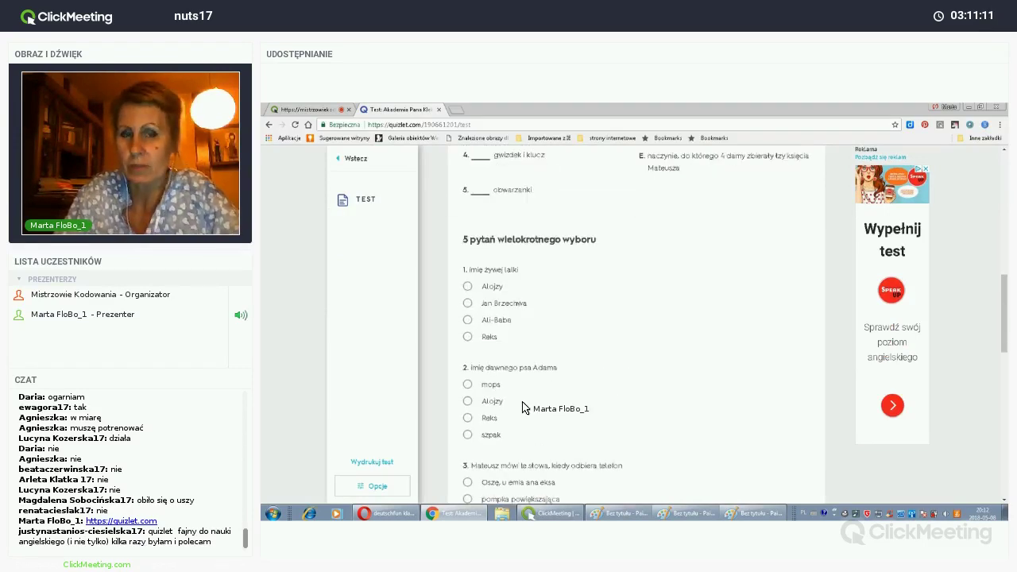
{"action": "scroll", "coordinate": [525, 408], "scroll_direction": "down", "scroll_amount": 10}
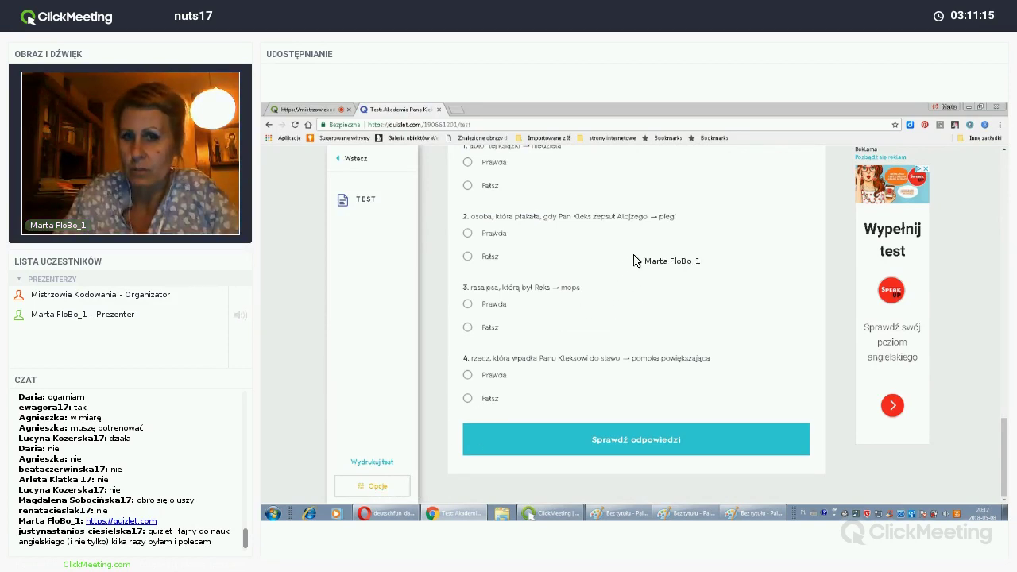
{"action": "scroll", "coordinate": [652, 261], "scroll_direction": "down", "scroll_amount": 1}
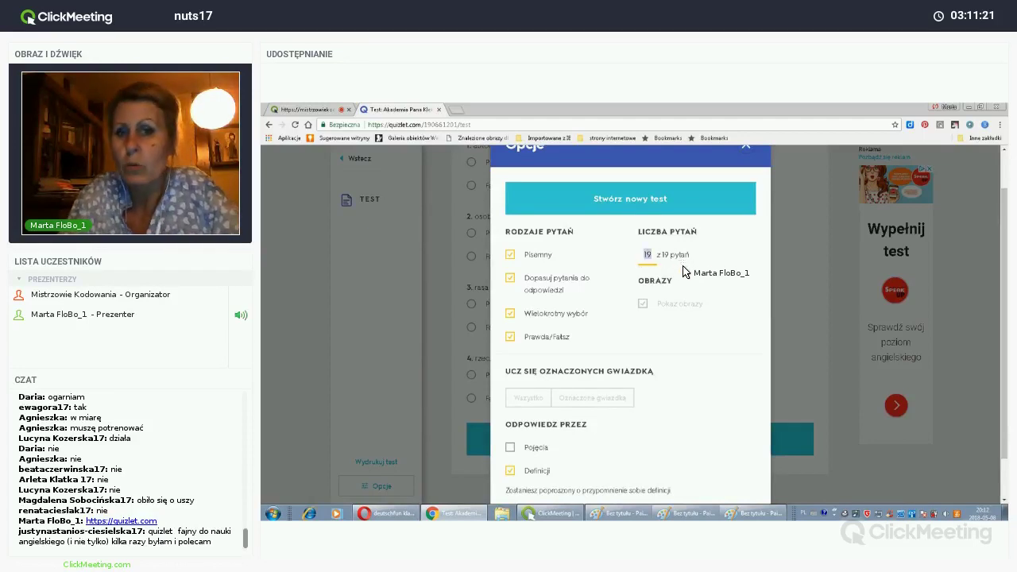
Step: Set the test options to 10 questions, exclude Pisemny written questions, and enable Pojęcia answers
{"action": "type", "text": "10"}
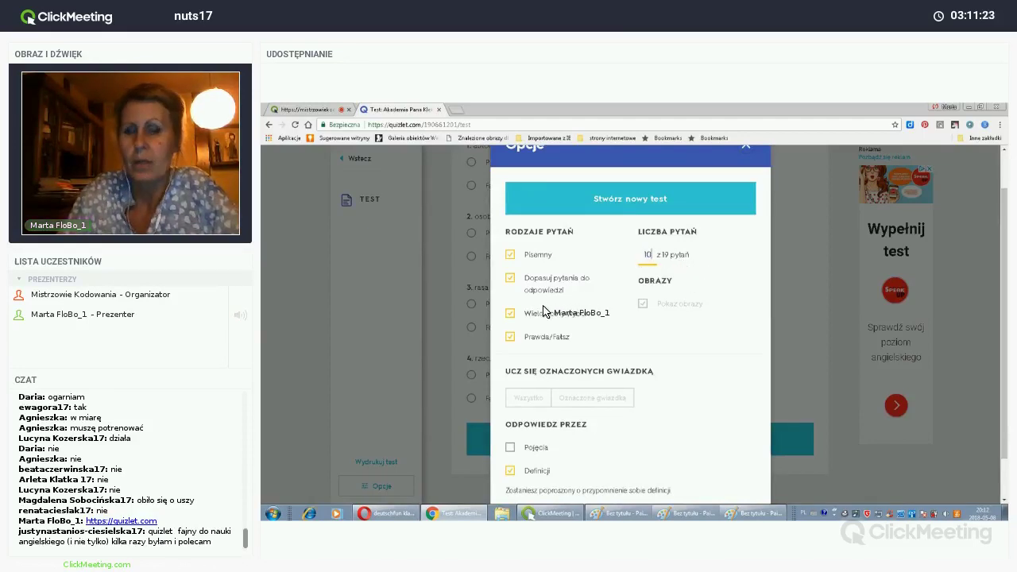
{"action": "left_click", "coordinate": [510, 285]}
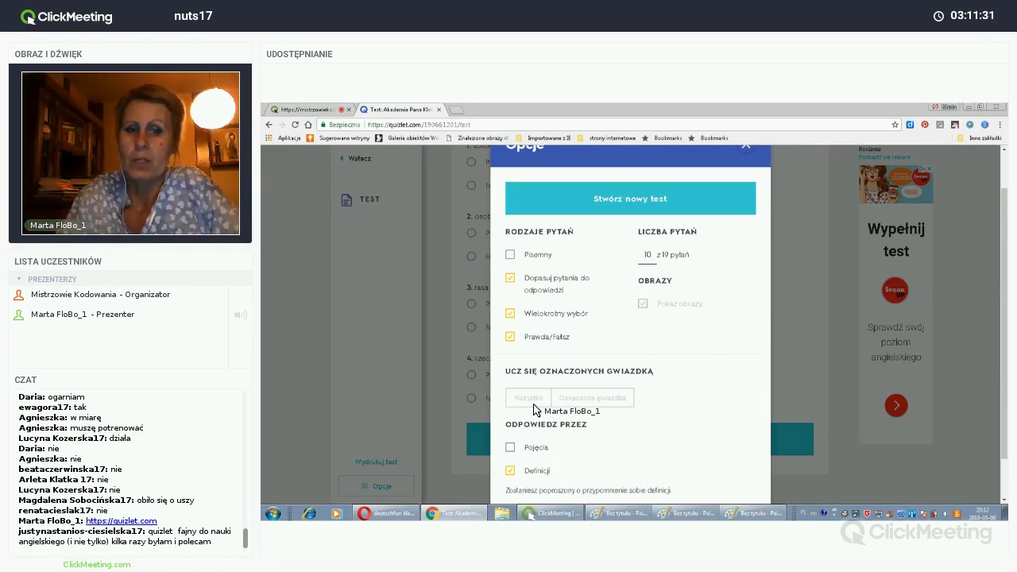
{"action": "scroll", "coordinate": [522, 407], "scroll_direction": "down", "scroll_amount": 1}
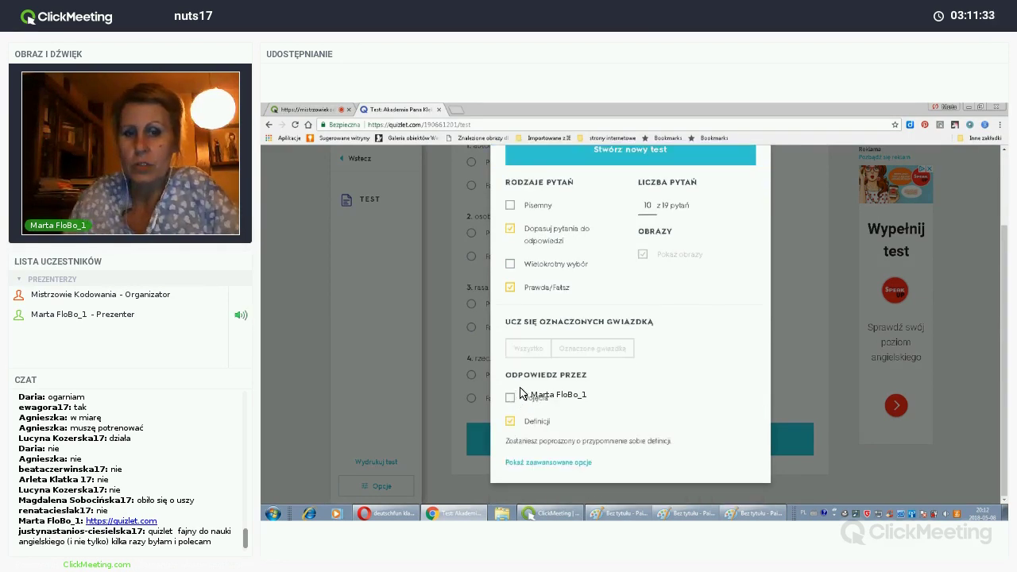
{"action": "left_click", "coordinate": [528, 397]}
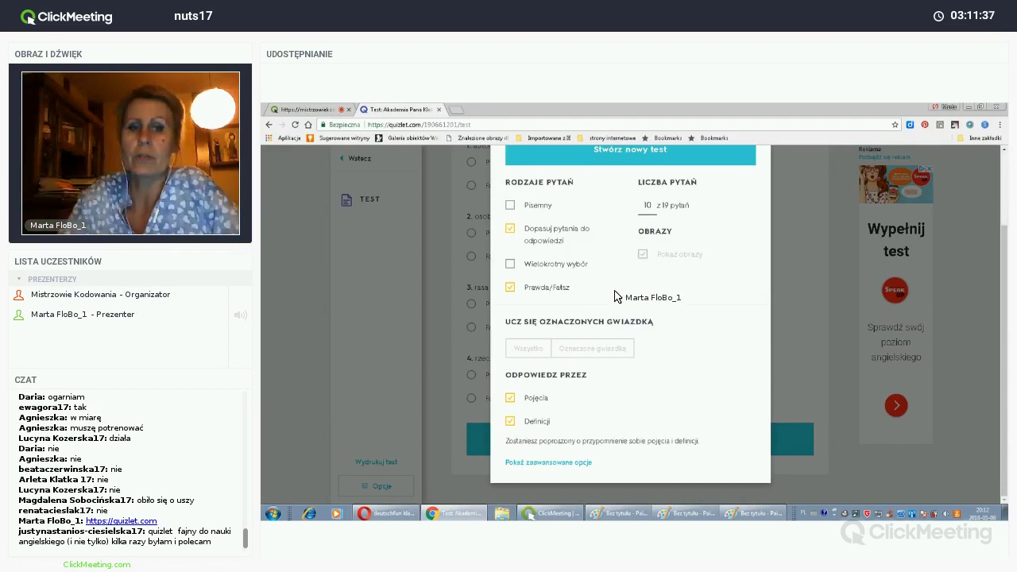
{"action": "scroll", "coordinate": [611, 305], "scroll_direction": "up", "scroll_amount": 2}
Step: Generate the new 10-question test and answer question 2 as Prawda (true)
{"action": "key", "text": "Return"}
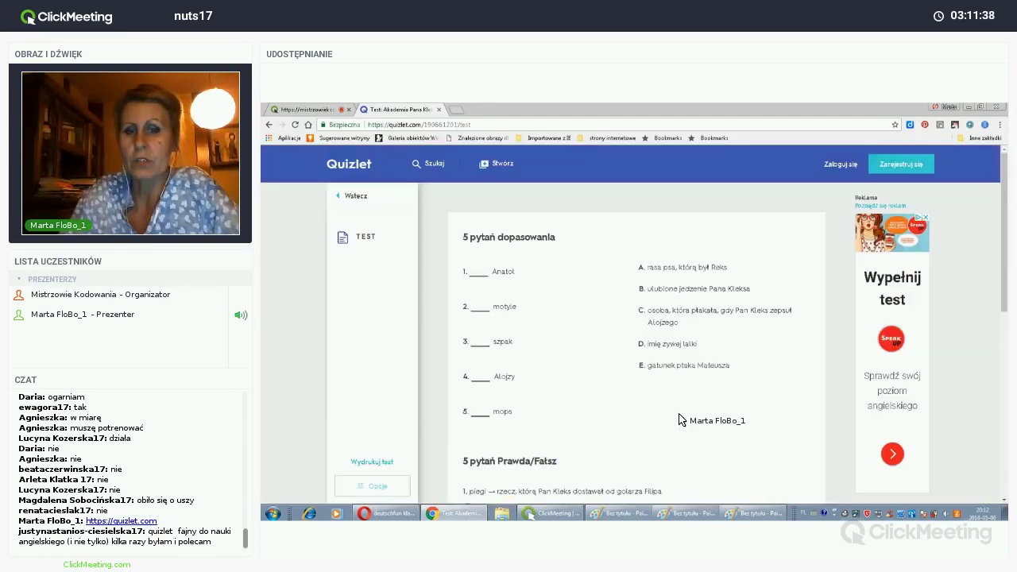
{"action": "scroll", "coordinate": [591, 332], "scroll_direction": "down", "scroll_amount": 10}
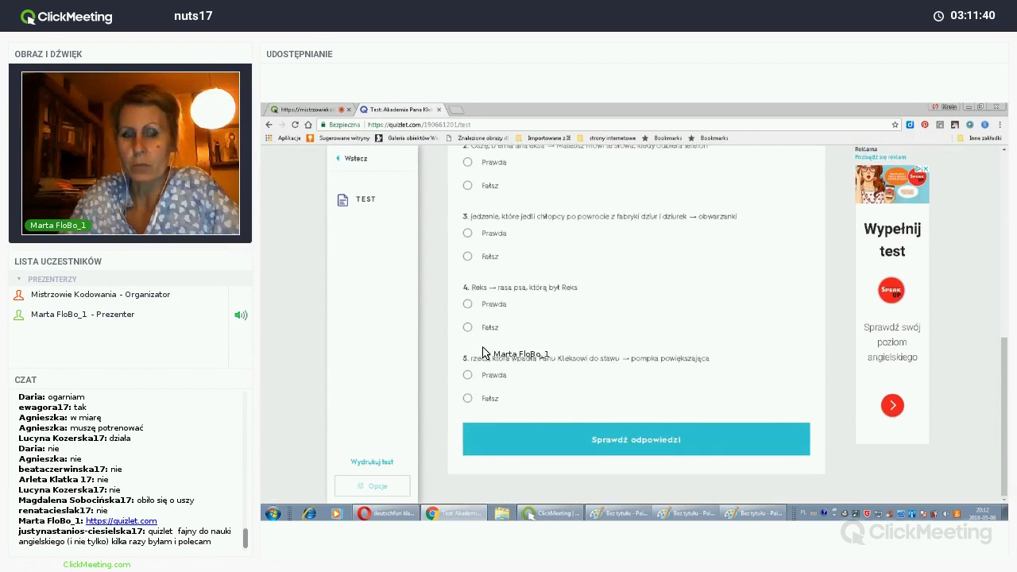
{"action": "scroll", "coordinate": [470, 386], "scroll_direction": "up", "scroll_amount": 5}
{"action": "scroll", "coordinate": [477, 418], "scroll_direction": "down", "scroll_amount": 2}
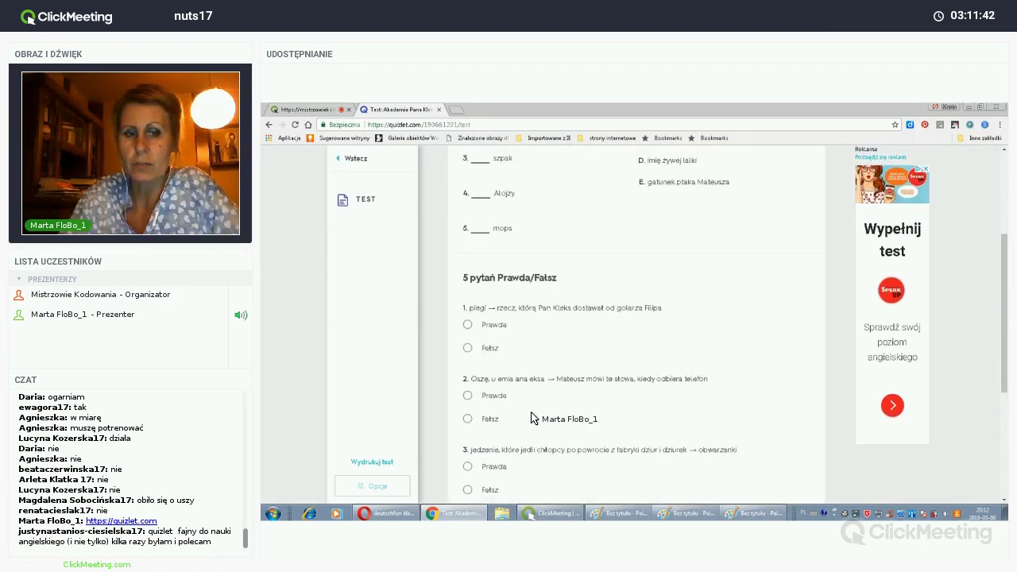
{"action": "left_click", "coordinate": [468, 395]}
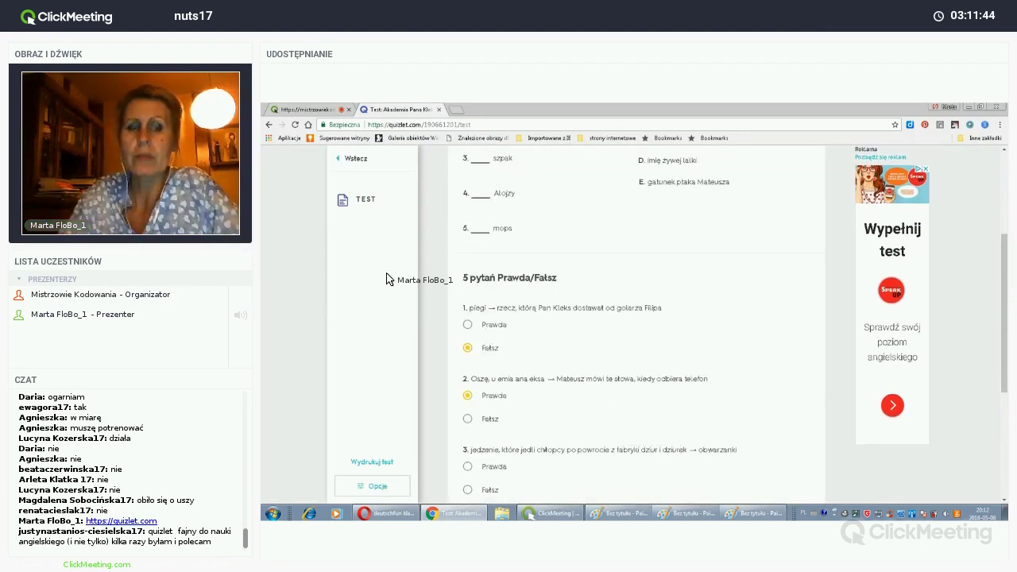
{"action": "scroll", "coordinate": [638, 189], "scroll_direction": "down", "scroll_amount": 5}
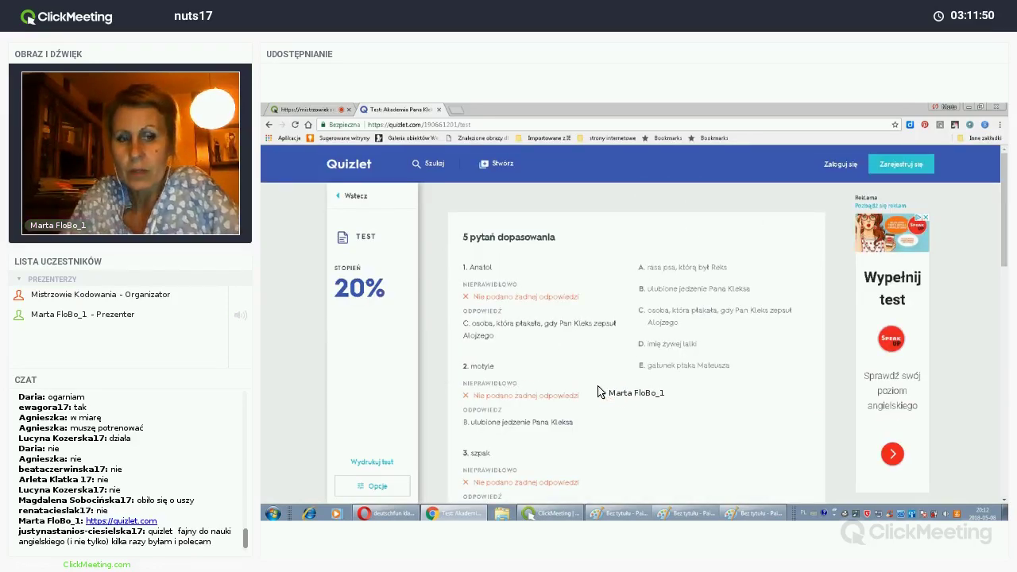
{"action": "scroll", "coordinate": [609, 416], "scroll_direction": "down", "scroll_amount": 10}
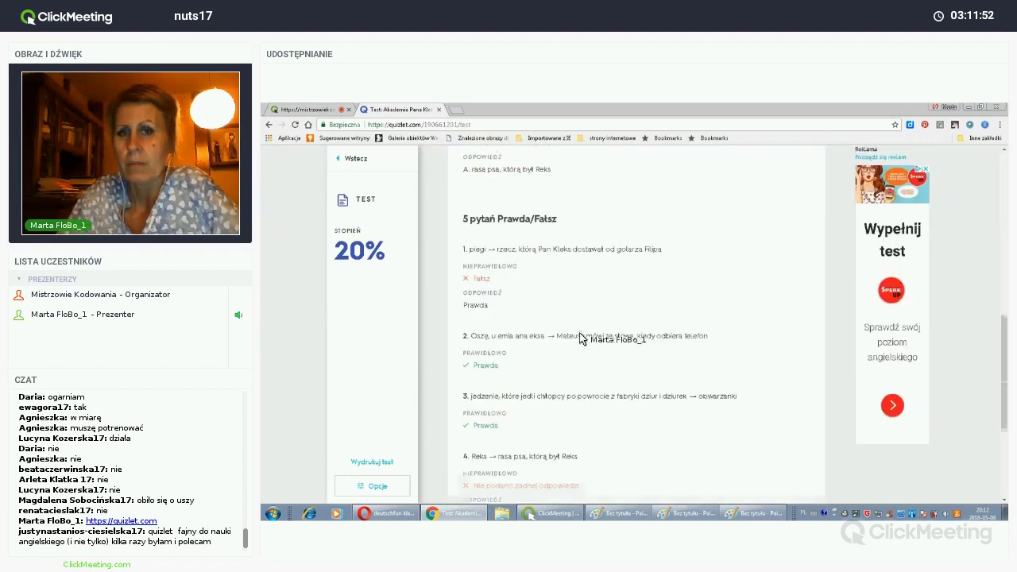
{"action": "scroll", "coordinate": [803, 200], "scroll_direction": "up", "scroll_amount": 15}
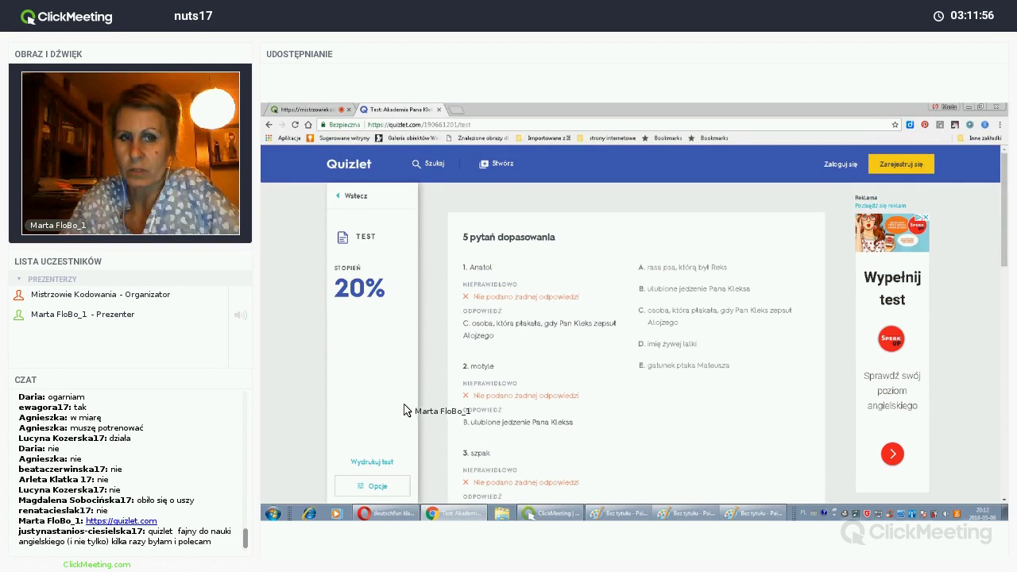
{"action": "scroll", "coordinate": [401, 398], "scroll_direction": "down", "scroll_amount": 5}
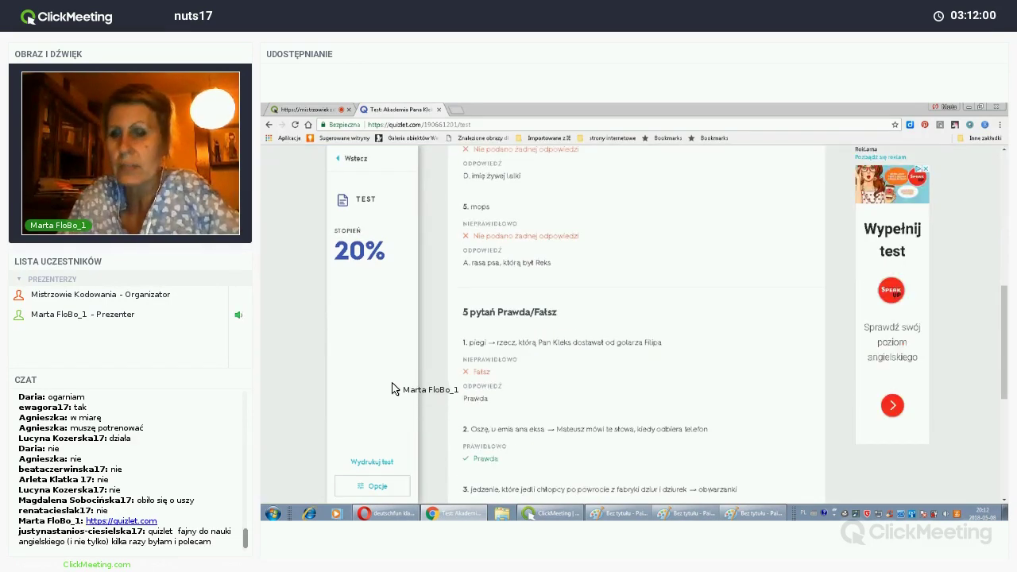
{"action": "scroll", "coordinate": [393, 388], "scroll_direction": "down", "scroll_amount": 3}
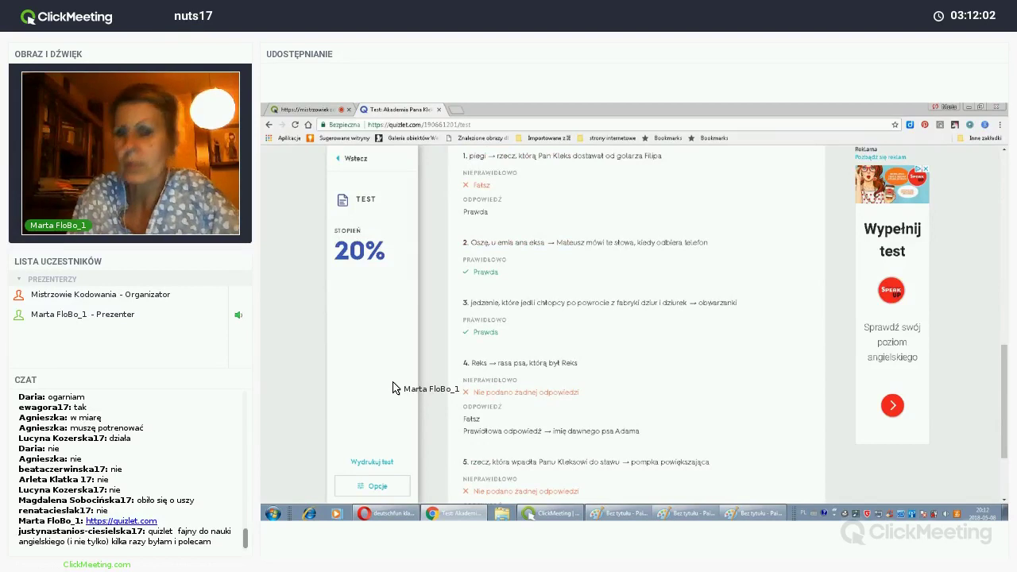
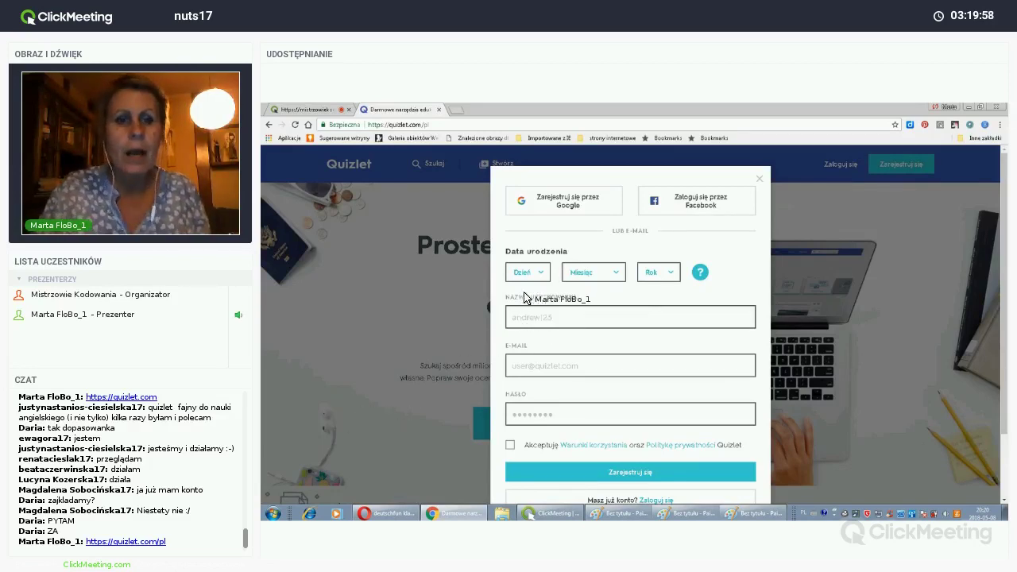
Step: Step through the sign-up form's username, birth-day list, e-mail and password fields without filling them
{"action": "scroll", "coordinate": [494, 276], "scroll_direction": "down", "scroll_amount": 1}
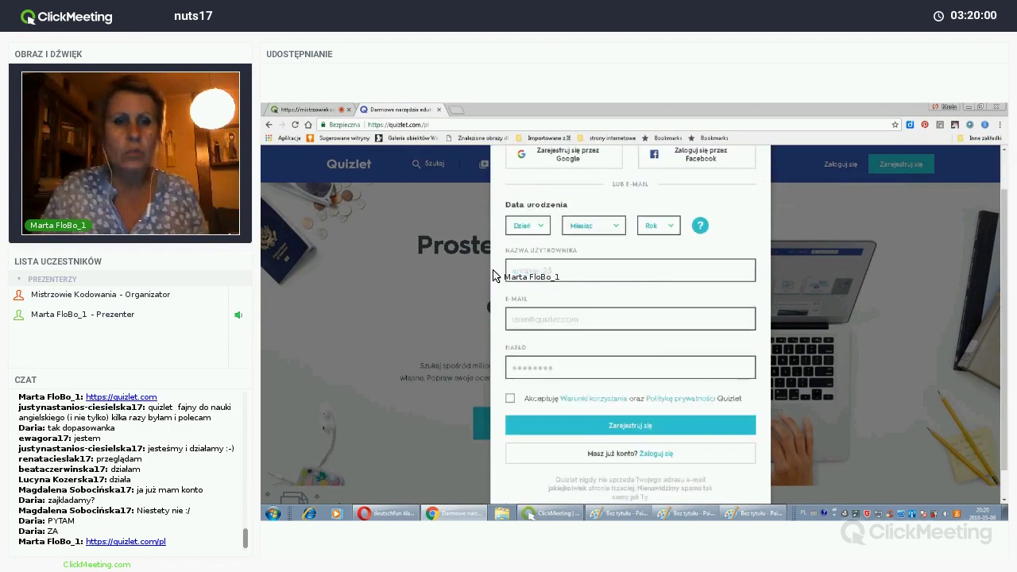
{"action": "left_click", "coordinate": [535, 280]}
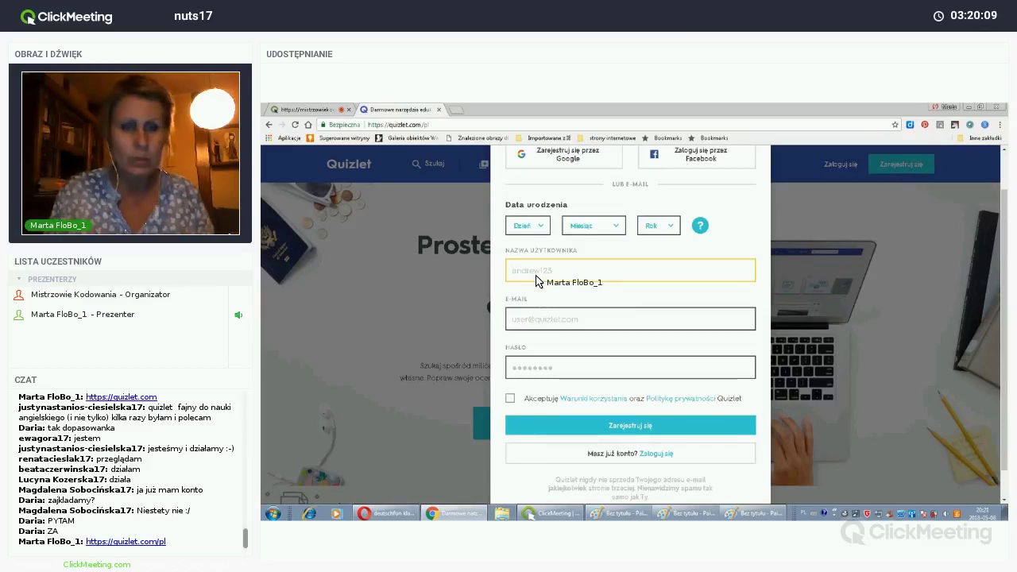
{"action": "left_click", "coordinate": [540, 226]}
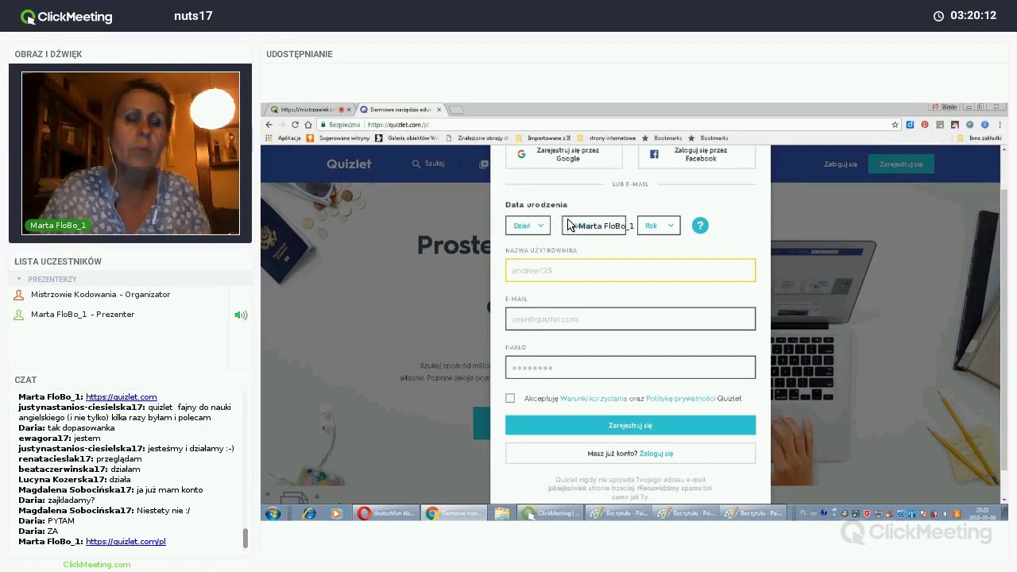
{"action": "left_click", "coordinate": [715, 247]}
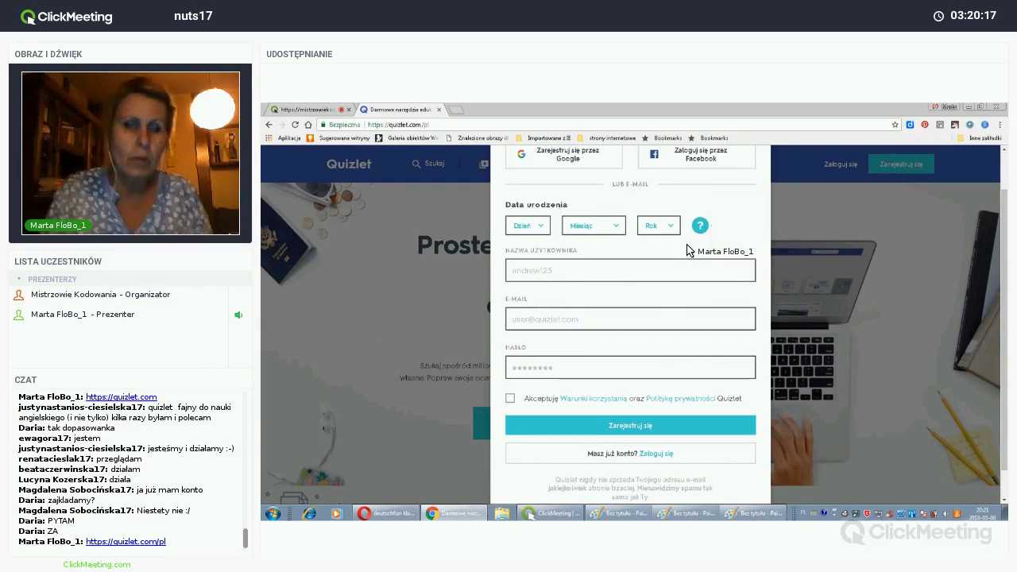
{"action": "left_click", "coordinate": [607, 325]}
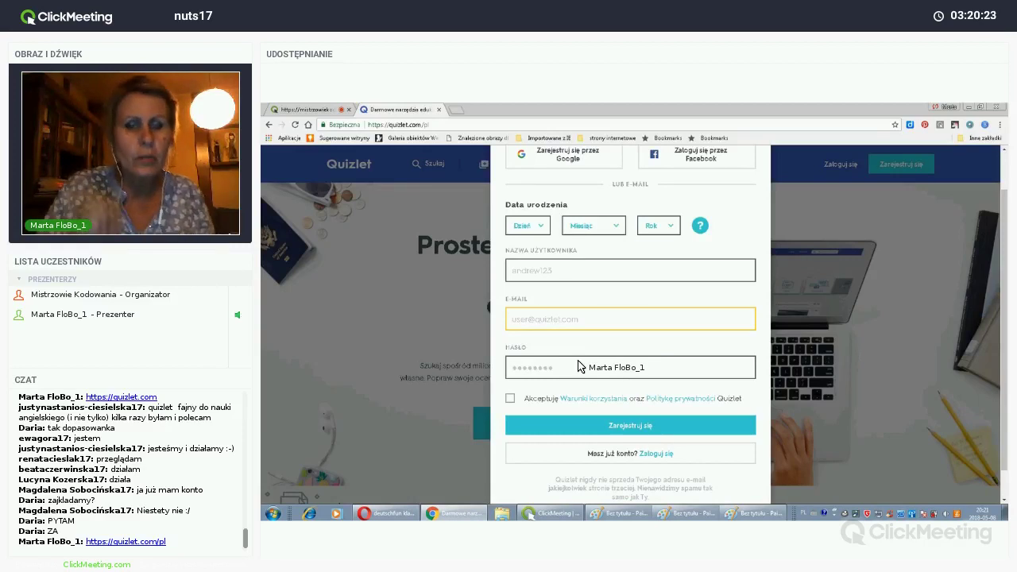
{"action": "left_click", "coordinate": [578, 367]}
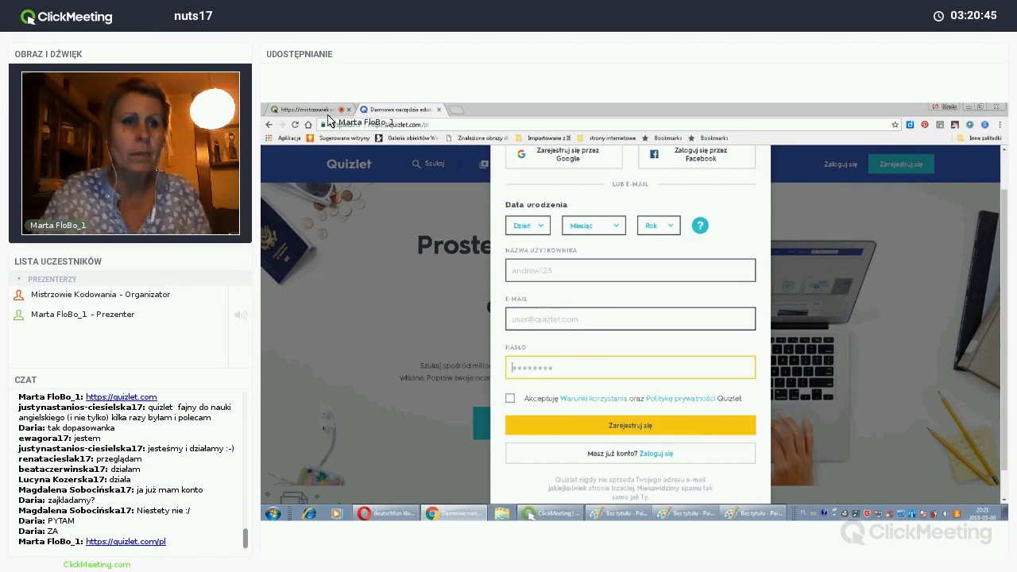
Step: Switch back to the browser showing the 'deutschfun klasa VII' class page
{"action": "scroll", "coordinate": [503, 470], "scroll_direction": "up", "scroll_amount": 1}
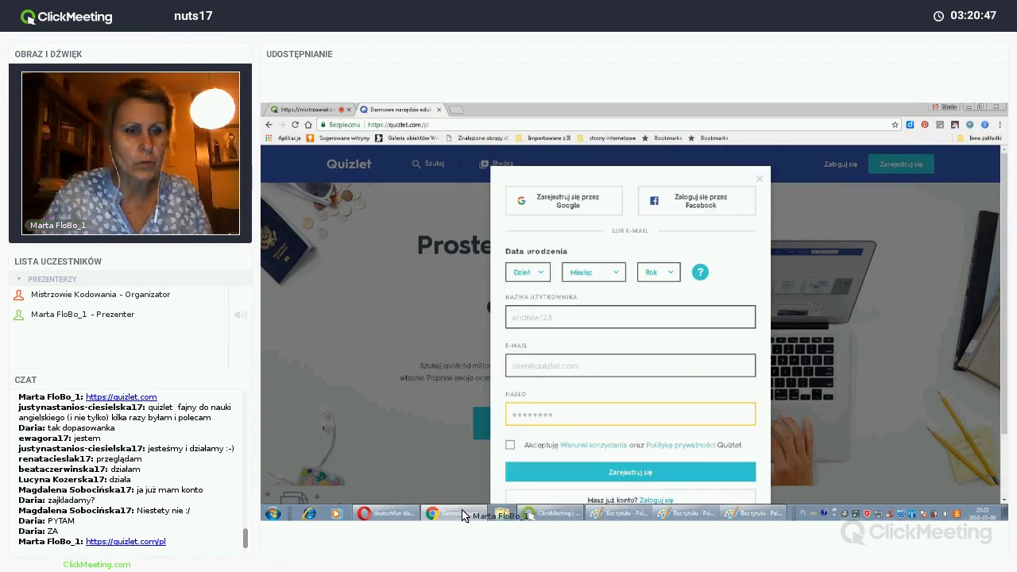
{"action": "key", "text": "ctrl+1"}
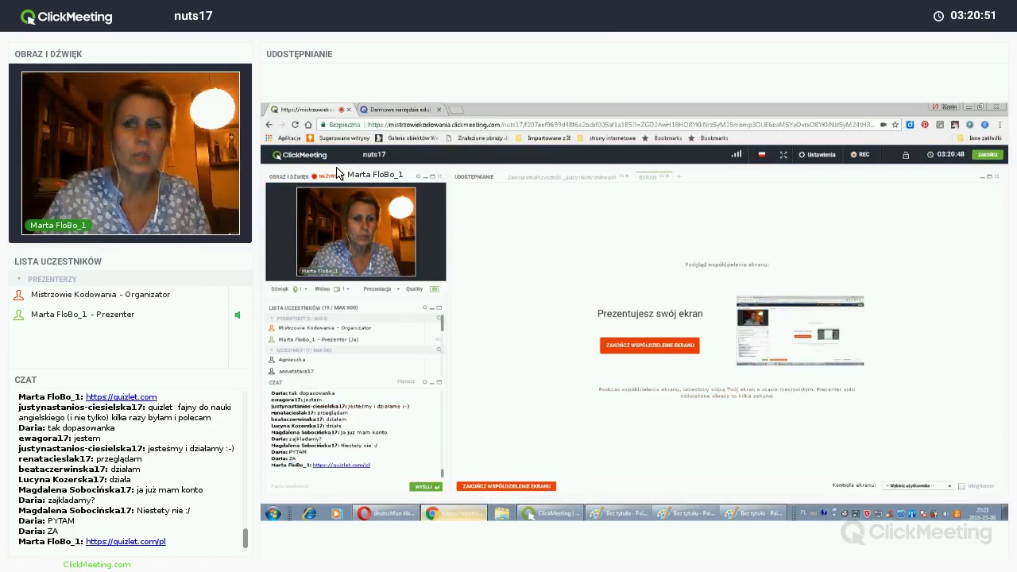
{"action": "key", "text": "alt+Tab"}
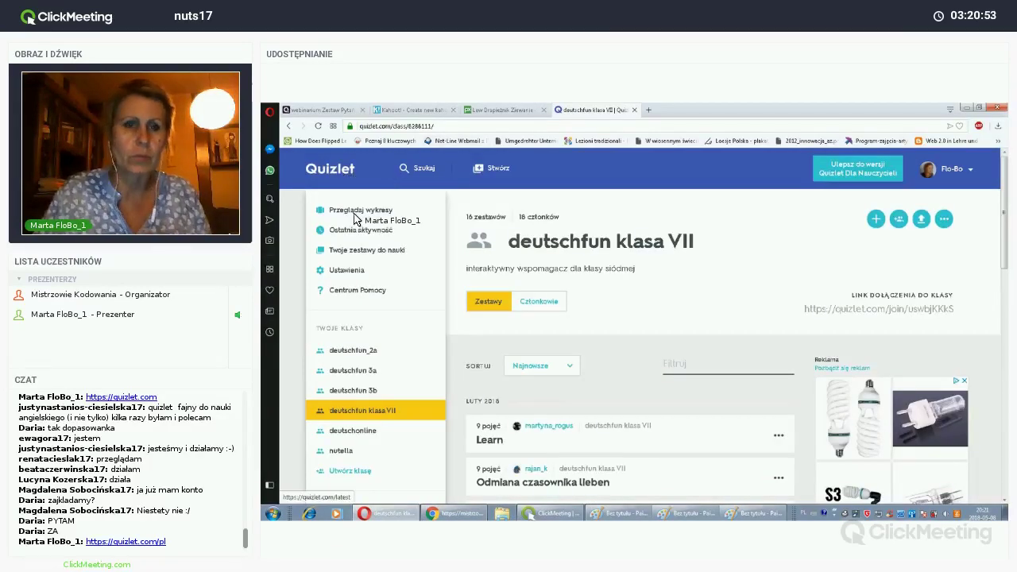
Step: Go from the recent sets list to the empty 'Stwórz nowy zestaw do nauki' page, ready for a title
{"action": "left_click", "coordinate": [364, 249]}
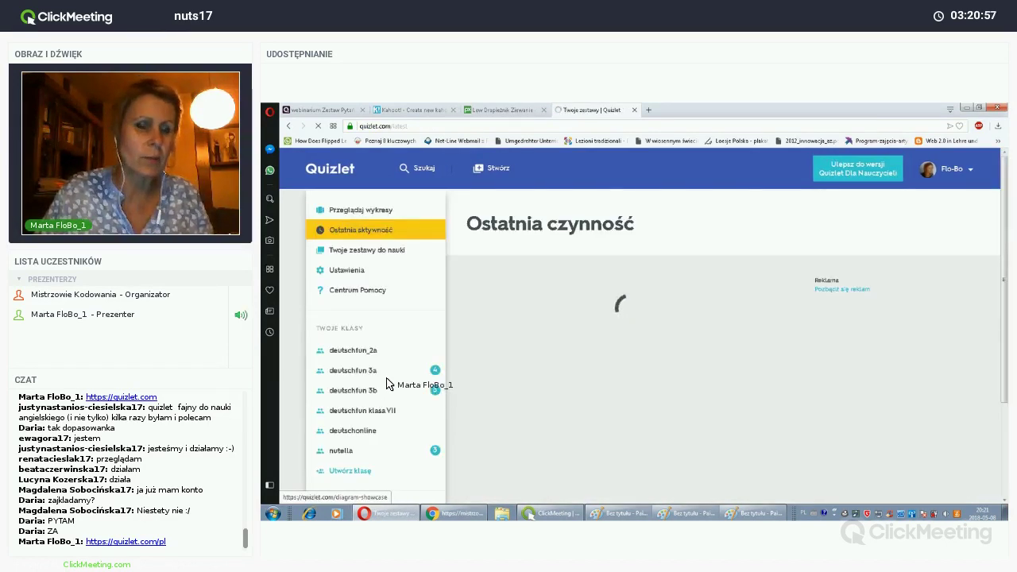
{"action": "scroll", "coordinate": [394, 409], "scroll_direction": "down", "scroll_amount": 1}
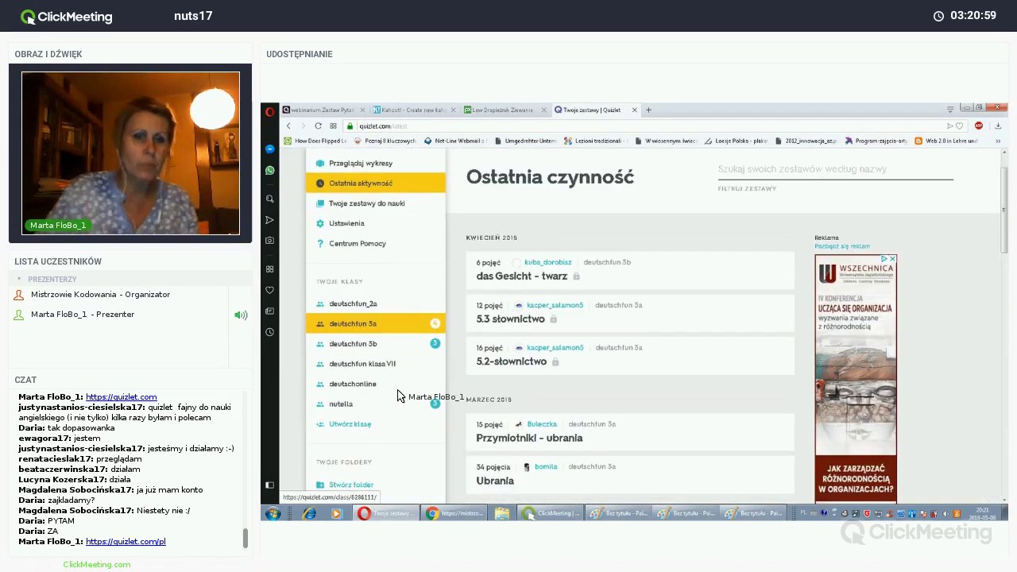
{"action": "scroll", "coordinate": [400, 395], "scroll_direction": "up", "scroll_amount": 1}
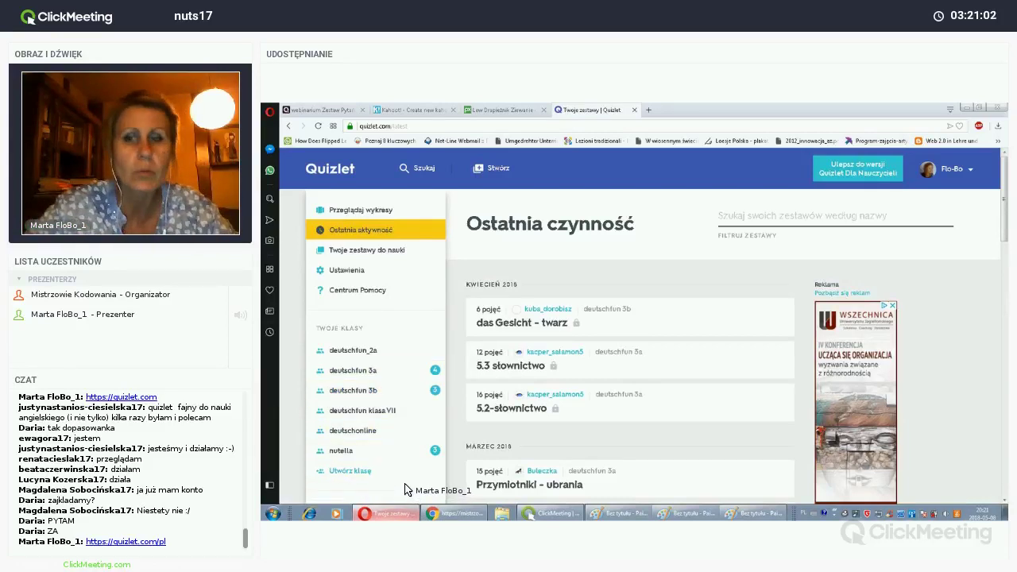
{"action": "left_click", "coordinate": [456, 513]}
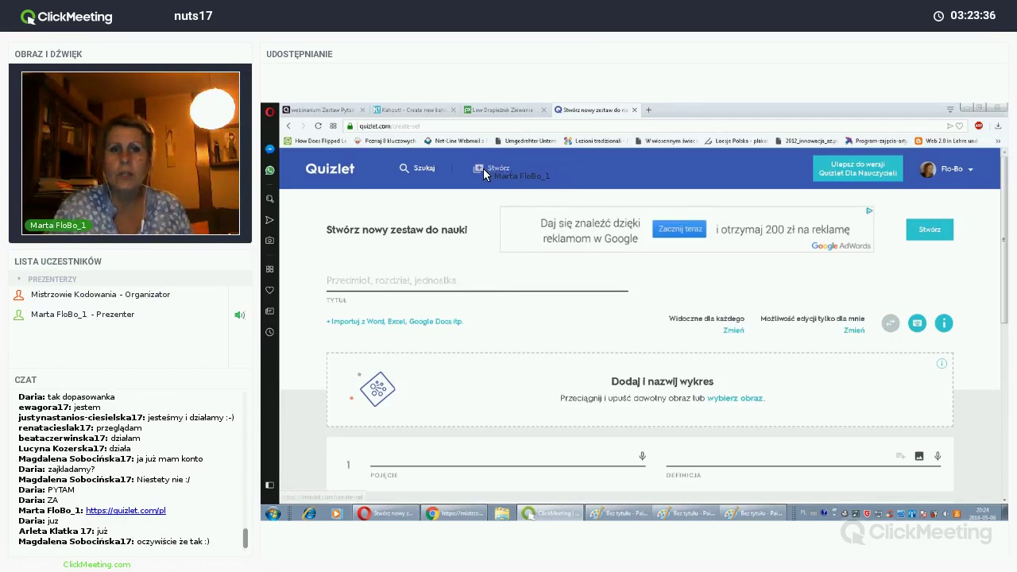
{"action": "left_click", "coordinate": [454, 288]}
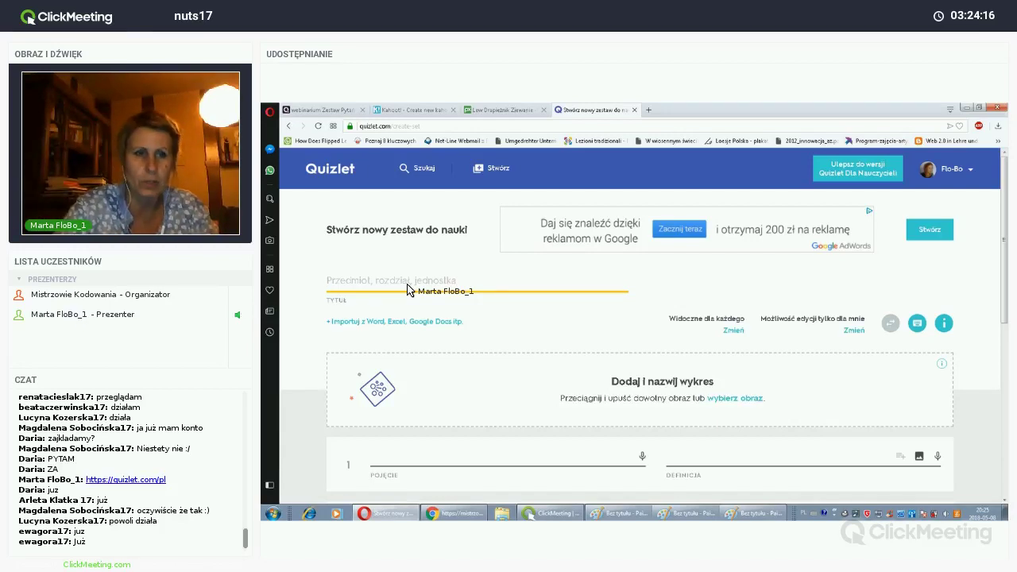
Step: Enter 'dodawanie do 50' as the title of the new study set
{"action": "type", "text": "dodawanie do"}
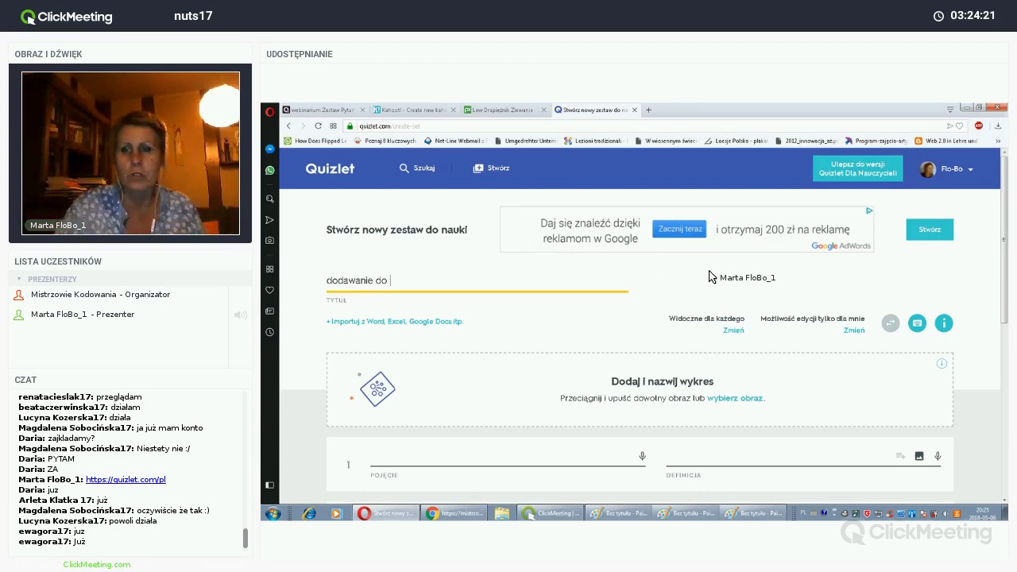
{"action": "type", "text": "50"}
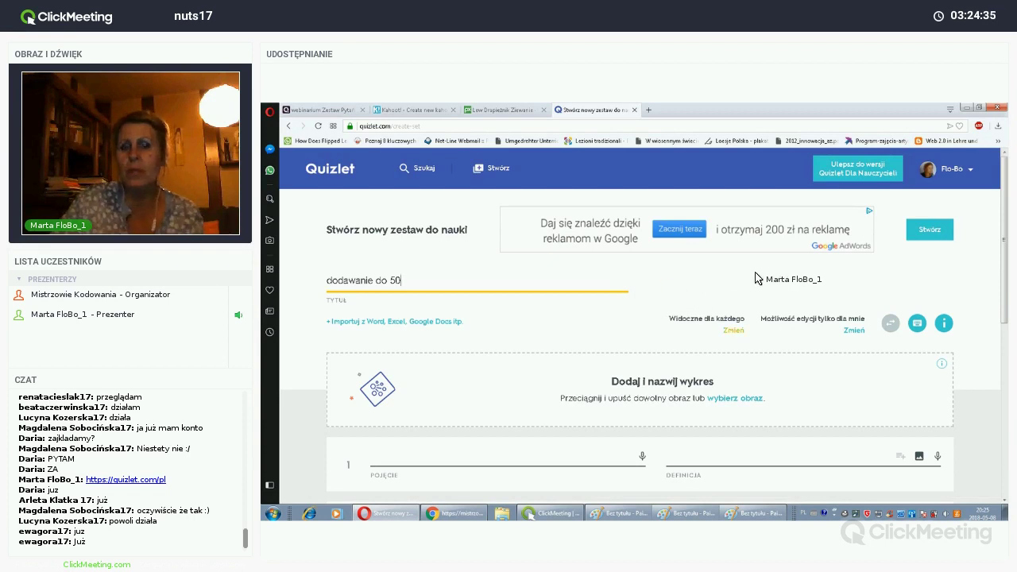
Step: Save the set's options with visibility Każdy and editing Tylko dla mnie, then scroll to the cards
{"action": "left_click", "coordinate": [733, 330]}
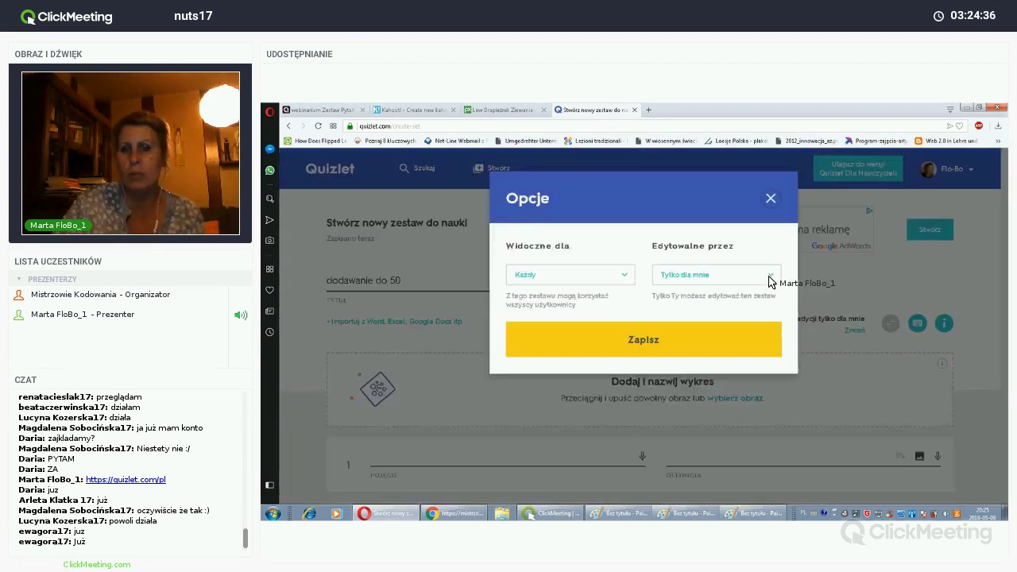
{"action": "left_click", "coordinate": [653, 274]}
{"action": "left_click", "coordinate": [617, 309]}
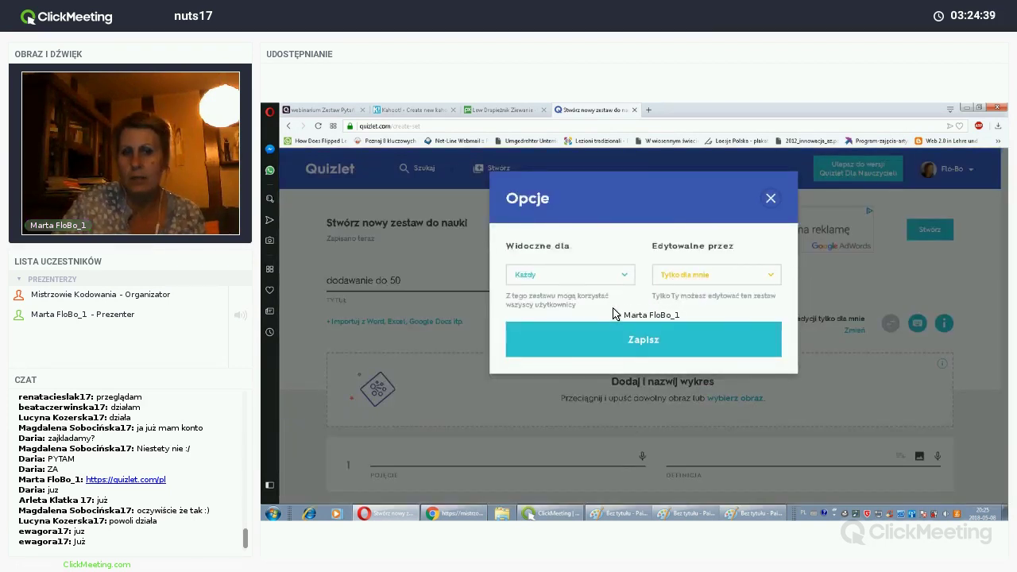
{"action": "key", "text": "shift+Tab"}
{"action": "key", "text": "alt+Down"}
{"action": "key", "text": "Down"}
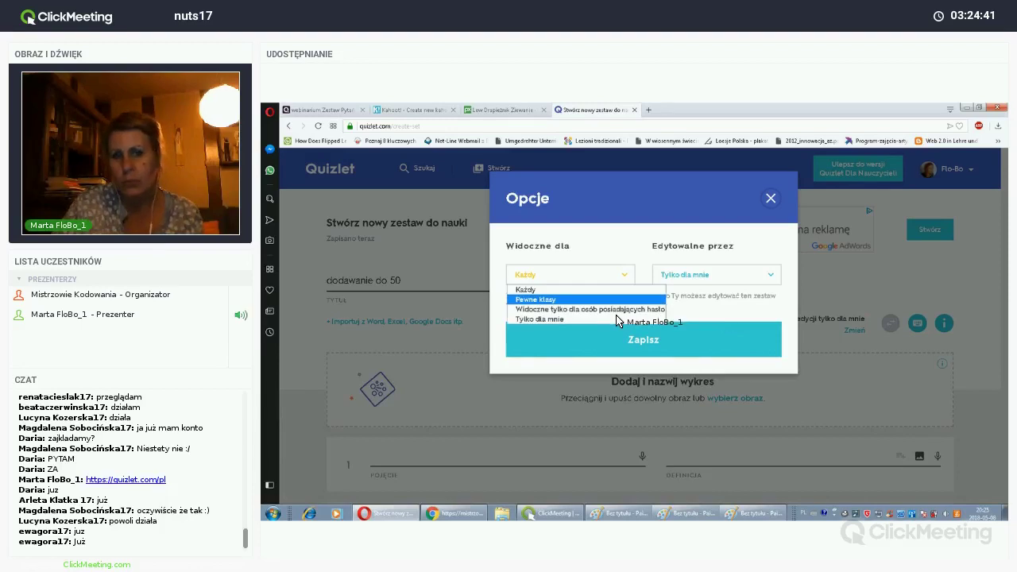
{"action": "key", "text": "Down"}
{"action": "key", "text": "Down"}
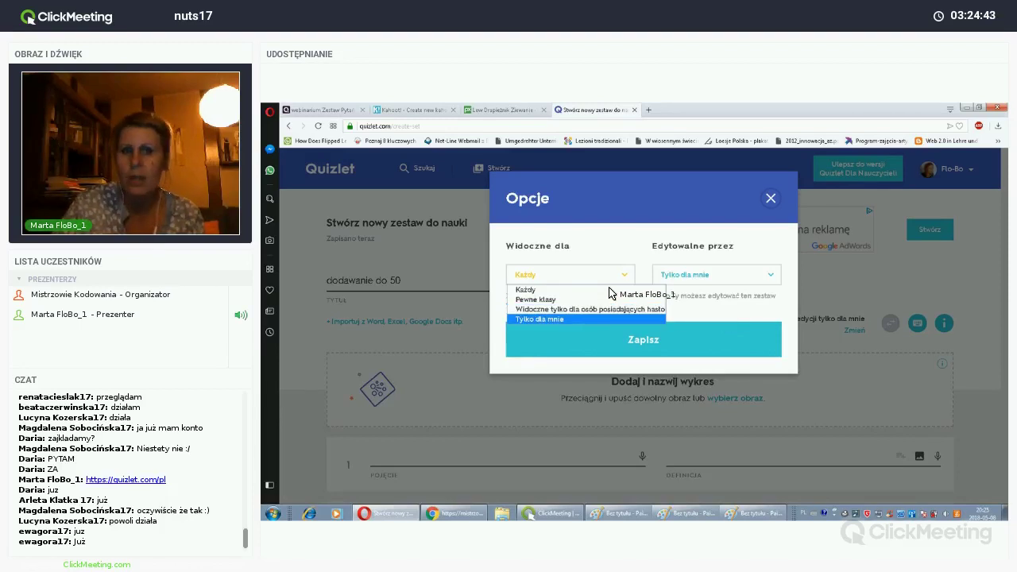
{"action": "key", "text": "Up"}
{"action": "key", "text": "Up"}
{"action": "key", "text": "Up"}
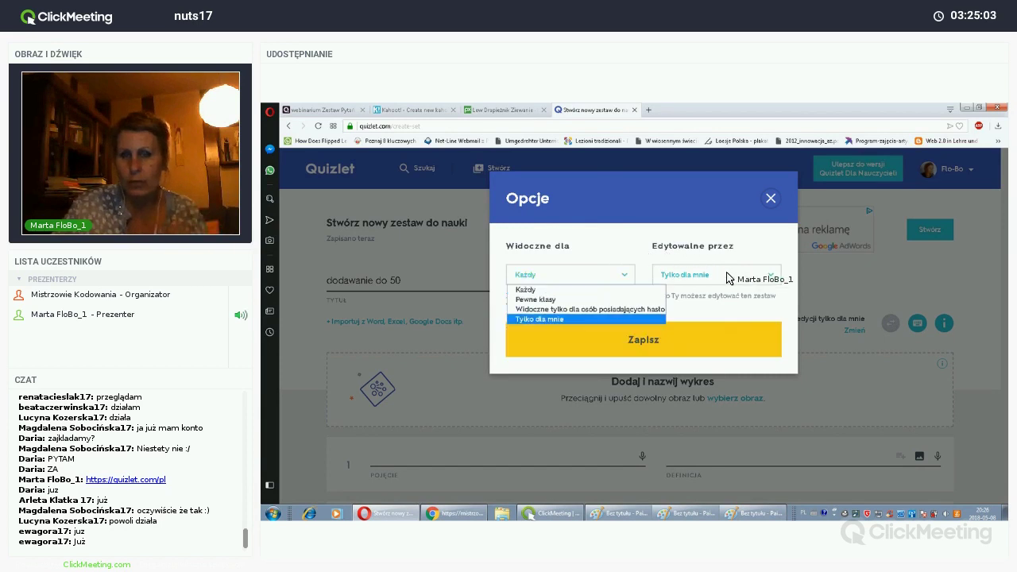
{"action": "left_click", "coordinate": [769, 283]}
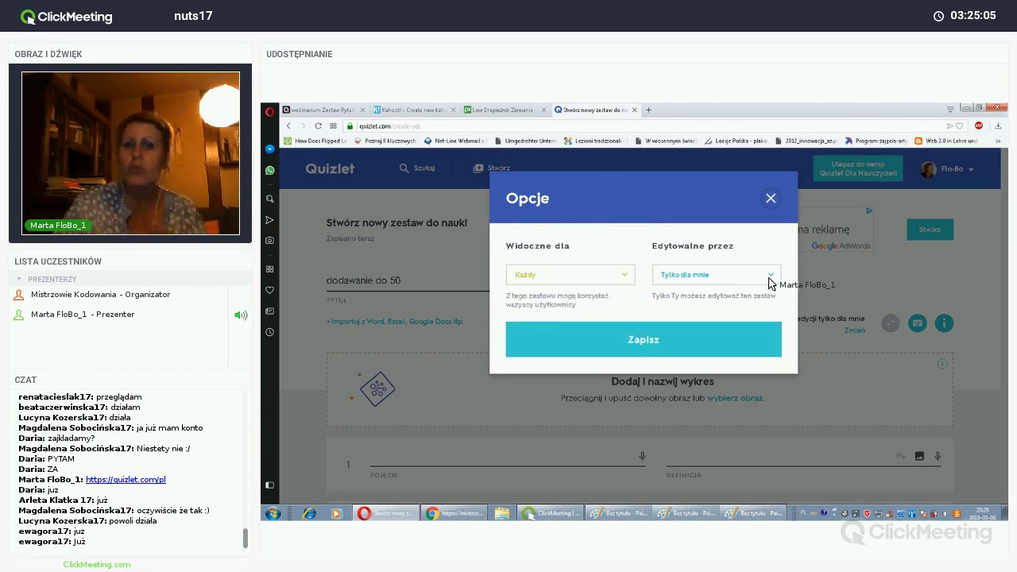
{"action": "left_click", "coordinate": [769, 280]}
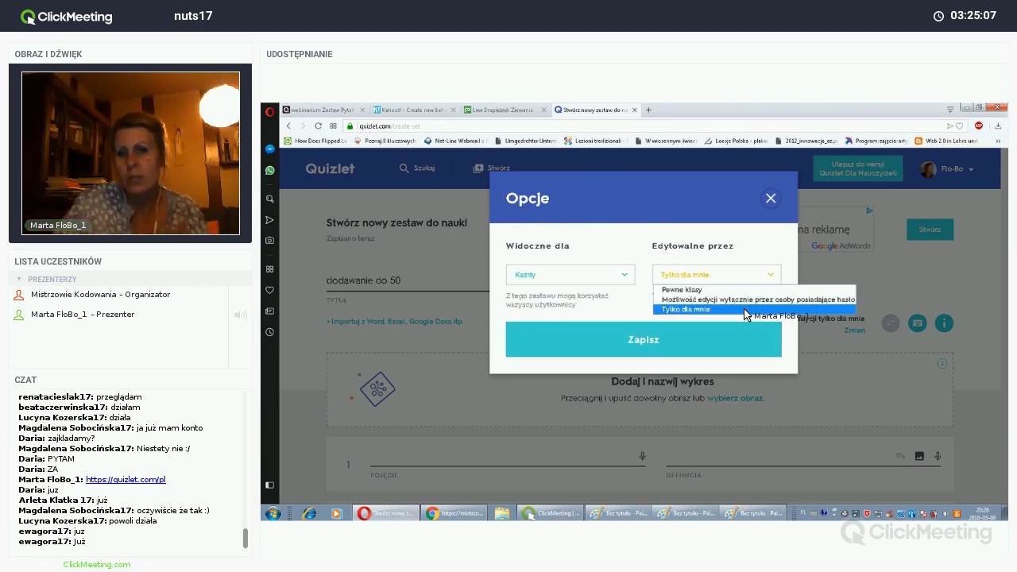
{"action": "left_click", "coordinate": [748, 251]}
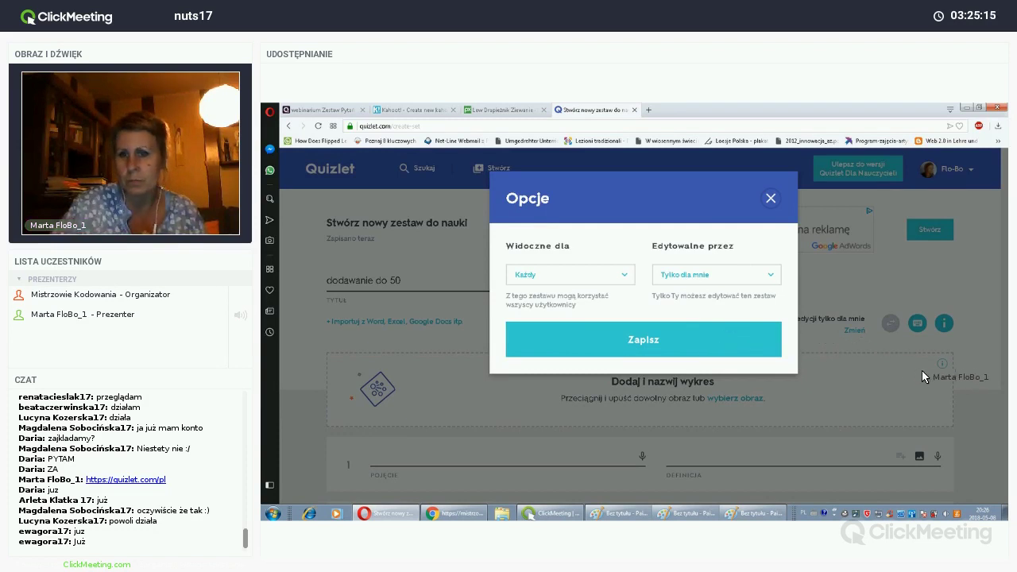
{"action": "key", "text": "Return"}
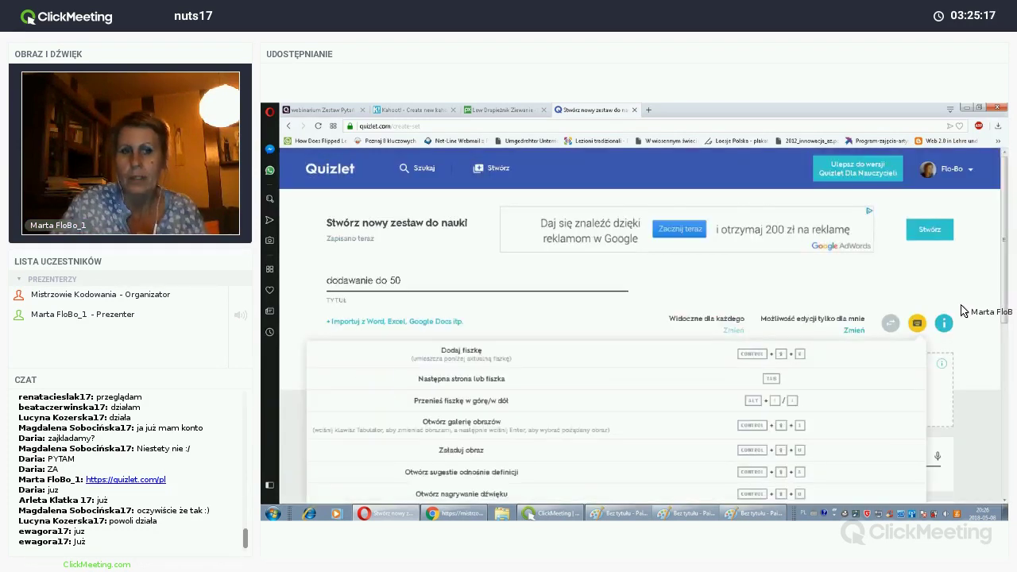
{"action": "scroll", "coordinate": [959, 310], "scroll_direction": "down", "scroll_amount": 1}
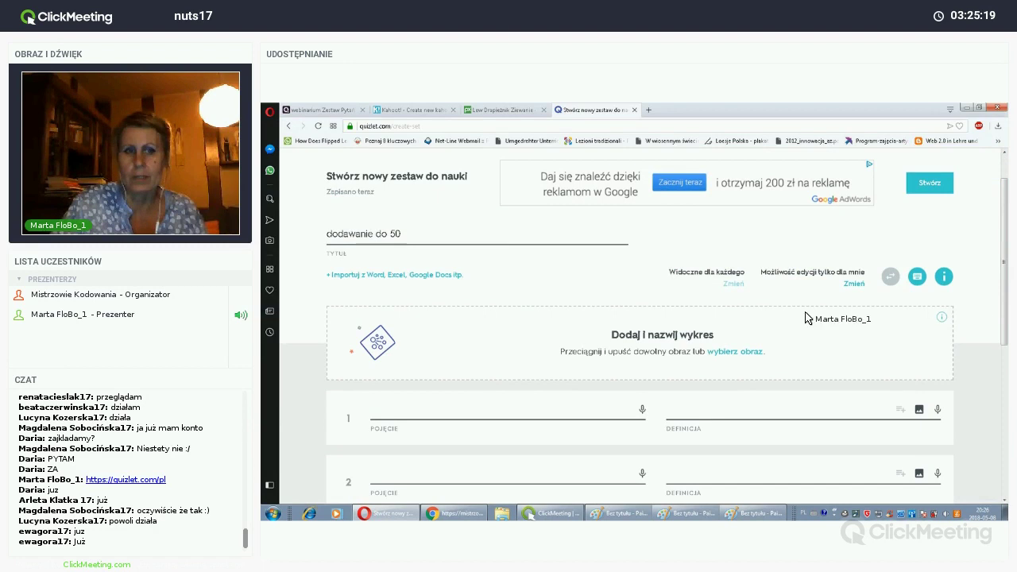
{"action": "scroll", "coordinate": [524, 421], "scroll_direction": "down", "scroll_amount": 1}
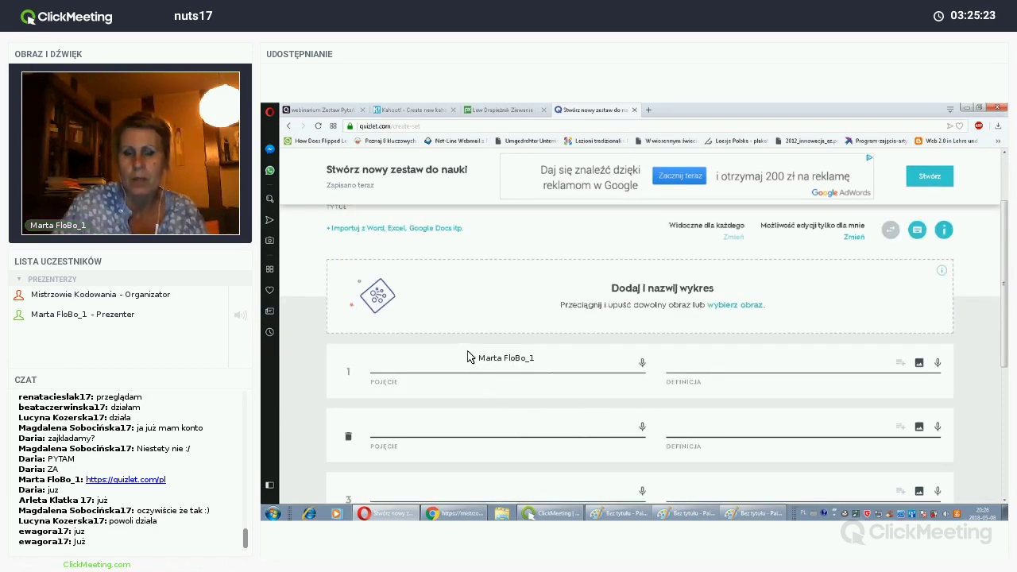
Step: Open the Dodaj obraz image panel beside the first card's definition
{"action": "scroll", "coordinate": [725, 350], "scroll_direction": "down", "scroll_amount": 1}
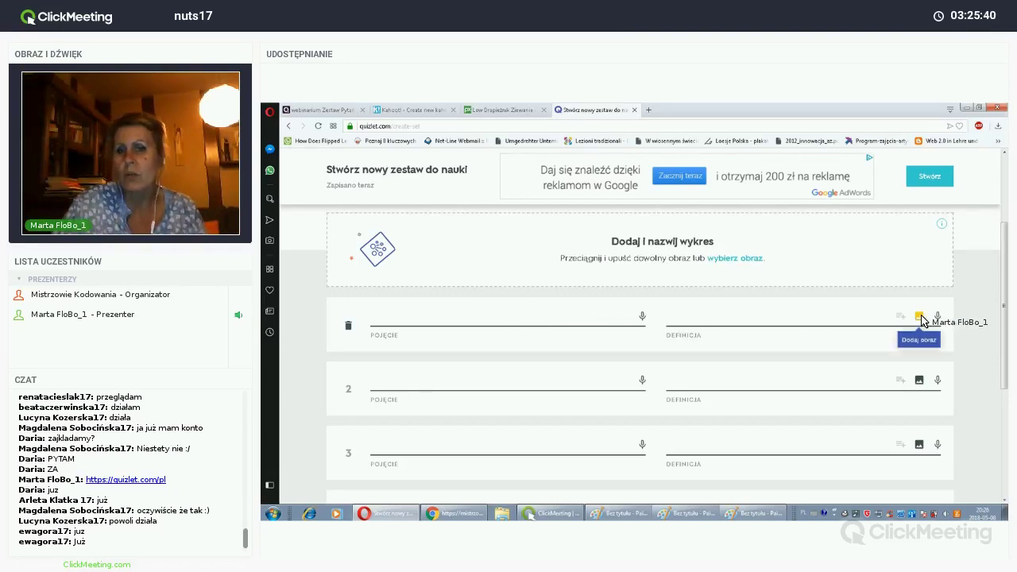
{"action": "left_click", "coordinate": [919, 316]}
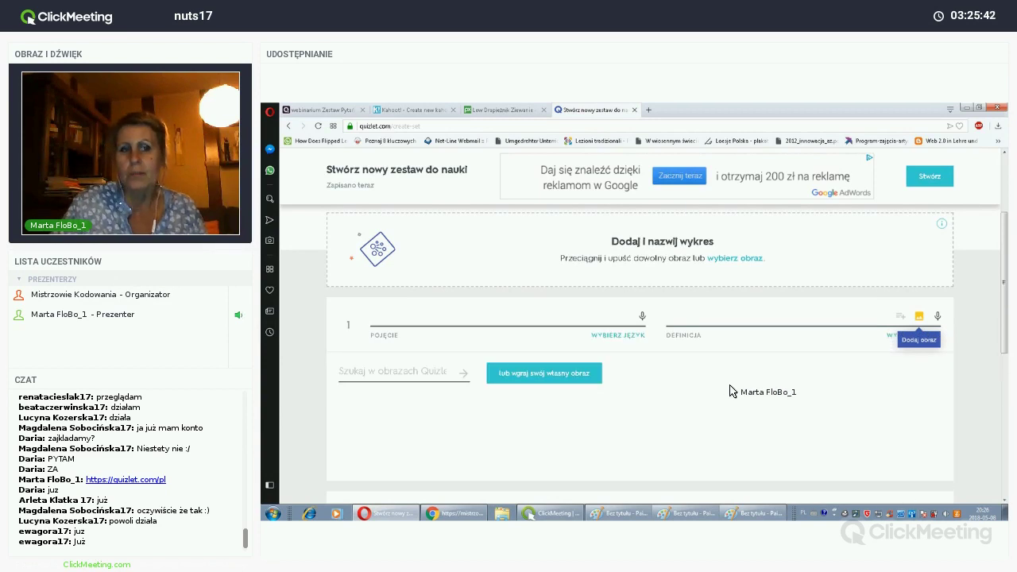
Step: Search the card images for 'kot', browse the results, then clear the search
{"action": "scroll", "coordinate": [669, 346], "scroll_direction": "down", "scroll_amount": 2}
{"action": "scroll", "coordinate": [556, 330], "scroll_direction": "up", "scroll_amount": 1}
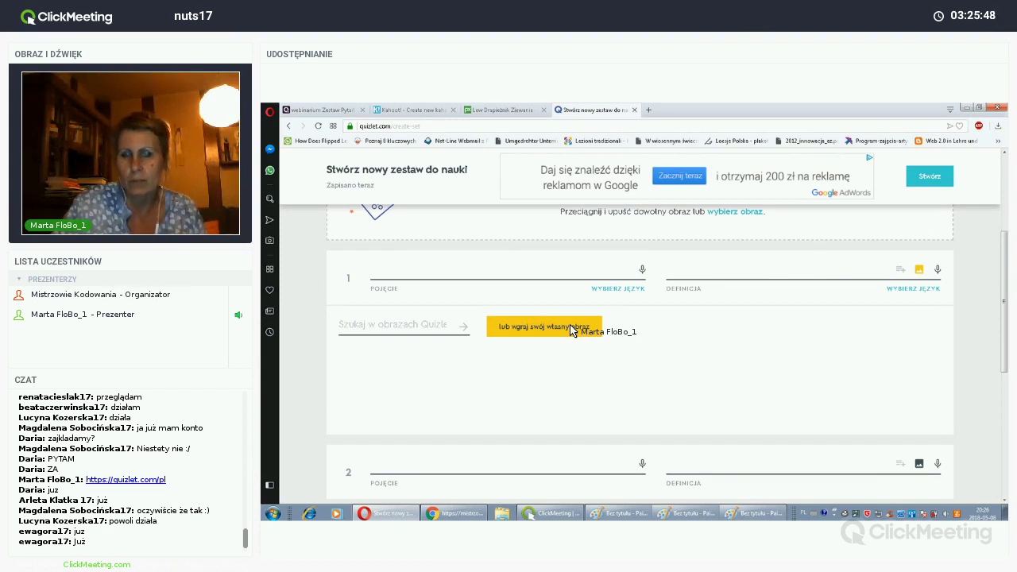
{"action": "left_click", "coordinate": [410, 330]}
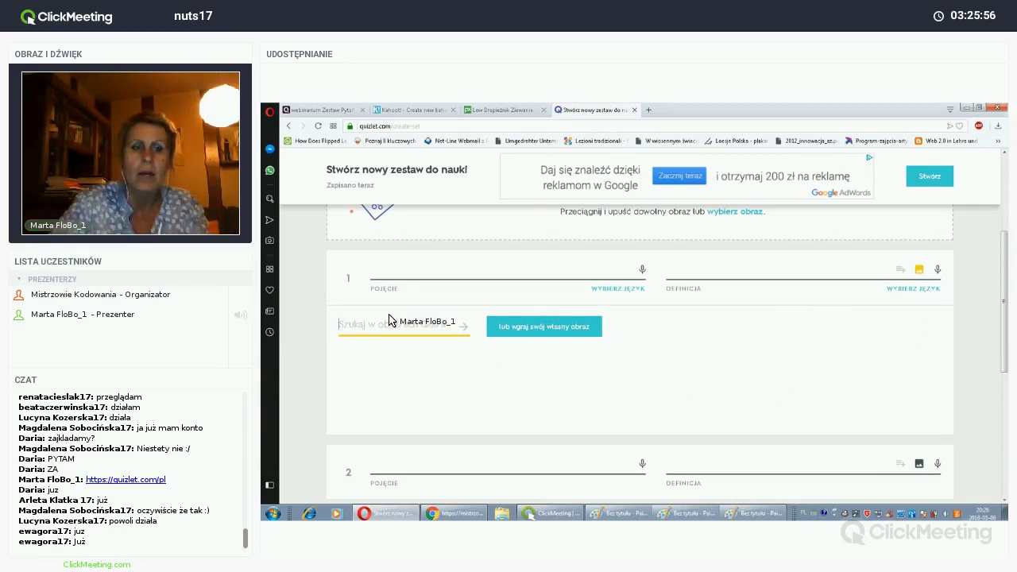
{"action": "type", "text": "kot"}
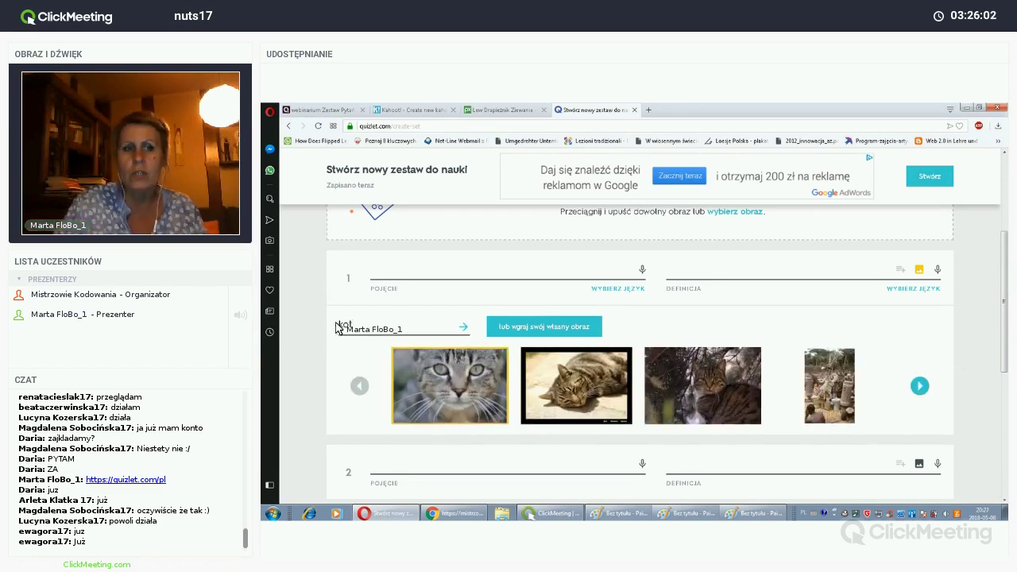
{"action": "key", "text": "shift+Tab"}
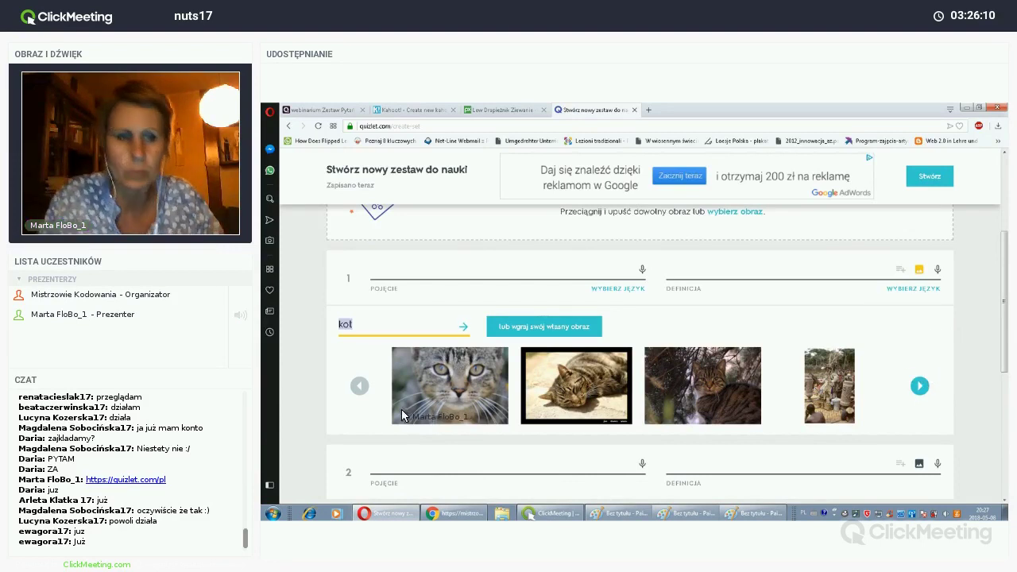
{"action": "scroll", "coordinate": [401, 409], "scroll_direction": "down", "scroll_amount": 1}
{"action": "scroll", "coordinate": [341, 392], "scroll_direction": "up", "scroll_amount": 3}
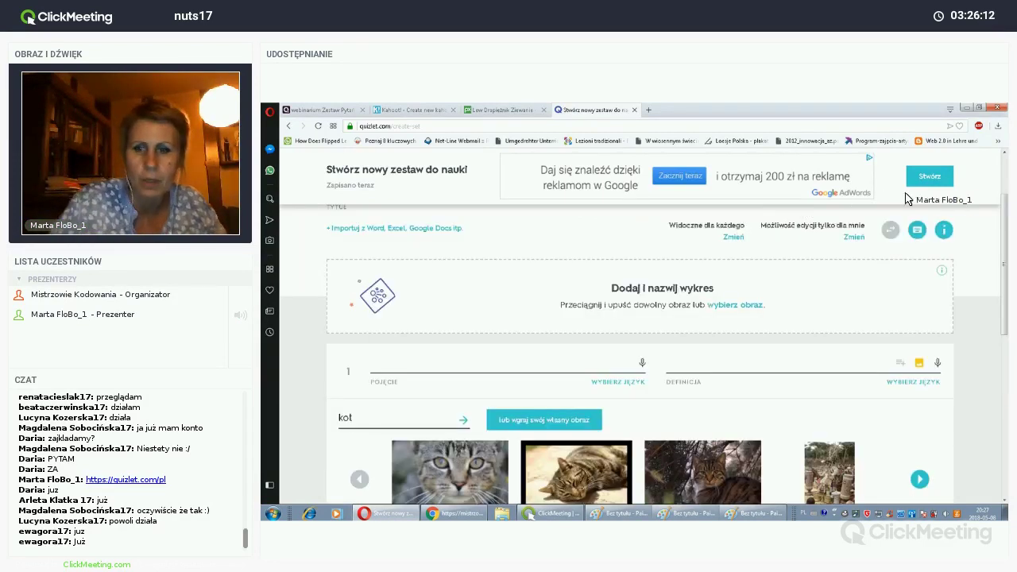
{"action": "key", "text": "BackSpace"}
{"action": "key", "text": "BackSpace"}
{"action": "key", "text": "BackSpace"}
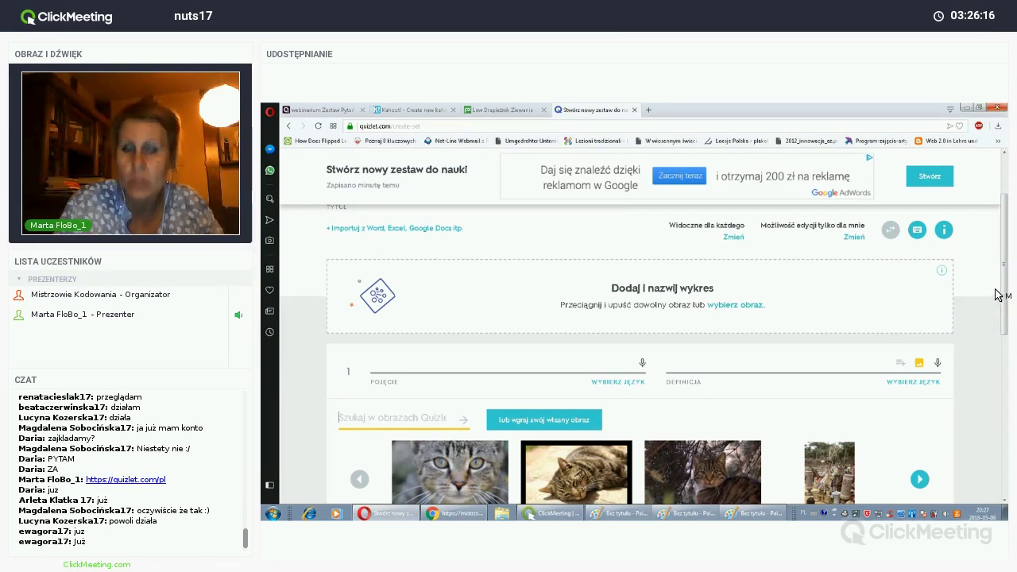
{"action": "scroll", "coordinate": [993, 282], "scroll_direction": "down", "scroll_amount": 3}
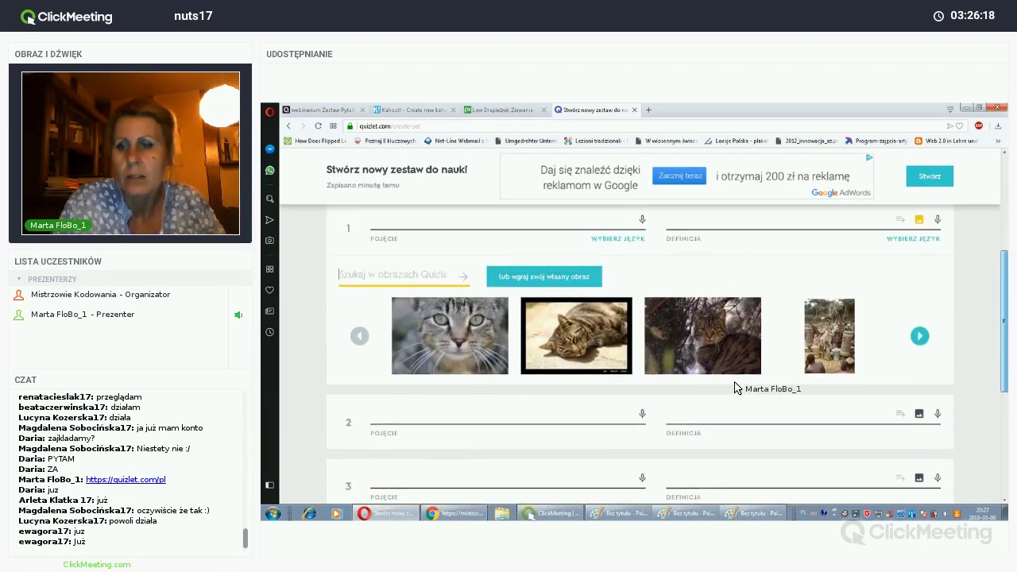
{"action": "scroll", "coordinate": [374, 298], "scroll_direction": "up", "scroll_amount": 2}
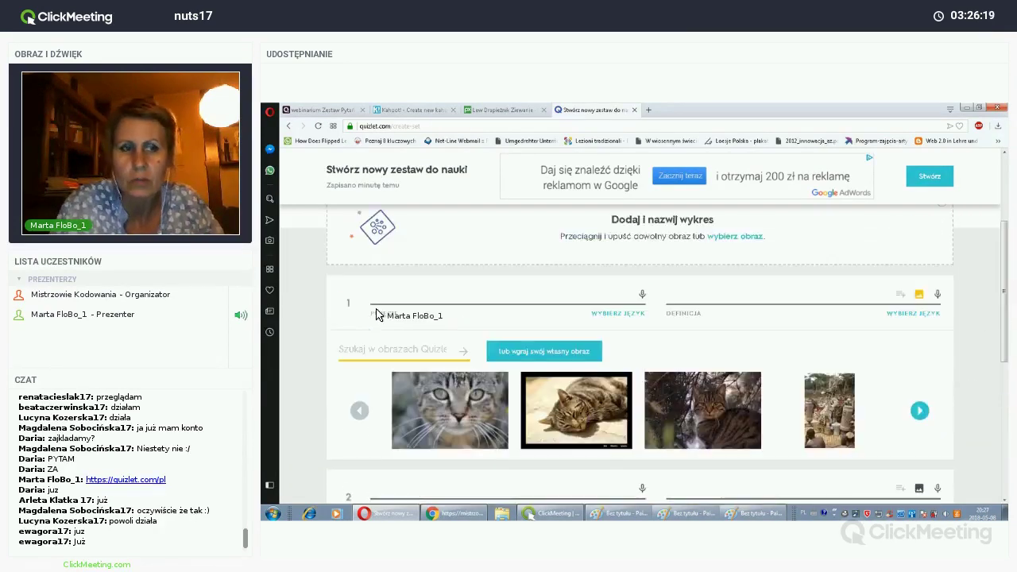
Step: Start the first card's term as '2+'
{"action": "left_click", "coordinate": [398, 395]}
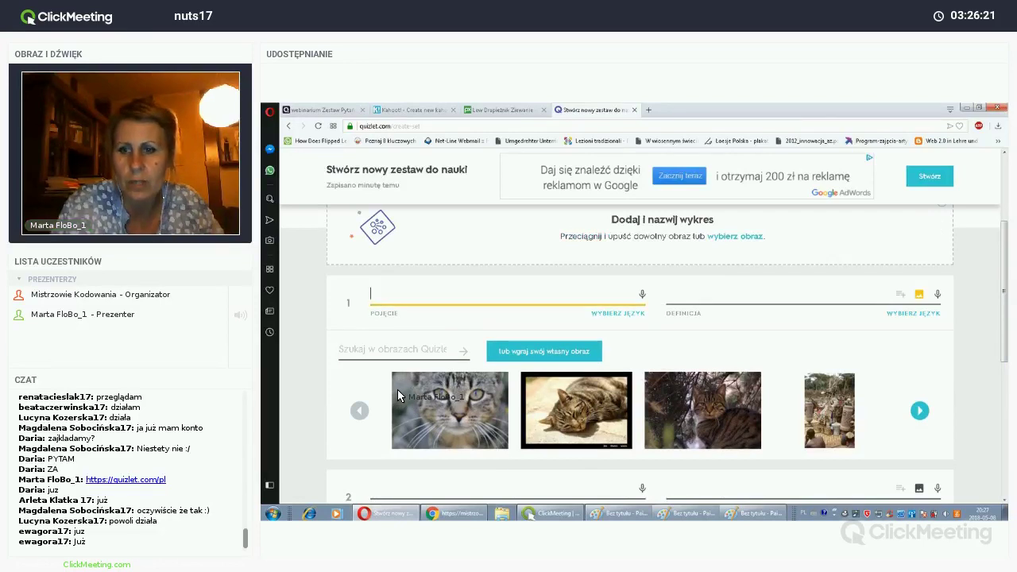
{"action": "scroll", "coordinate": [441, 317], "scroll_direction": "down", "scroll_amount": 2}
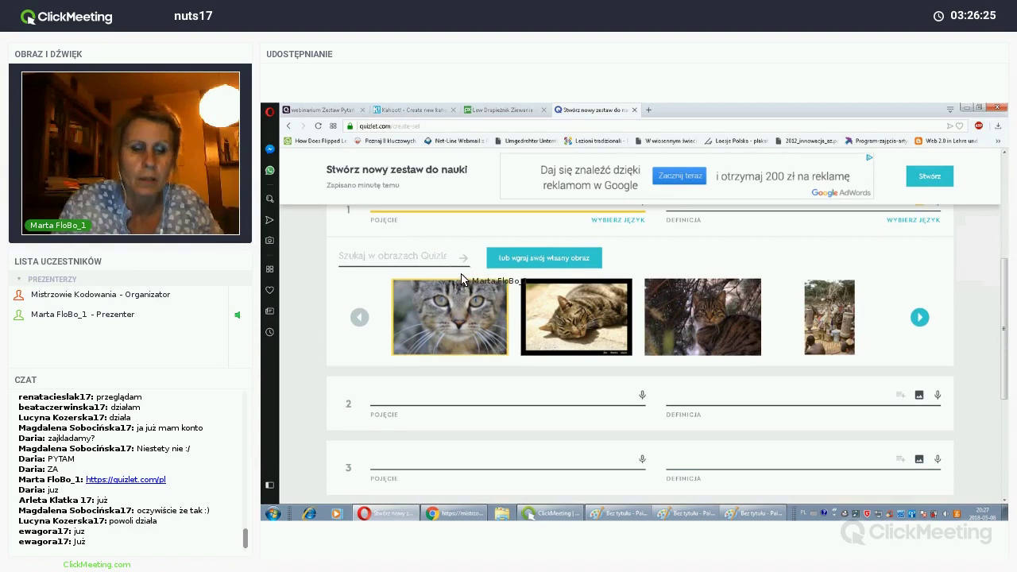
{"action": "scroll", "coordinate": [465, 278], "scroll_direction": "up", "scroll_amount": 1}
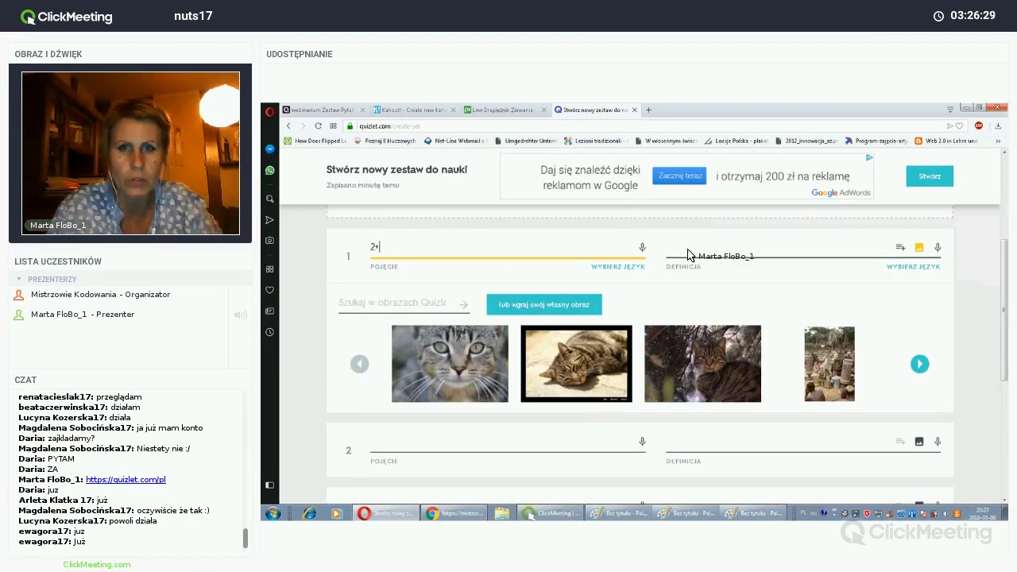
Step: Complete card 1 as '2+6' with definition '8' and set its language to polski
{"action": "type", "text": "6"}
{"action": "key", "text": "Tab"}
{"action": "type", "text": "8"}
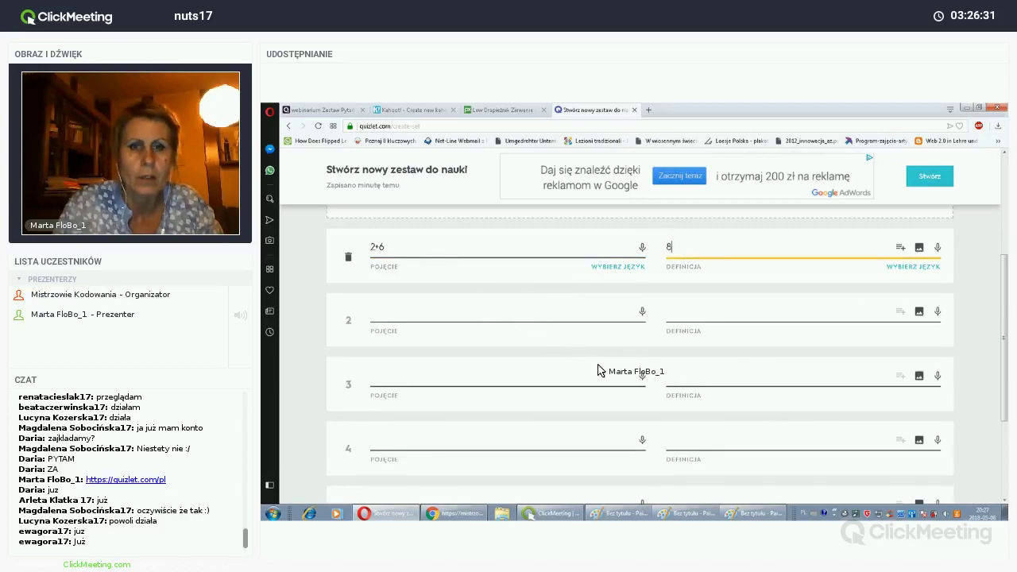
{"action": "scroll", "coordinate": [624, 339], "scroll_direction": "up", "scroll_amount": 2}
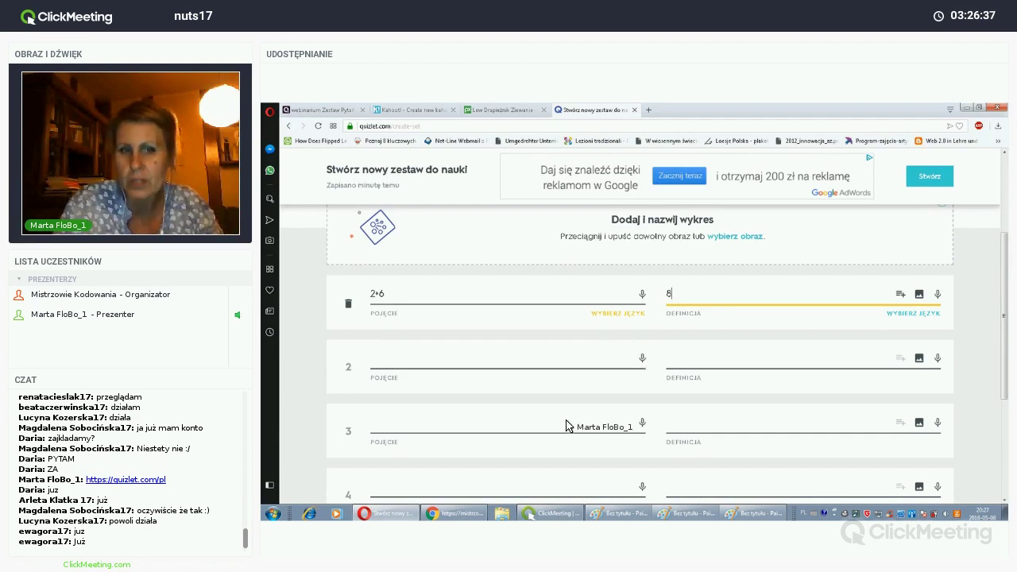
{"action": "left_click", "coordinate": [556, 464]}
{"action": "left_click", "coordinate": [618, 313]}
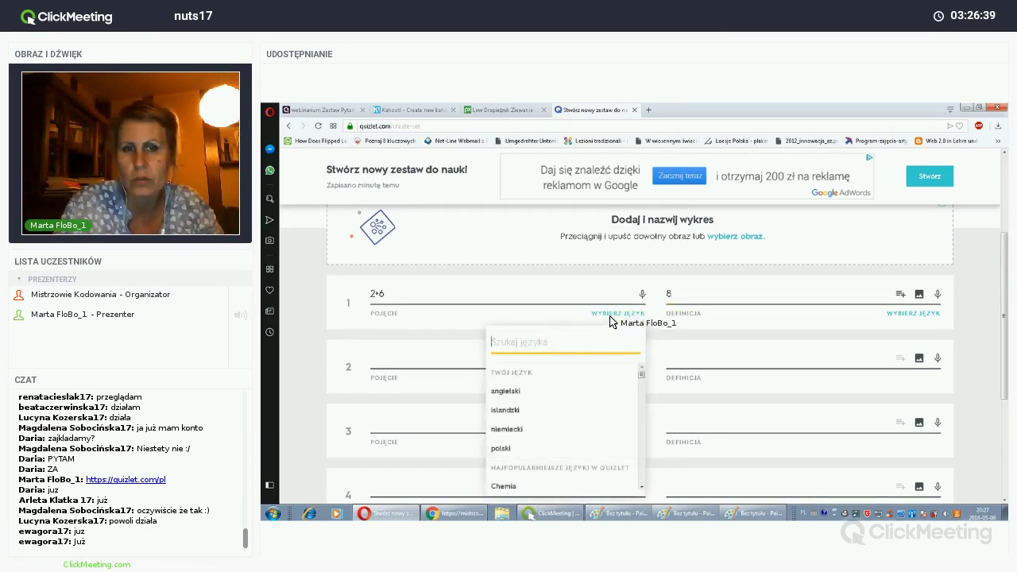
{"action": "left_click", "coordinate": [610, 321]}
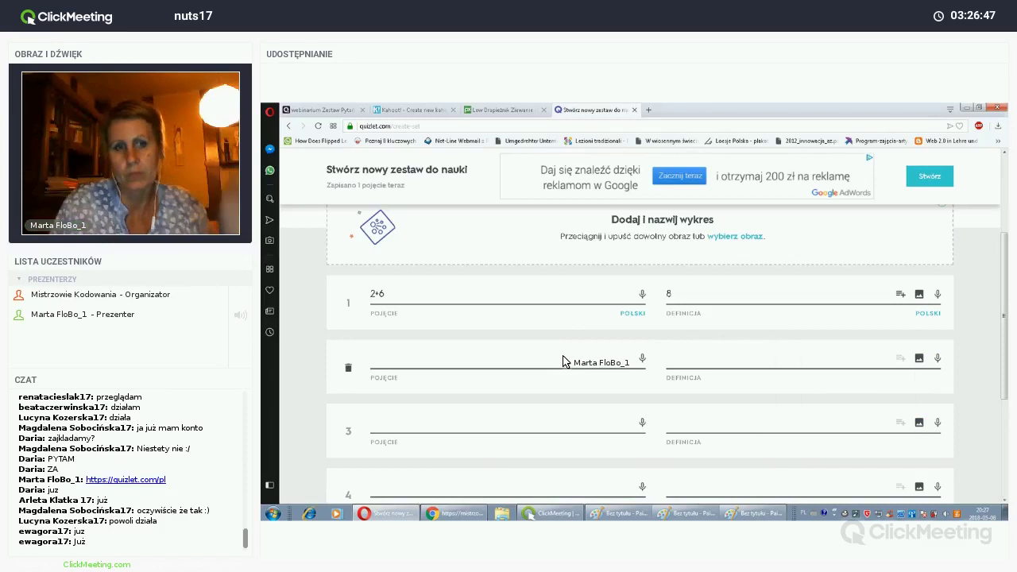
Step: Fill cards 2 and 3 as 13+6 = 19 and 15+7 = 22
{"action": "left_click", "coordinate": [562, 360]}
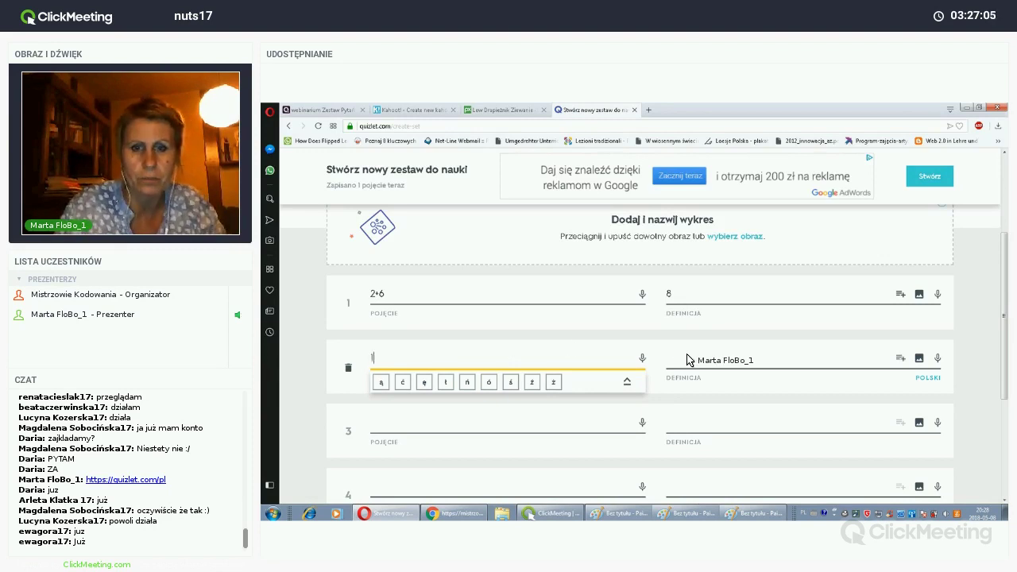
{"action": "type", "text": "13+6"}
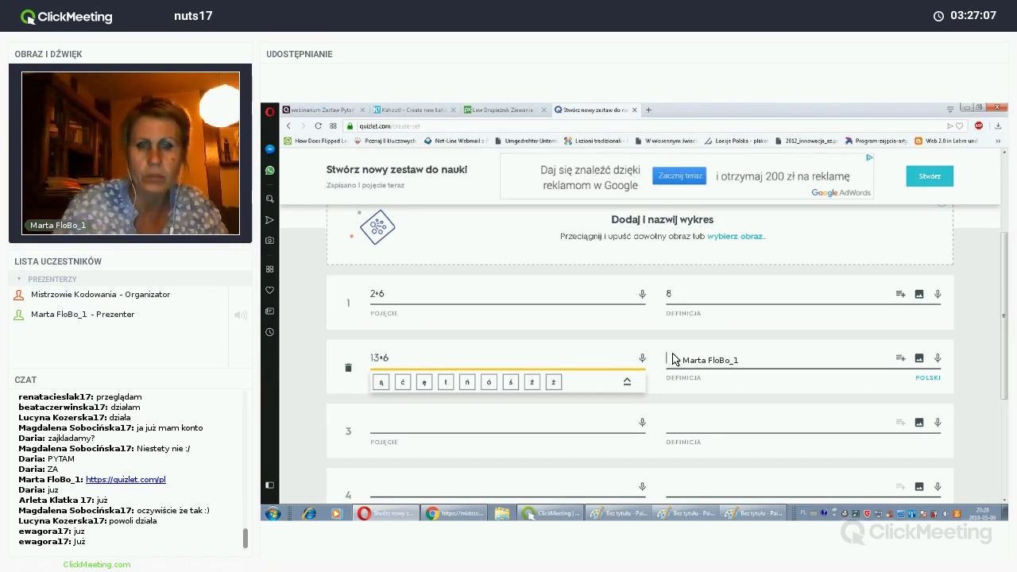
{"action": "key", "text": "Tab"}
{"action": "type", "text": "19"}
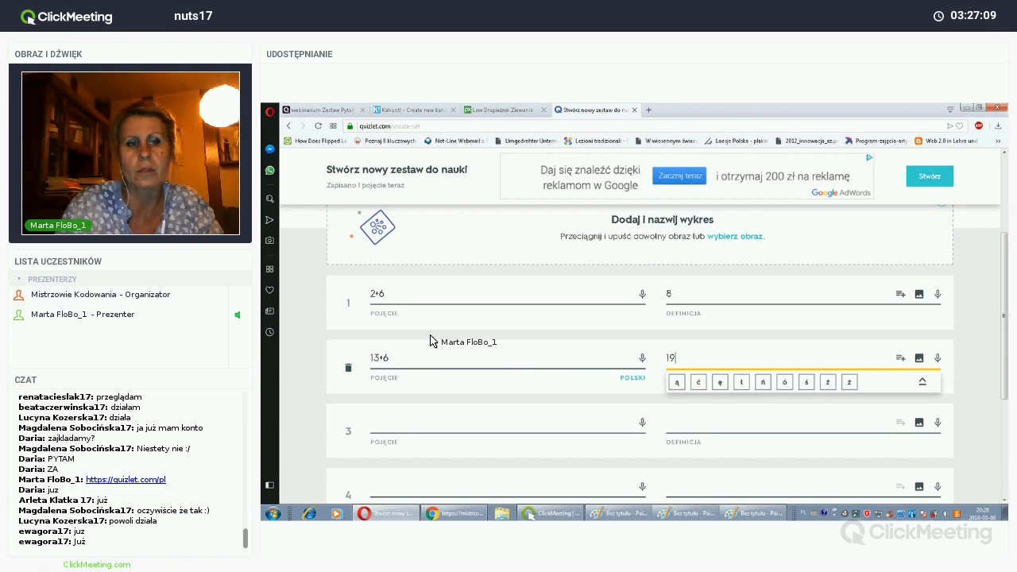
{"action": "scroll", "coordinate": [430, 341], "scroll_direction": "down", "scroll_amount": 2}
{"action": "left_click", "coordinate": [428, 340]}
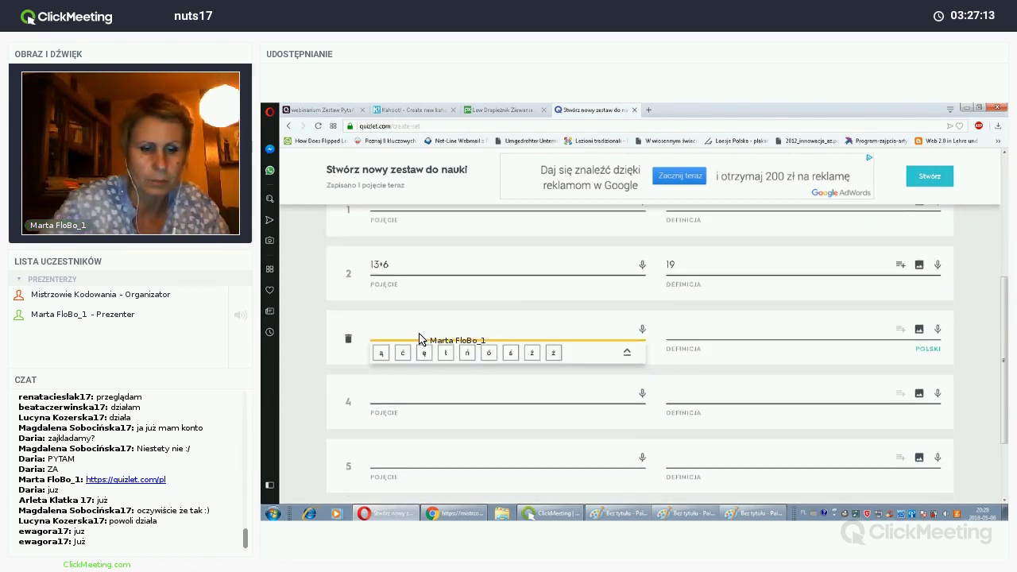
{"action": "type", "text": "15"}
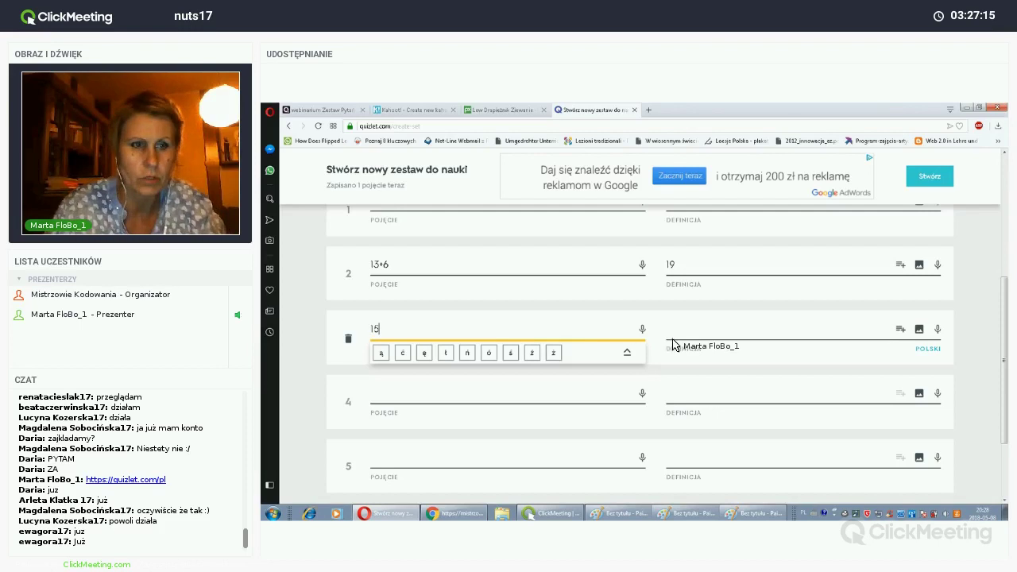
{"action": "type", "text": "+7"}
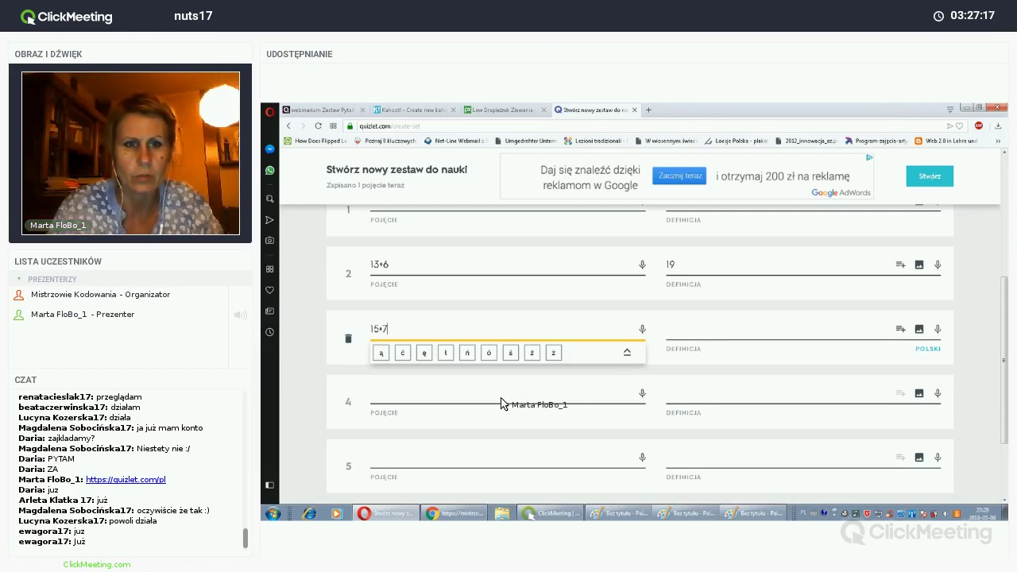
{"action": "key", "text": "Tab"}
{"action": "type", "text": "22"}
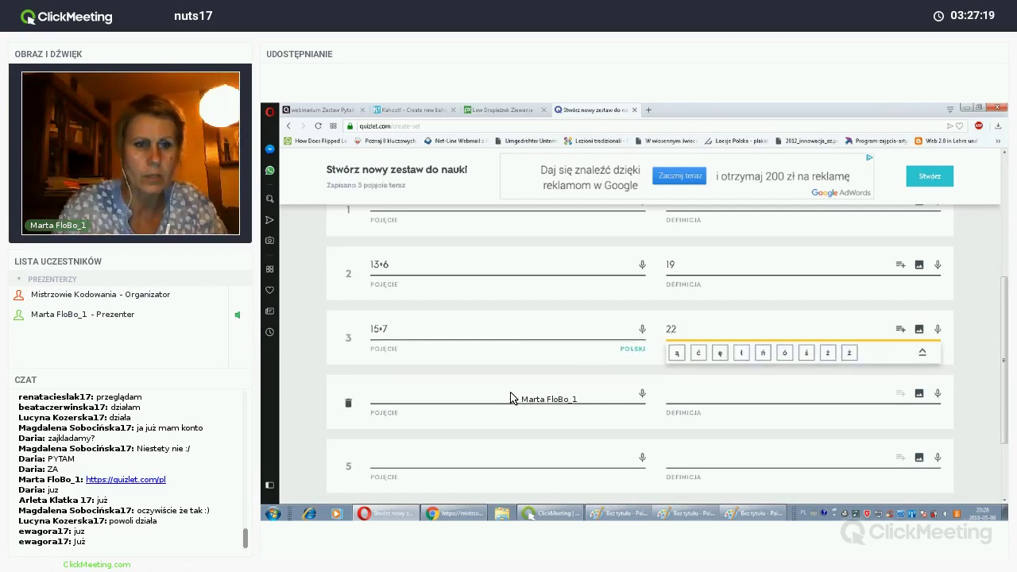
Step: Fill cards 4 and 5 as 14+12 = 26 and 25+16 = 41
{"action": "key", "text": "Tab"}
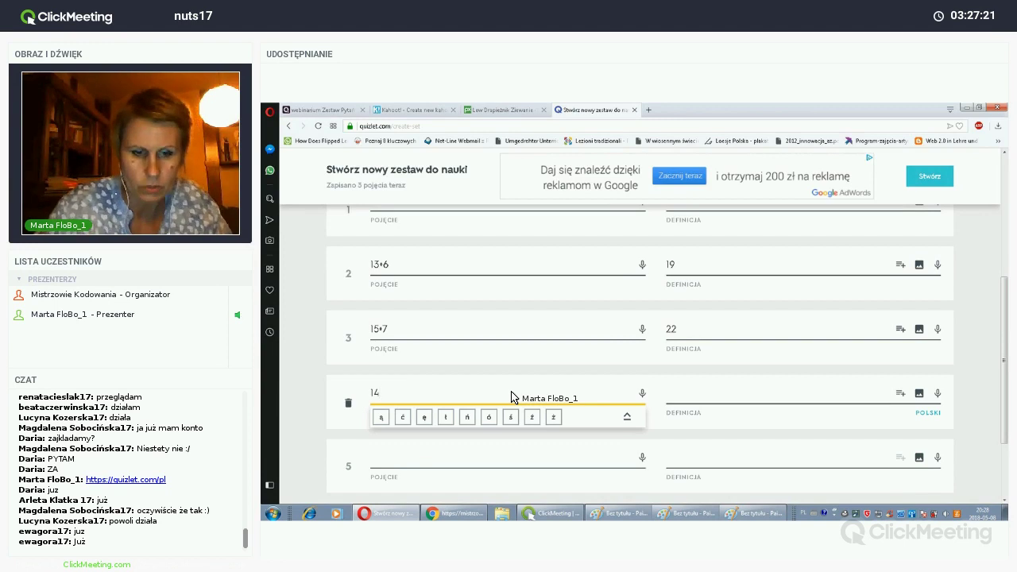
{"action": "type", "text": "14+12"}
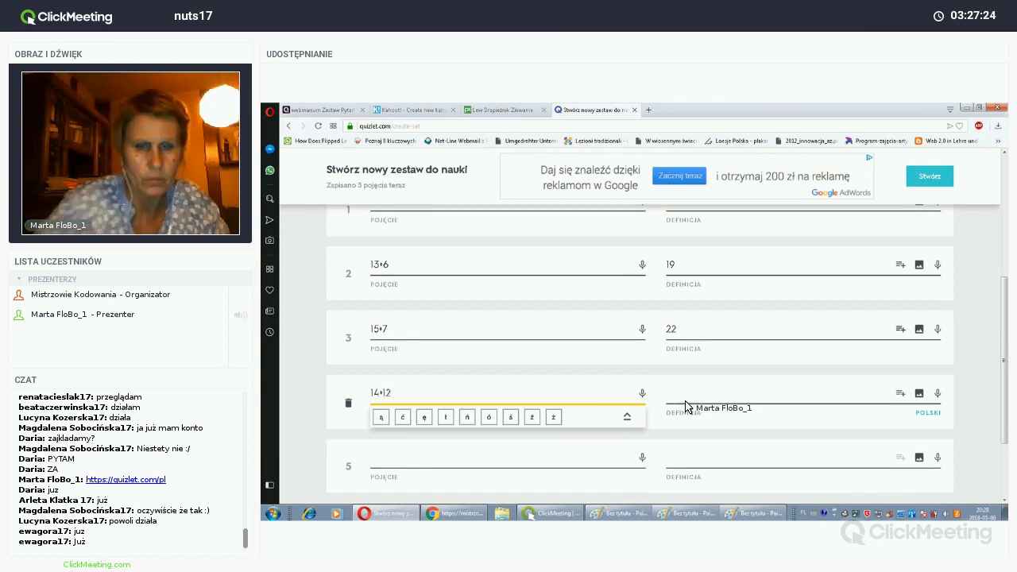
{"action": "left_click", "coordinate": [685, 406]}
{"action": "type", "text": "2"}
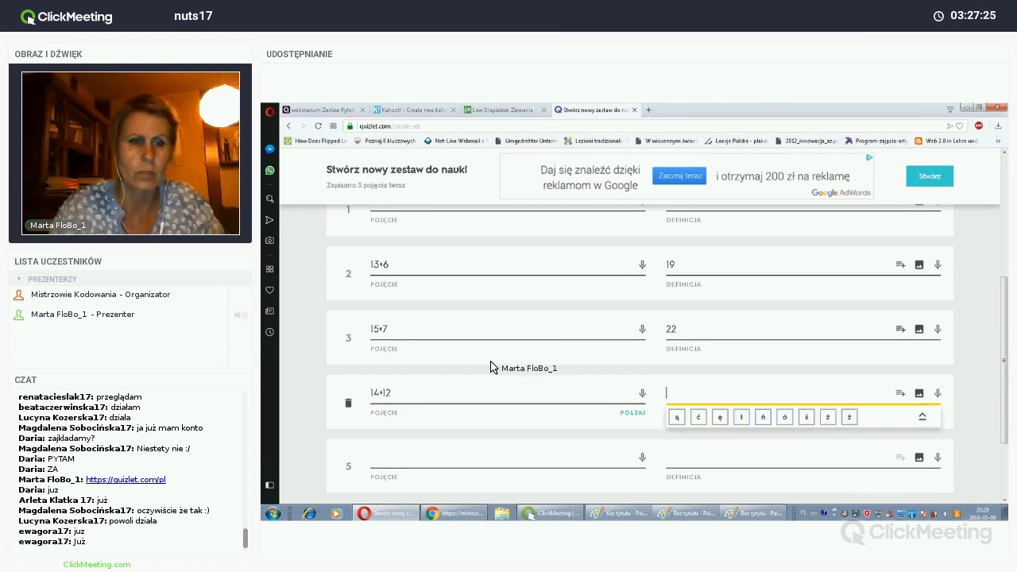
{"action": "type", "text": "6"}
{"action": "key", "text": "Tab"}
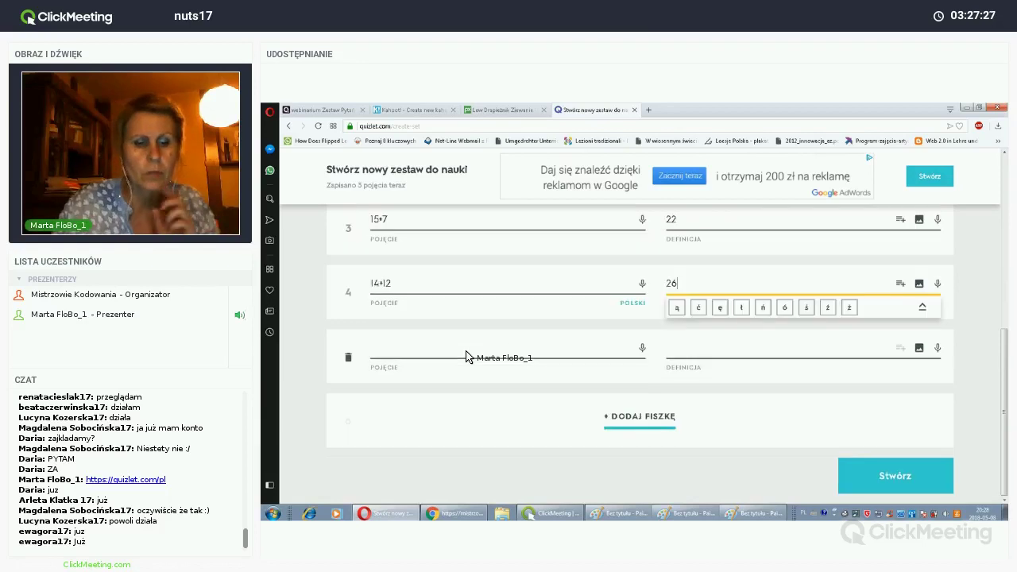
{"action": "type", "text": "2"}
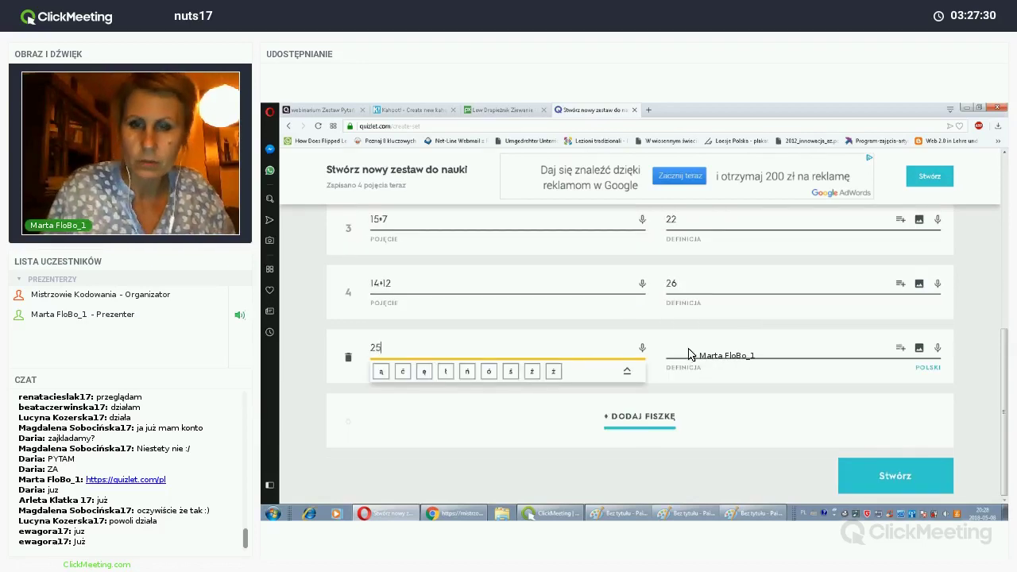
{"action": "type", "text": "5"}
{"action": "left_click", "coordinate": [688, 353]}
{"action": "type", "text": "4"}
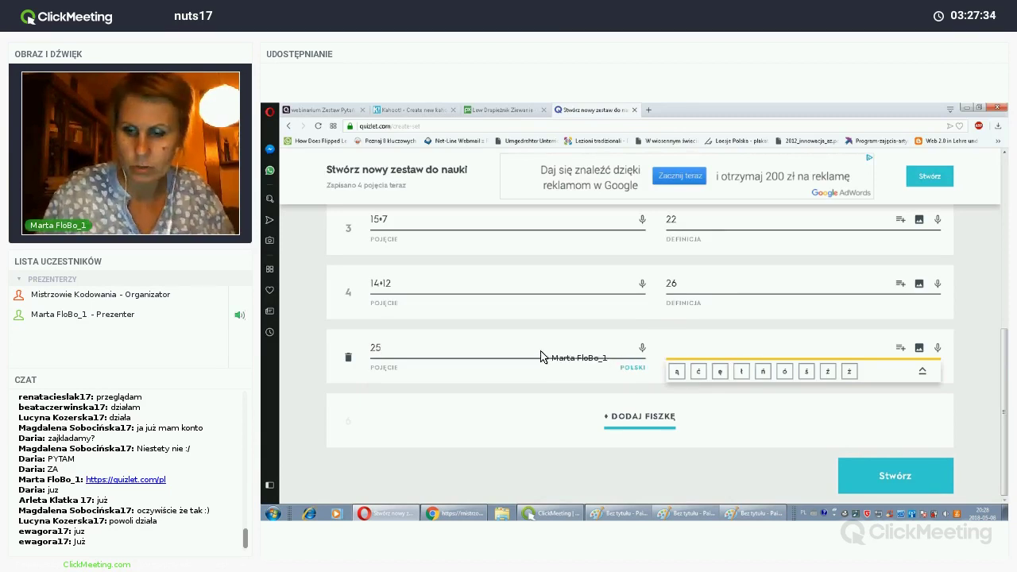
{"action": "left_click", "coordinate": [540, 356]}
{"action": "type", "text": "+"}
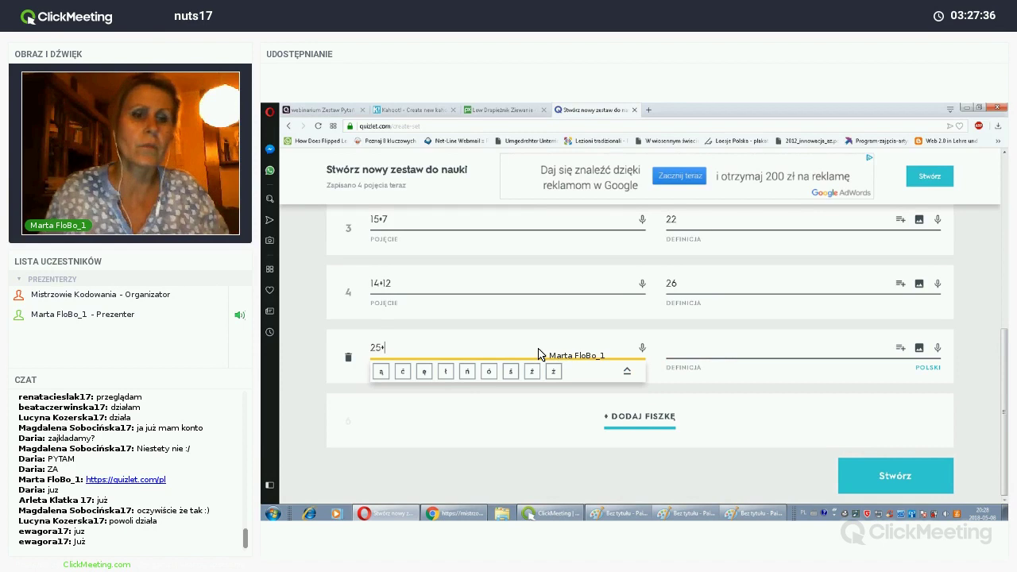
{"action": "type", "text": "16"}
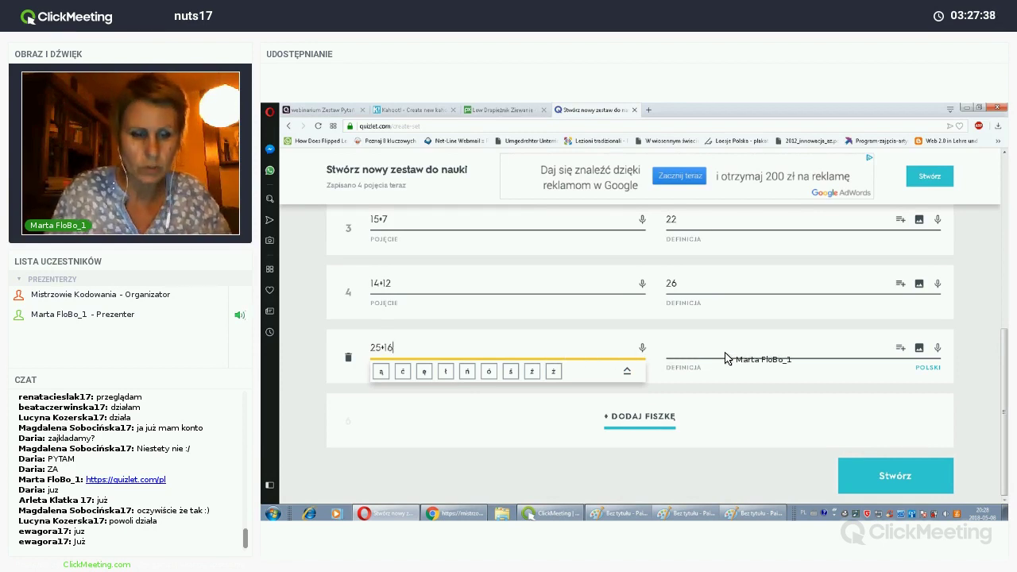
{"action": "left_click", "coordinate": [723, 358]}
{"action": "type", "text": "4"}
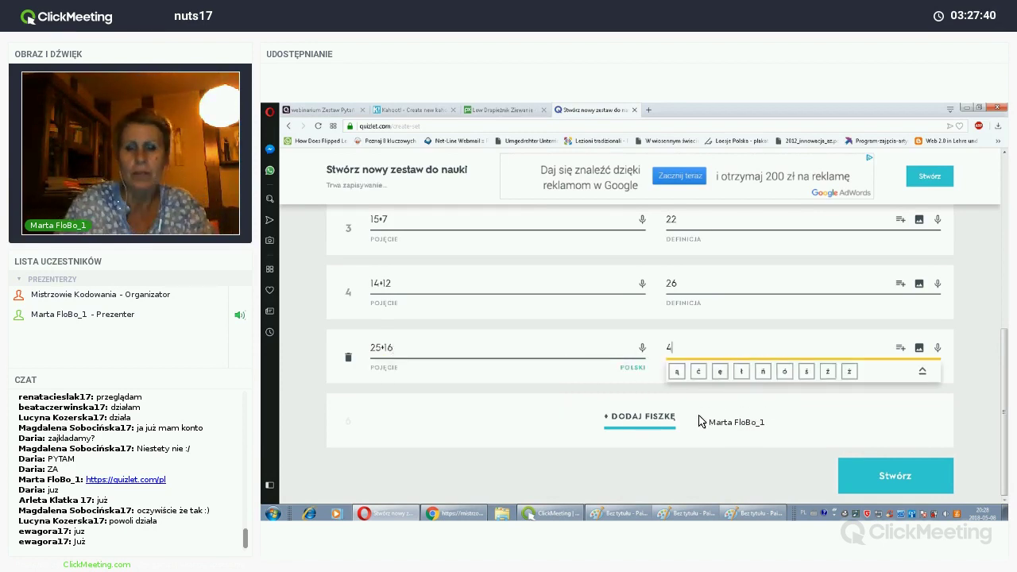
{"action": "type", "text": "1"}
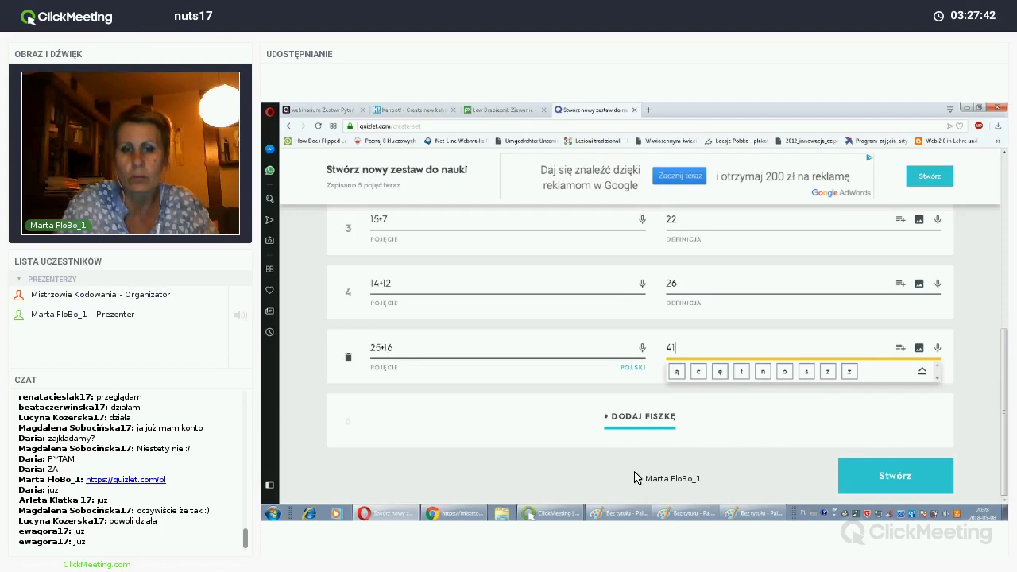
Step: Add a sixth card reading 32+18 with definition 50
{"action": "key", "text": "Tab"}
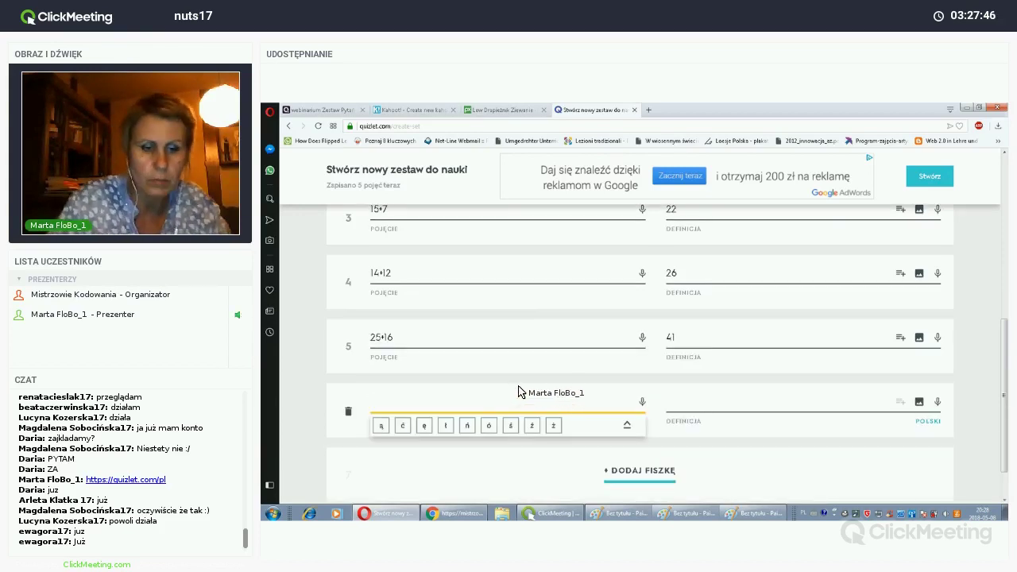
{"action": "left_click", "coordinate": [720, 407]}
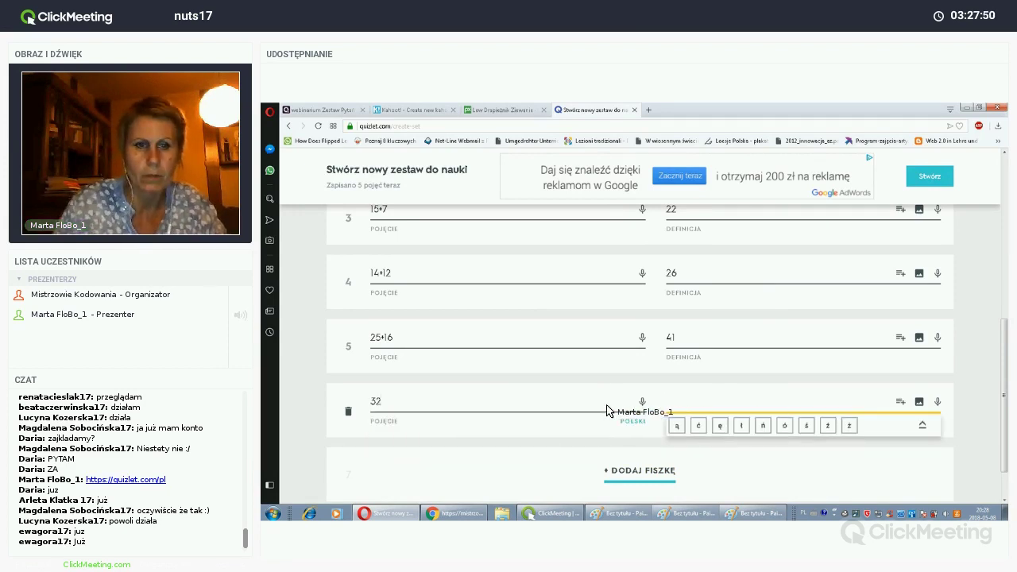
{"action": "type", "text": "18"}
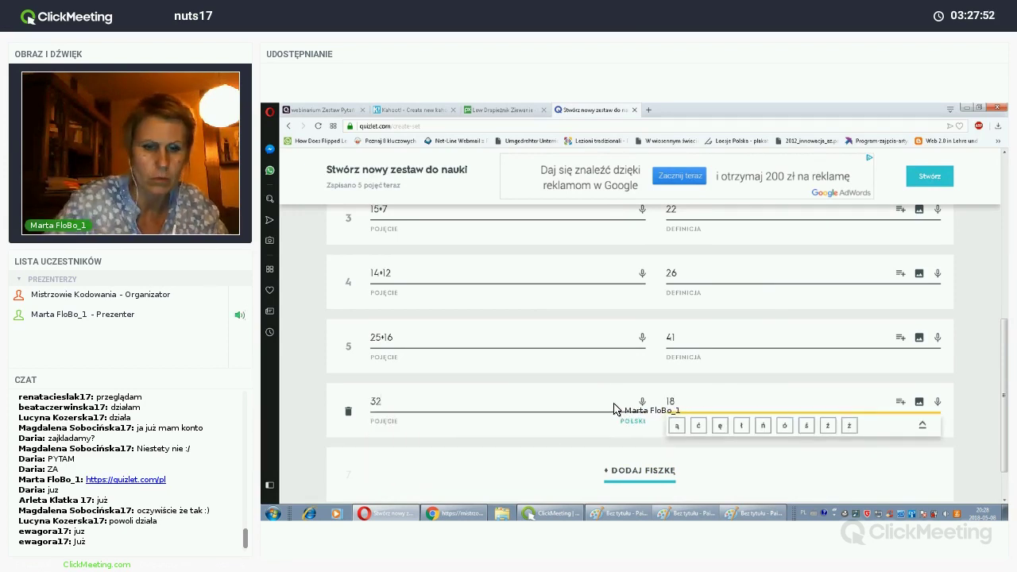
{"action": "left_click", "coordinate": [614, 409]}
{"action": "type", "text": "+18"}
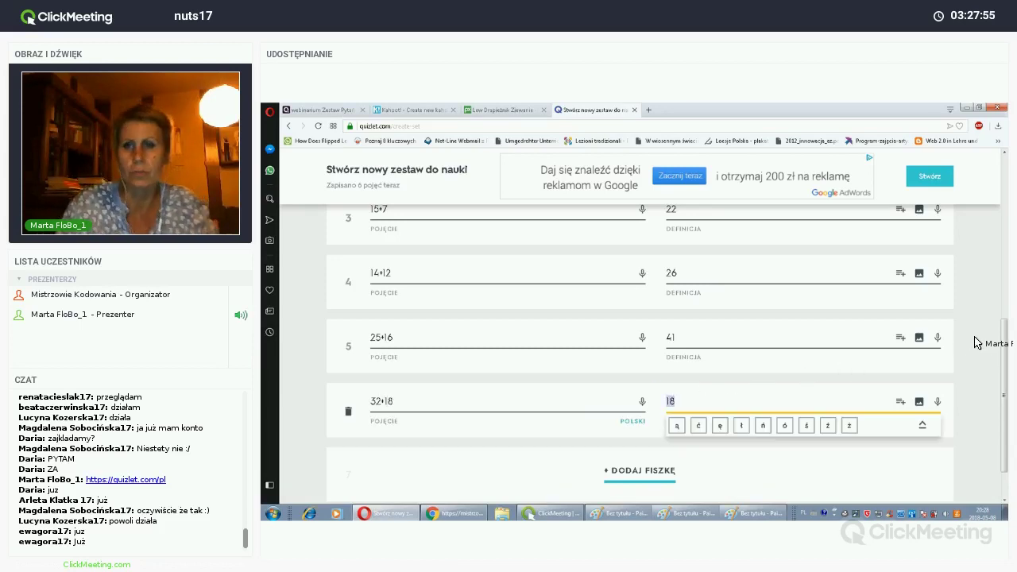
{"action": "key", "text": "Tab"}
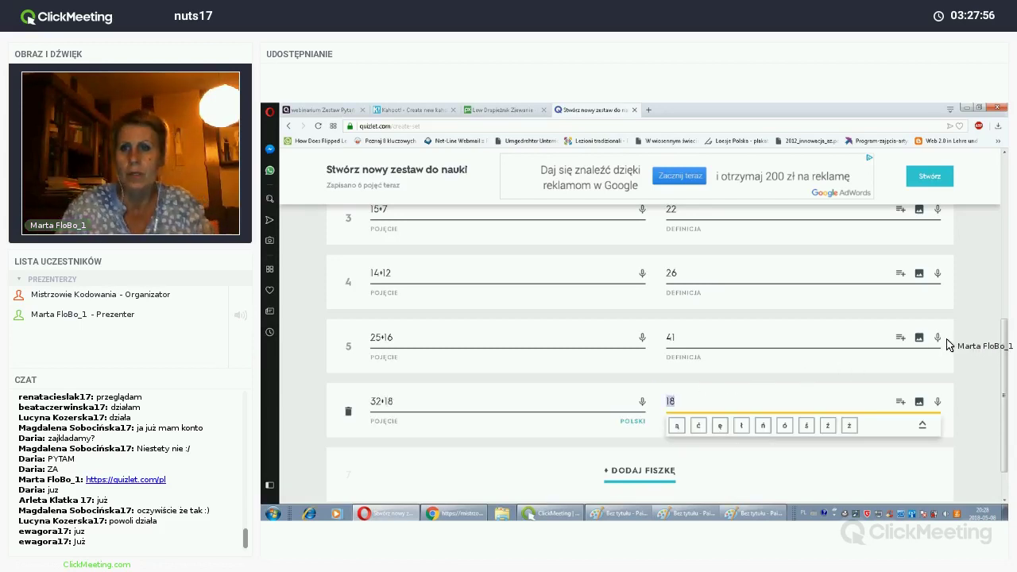
{"action": "type", "text": "50"}
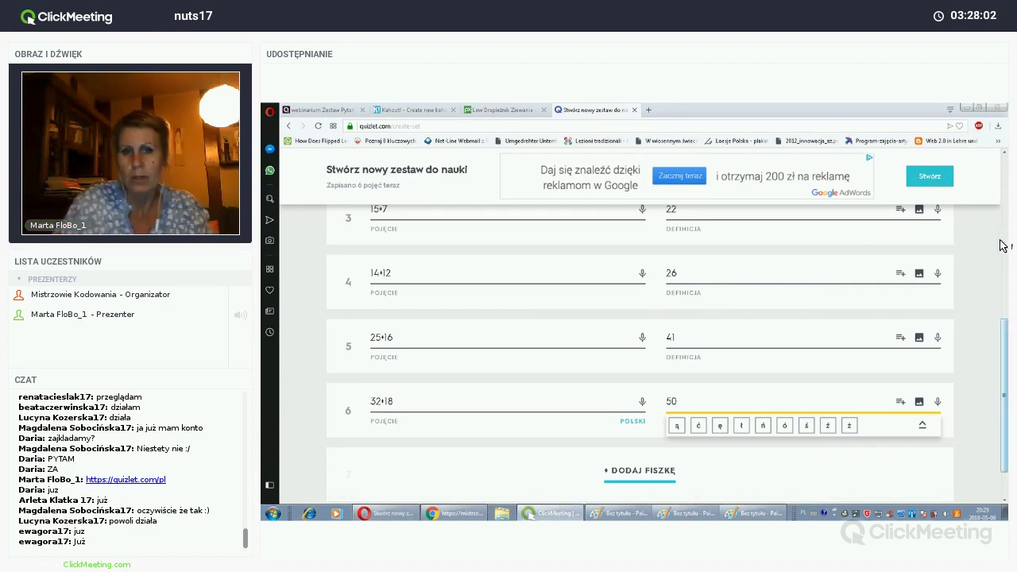
{"action": "scroll", "coordinate": [1001, 248], "scroll_direction": "up", "scroll_amount": 3}
Step: Scroll through the six finished cards to check them as the set is created
{"action": "scroll", "coordinate": [1001, 249], "scroll_direction": "up", "scroll_amount": 1}
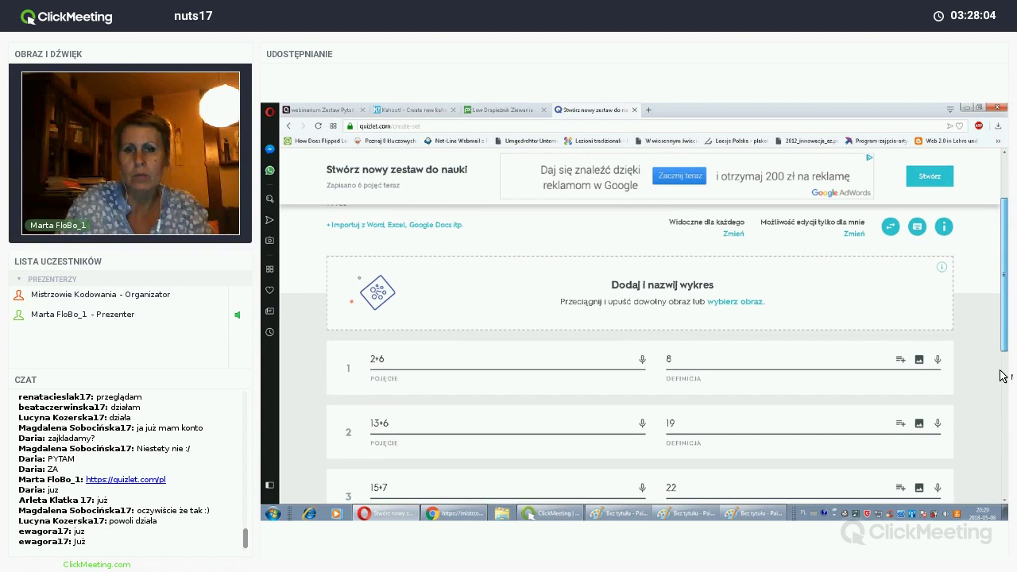
{"action": "scroll", "coordinate": [1006, 310], "scroll_direction": "down", "scroll_amount": 1}
{"action": "scroll", "coordinate": [1007, 213], "scroll_direction": "down", "scroll_amount": 2}
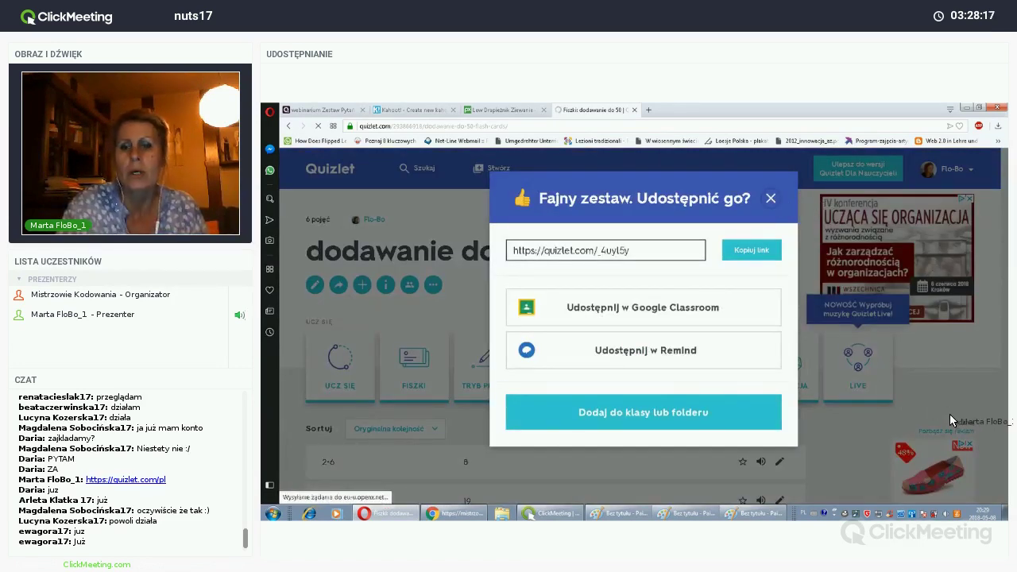
Step: Close the 'Fajny zestaw. Udostępnić go?' prompt and scroll through the six-term list
{"action": "left_click", "coordinate": [938, 416]}
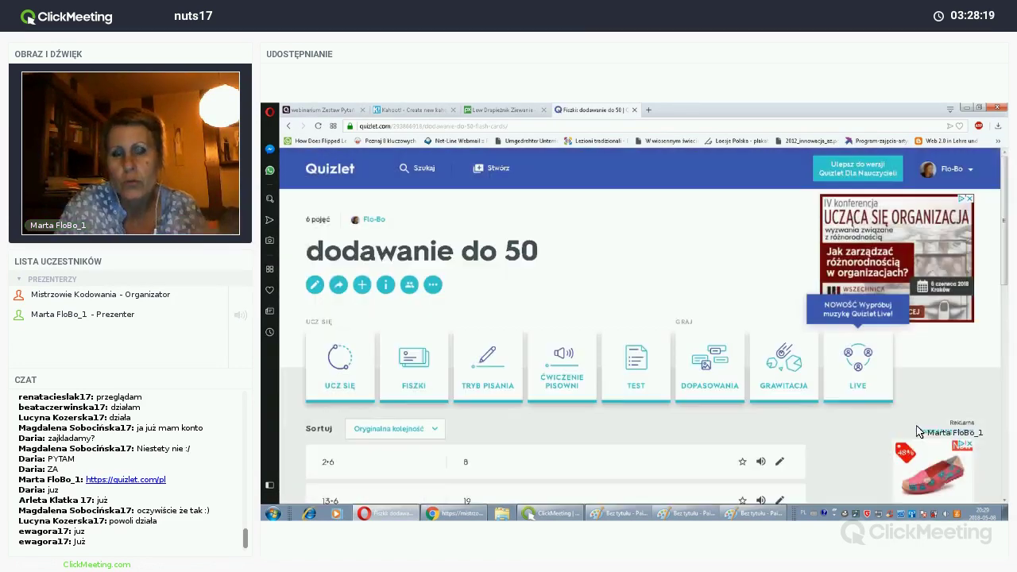
{"action": "scroll", "coordinate": [902, 417], "scroll_direction": "down", "scroll_amount": 2}
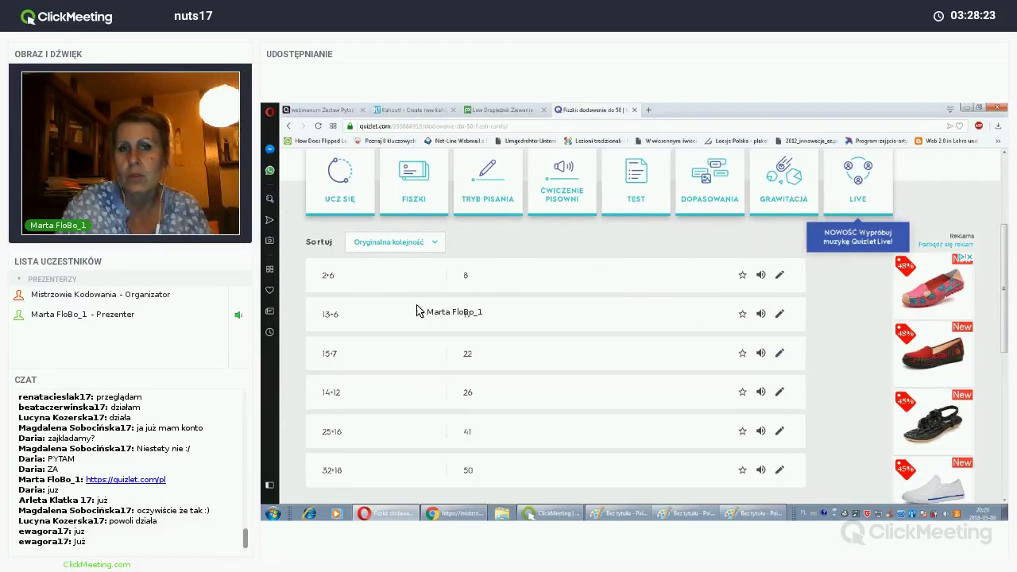
{"action": "scroll", "coordinate": [397, 302], "scroll_direction": "up", "scroll_amount": 2}
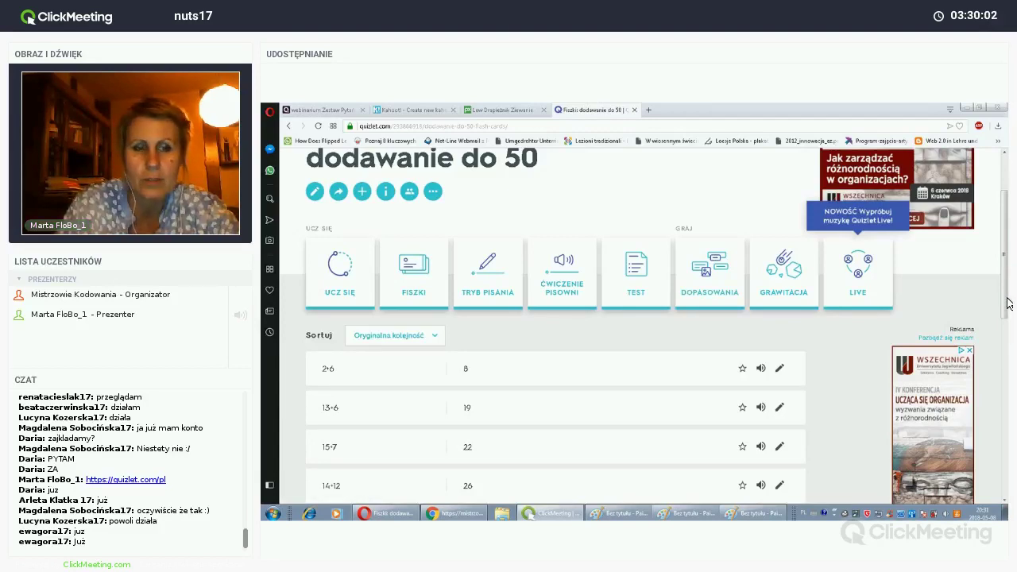
{"action": "scroll", "coordinate": [999, 313], "scroll_direction": "down", "scroll_amount": 10}
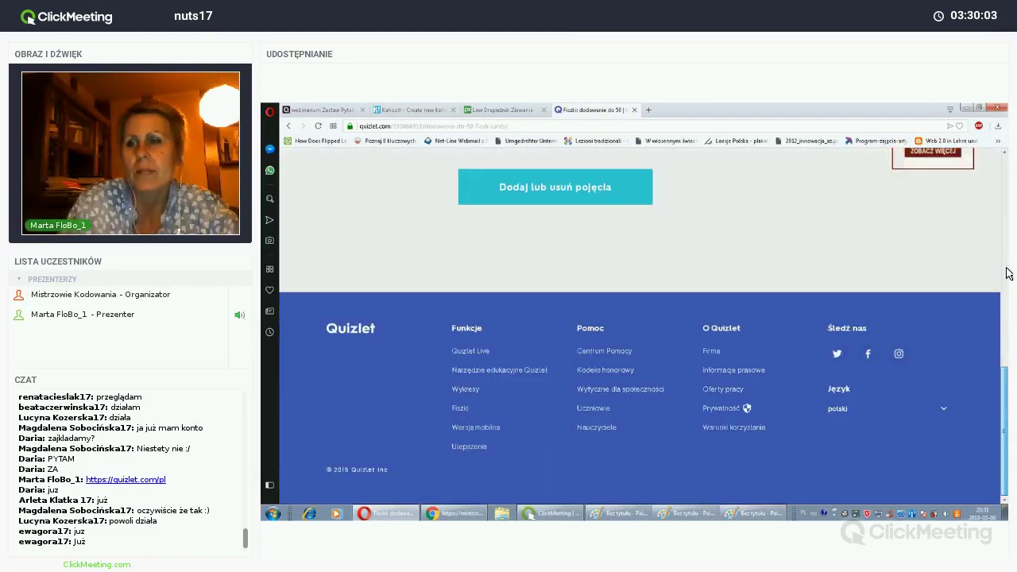
{"action": "scroll", "coordinate": [912, 343], "scroll_direction": "up", "scroll_amount": 6}
{"action": "scroll", "coordinate": [1006, 309], "scroll_direction": "up", "scroll_amount": 3}
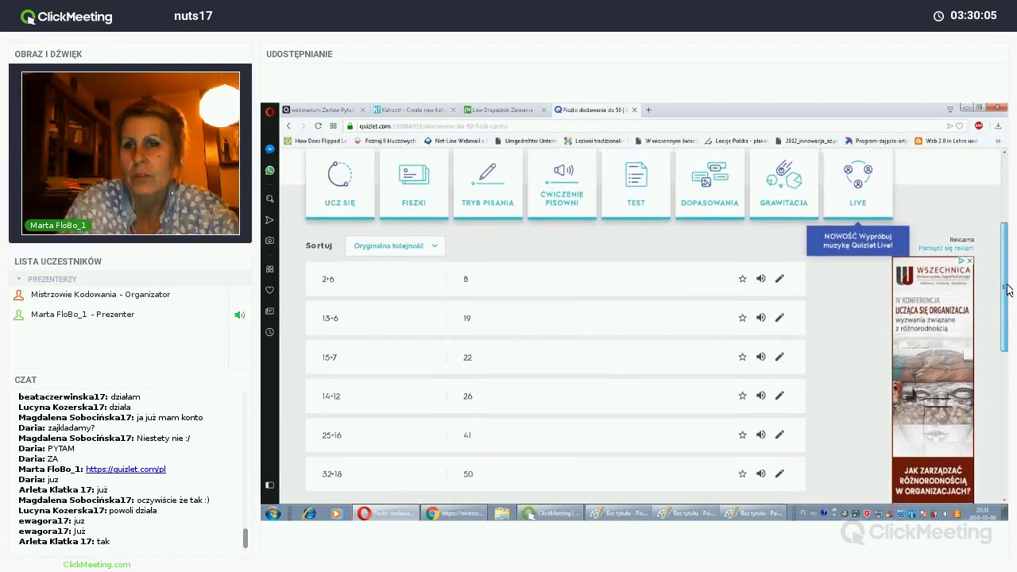
{"action": "scroll", "coordinate": [1007, 278], "scroll_direction": "up", "scroll_amount": 3}
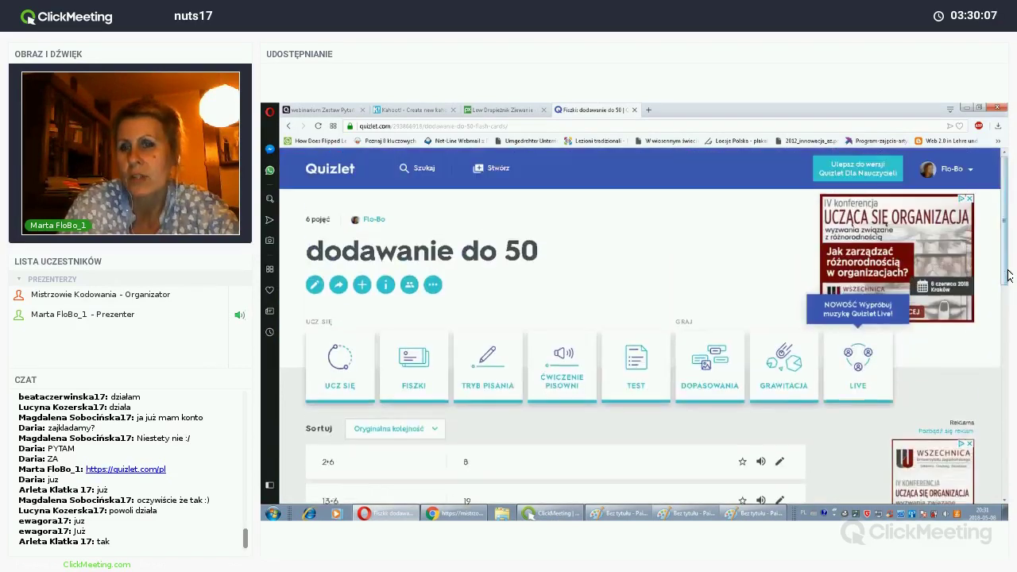
{"action": "scroll", "coordinate": [999, 245], "scroll_direction": "down", "scroll_amount": 3}
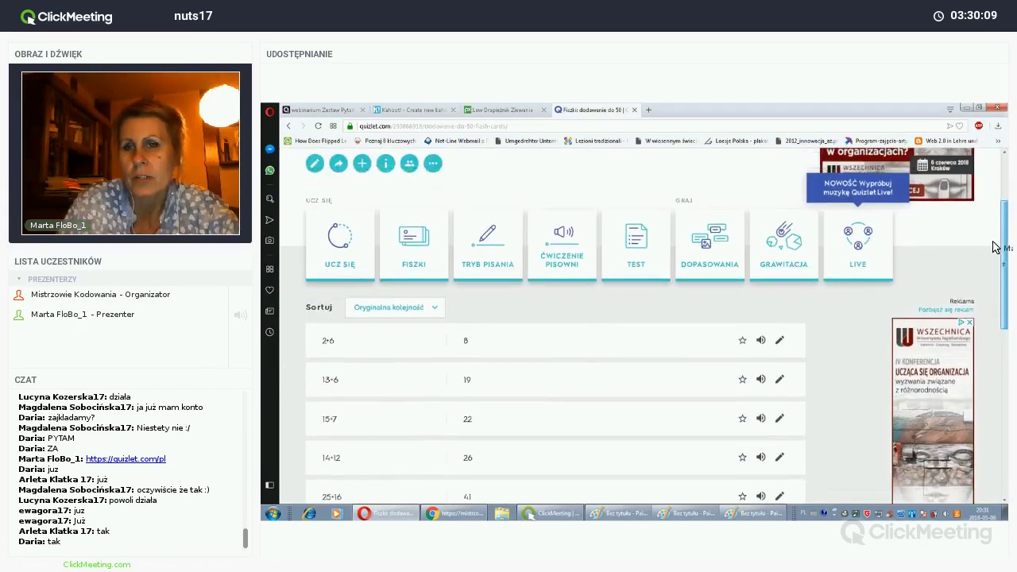
{"action": "scroll", "coordinate": [1002, 295], "scroll_direction": "up", "scroll_amount": 3}
{"action": "scroll", "coordinate": [1009, 389], "scroll_direction": "down", "scroll_amount": 1}
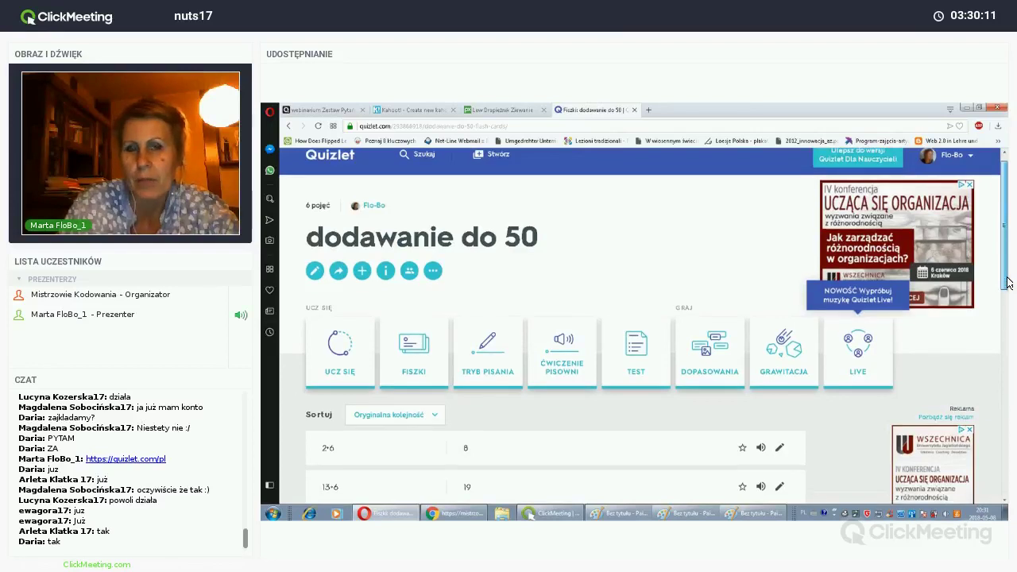
{"action": "scroll", "coordinate": [1008, 342], "scroll_direction": "down", "scroll_amount": 1}
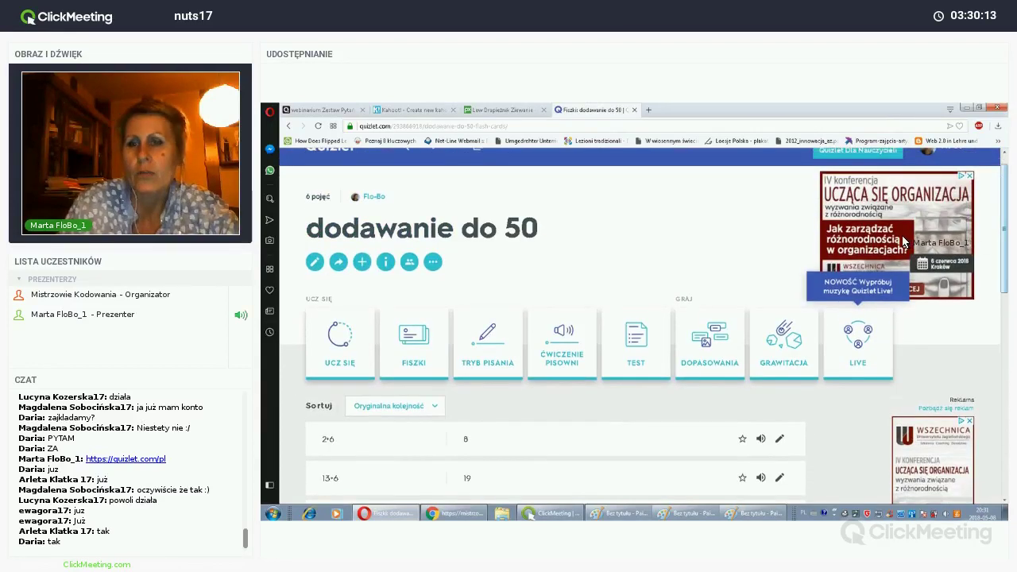
{"action": "scroll", "coordinate": [903, 241], "scroll_direction": "down", "scroll_amount": 5}
{"action": "scroll", "coordinate": [697, 232], "scroll_direction": "up", "scroll_amount": 4}
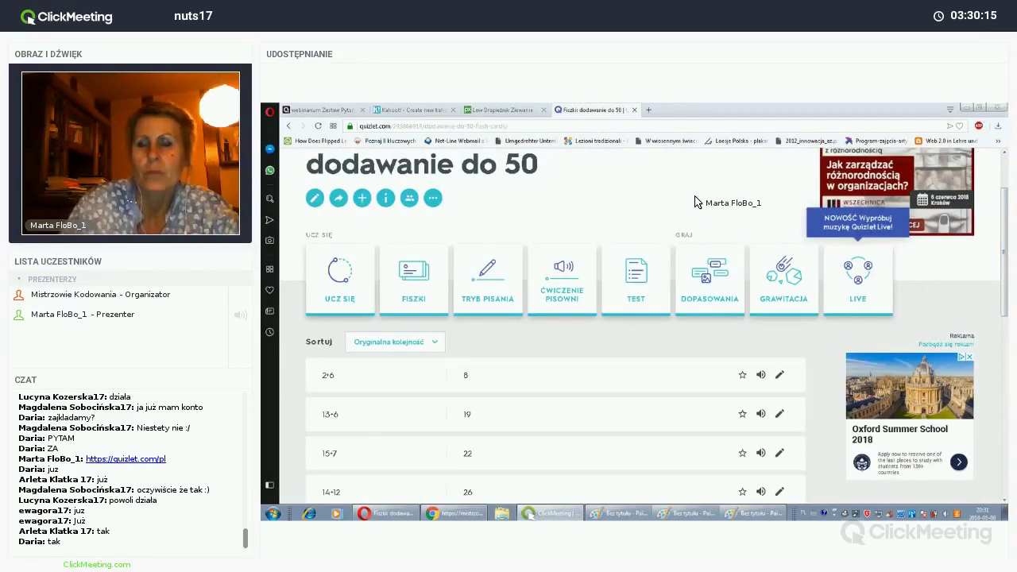
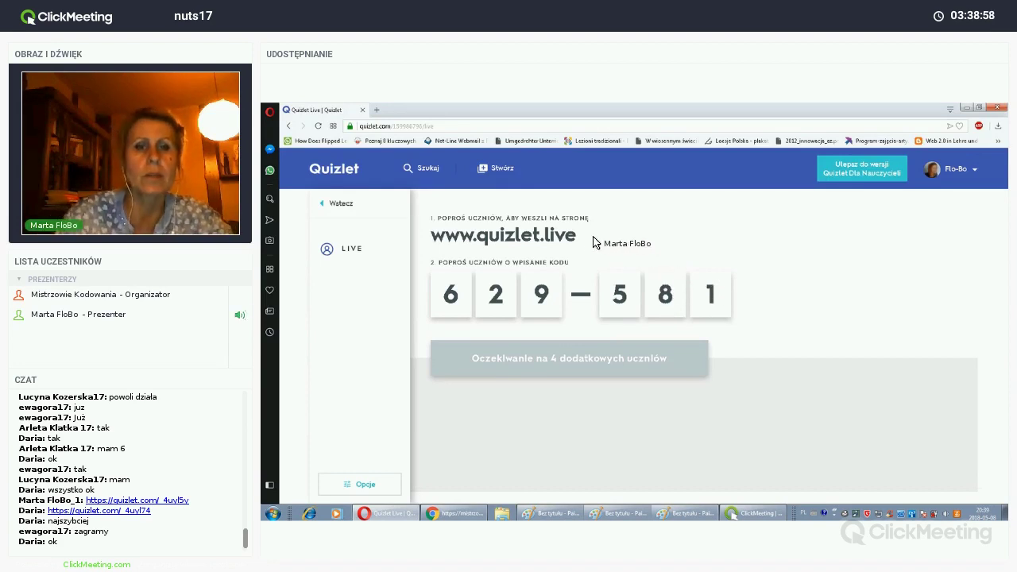
{"action": "left_click_drag", "start_coordinate": [545, 245], "coordinate": [432, 237]}
{"action": "key", "text": "ctrl+c"}
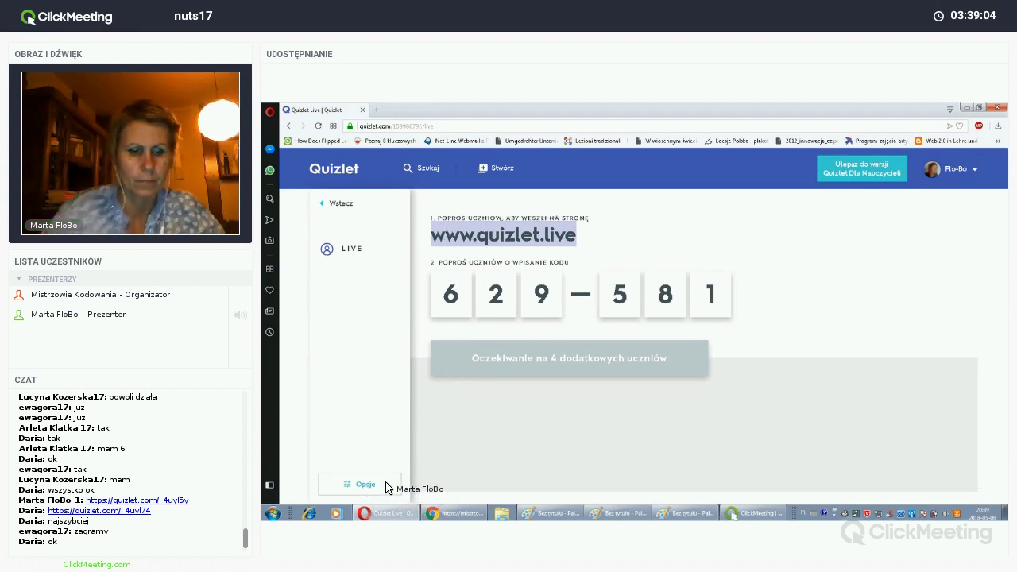
{"action": "left_click", "coordinate": [452, 513]}
{"action": "left_click", "coordinate": [334, 487]}
{"action": "key", "text": "ctrl+v"}
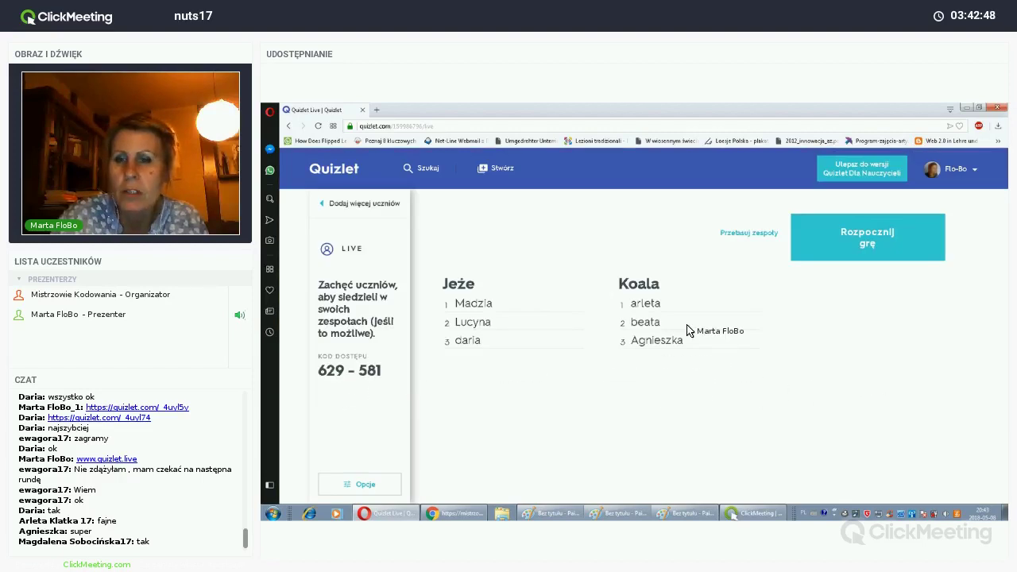
Step: Reshuffle students into teams Tyranozaury and Wilki, then start the game
{"action": "left_click", "coordinate": [762, 236]}
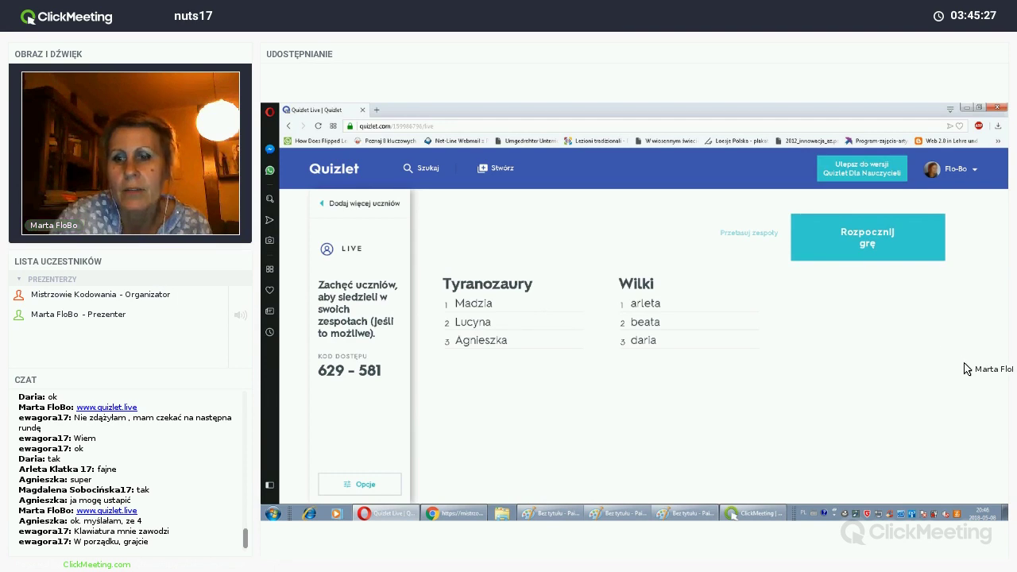
{"action": "left_click", "coordinate": [831, 235]}
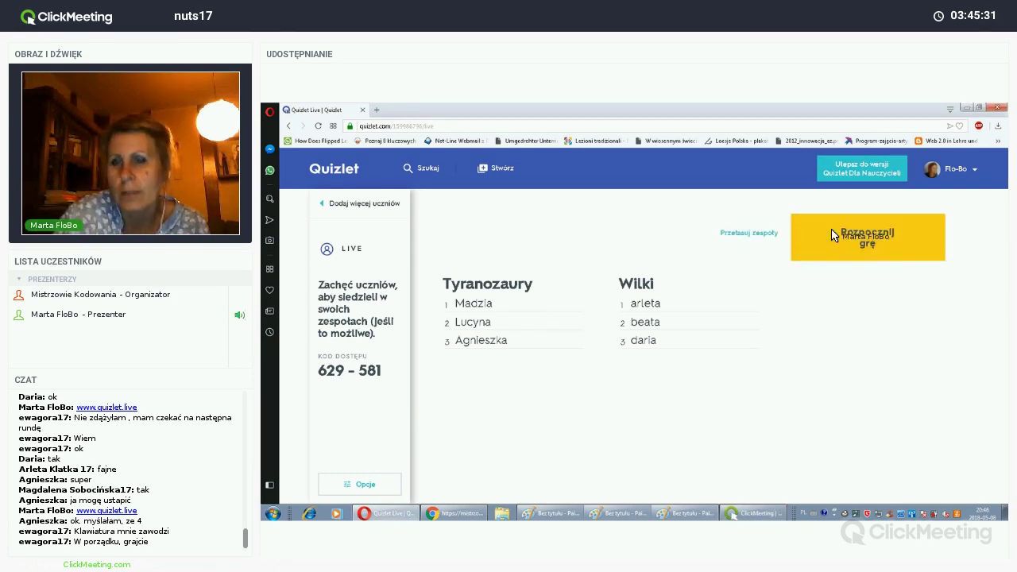